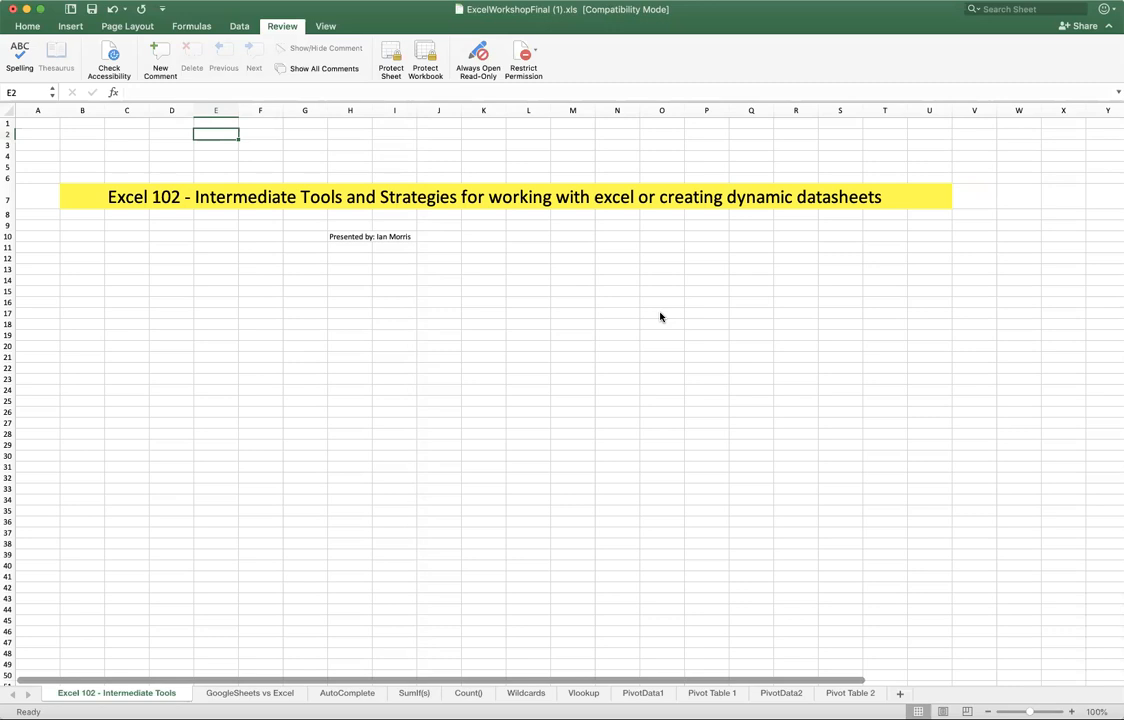
Step: Open the GoogleSheets vs Excel sheet and review the Google Sheets and Excel feature lists side by side
{"action": "left_click", "coordinate": [223, 697]}
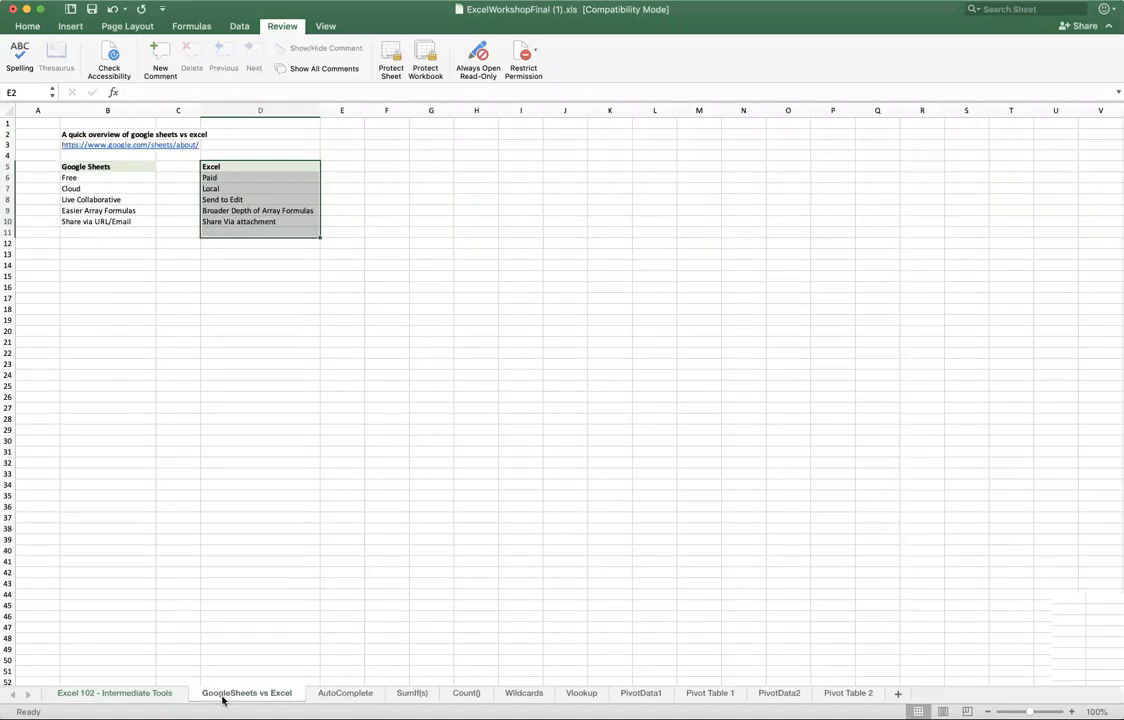
{"action": "left_click", "coordinate": [290, 298]}
{"action": "left_click_drag", "start_coordinate": [98, 178], "coordinate": [260, 236]}
{"action": "left_click", "coordinate": [256, 199]}
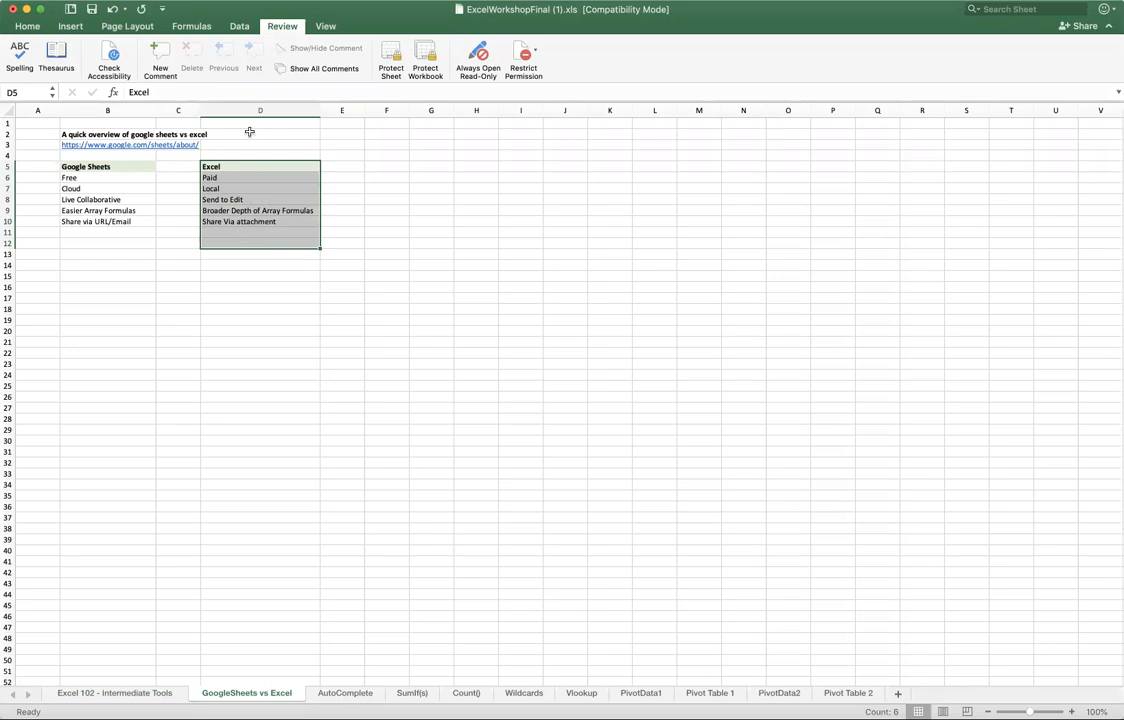
{"action": "left_click", "coordinate": [265, 186]}
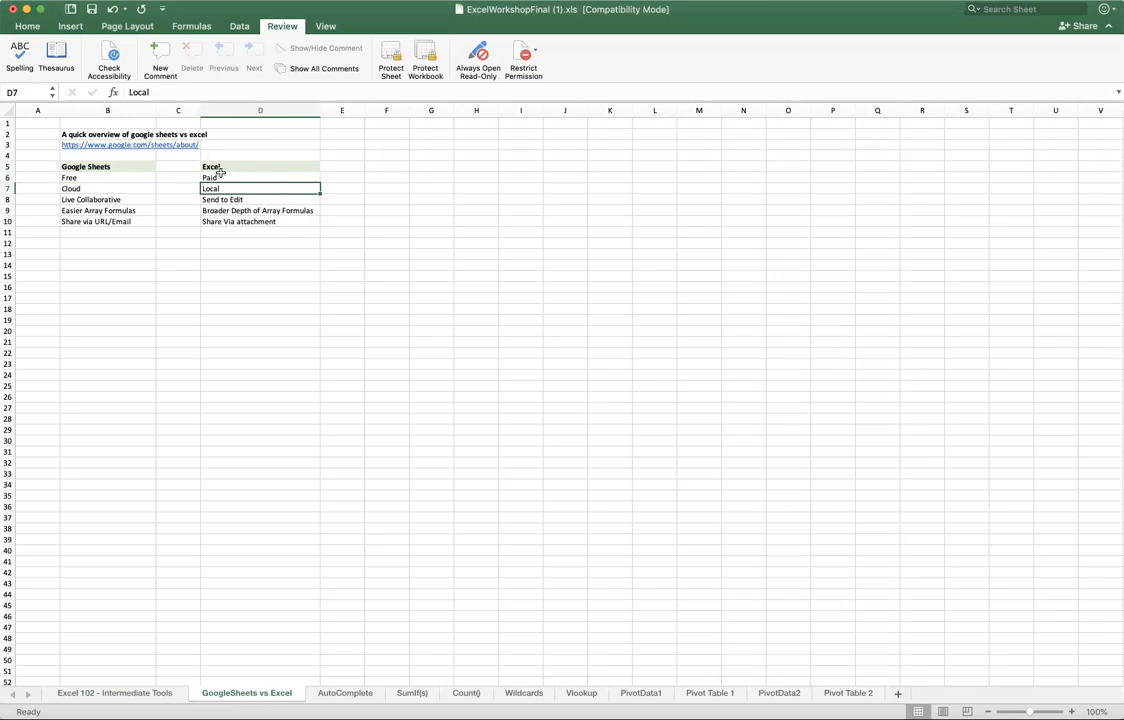
{"action": "left_click_drag", "start_coordinate": [110, 167], "coordinate": [138, 237]}
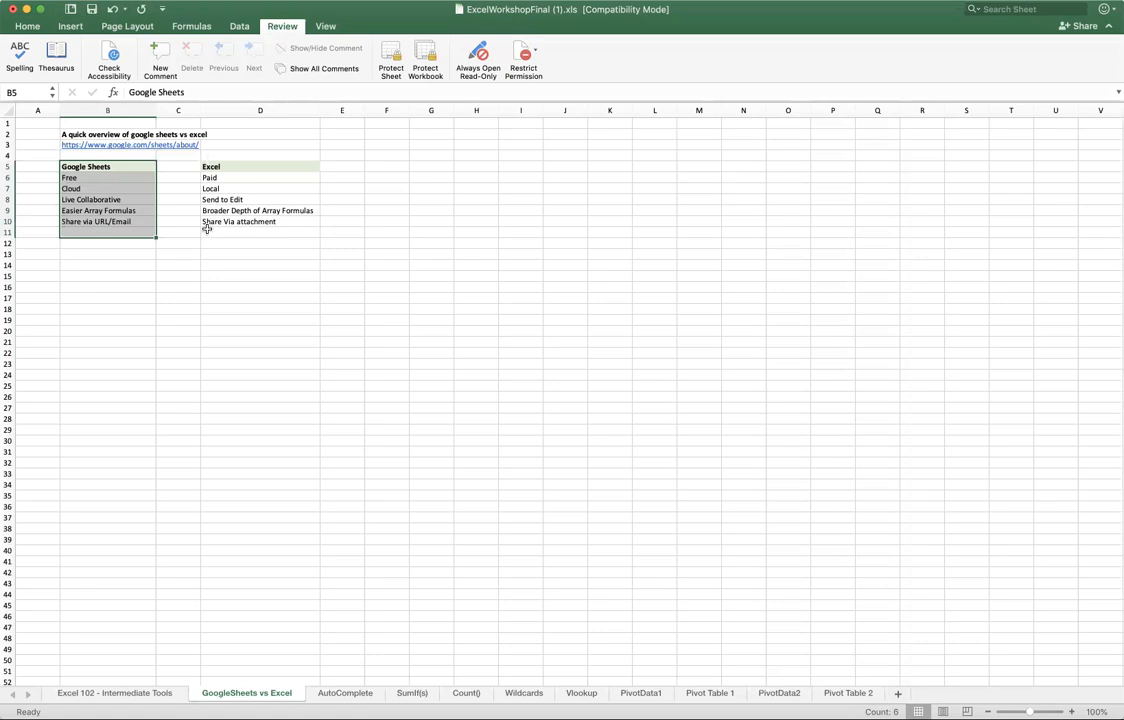
{"action": "left_click", "coordinate": [184, 211]}
{"action": "left_click_drag", "start_coordinate": [111, 170], "coordinate": [141, 256]}
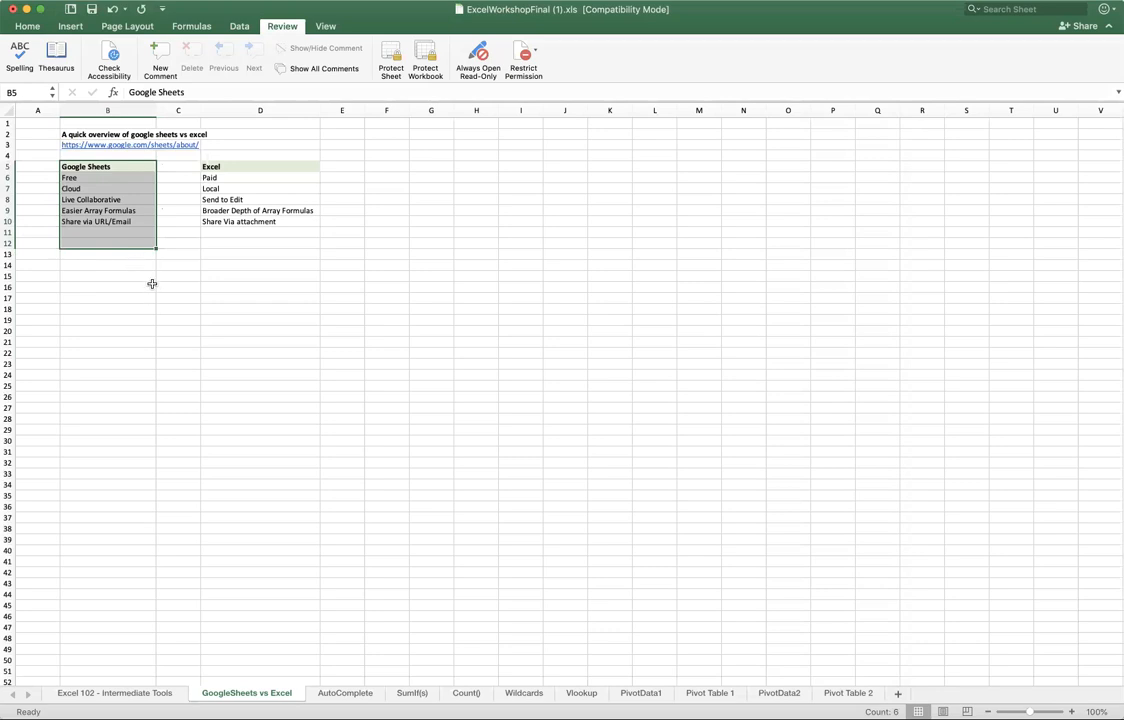
{"action": "left_click_drag", "start_coordinate": [267, 168], "coordinate": [266, 243]}
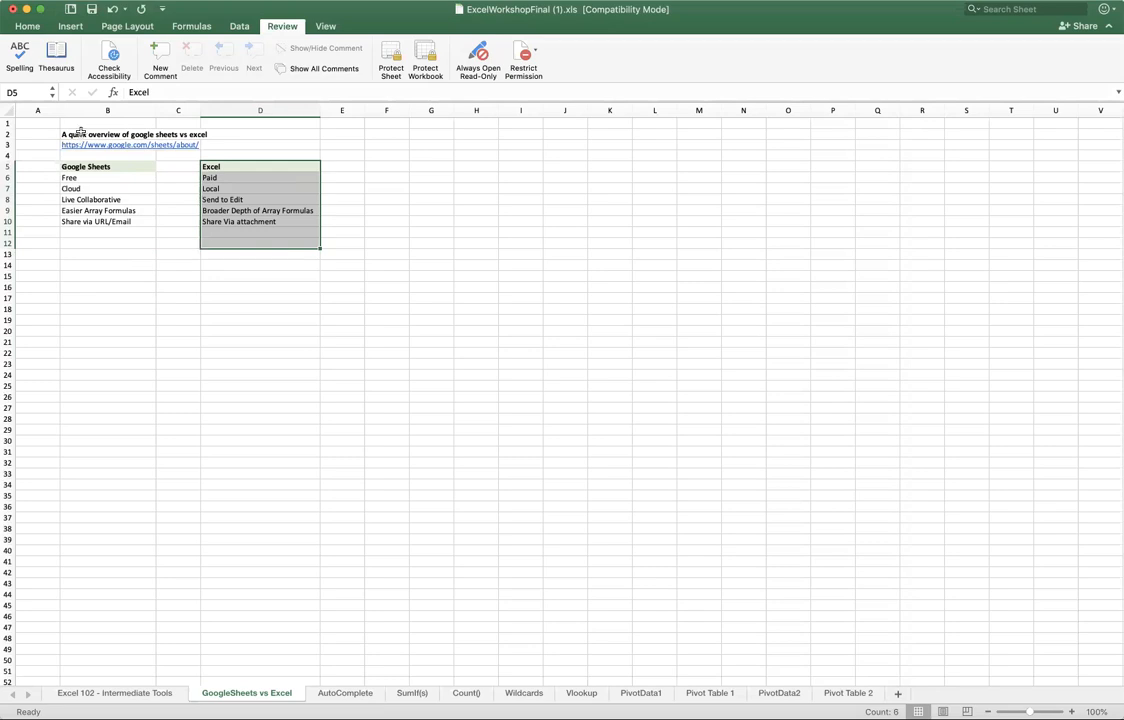
{"action": "left_click_drag", "start_coordinate": [85, 166], "coordinate": [95, 232]}
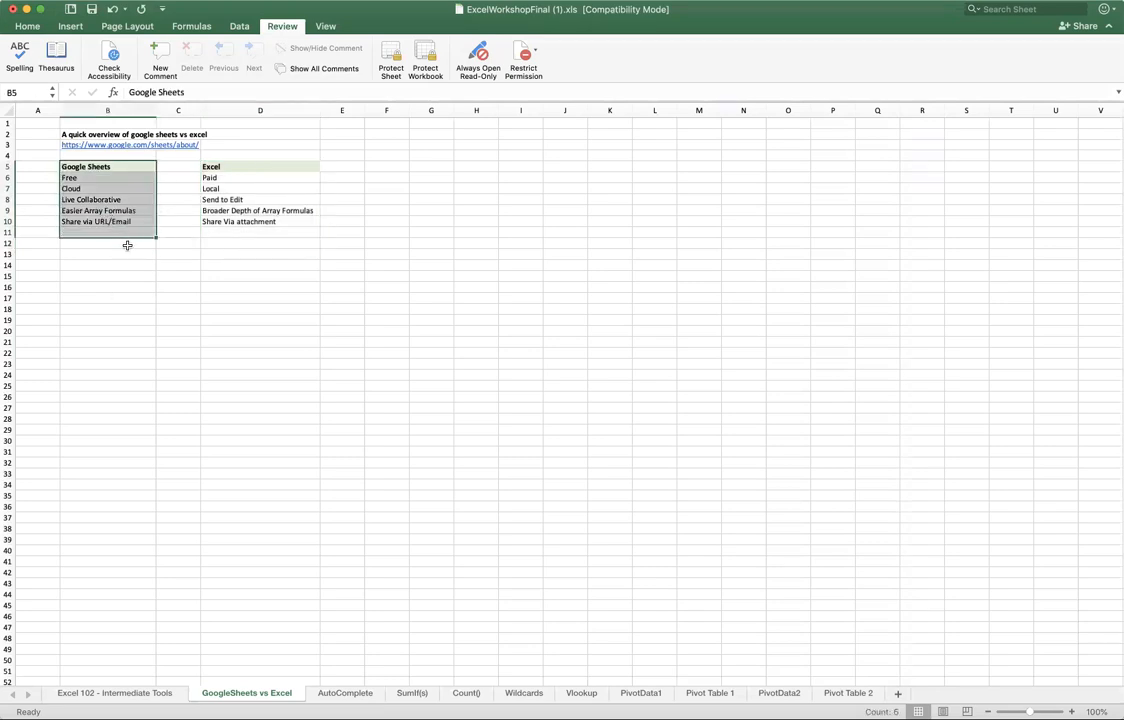
{"action": "left_click", "coordinate": [240, 178]}
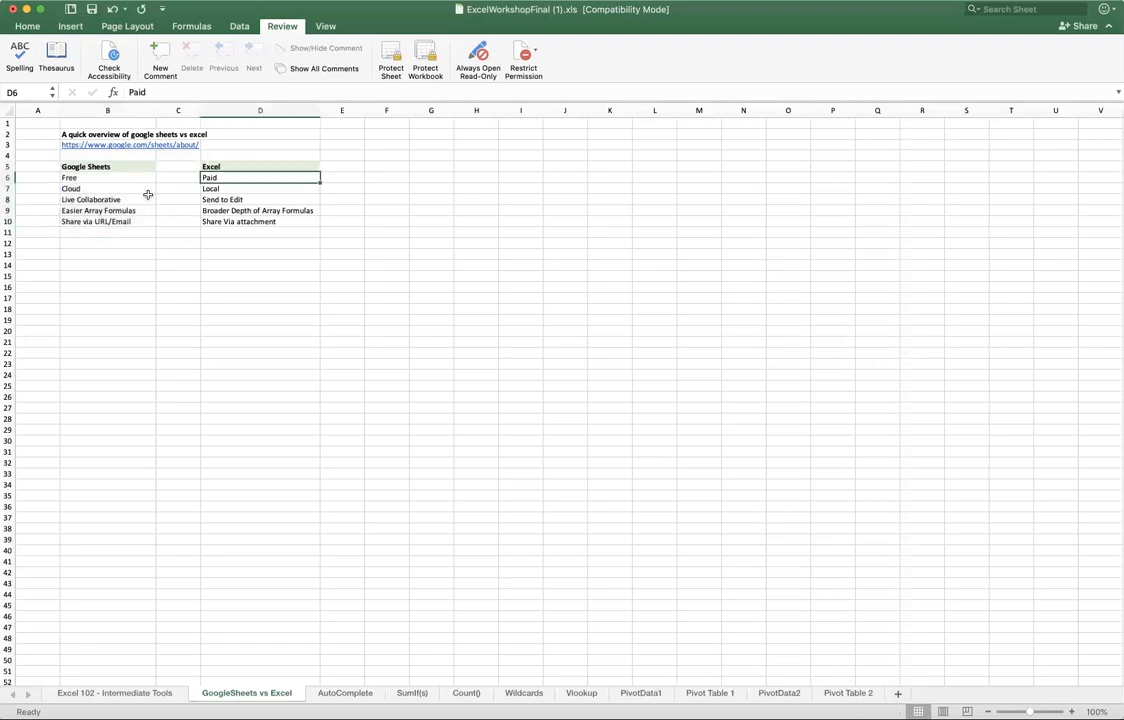
Step: Compare the cost entries in row 6, Free for Google Sheets against Paid for Excel
{"action": "left_click", "coordinate": [117, 180]}
{"action": "left_click", "coordinate": [212, 180]}
{"action": "left_click", "coordinate": [104, 179]}
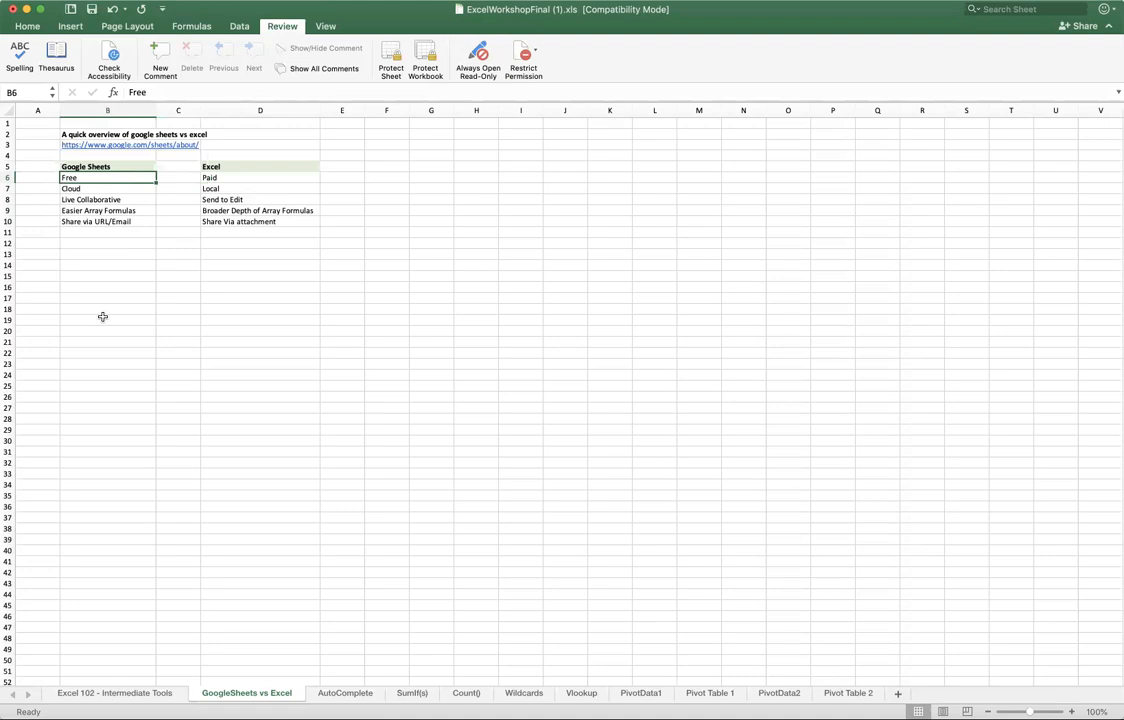
{"action": "key", "text": "Right"}
{"action": "key", "text": "Right"}
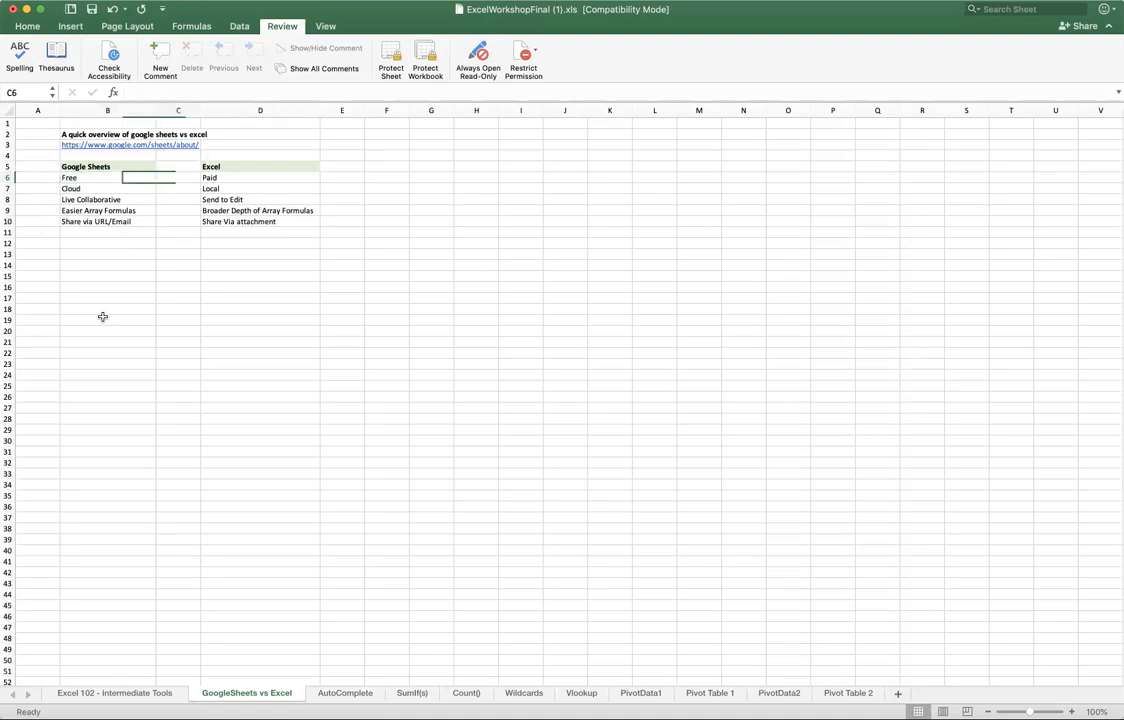
{"action": "key", "text": "Left"}
{"action": "key", "text": "Left"}
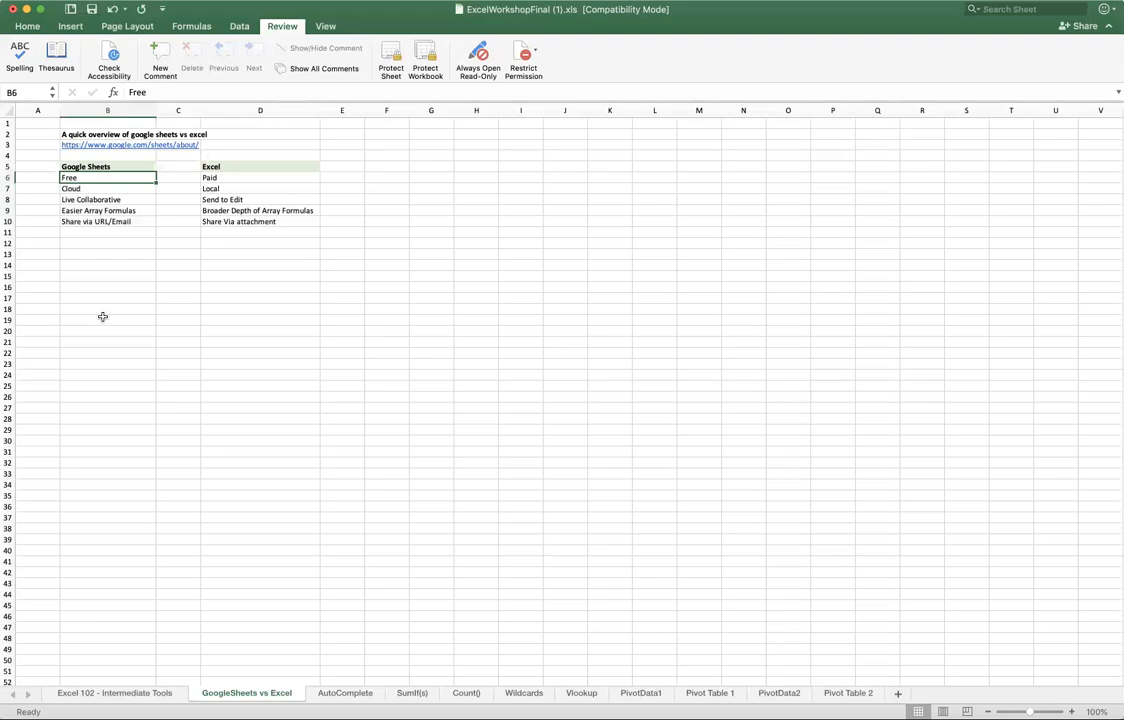
{"action": "key", "text": "Right"}
{"action": "key", "text": "Right"}
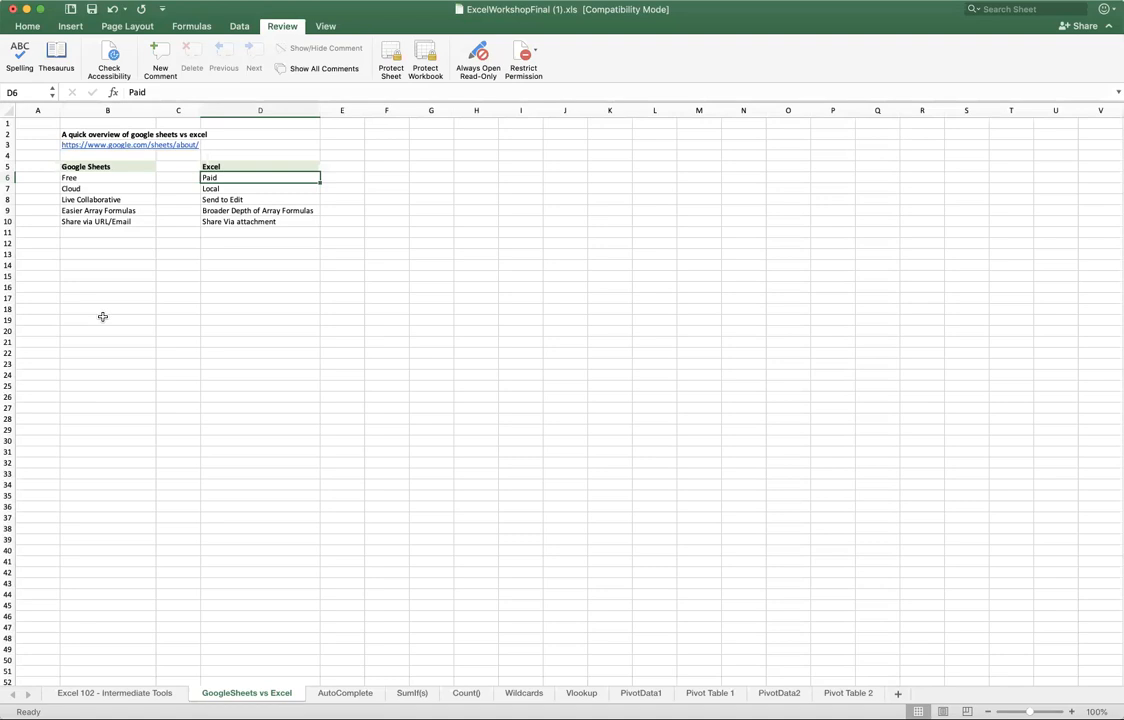
{"action": "key", "text": "Left"}
{"action": "key", "text": "Left"}
{"action": "key", "text": "Right"}
Step: Compare the storage and collaboration entries in rows 7 and 8 of the Google Sheets and Excel lists
{"action": "left_click", "coordinate": [108, 187]}
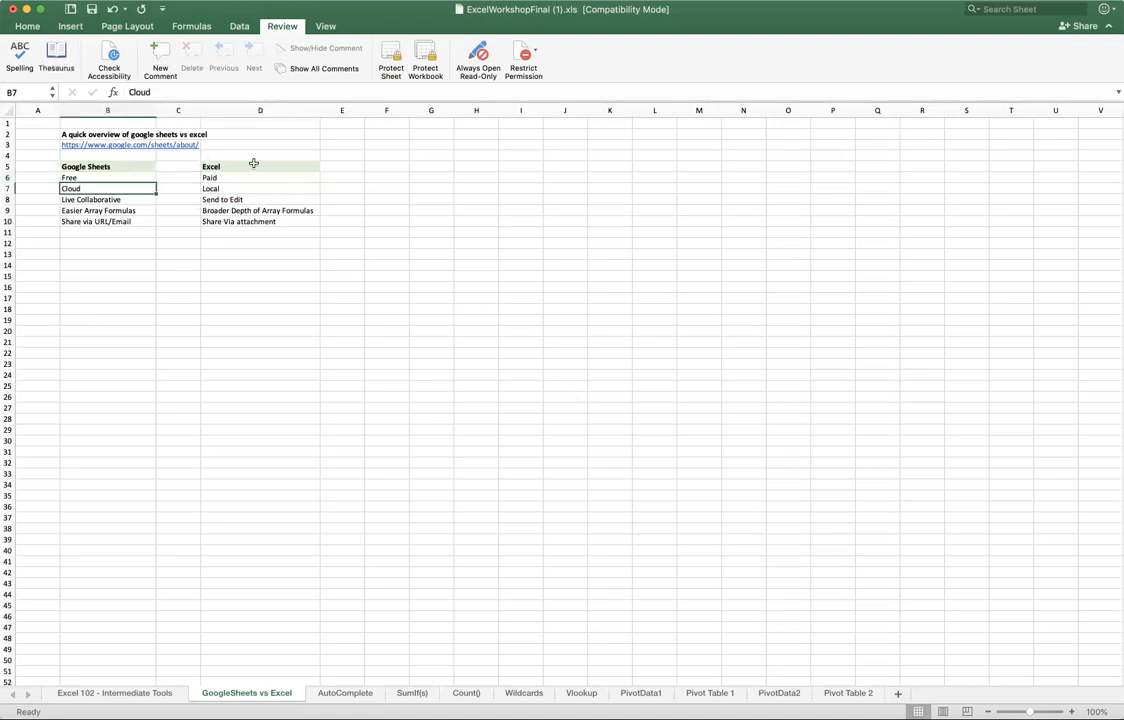
{"action": "left_click_drag", "start_coordinate": [258, 166], "coordinate": [262, 243]}
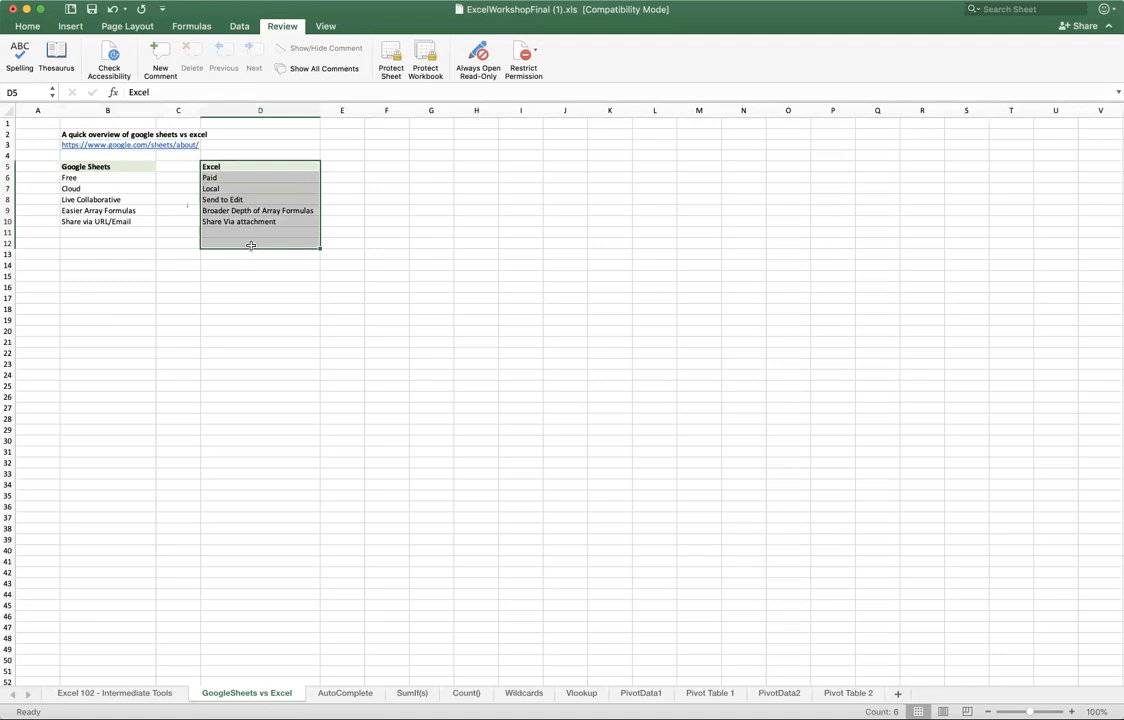
{"action": "left_click", "coordinate": [261, 189]}
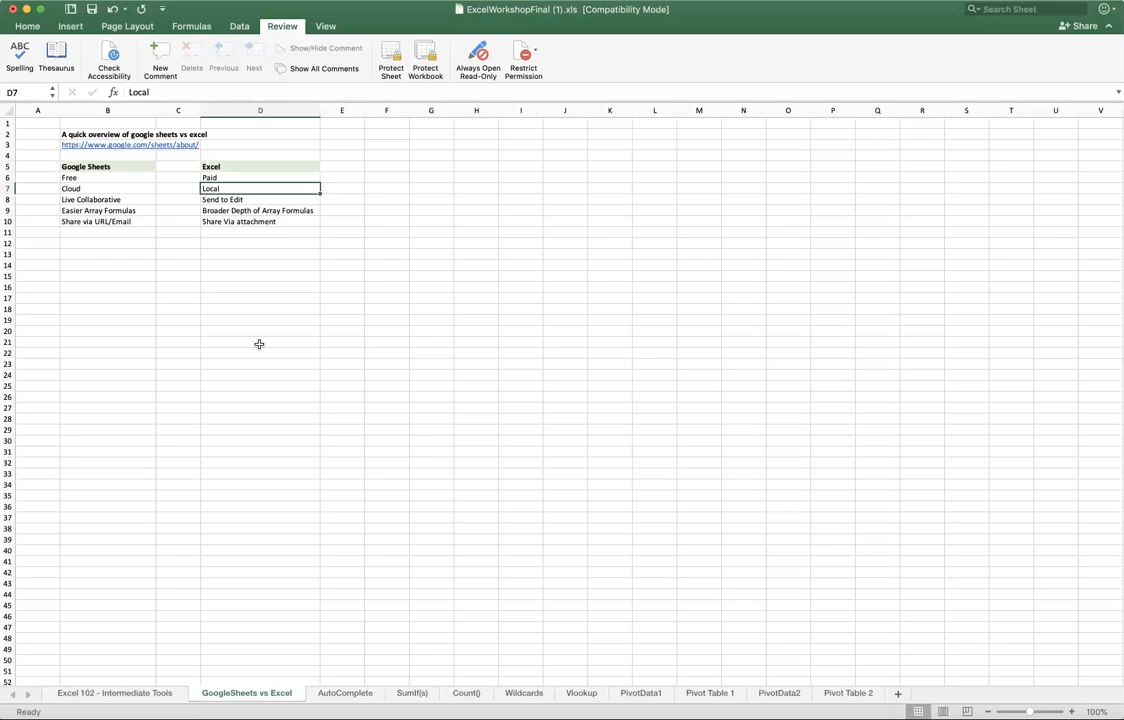
{"action": "left_click", "coordinate": [137, 189]}
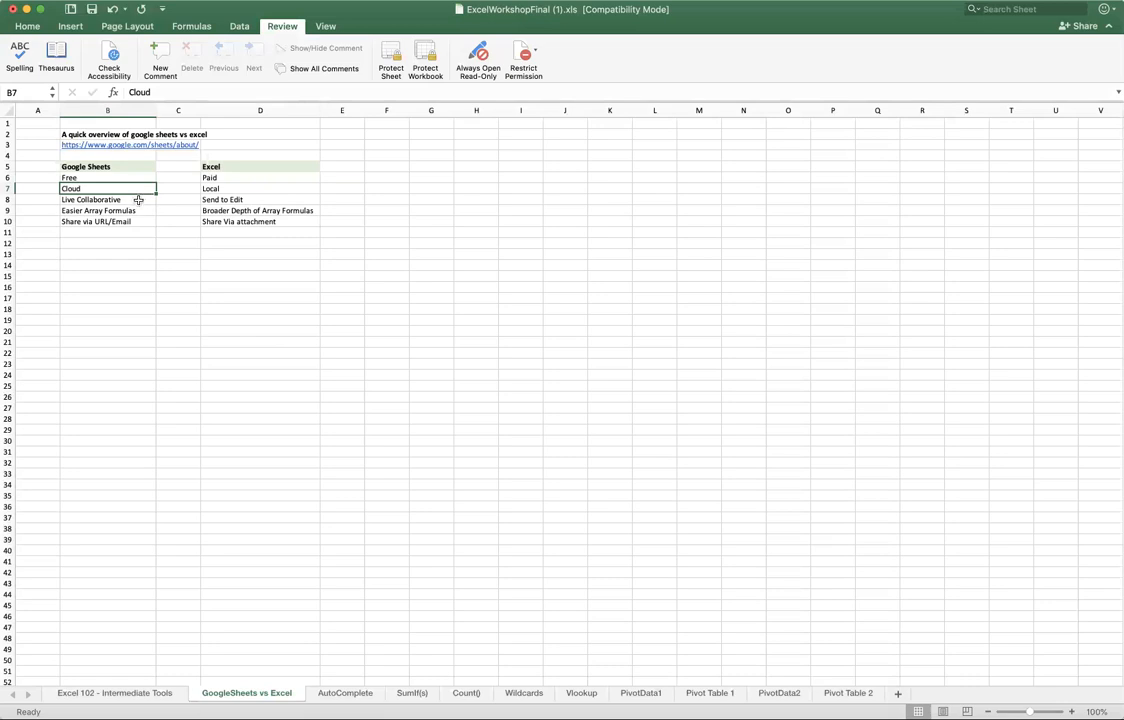
{"action": "left_click", "coordinate": [136, 199]}
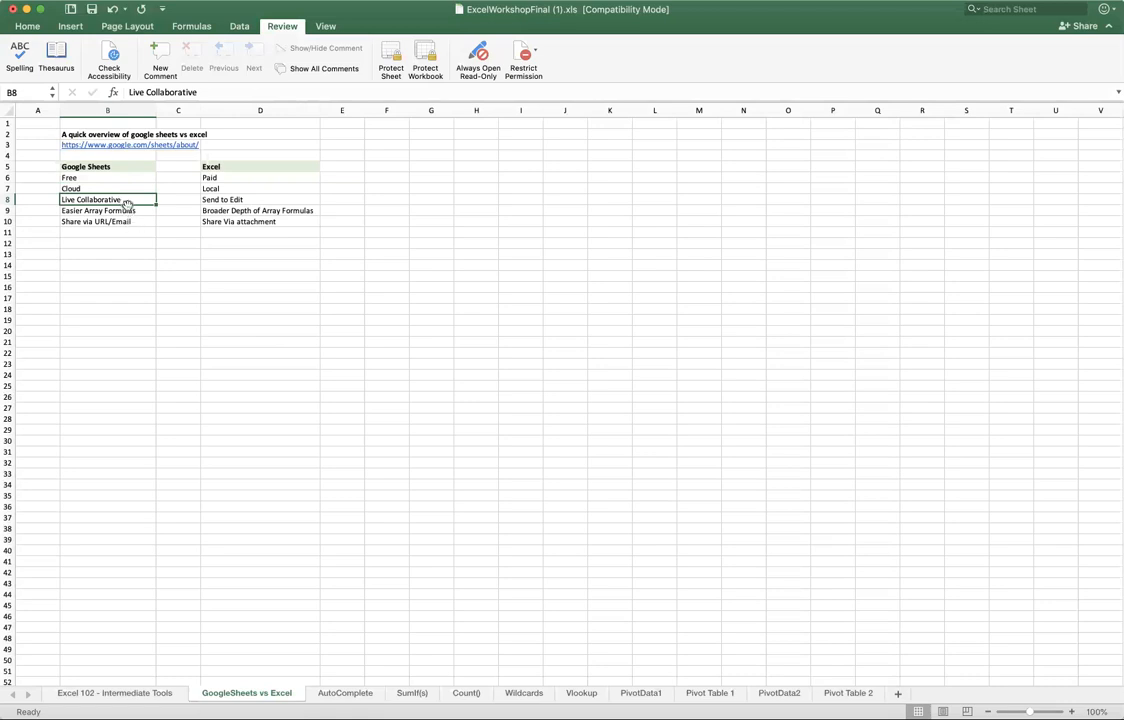
{"action": "left_click_drag", "start_coordinate": [226, 166], "coordinate": [226, 199]}
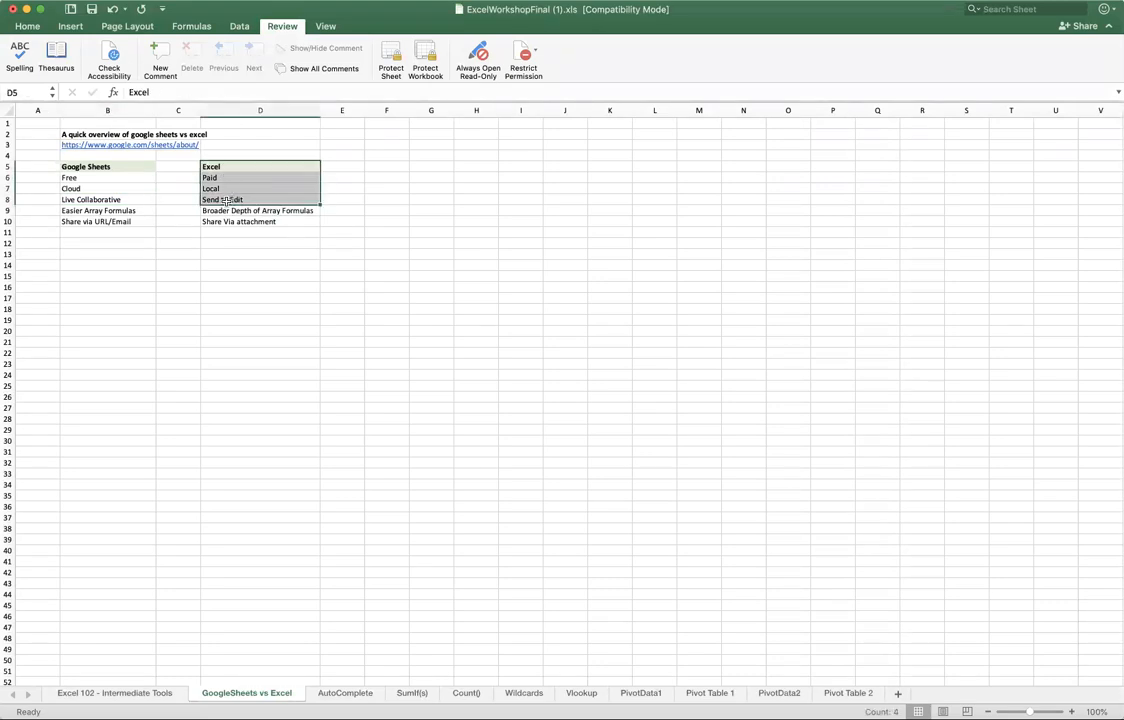
{"action": "left_click", "coordinate": [141, 201]}
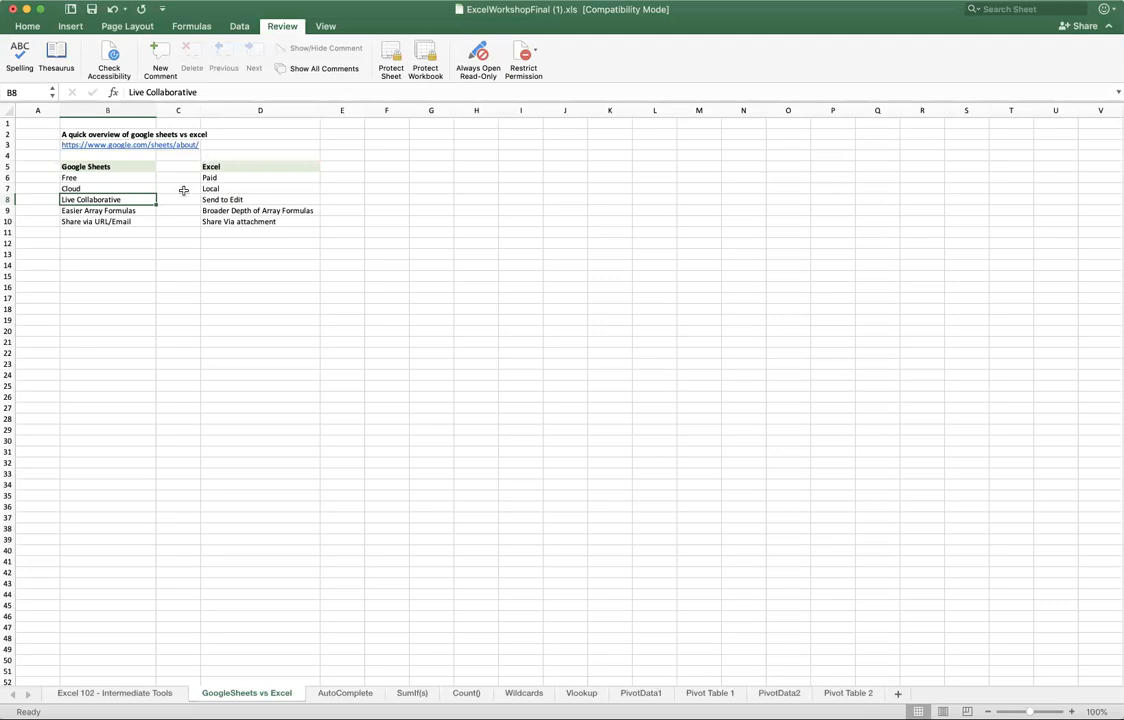
{"action": "left_click", "coordinate": [233, 199]}
{"action": "left_click", "coordinate": [135, 199]}
Step: Compare the array formula and sharing entries in rows 9 and 10 of the Google Sheets and Excel lists
{"action": "left_click", "coordinate": [149, 211]}
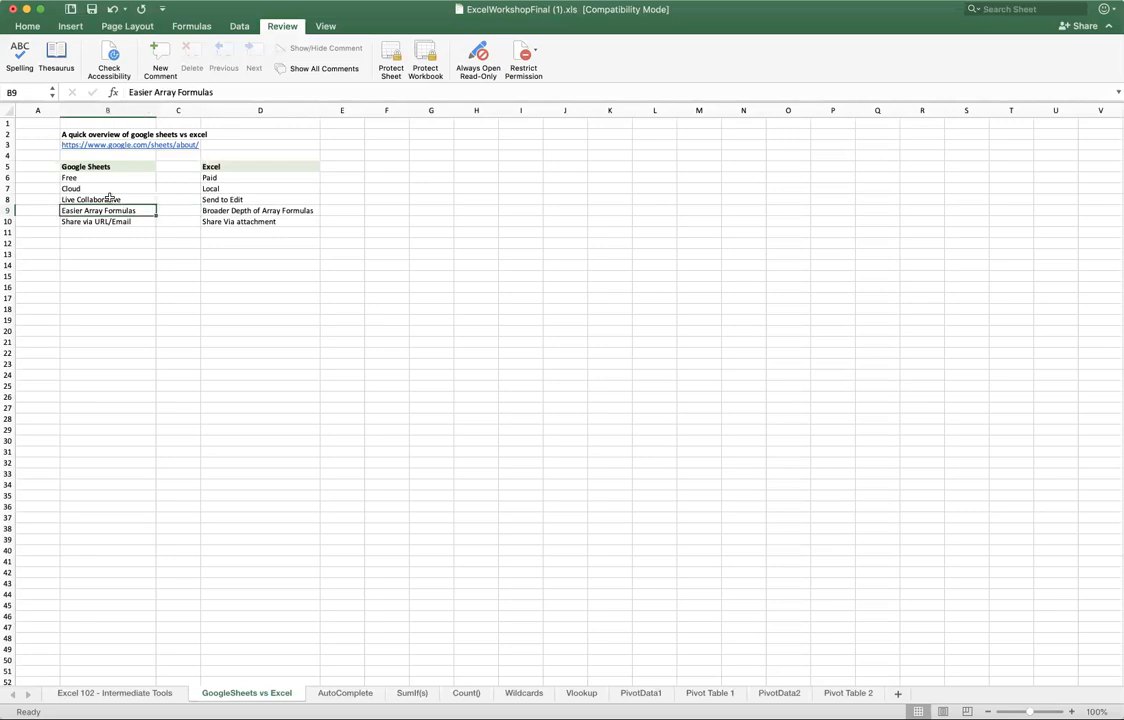
{"action": "key", "text": "Right"}
{"action": "key", "text": "Right"}
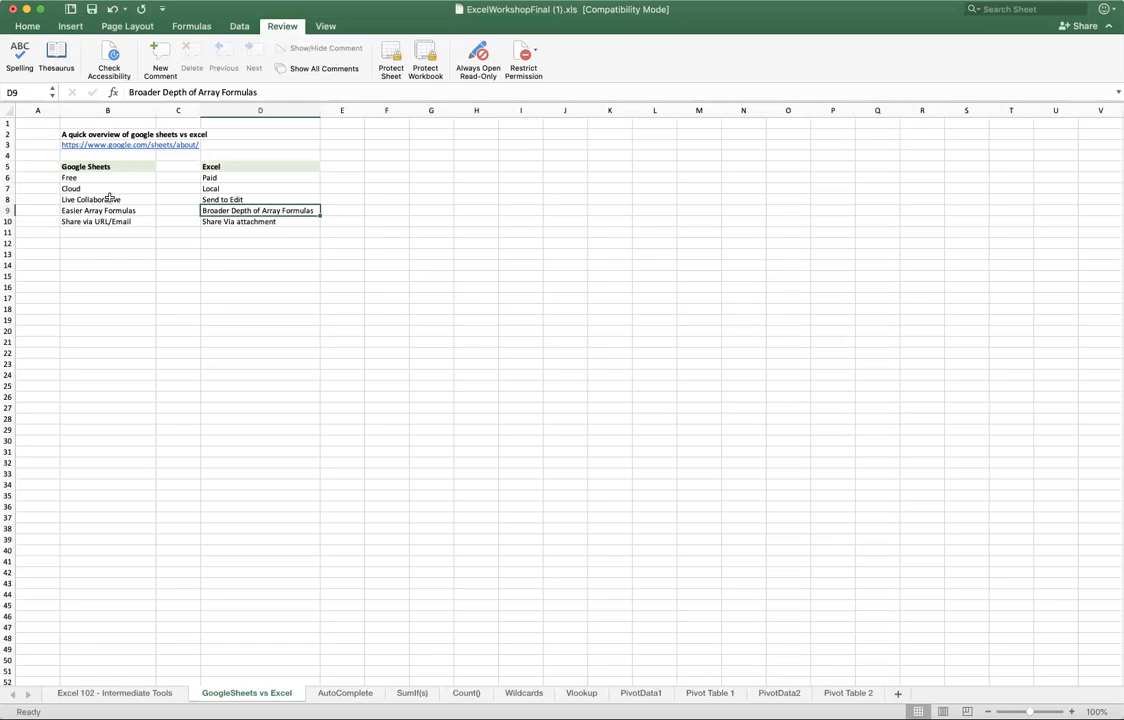
{"action": "key", "text": "Down"}
{"action": "key", "text": "Left"}
{"action": "key", "text": "Left"}
{"action": "key", "text": "Right"}
{"action": "key", "text": "Right"}
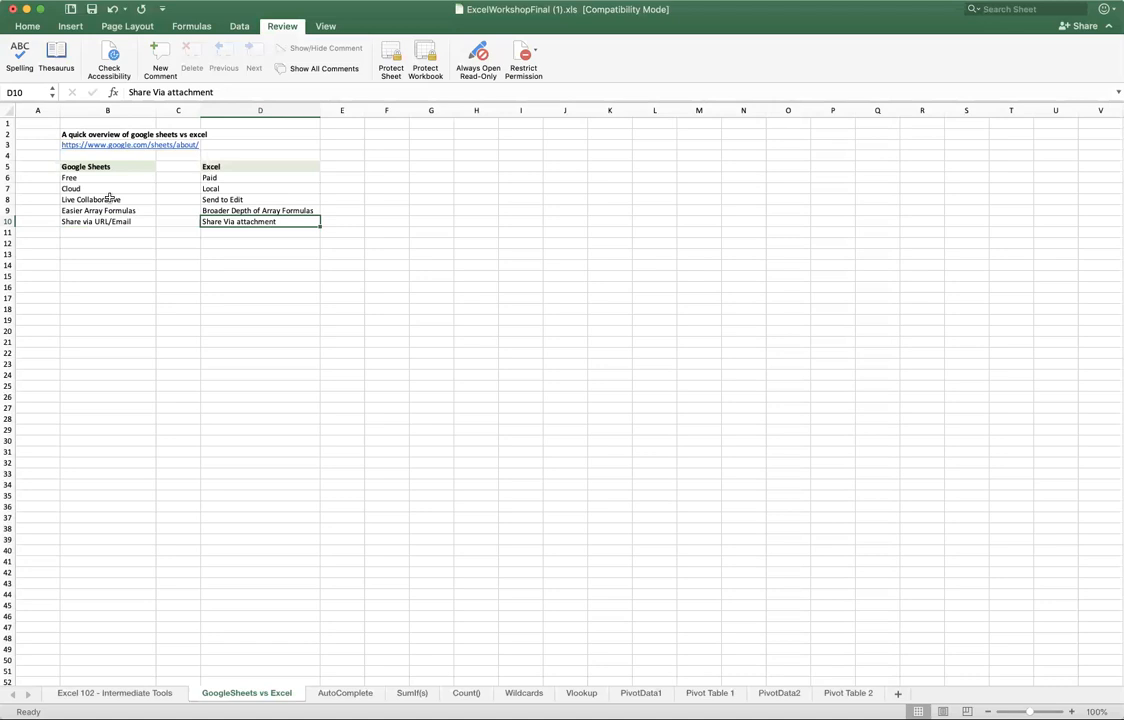
{"action": "key", "text": "Left"}
{"action": "key", "text": "Left"}
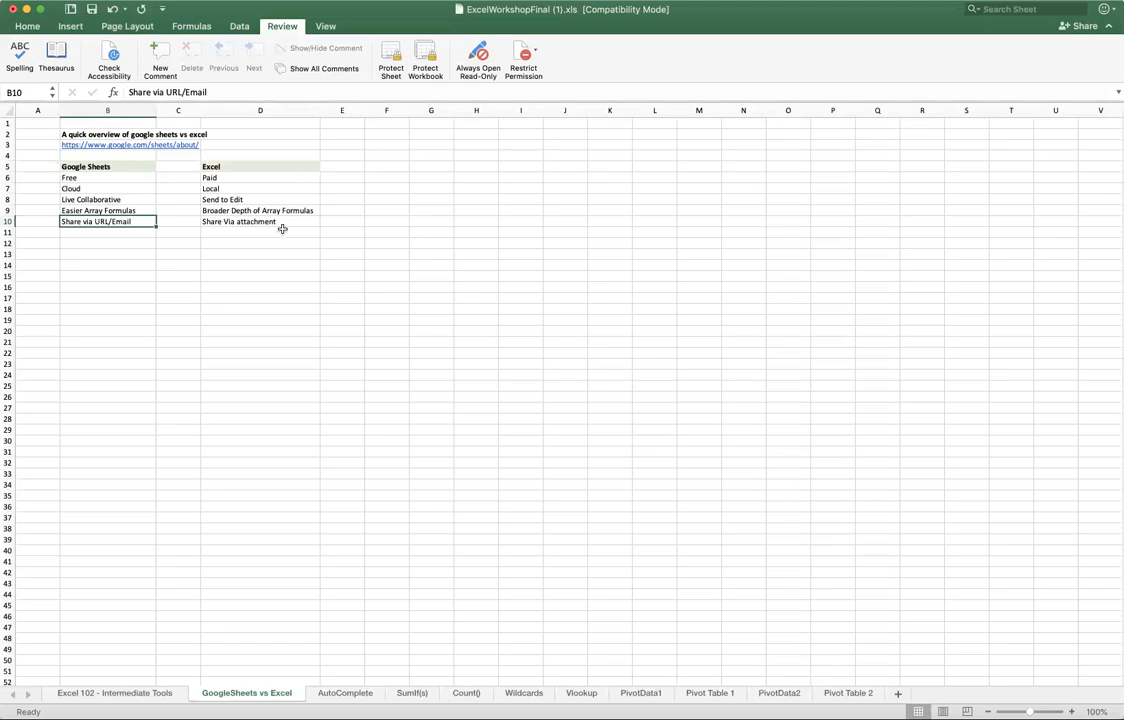
Step: Review the complete Excel and Google Sheets feature lists once more as an overall comparison
{"action": "left_click_drag", "start_coordinate": [266, 168], "coordinate": [278, 271]}
{"action": "left_click_drag", "start_coordinate": [113, 156], "coordinate": [135, 240]}
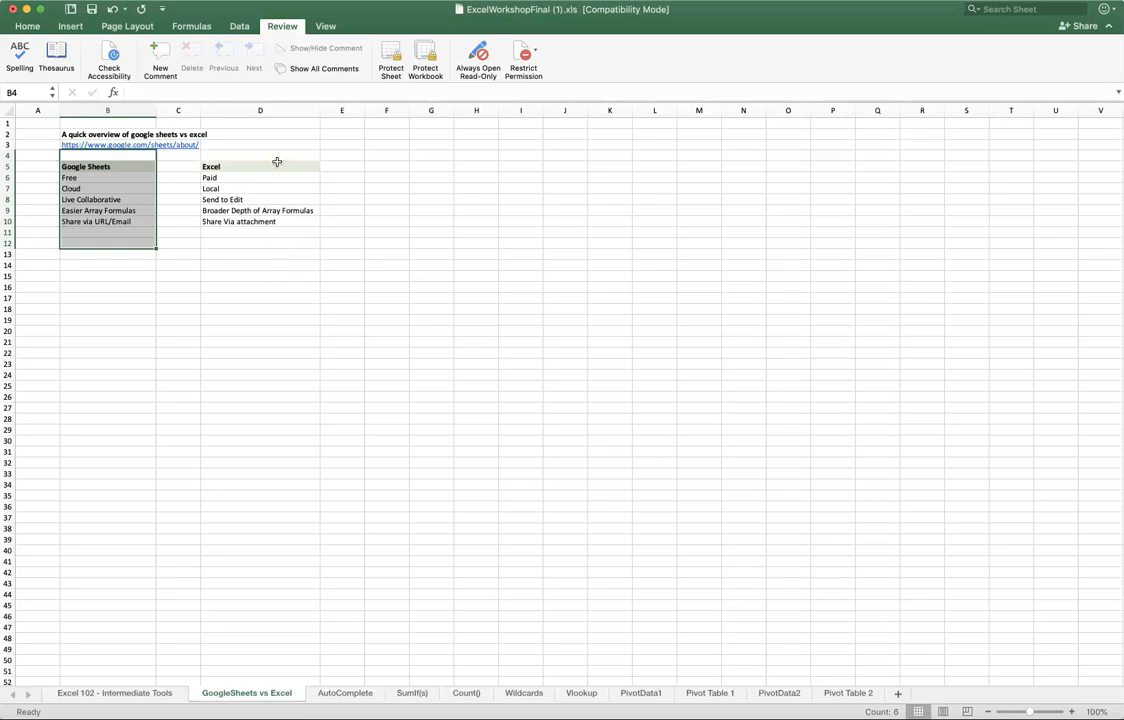
{"action": "left_click_drag", "start_coordinate": [277, 162], "coordinate": [270, 221]}
{"action": "left_click_drag", "start_coordinate": [88, 178], "coordinate": [110, 234]}
{"action": "left_click", "coordinate": [143, 277]}
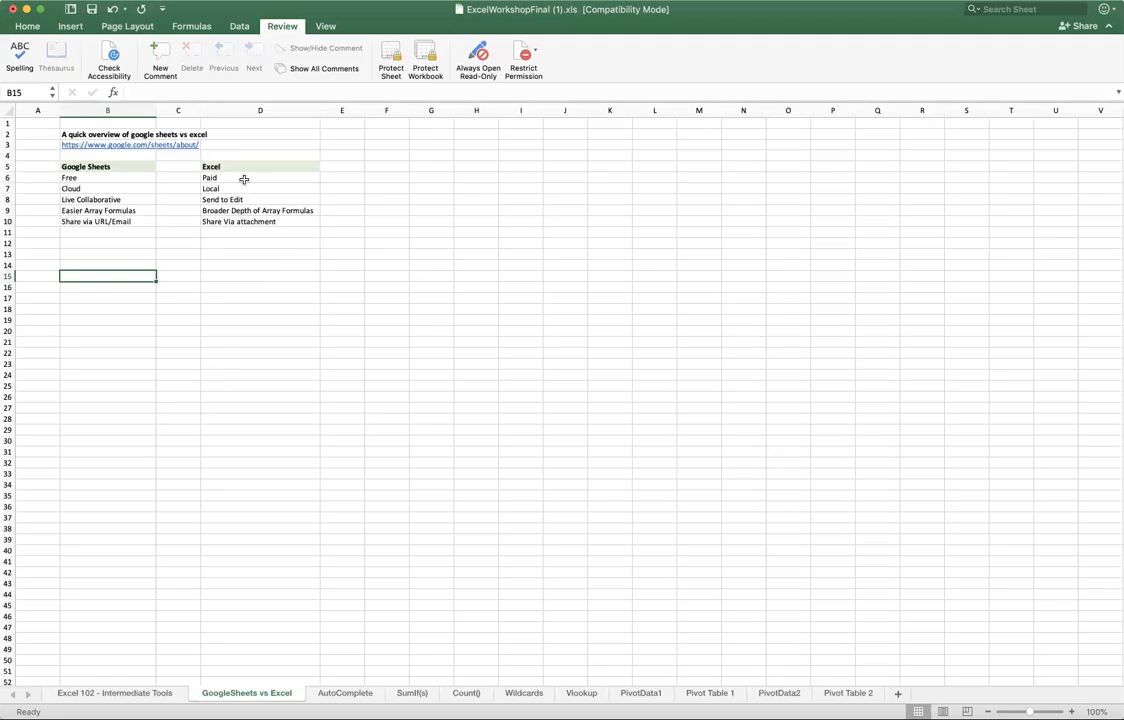
{"action": "left_click_drag", "start_coordinate": [241, 166], "coordinate": [246, 258]}
{"action": "left_click_drag", "start_coordinate": [88, 160], "coordinate": [97, 233]}
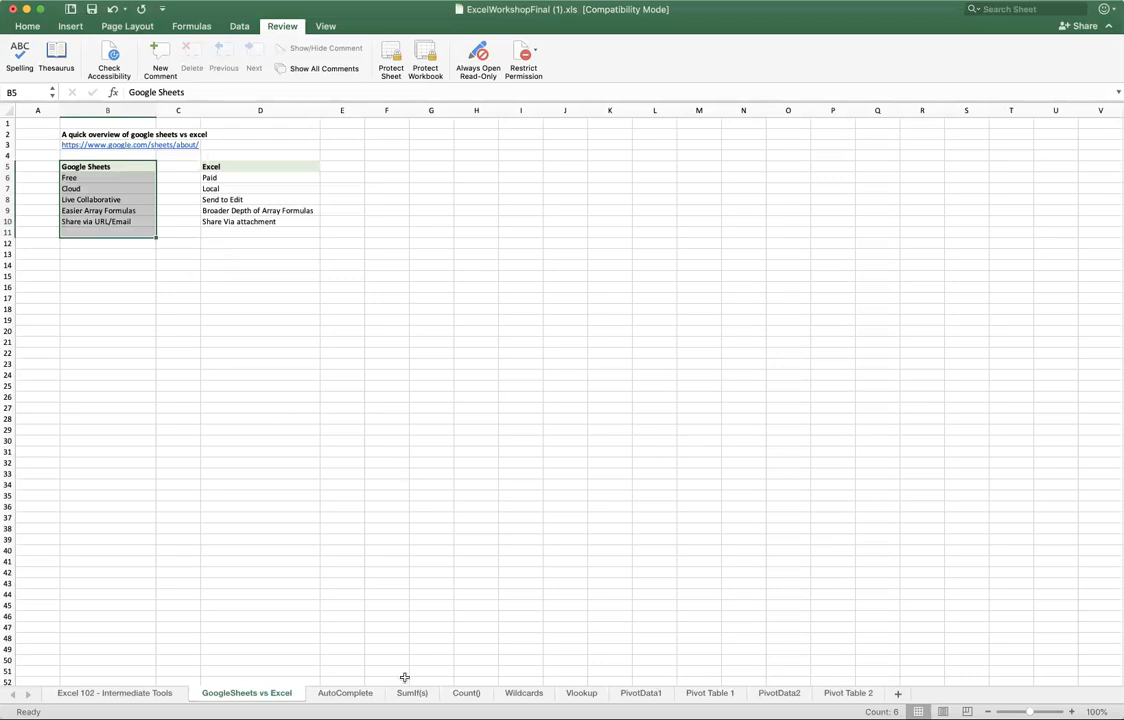
Step: On the AutoComplete sheet, clear May to Aug from the Months column and 6 to 9 from Sequential Numbers
{"action": "left_click", "coordinate": [350, 694]}
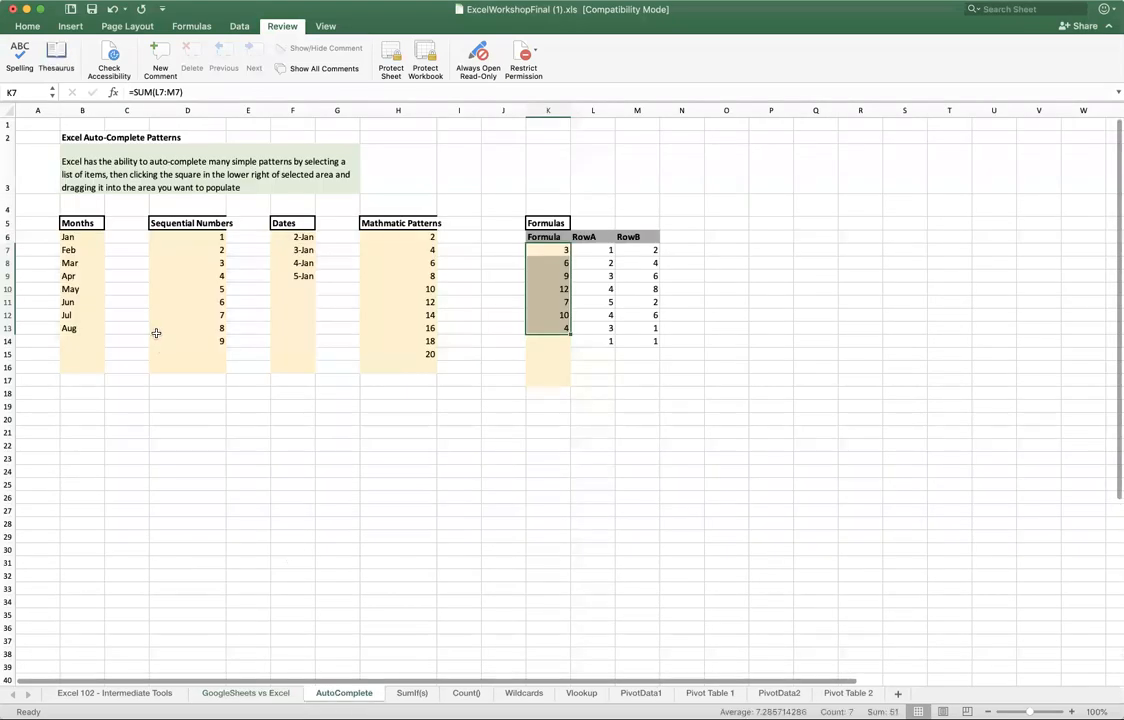
{"action": "left_click_drag", "start_coordinate": [70, 290], "coordinate": [80, 328]}
{"action": "key", "text": "Delete"}
{"action": "left_click_drag", "start_coordinate": [208, 304], "coordinate": [200, 341]}
{"action": "key", "text": "Delete"}
Step: Clear 5-Jan from the Dates column and every Mathmatic Patterns entry below 10, in H11:H16
{"action": "left_click", "coordinate": [311, 265]}
{"action": "left_click", "coordinate": [303, 277]}
{"action": "key", "text": "Delete"}
{"action": "left_click_drag", "start_coordinate": [422, 303], "coordinate": [425, 368]}
{"action": "key", "text": "Delete"}
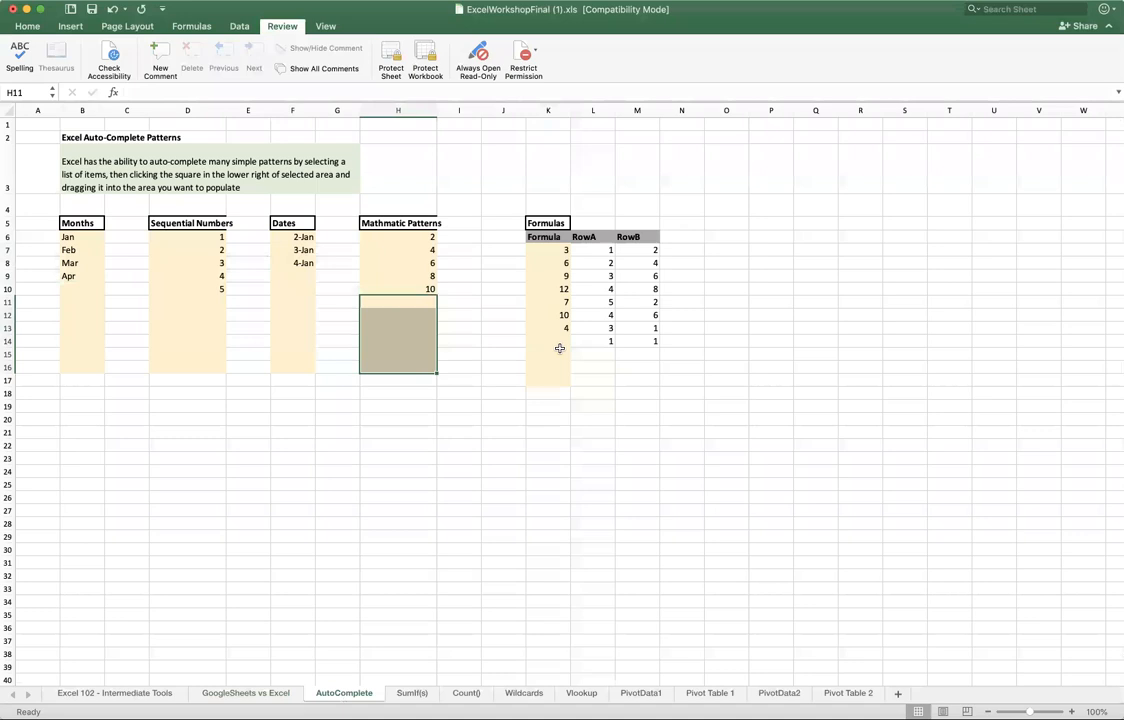
Step: Clear the formulas in K9:K13, keeping only the first two in the Formula column
{"action": "left_click_drag", "start_coordinate": [550, 302], "coordinate": [550, 330]}
{"action": "key", "text": "Delete"}
{"action": "left_click", "coordinate": [560, 287]}
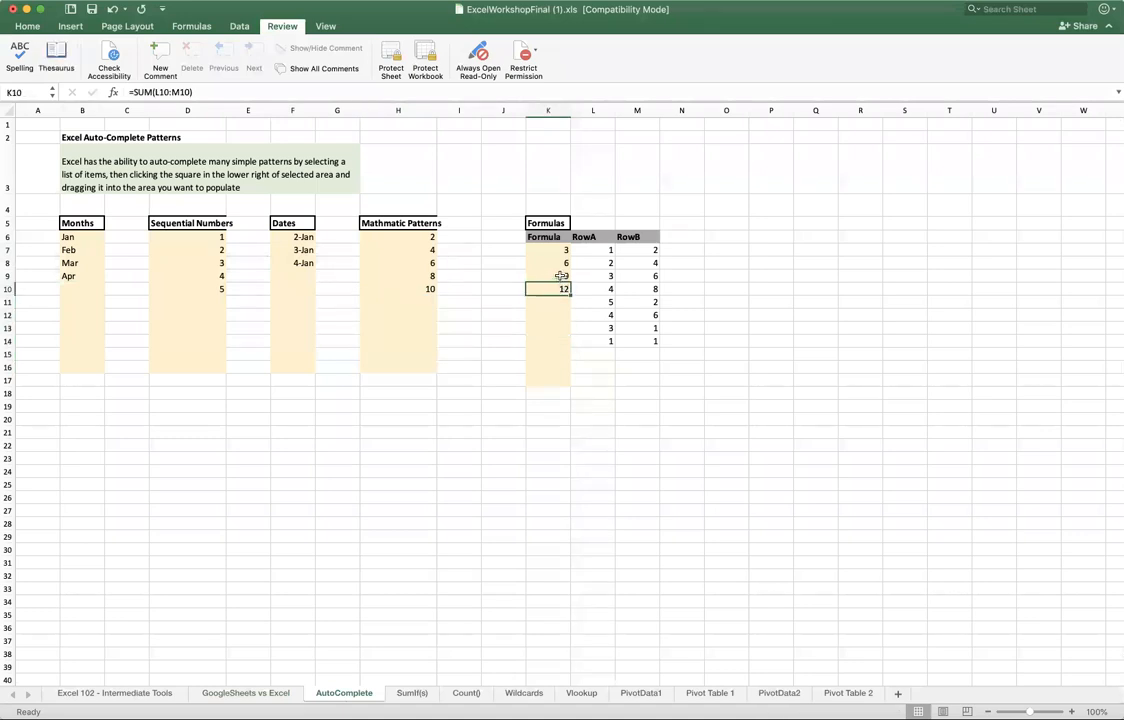
{"action": "left_click", "coordinate": [561, 276]}
{"action": "key", "text": "Delete"}
{"action": "left_click", "coordinate": [538, 291]}
{"action": "key", "text": "Delete"}
Step: Autofill the Months, Sequential Numbers, Dates and Mathmatic Patterns columns down to row 16 from their existing entries
{"action": "left_click_drag", "start_coordinate": [66, 238], "coordinate": [83, 306]}
{"action": "left_click", "coordinate": [83, 278]}
{"action": "left_click_drag", "start_coordinate": [88, 234], "coordinate": [103, 370]}
{"action": "left_click_drag", "start_coordinate": [202, 238], "coordinate": [231, 364]}
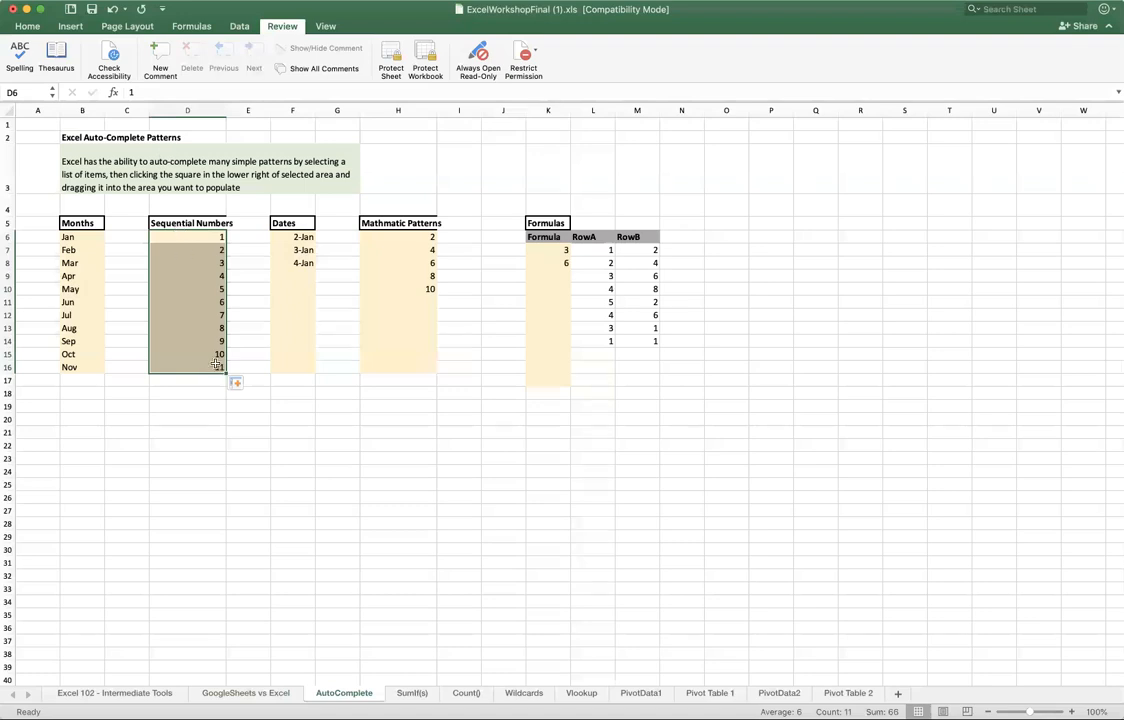
{"action": "left_click_drag", "start_coordinate": [300, 238], "coordinate": [316, 372]}
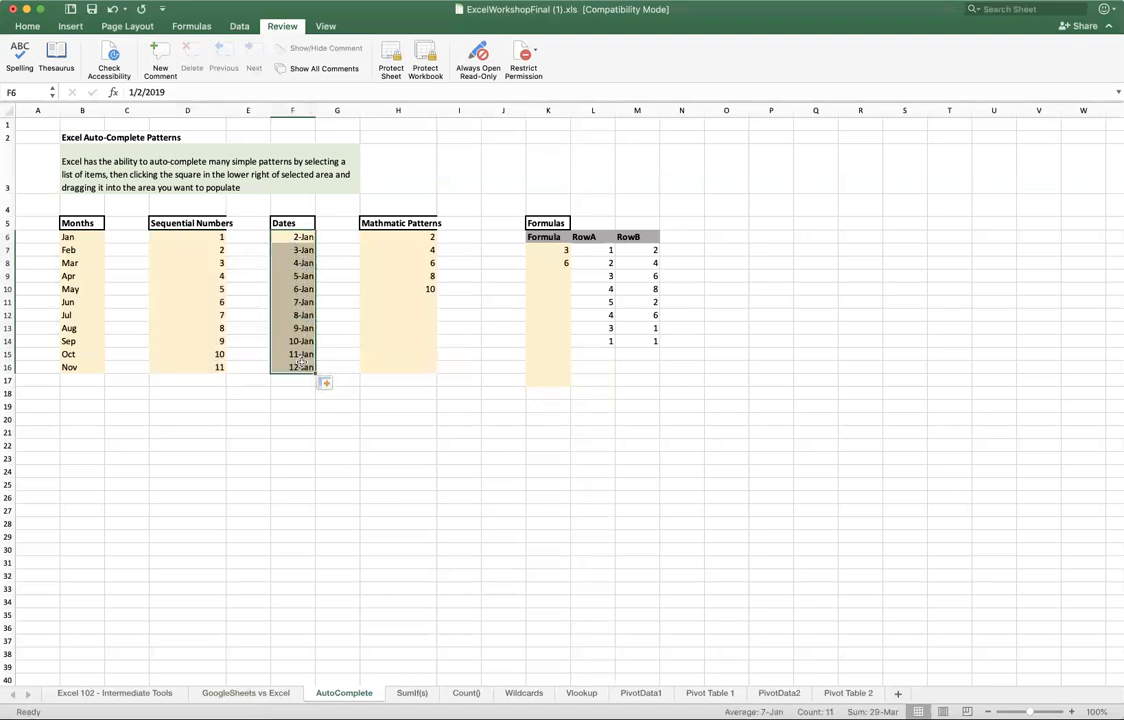
{"action": "left_click_drag", "start_coordinate": [410, 241], "coordinate": [440, 370]}
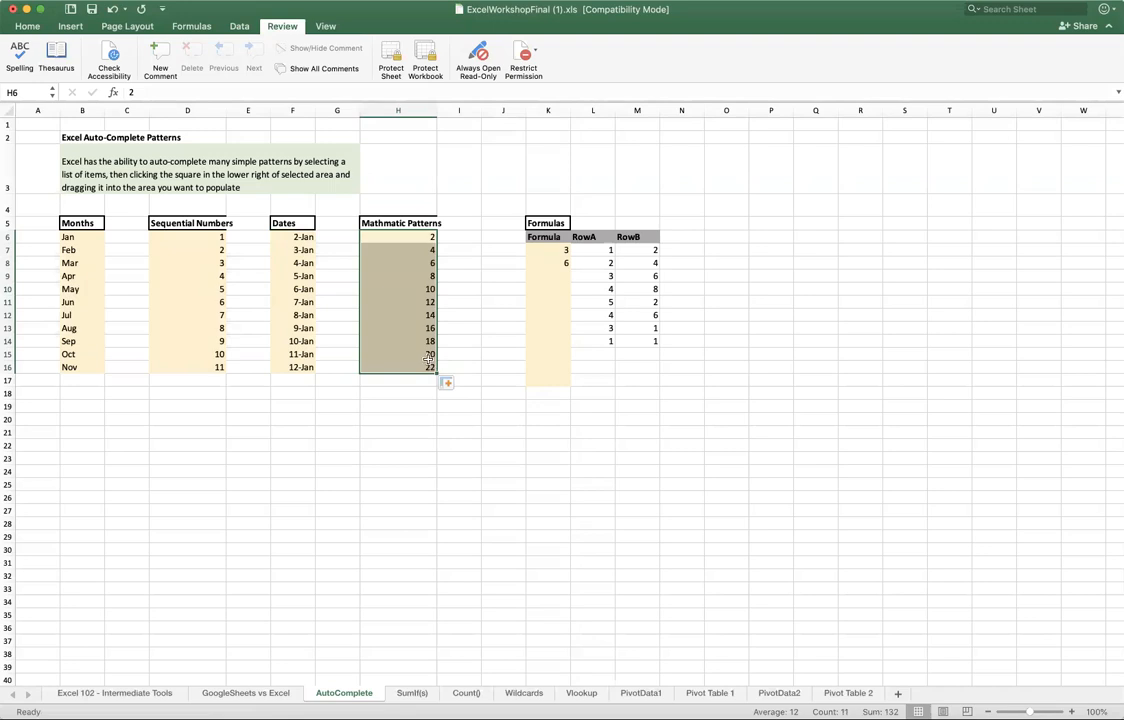
Step: Autofill the =SUM(L7:M7) formula from K7 down to K16 and check the copied formula in K10
{"action": "left_click", "coordinate": [557, 263]}
{"action": "left_click", "coordinate": [557, 248]}
{"action": "left_click_drag", "start_coordinate": [593, 253], "coordinate": [638, 272]}
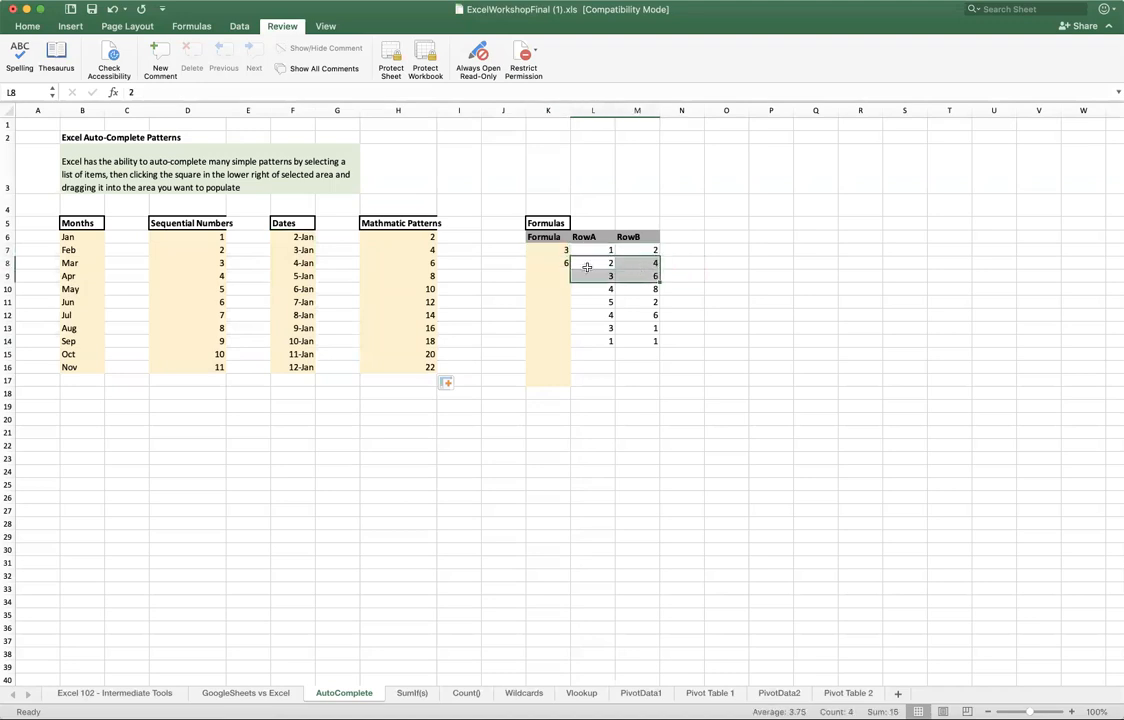
{"action": "left_click", "coordinate": [560, 250]}
{"action": "left_click_drag", "start_coordinate": [570, 256], "coordinate": [577, 370]}
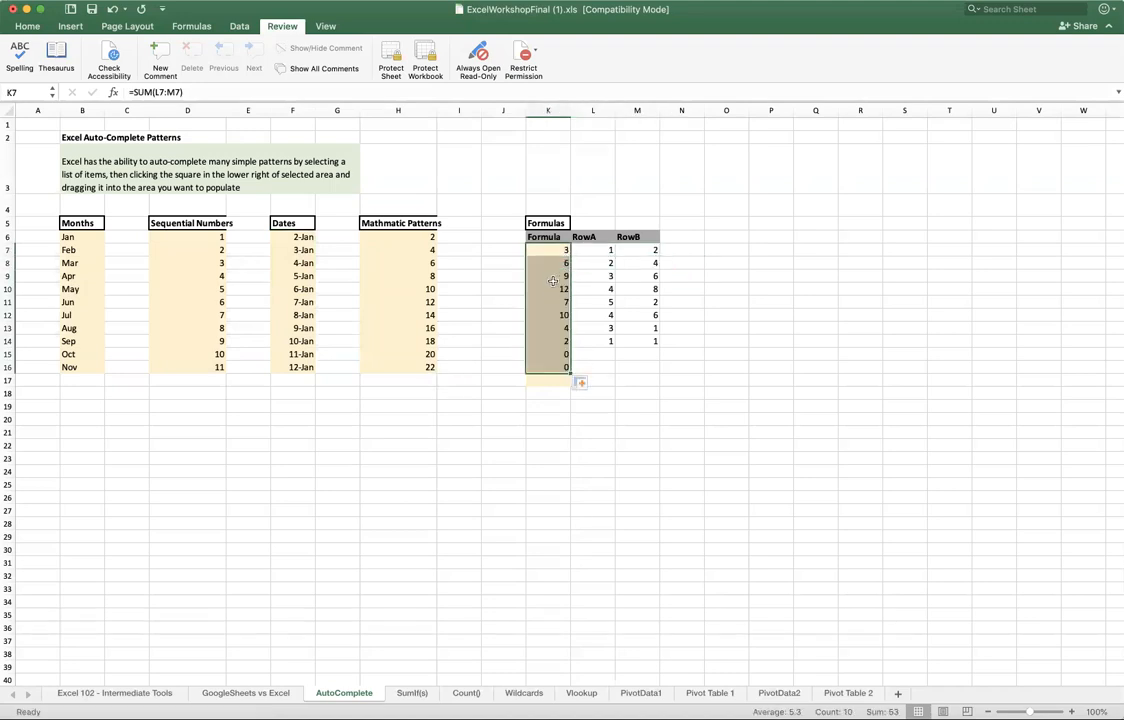
{"action": "left_click", "coordinate": [552, 280]}
{"action": "left_click", "coordinate": [555, 289]}
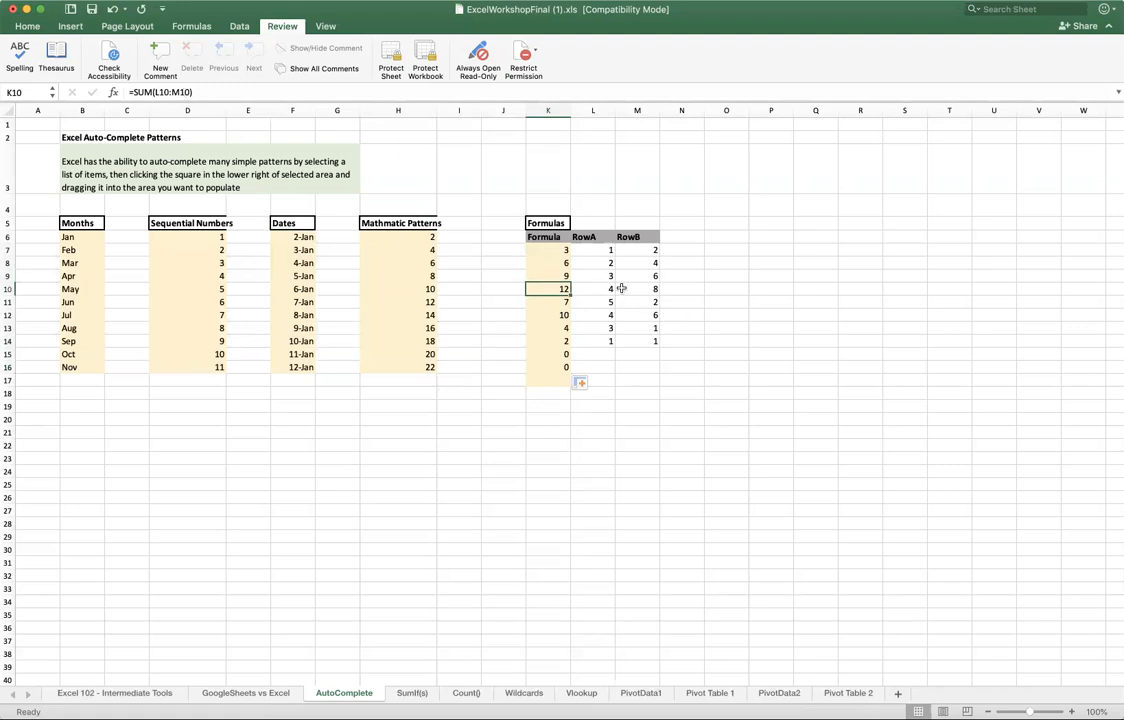
Step: Check the copied formula in K11 and the RowA and RowB values it adds, leaving it unedited
{"action": "left_click_drag", "start_coordinate": [621, 288], "coordinate": [652, 289]}
{"action": "double_click", "coordinate": [560, 302]}
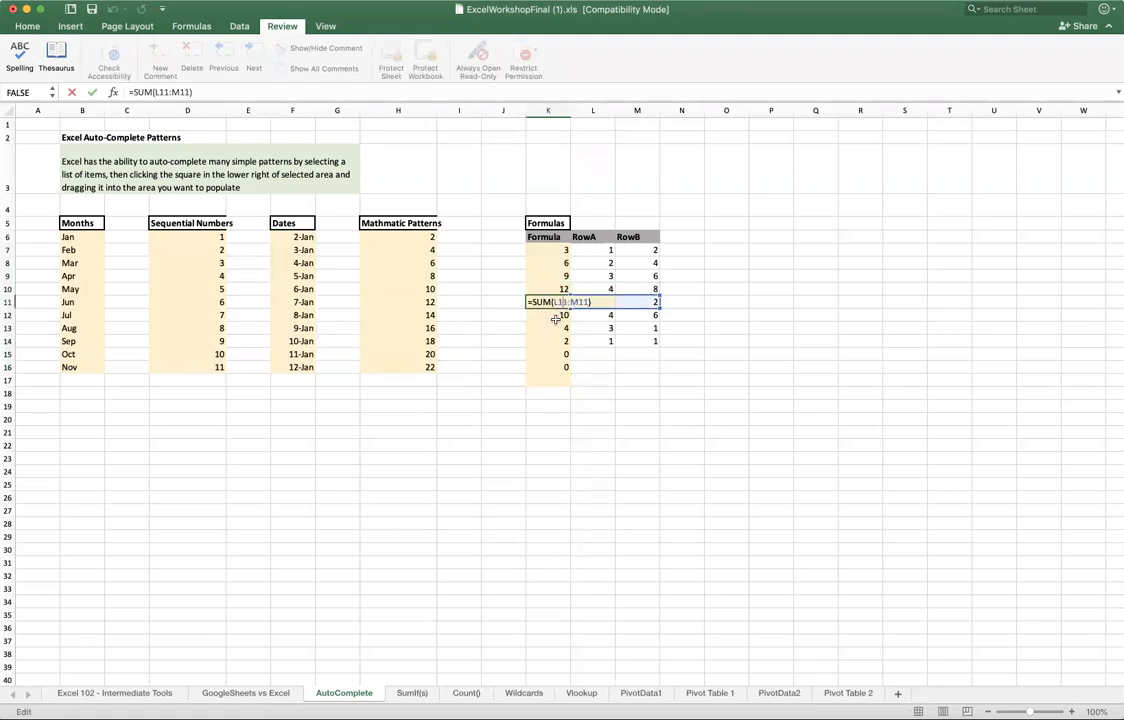
{"action": "key", "text": "Escape"}
{"action": "left_click", "coordinate": [606, 403]}
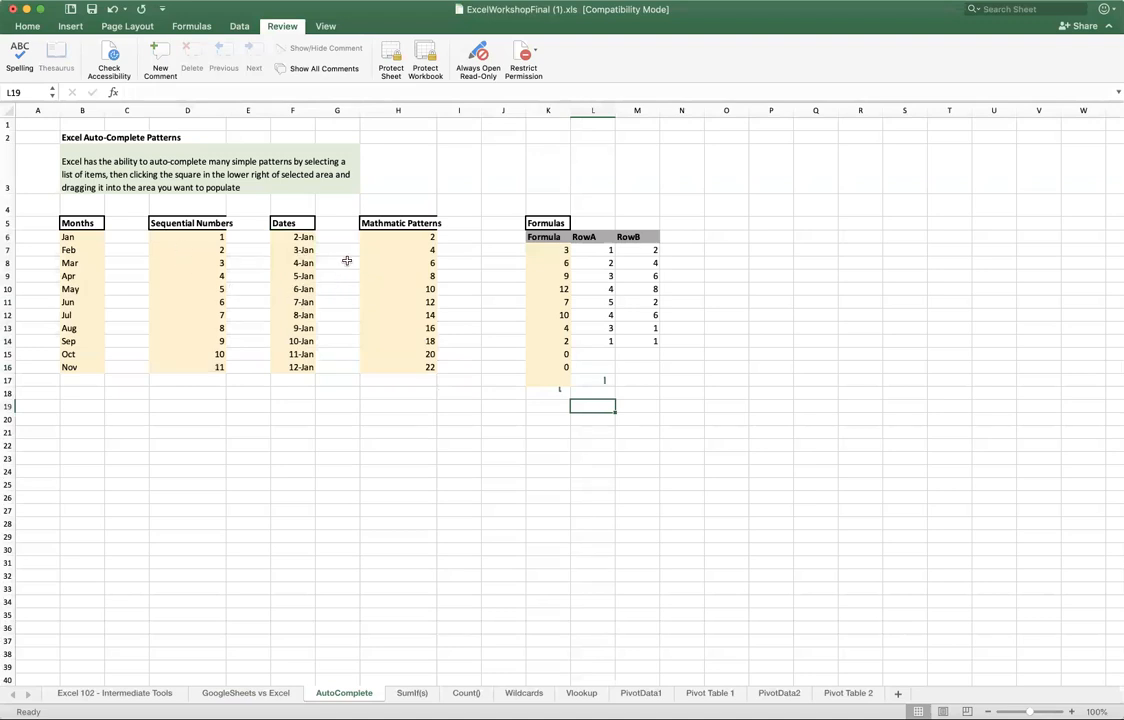
{"action": "left_click_drag", "start_coordinate": [127, 418], "coordinate": [128, 585]}
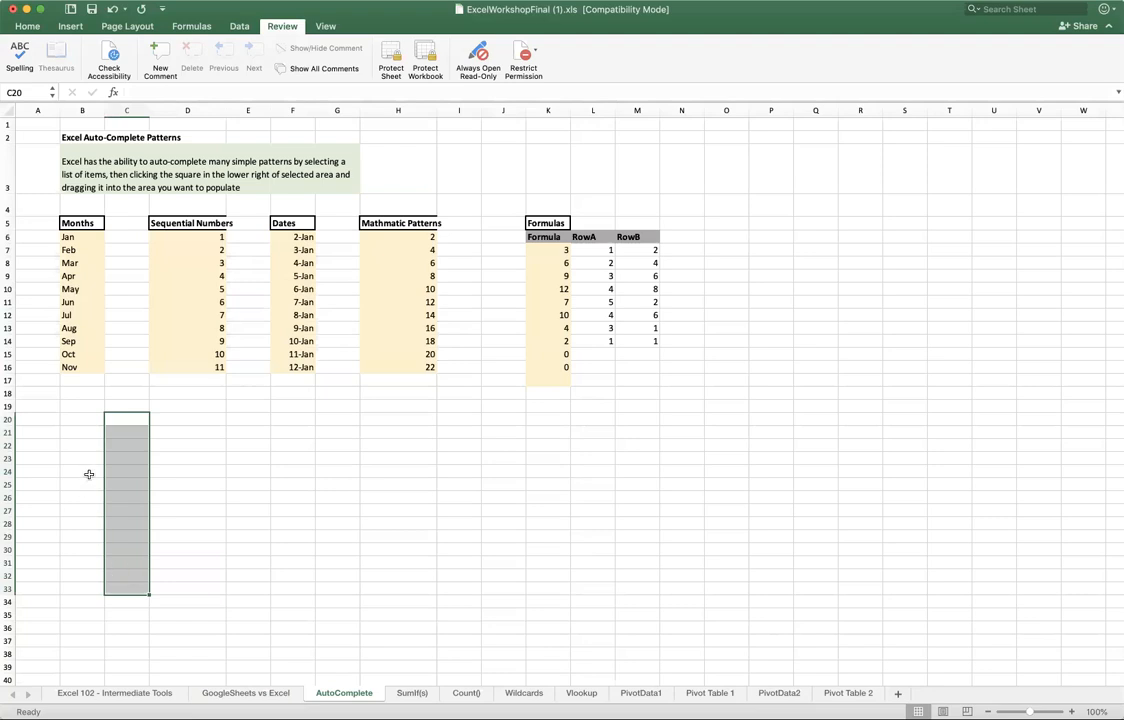
{"action": "left_click", "coordinate": [128, 433]}
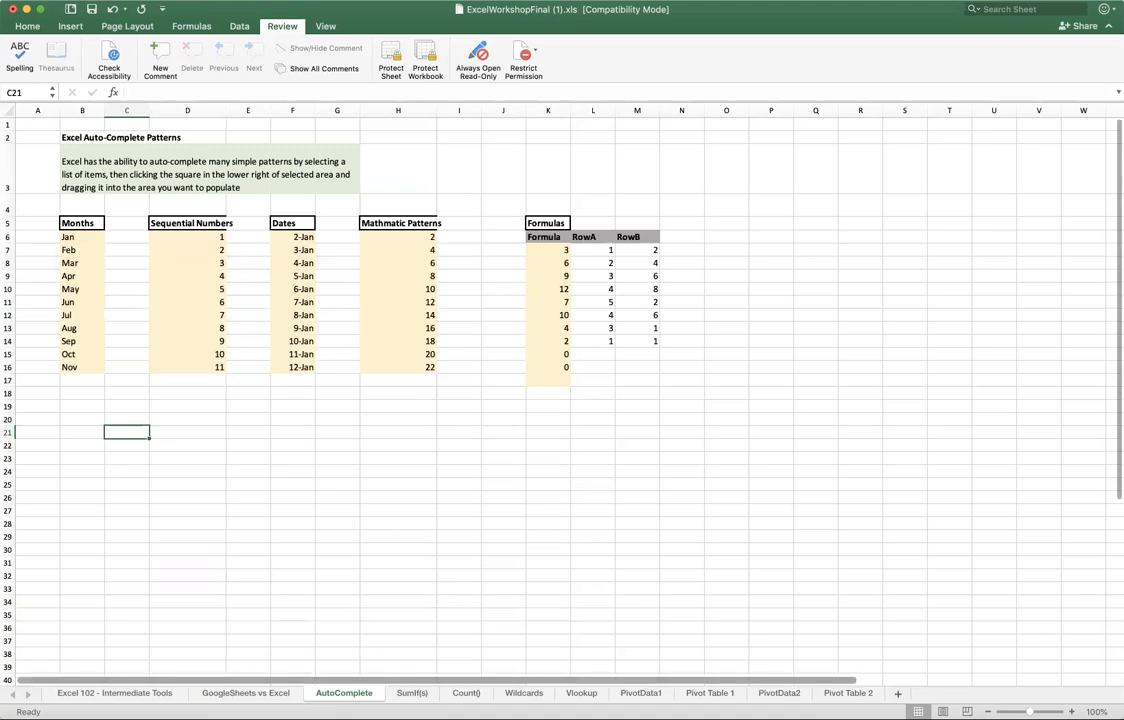
Step: Open the SumIf(s) sheet and examine the values in B7:B20 of the Sum() example
{"action": "left_click", "coordinate": [413, 694]}
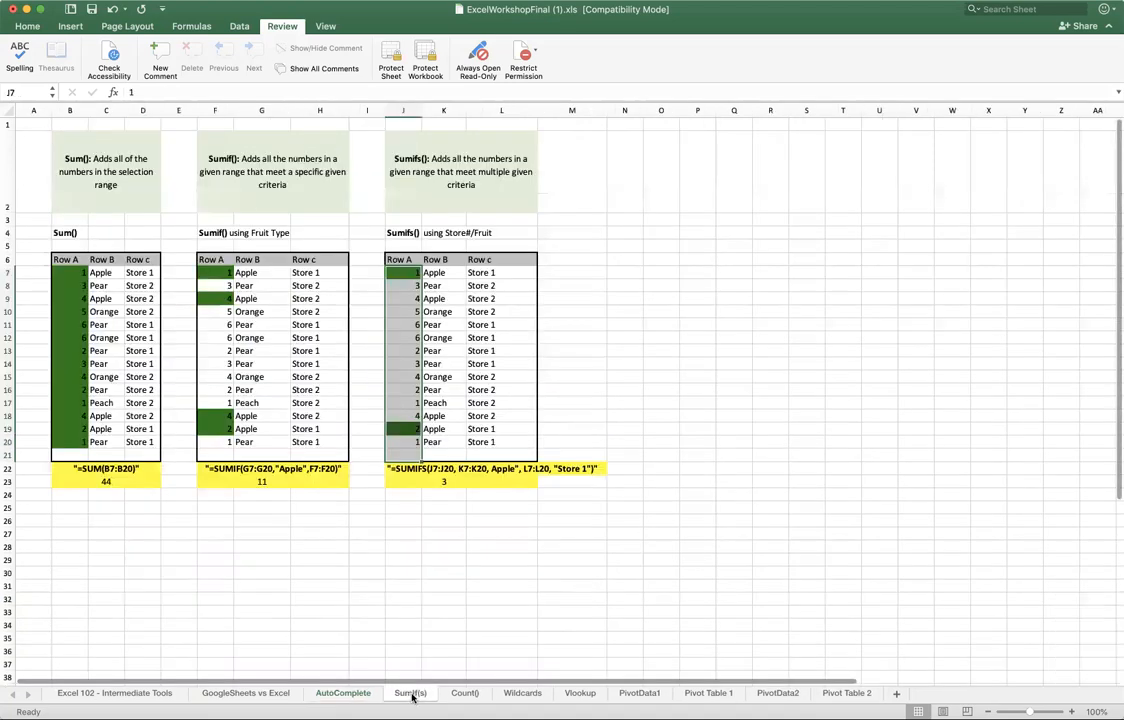
{"action": "left_click", "coordinate": [405, 638]}
{"action": "left_click", "coordinate": [66, 275]}
{"action": "left_click_drag", "start_coordinate": [76, 311], "coordinate": [70, 442]}
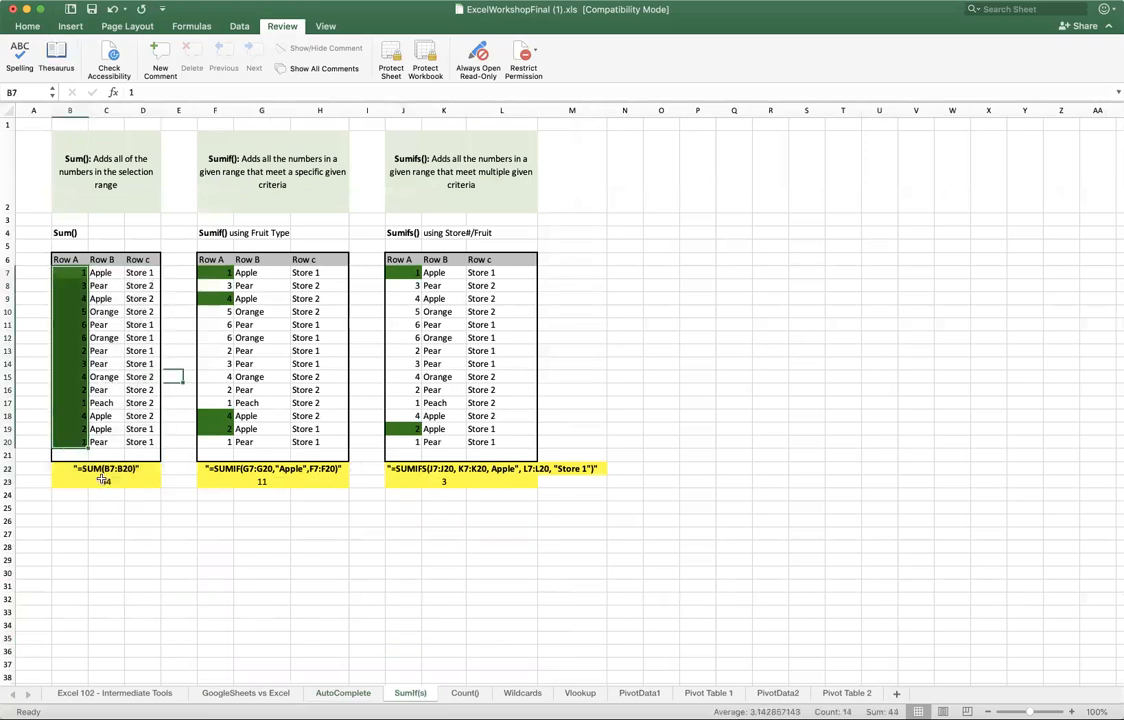
Step: Remove the quotation marks around the formula text in B22 so it calculates as =SUM(B7:B20)
{"action": "left_click", "coordinate": [80, 469]}
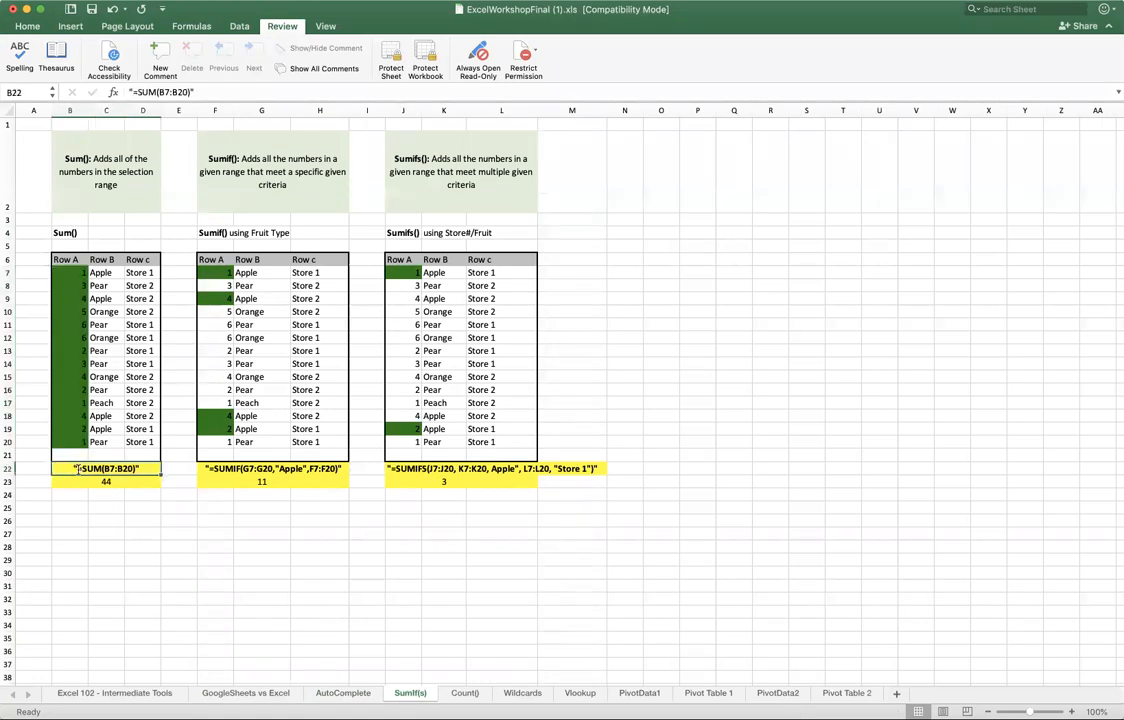
{"action": "double_click", "coordinate": [78, 469]}
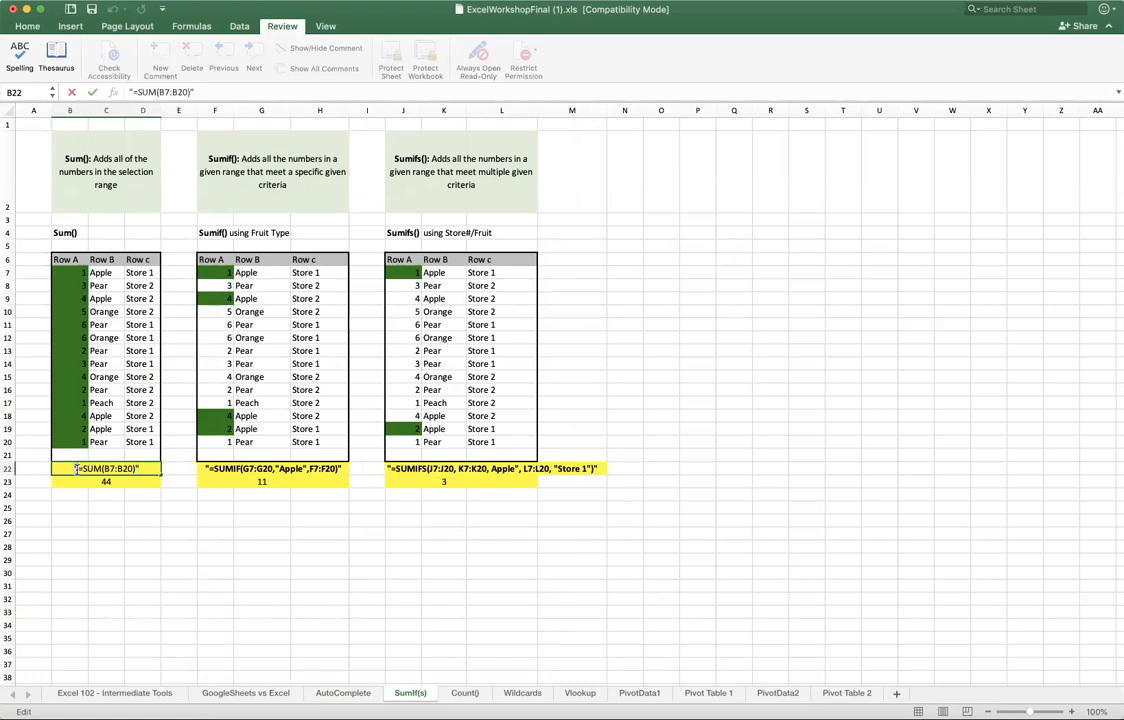
{"action": "key", "text": "BackSpace"}
{"action": "left_click", "coordinate": [145, 469]}
{"action": "key", "text": "BackSpace"}
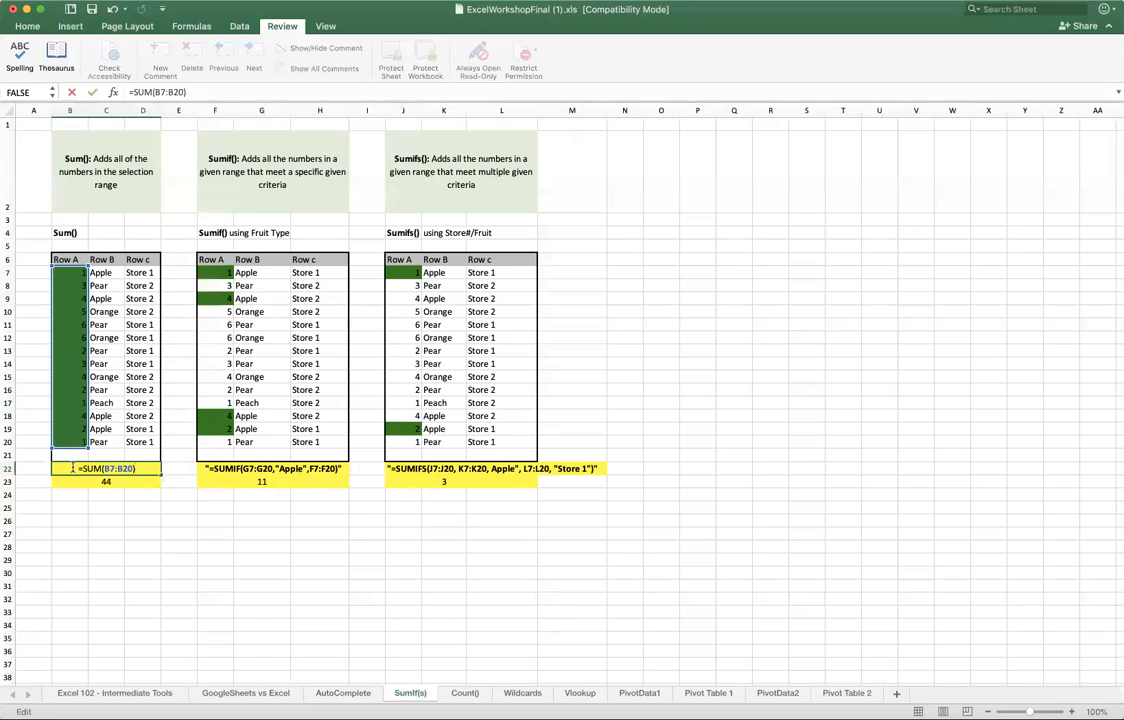
{"action": "key", "text": "Return"}
{"action": "left_click", "coordinate": [140, 468]}
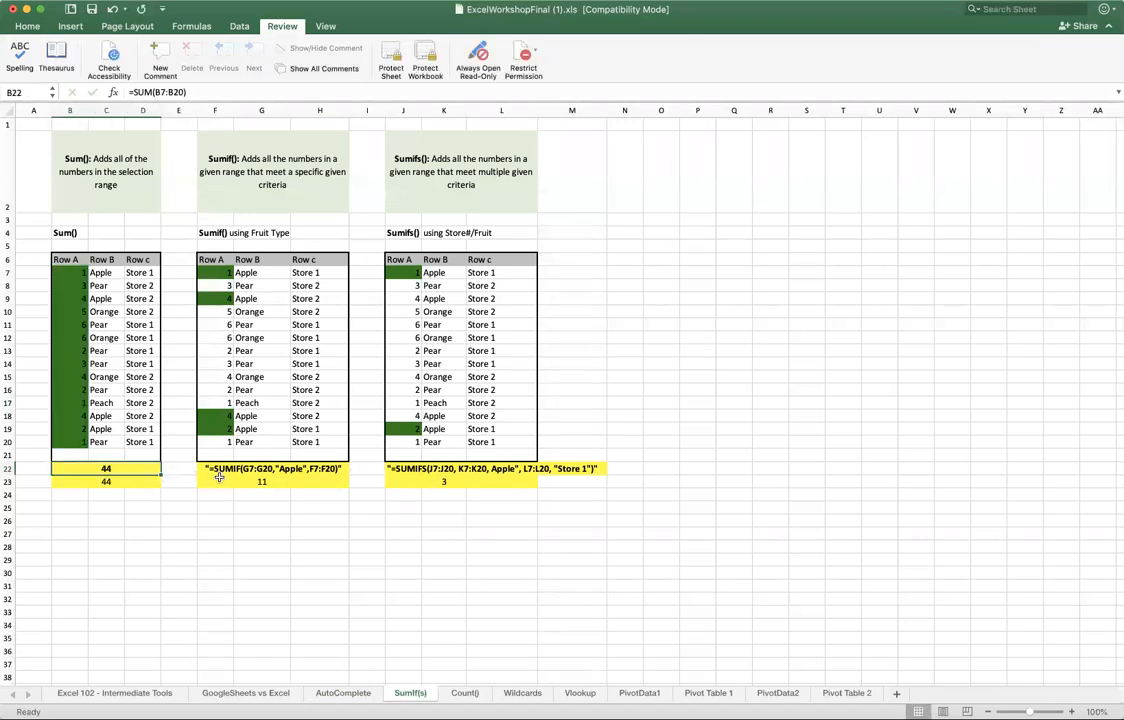
Step: Put the quotation marks back around =SUM(B7:B20) in B22 so it shows as text
{"action": "left_click", "coordinate": [218, 474]}
{"action": "left_click", "coordinate": [117, 470]}
{"action": "left_click", "coordinate": [131, 92]}
{"action": "type", "text": "'"}
{"action": "type", "text": "\""}
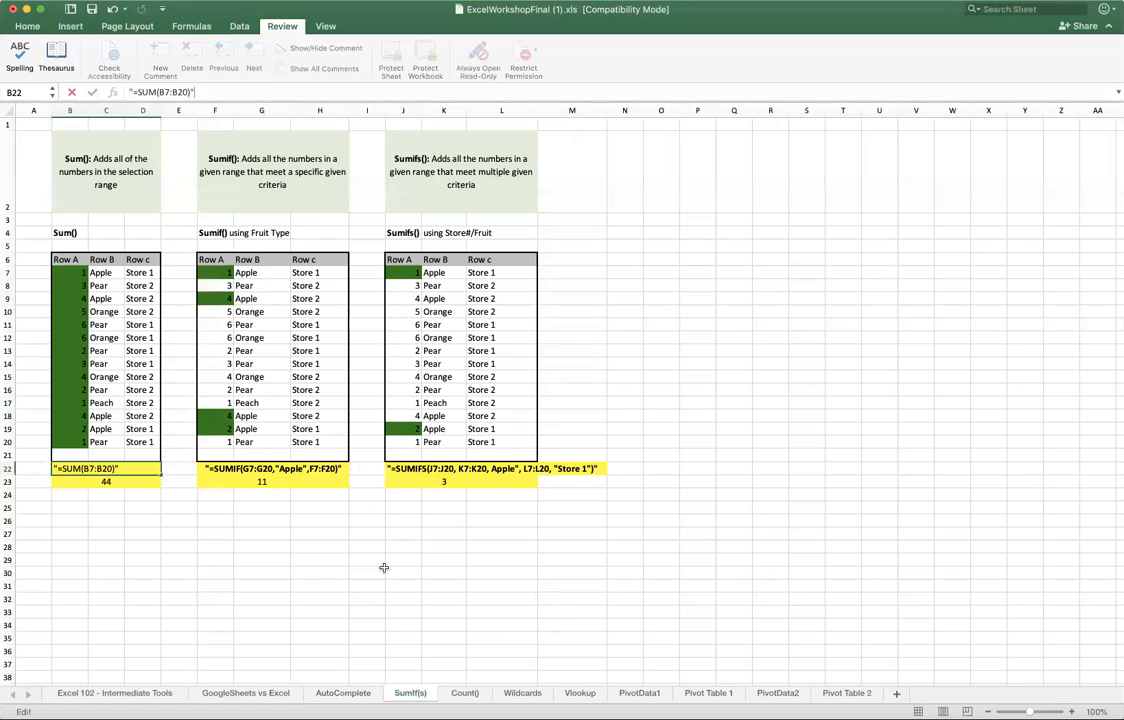
{"action": "left_click", "coordinate": [255, 588]}
Step: Review the formula texts in row 22 and the live SUM, SUMIF and SUMIFS formulas in row 23
{"action": "left_click_drag", "start_coordinate": [93, 470], "coordinate": [510, 468]}
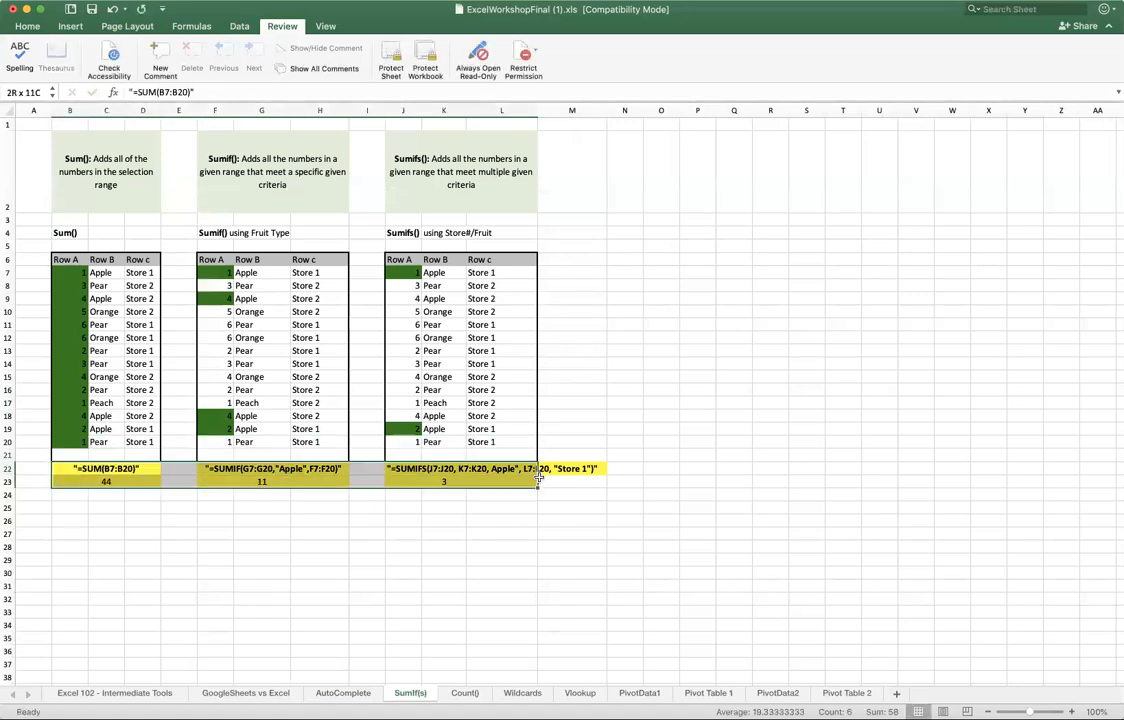
{"action": "left_click", "coordinate": [108, 479]}
{"action": "left_click", "coordinate": [262, 481]}
{"action": "left_click", "coordinate": [445, 481]}
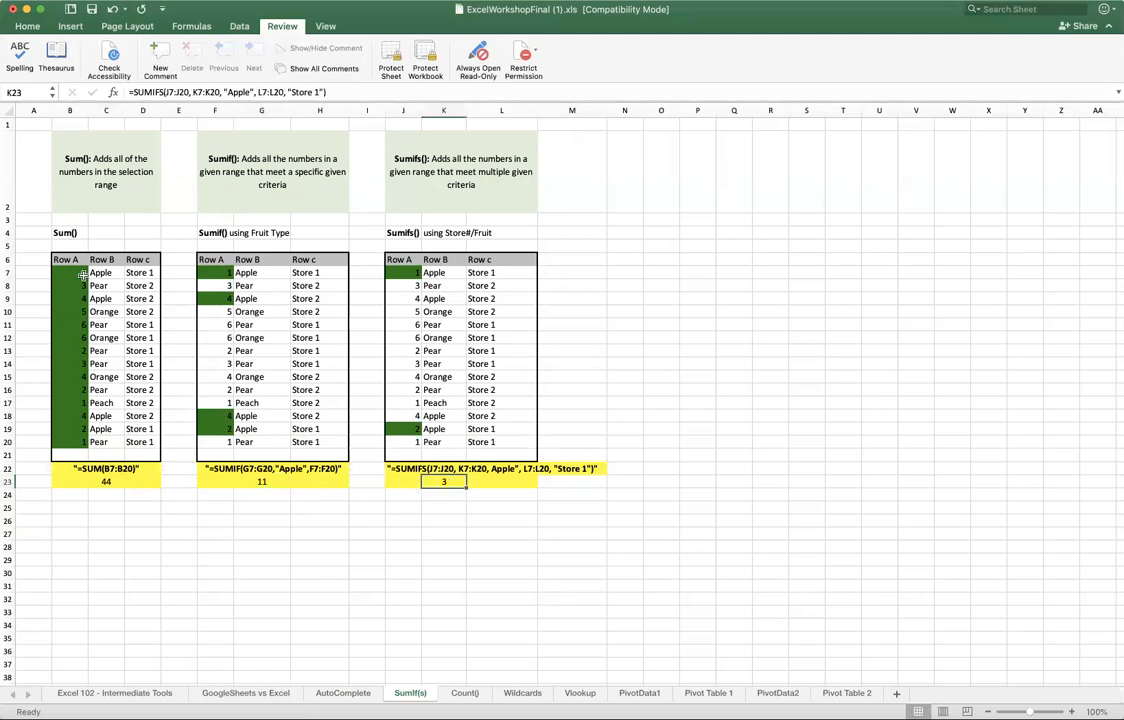
Step: Compare the Row A values in B7:B20 of the Sum() example with the SUM formula in C23
{"action": "left_click_drag", "start_coordinate": [70, 272], "coordinate": [70, 429]}
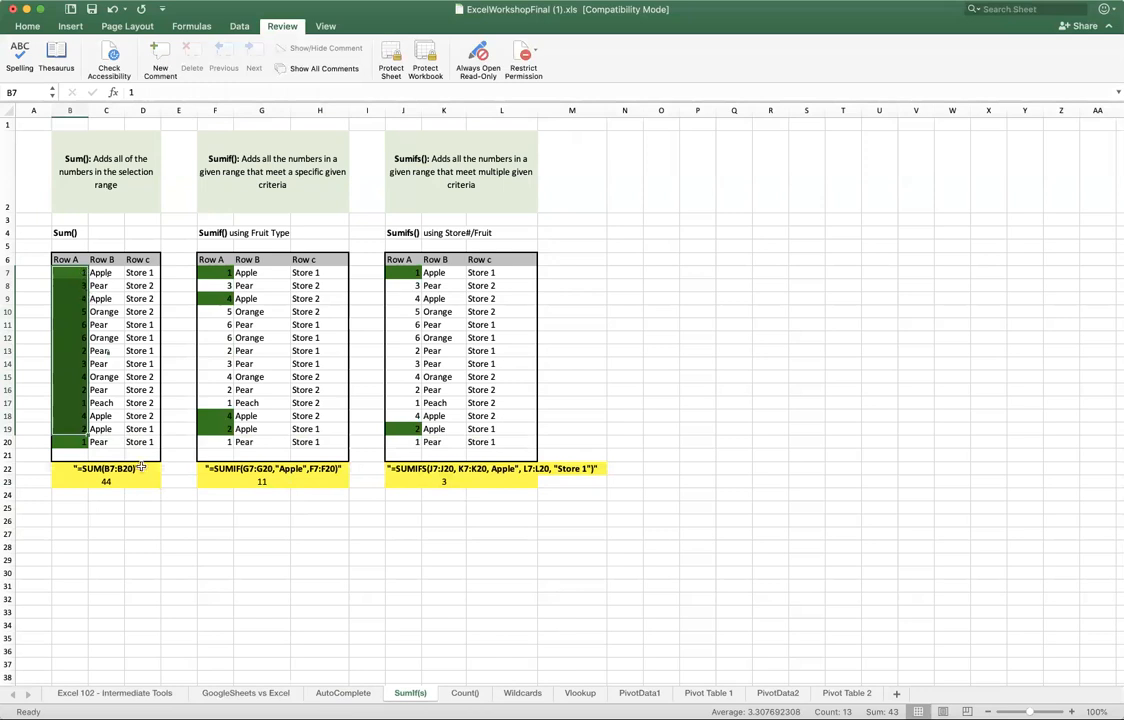
{"action": "left_click_drag", "start_coordinate": [69, 273], "coordinate": [74, 357]}
{"action": "left_click", "coordinate": [77, 443]}
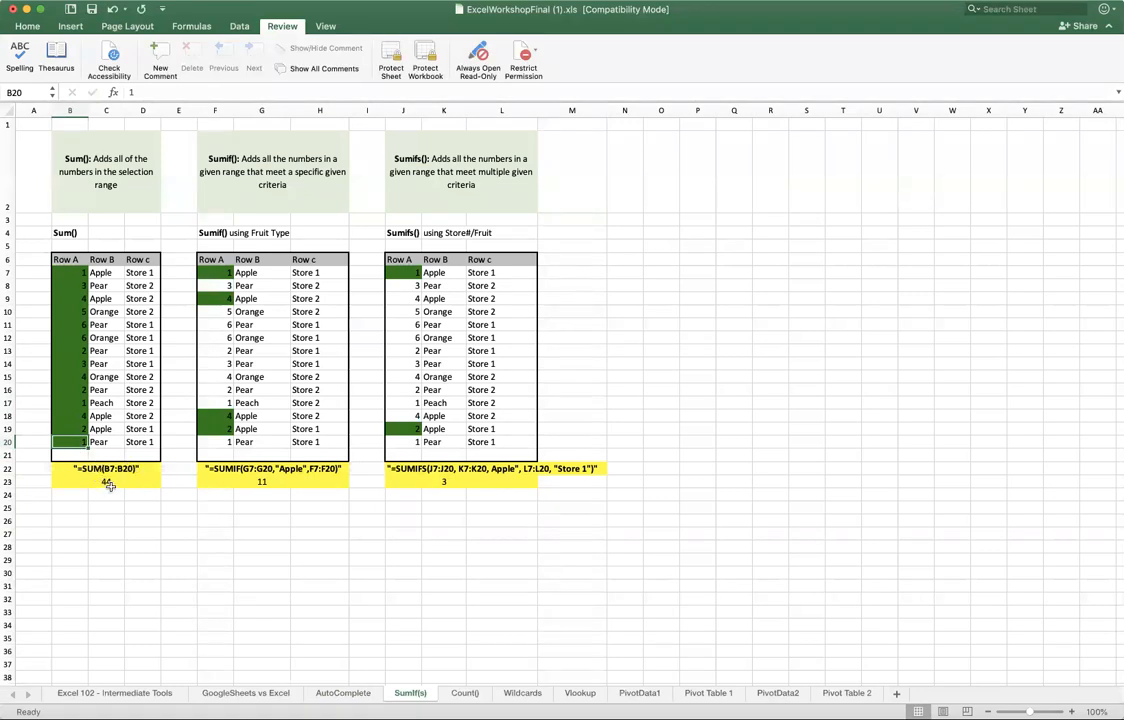
{"action": "left_click", "coordinate": [110, 485]}
{"action": "left_click_drag", "start_coordinate": [69, 272], "coordinate": [72, 442]}
{"action": "left_click", "coordinate": [110, 483]}
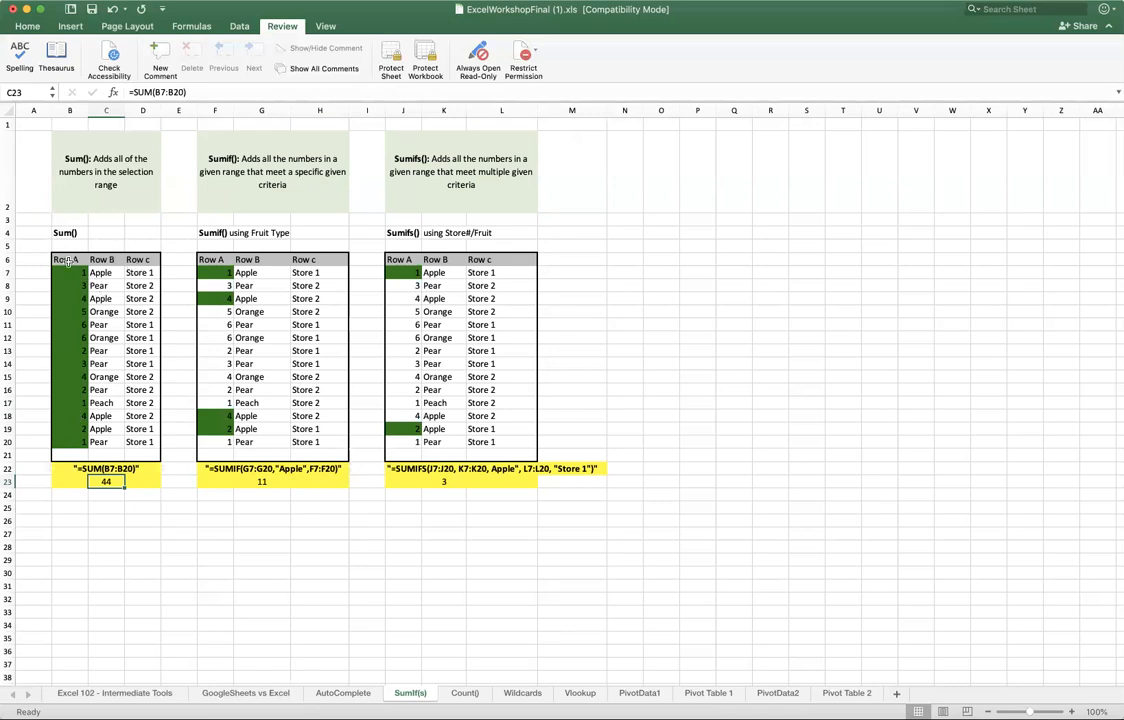
Step: Compare the Row A values of the Sum() example with those in F7:F20 of the Sumif() example
{"action": "left_click", "coordinate": [208, 232]}
{"action": "left_click_drag", "start_coordinate": [219, 285], "coordinate": [227, 236]}
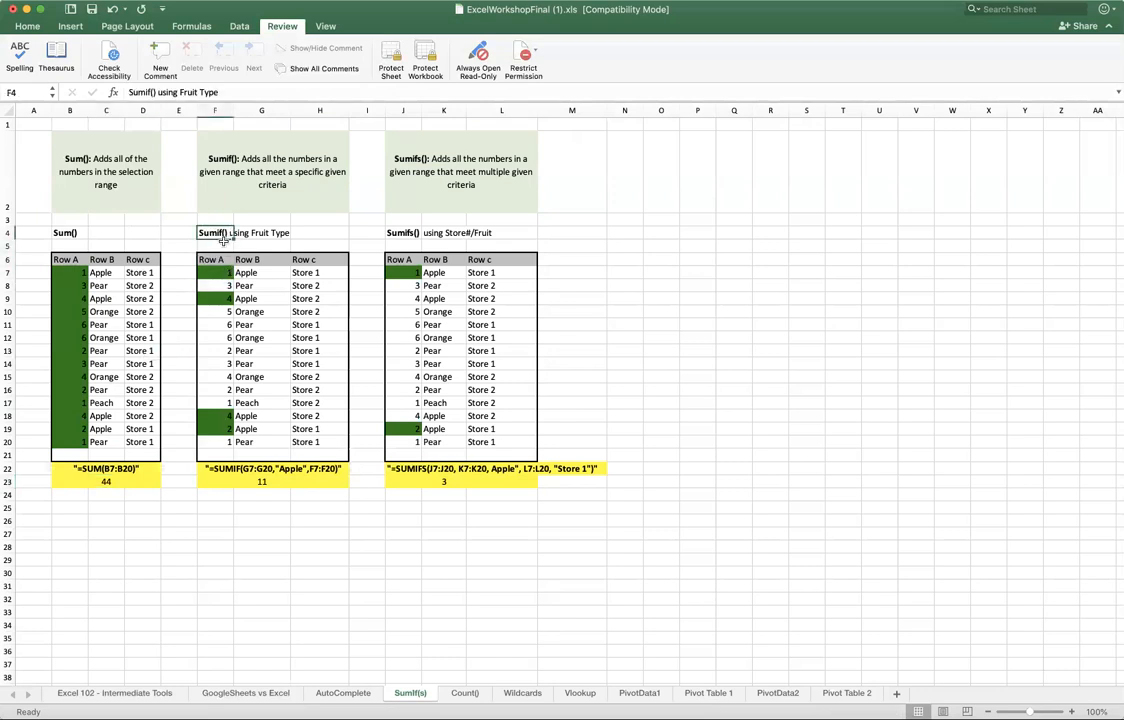
{"action": "left_click_drag", "start_coordinate": [68, 272], "coordinate": [49, 453]}
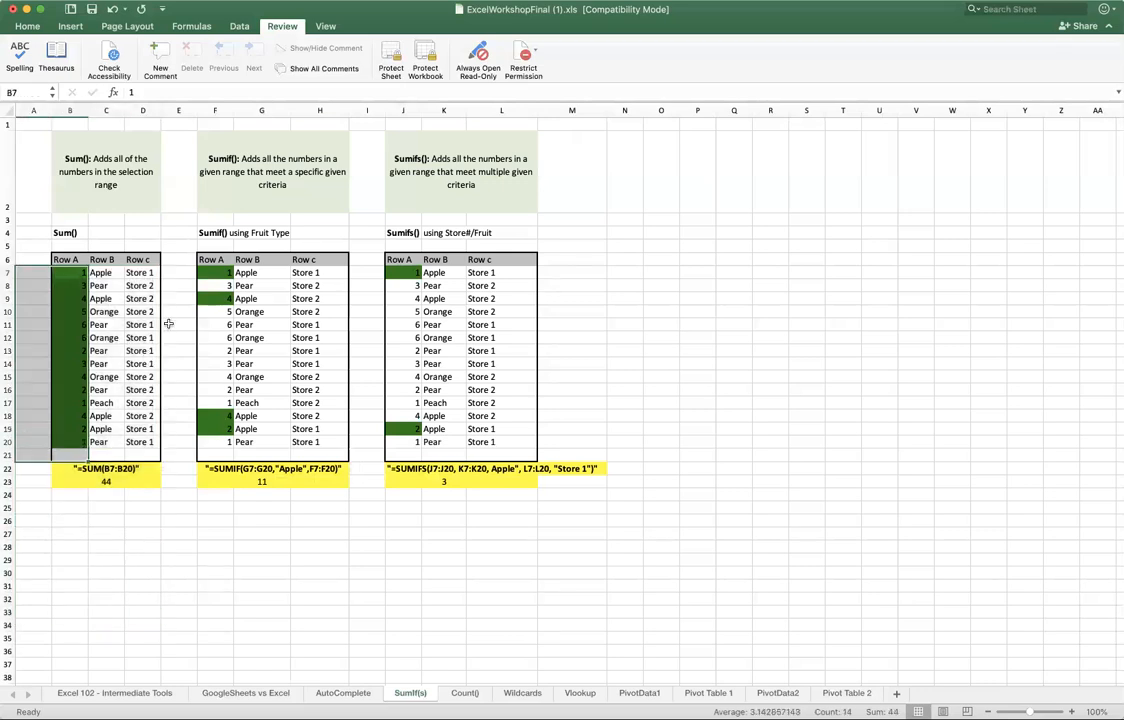
{"action": "left_click_drag", "start_coordinate": [216, 272], "coordinate": [205, 413]}
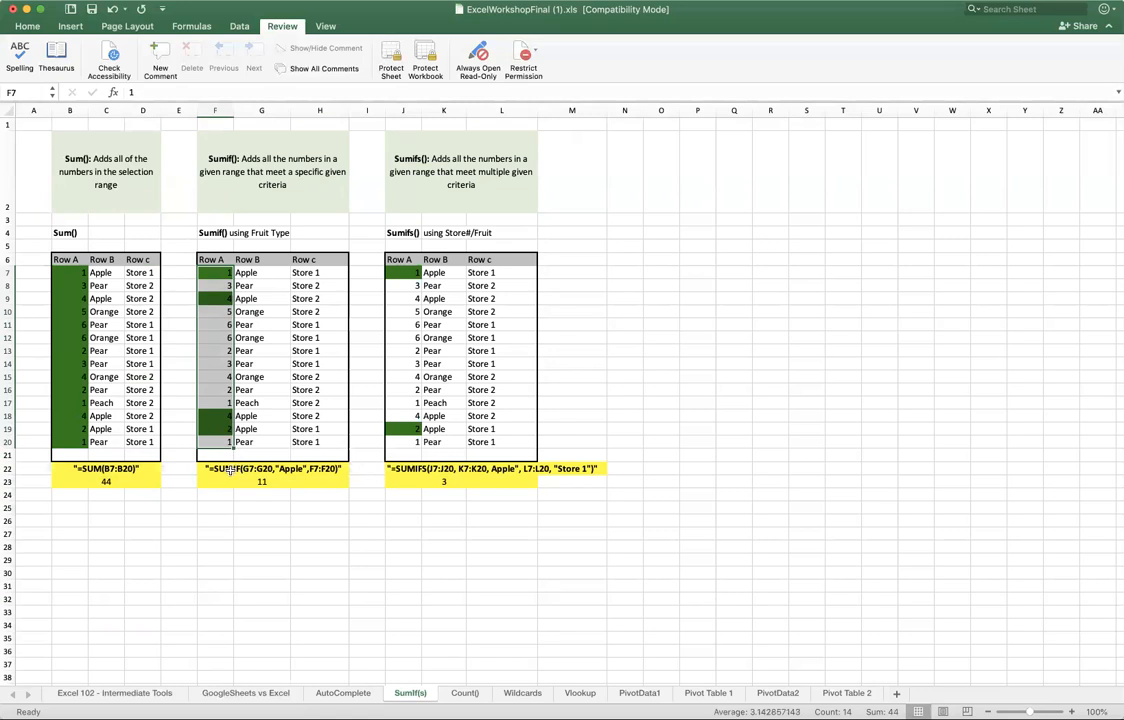
Step: Examine the criteria range, the "Apple" criterion and the sum range of the SUMIF formula text in F22
{"action": "double_click", "coordinate": [211, 469]}
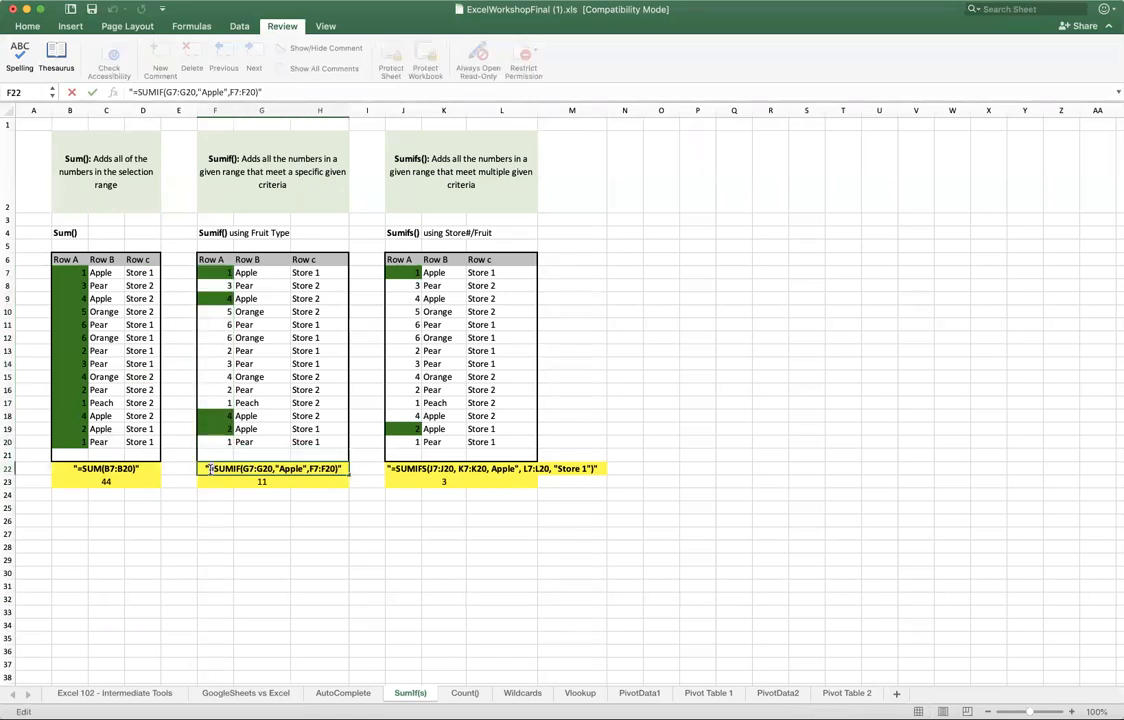
{"action": "left_click_drag", "start_coordinate": [211, 469], "coordinate": [240, 469]}
{"action": "double_click", "coordinate": [267, 468]}
{"action": "left_click_drag", "start_coordinate": [279, 469], "coordinate": [297, 470]}
{"action": "left_click_drag", "start_coordinate": [309, 469], "coordinate": [336, 469]}
Step: Check the highlighted Apple values in the Sumif() table against the SUMIF formula in G23
{"action": "left_click", "coordinate": [258, 275]}
{"action": "left_click", "coordinate": [215, 272]}
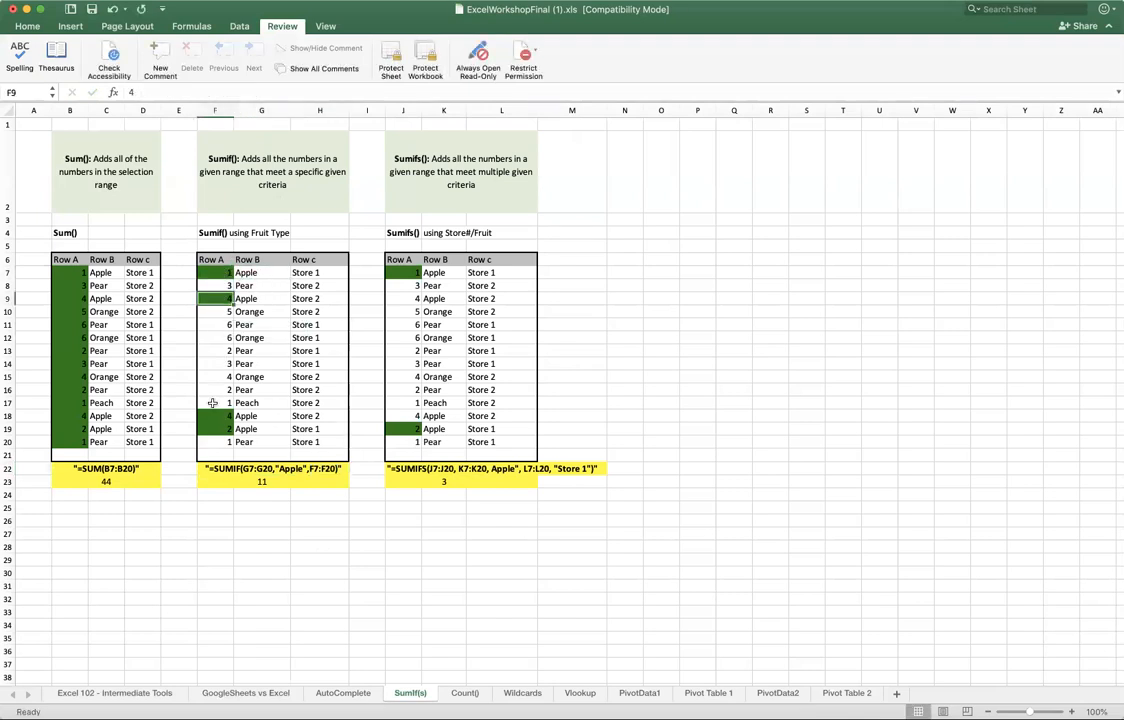
{"action": "left_click", "coordinate": [215, 415]}
{"action": "left_click", "coordinate": [267, 480]}
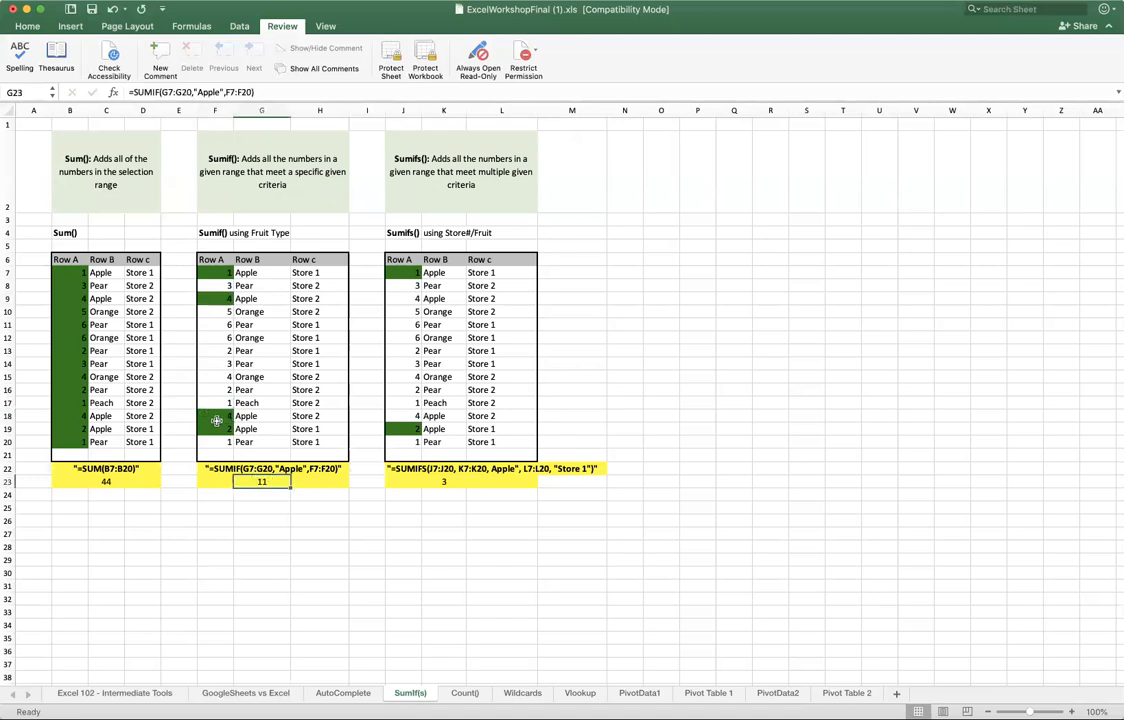
Step: Change the fruit in G18 to peach to test the SUMIF formula, and undo the change
{"action": "left_click", "coordinate": [217, 417]}
{"action": "left_click", "coordinate": [282, 416]}
{"action": "type", "text": "peach"}
{"action": "key", "text": "Return"}
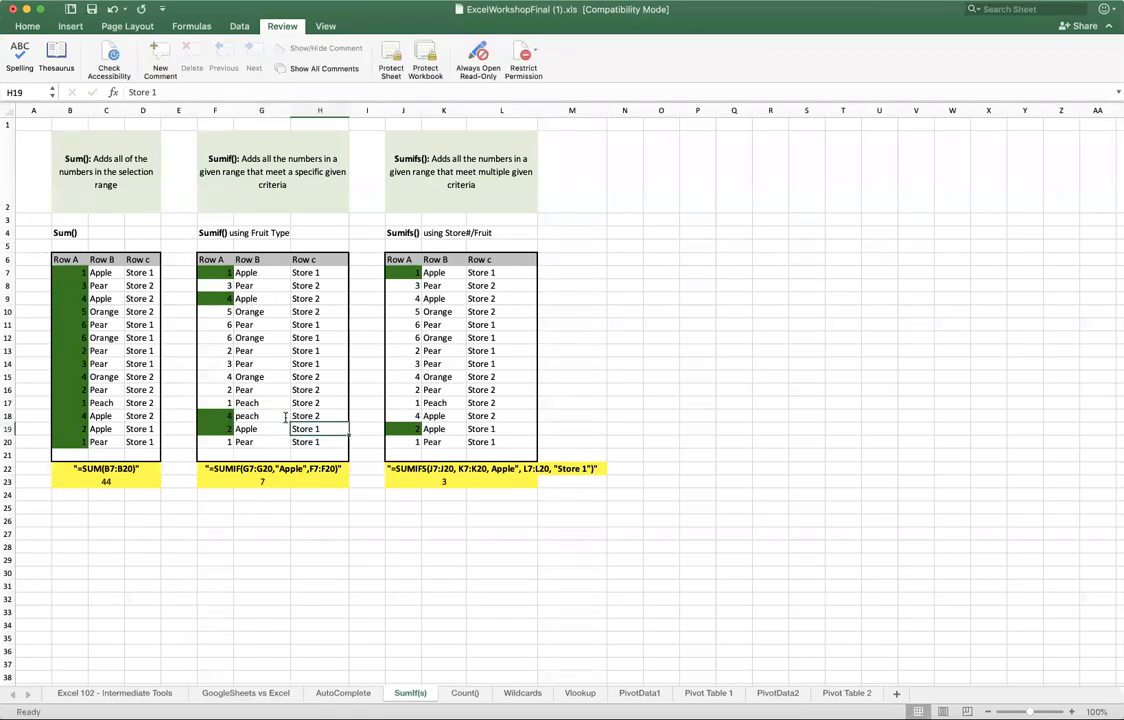
{"action": "key", "text": "super+z"}
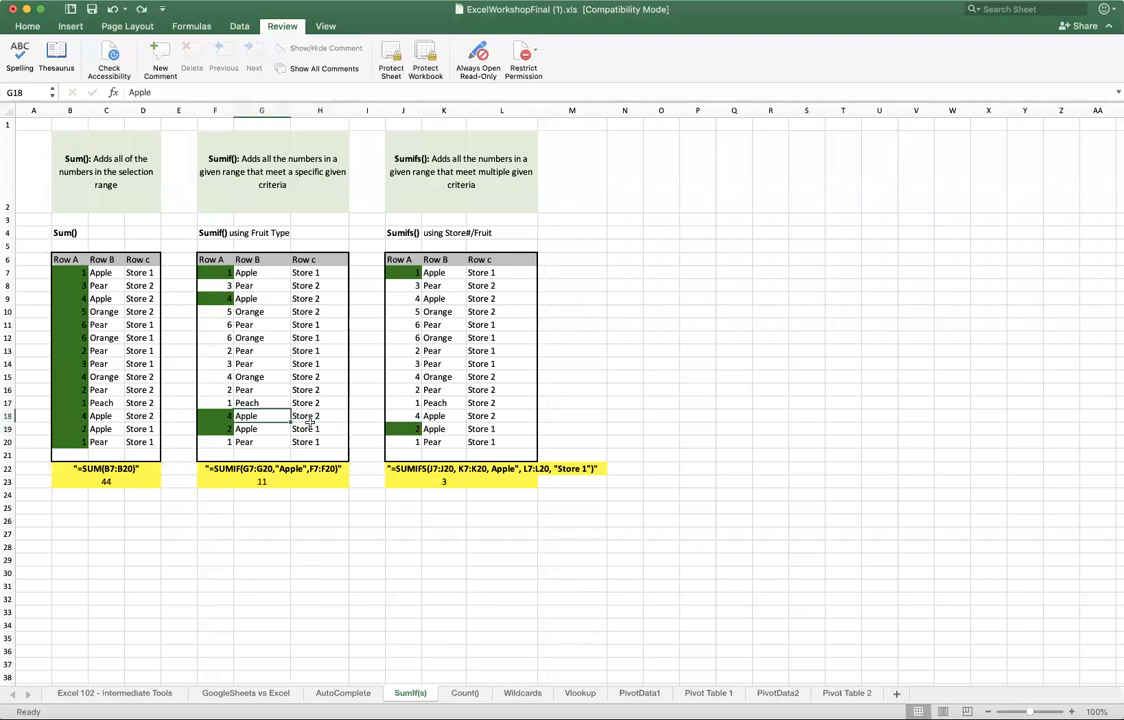
Step: Examine the store entries in H18 and L7 and the SUMIFS formula text in J22
{"action": "left_click", "coordinate": [314, 417]}
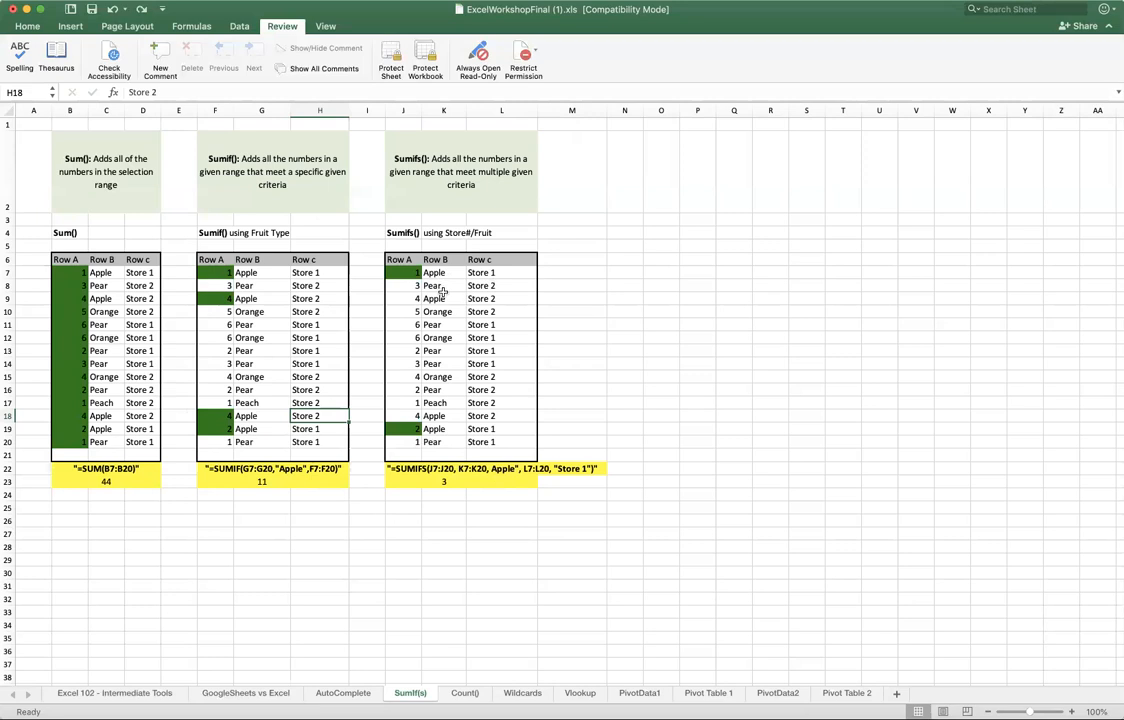
{"action": "left_click", "coordinate": [480, 273]}
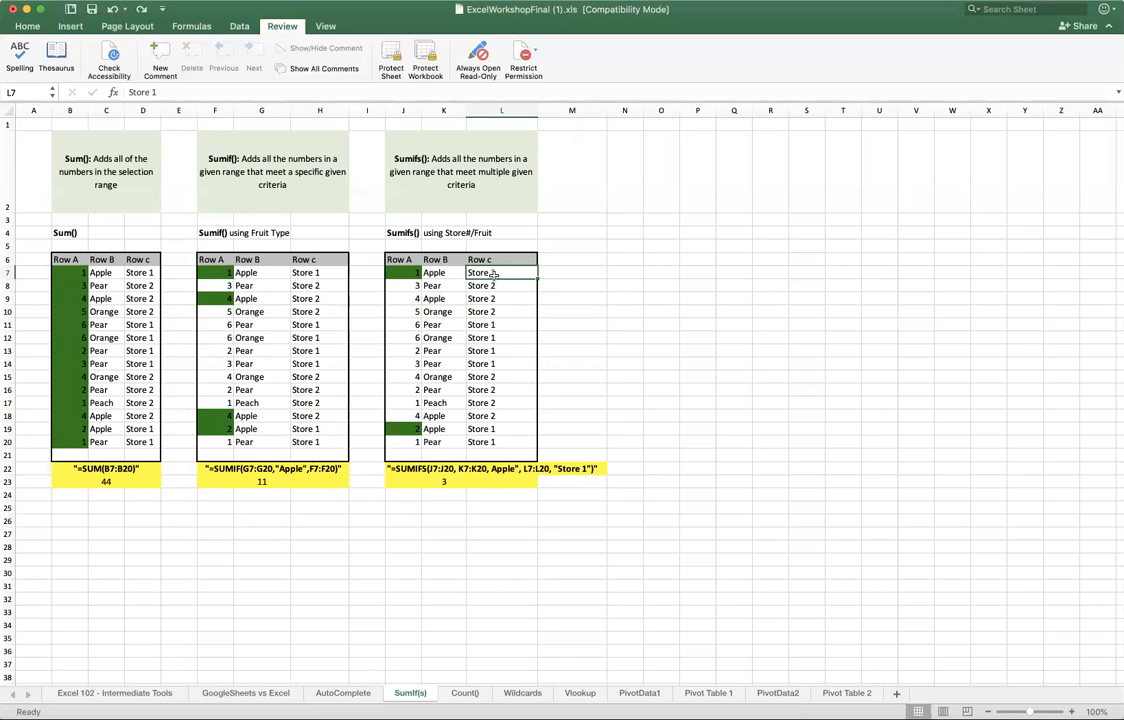
{"action": "left_click", "coordinate": [430, 469]}
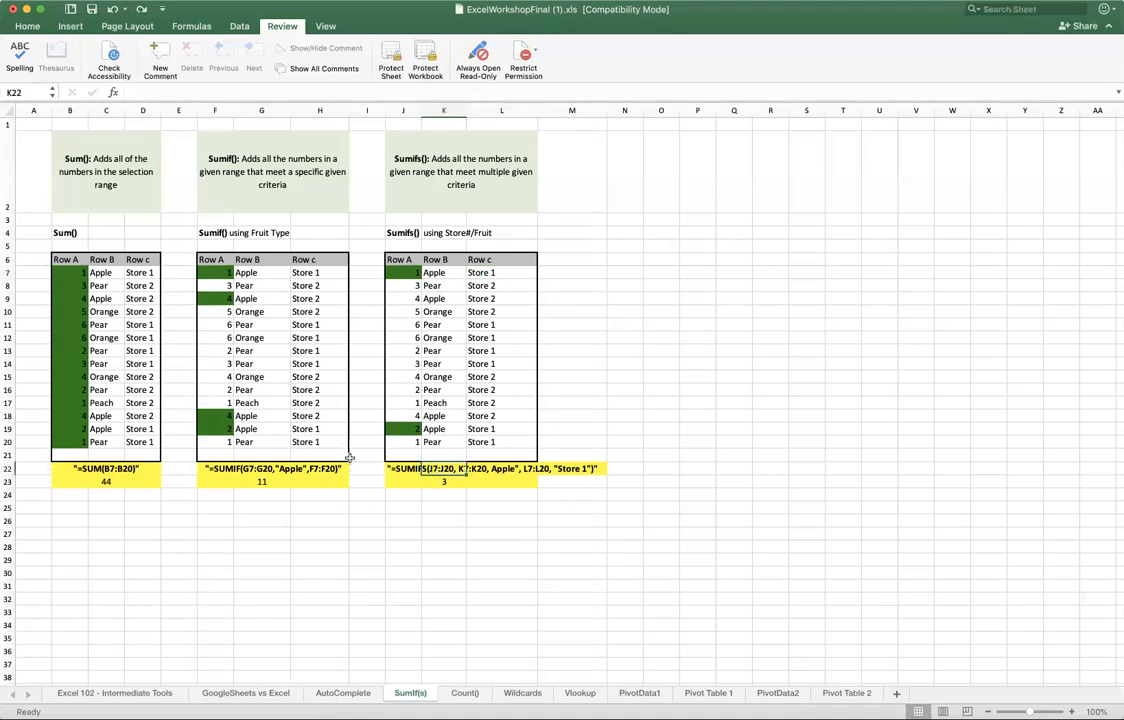
{"action": "double_click", "coordinate": [393, 470]}
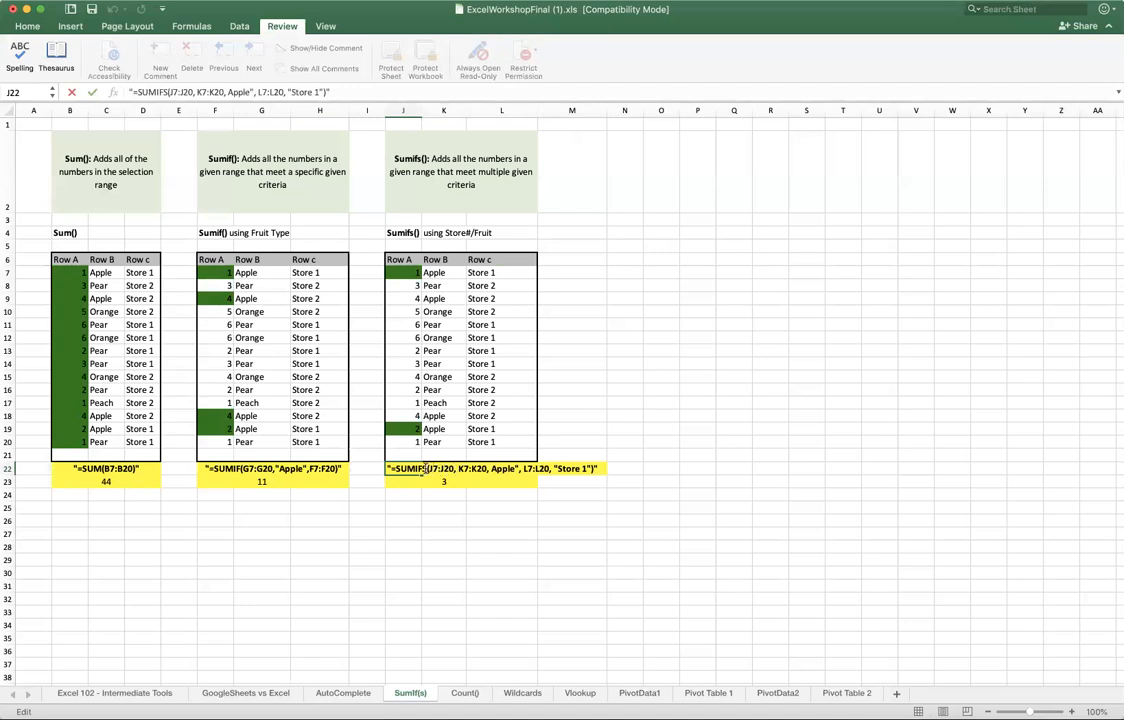
Step: Examine where the sum range F7:F20 sits in the SUMIF formula text in F22
{"action": "left_click", "coordinate": [278, 470]}
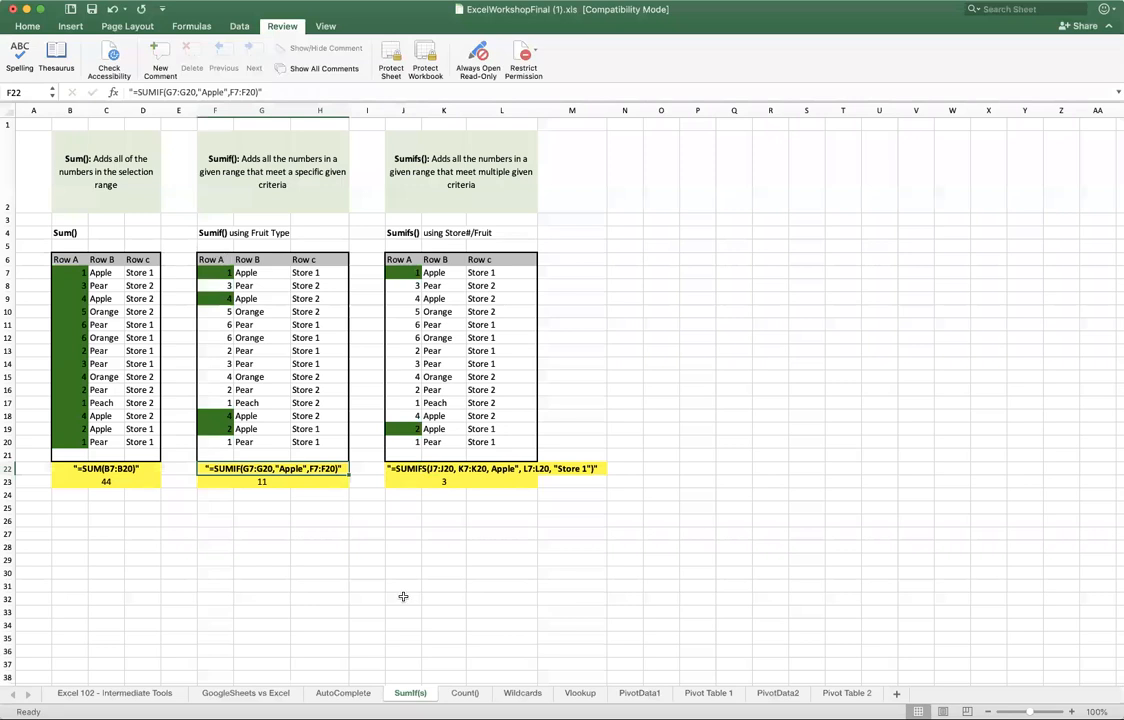
{"action": "double_click", "coordinate": [322, 470]}
{"action": "left_click_drag", "start_coordinate": [309, 469], "coordinate": [341, 468]}
Step: Examine the sum range J7:J20 that comes first in the SUMIFS formula text
{"action": "double_click", "coordinate": [432, 471]}
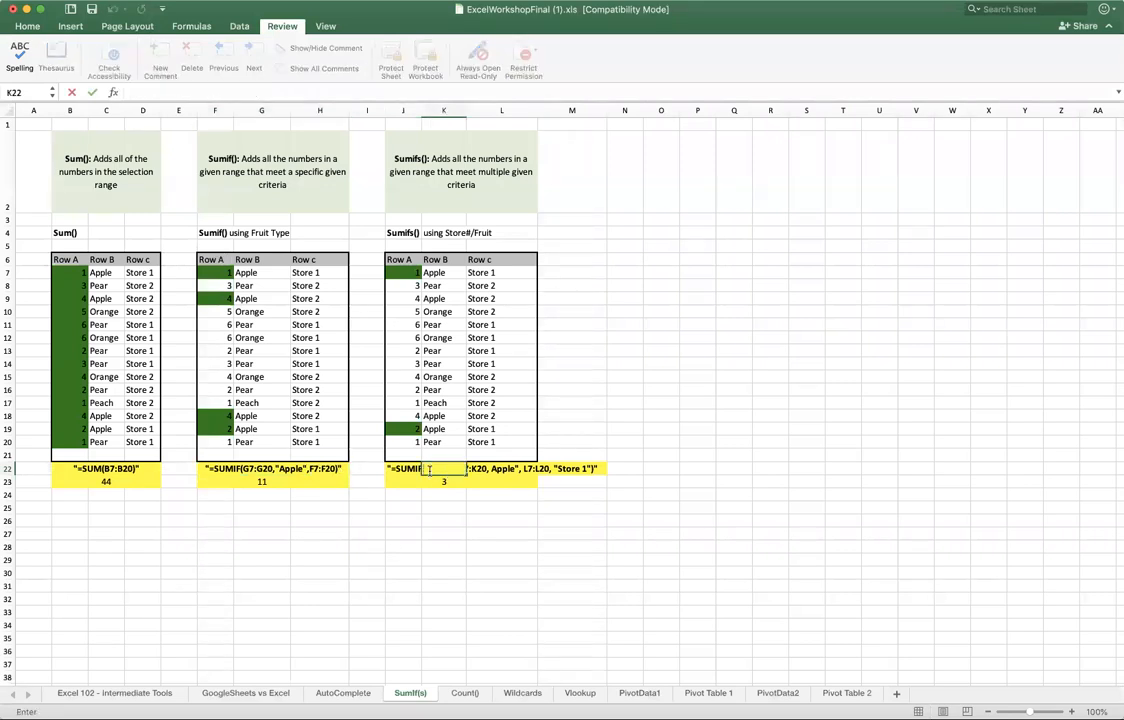
{"action": "left_click", "coordinate": [417, 492]}
{"action": "left_click", "coordinate": [419, 470]}
{"action": "double_click", "coordinate": [438, 470]}
{"action": "left_click", "coordinate": [412, 506]}
{"action": "left_click_drag", "start_coordinate": [407, 275], "coordinate": [405, 441]}
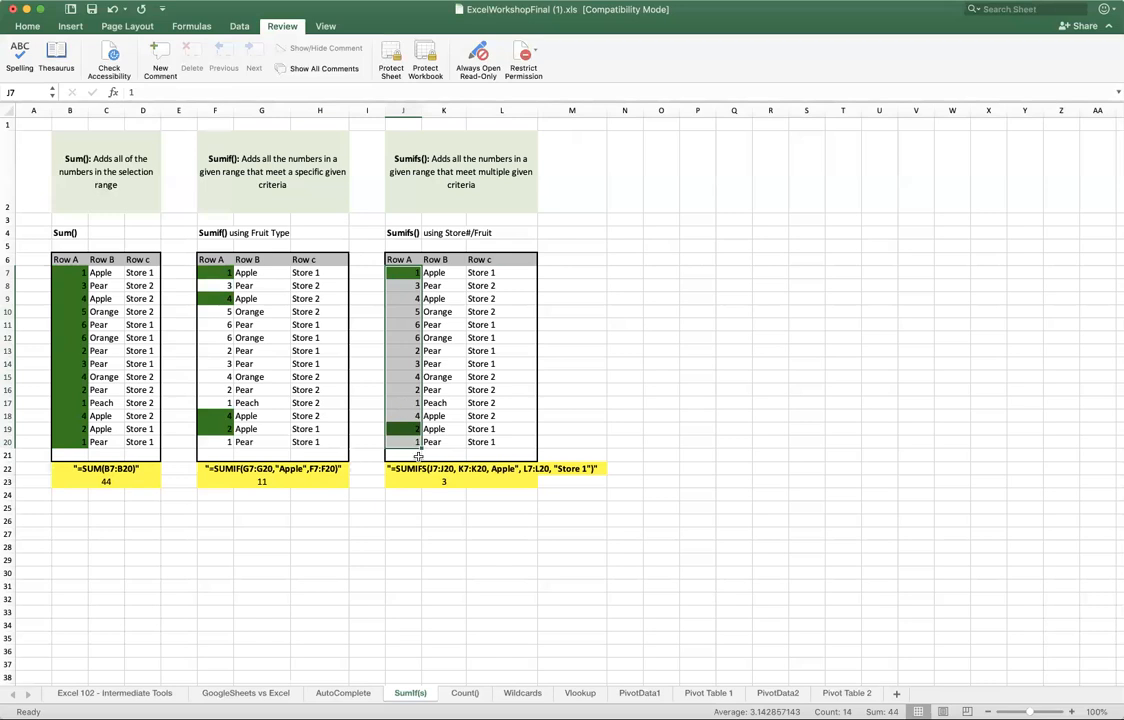
Step: Examine the Apple and "Store 1" criteria in the SUMIFS formula text, and compare K23 with the matching row 19
{"action": "left_click", "coordinate": [467, 470]}
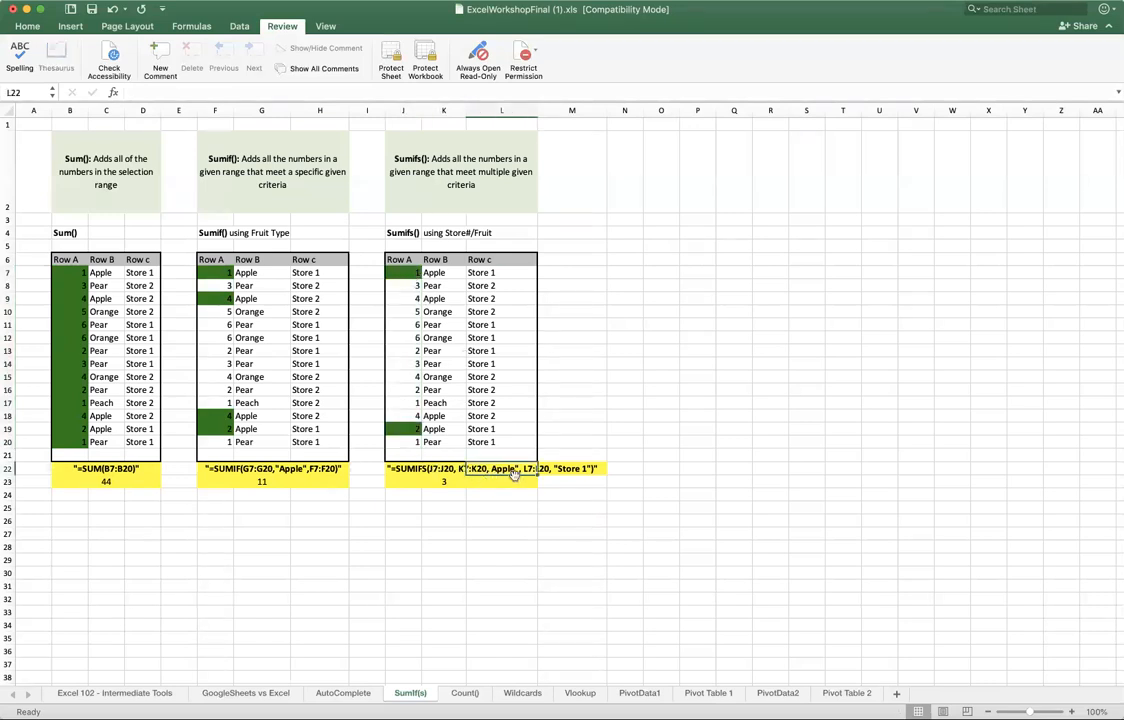
{"action": "double_click", "coordinate": [472, 469]}
{"action": "double_click", "coordinate": [434, 470]}
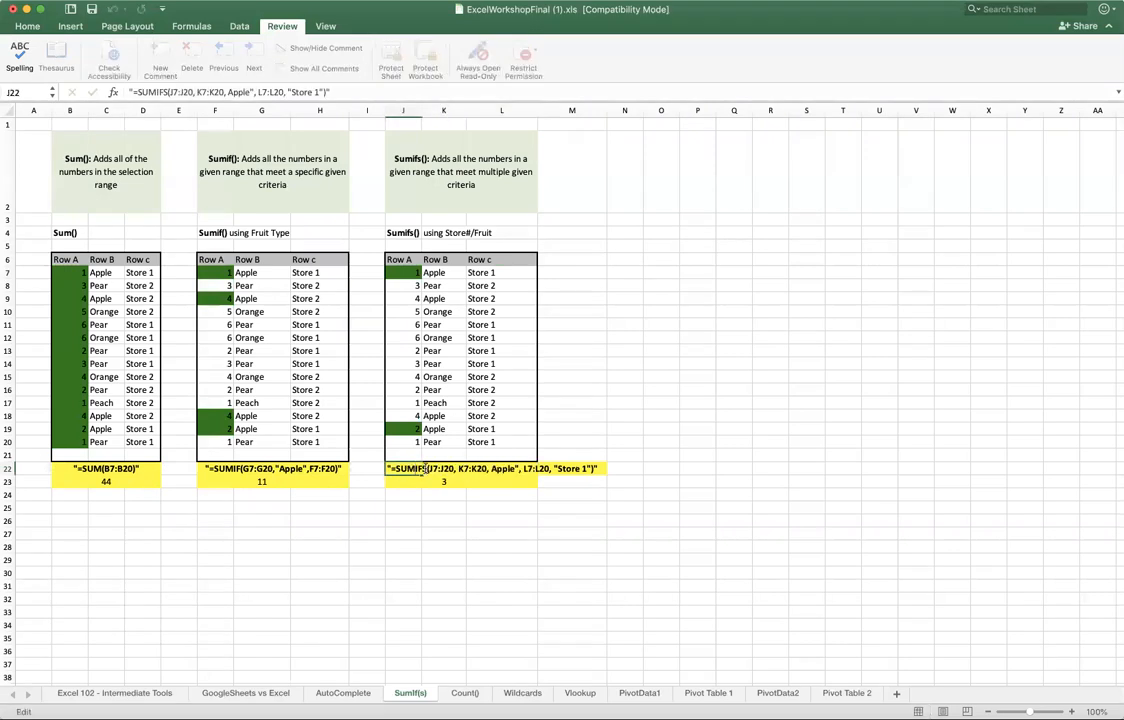
{"action": "left_click_drag", "start_coordinate": [458, 469], "coordinate": [553, 468]}
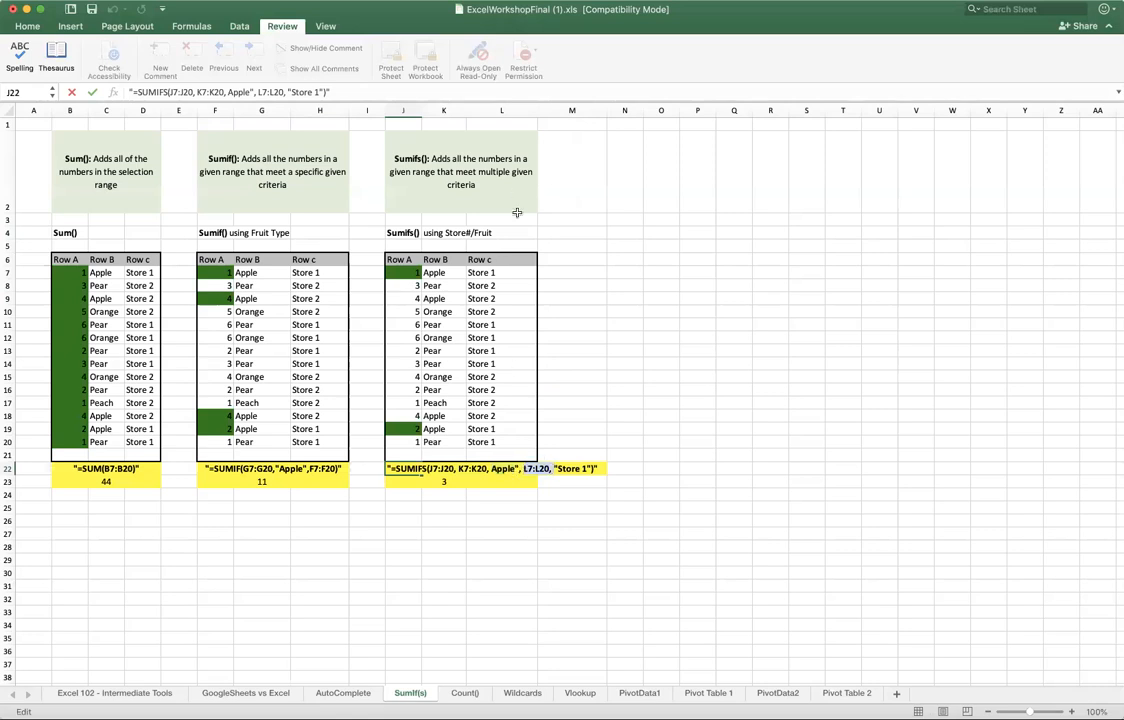
{"action": "left_click_drag", "start_coordinate": [557, 469], "coordinate": [589, 471]}
{"action": "left_click", "coordinate": [445, 484]}
{"action": "left_click_drag", "start_coordinate": [414, 432], "coordinate": [490, 432]}
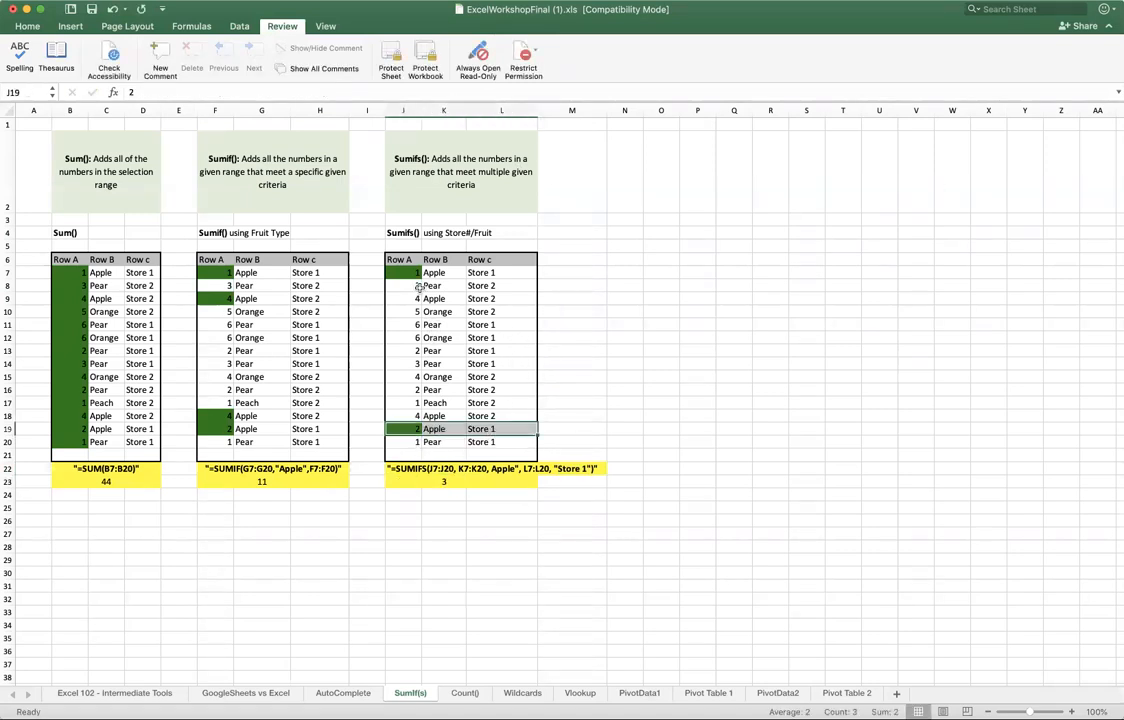
Step: Compare Apple rows 7 and 9 of the Sumifs() table with the SUMIFS formula text in row 22 and the formula in K23
{"action": "left_click_drag", "start_coordinate": [406, 272], "coordinate": [498, 276]}
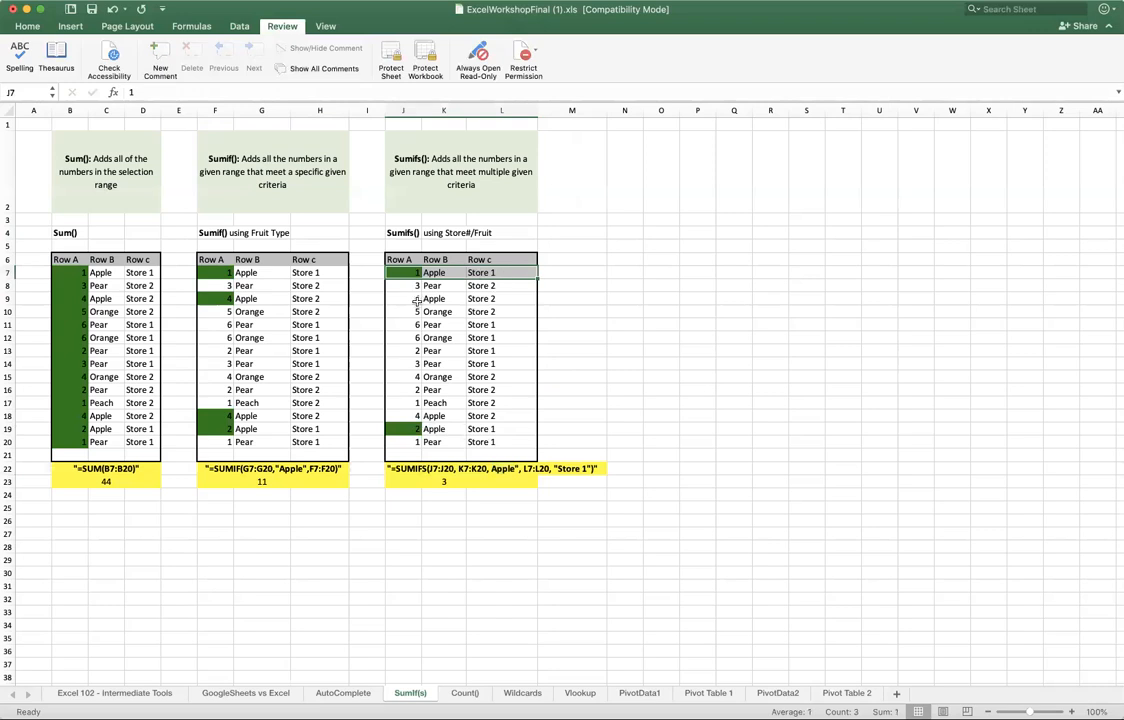
{"action": "left_click_drag", "start_coordinate": [405, 298], "coordinate": [500, 299]}
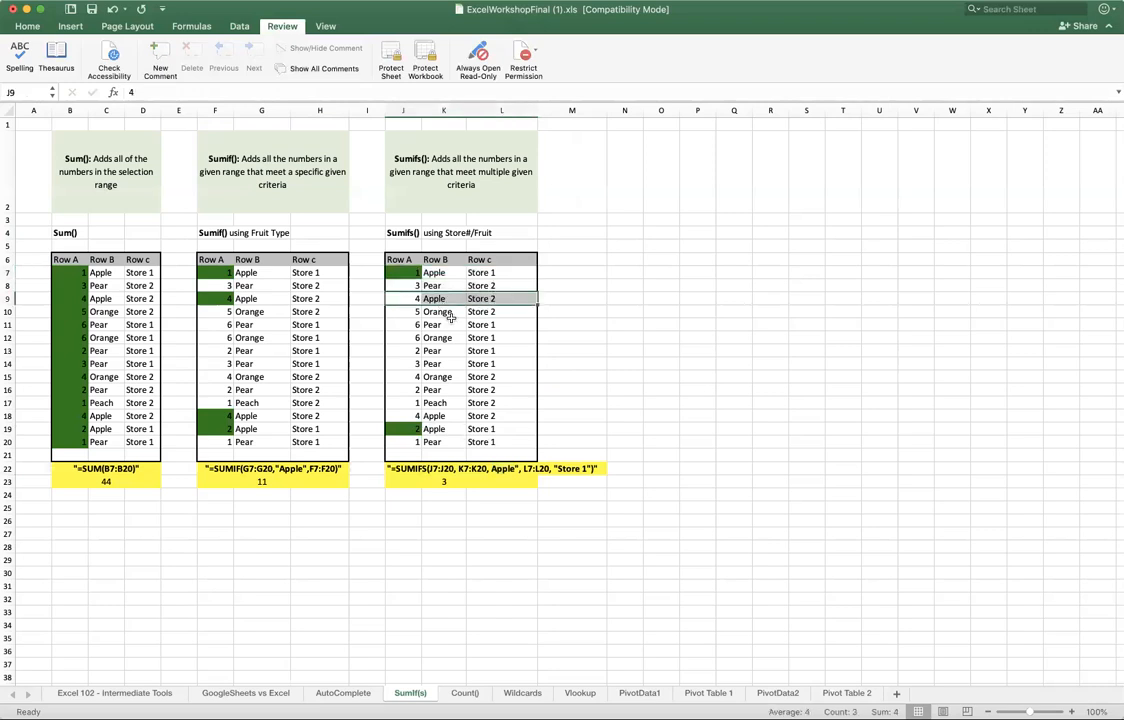
{"action": "left_click", "coordinate": [414, 233]}
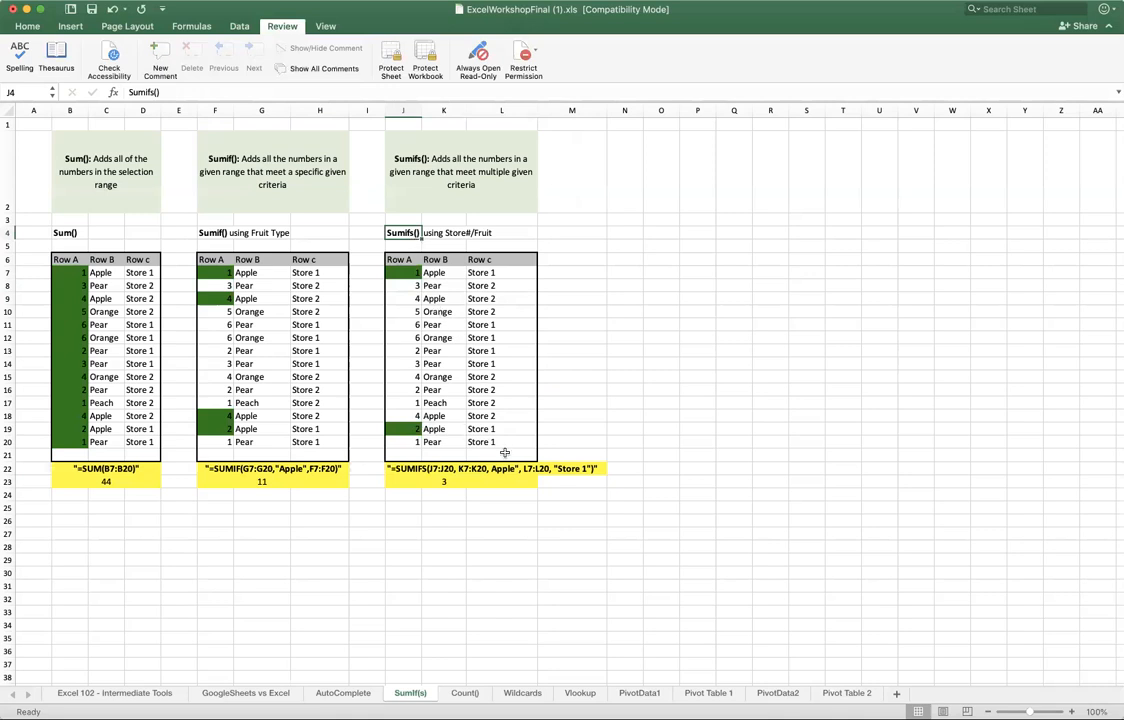
{"action": "left_click_drag", "start_coordinate": [428, 466], "coordinate": [595, 467]}
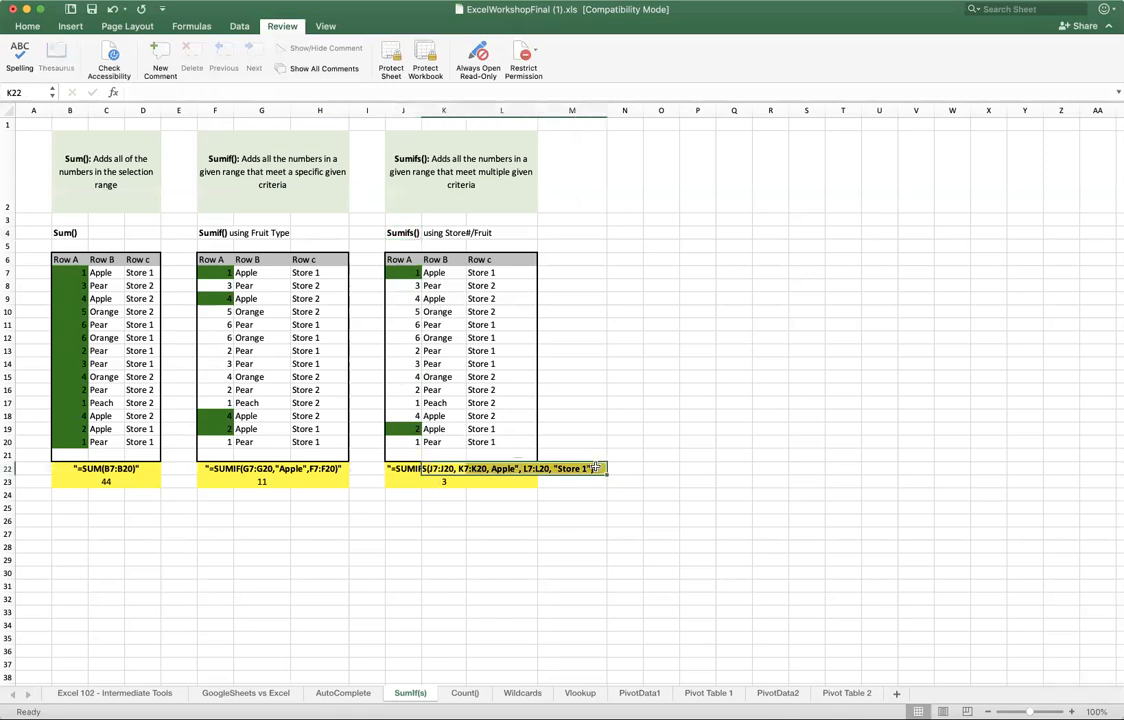
{"action": "left_click", "coordinate": [441, 481]}
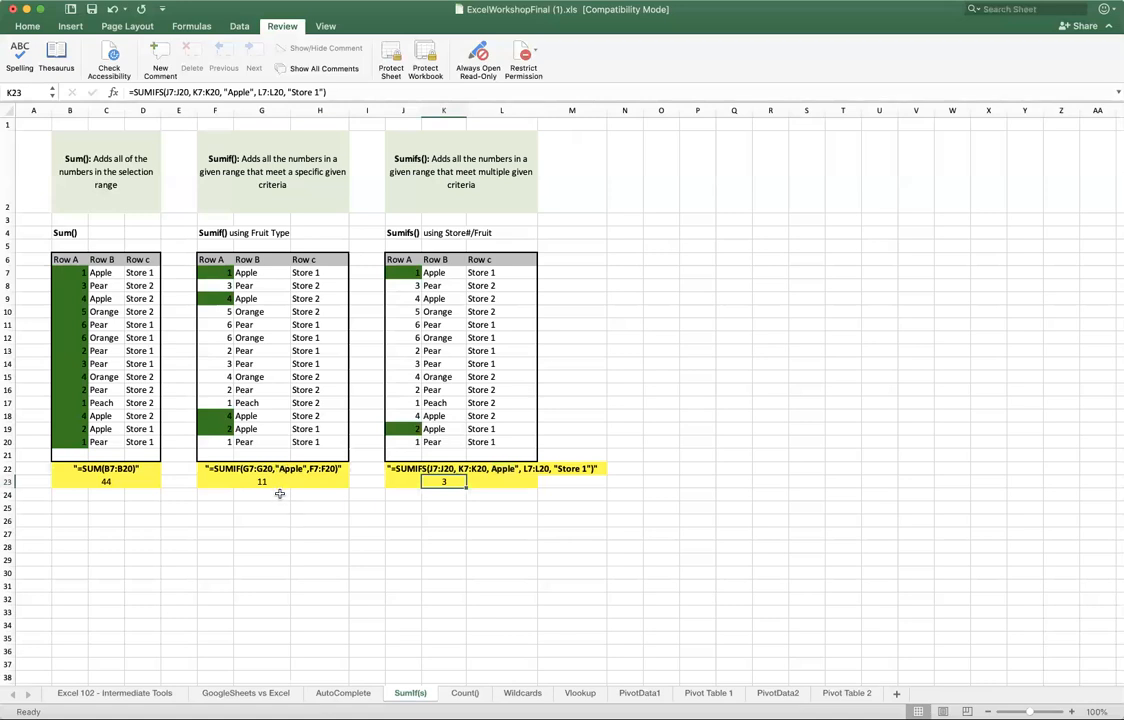
Step: Open the Count() sheet and compare the numbers in B8:B21 with the COUNT formula in C24
{"action": "left_click", "coordinate": [466, 694]}
{"action": "left_click_drag", "start_coordinate": [449, 682], "coordinate": [248, 677]}
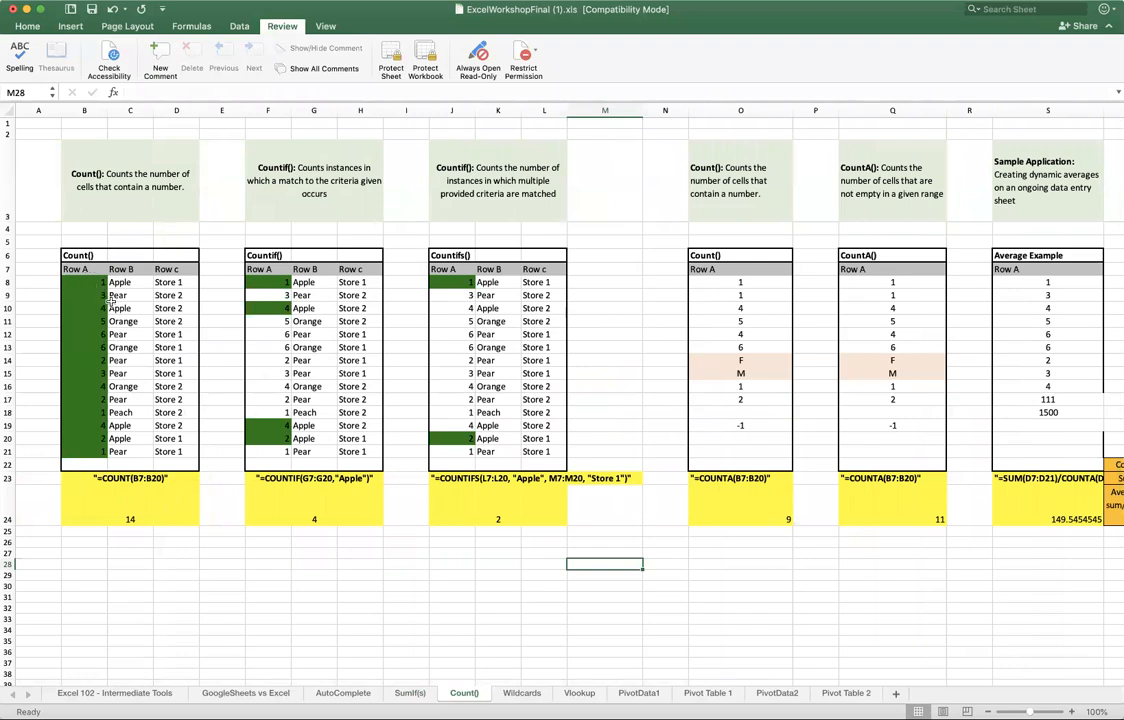
{"action": "left_click_drag", "start_coordinate": [84, 281], "coordinate": [93, 455]}
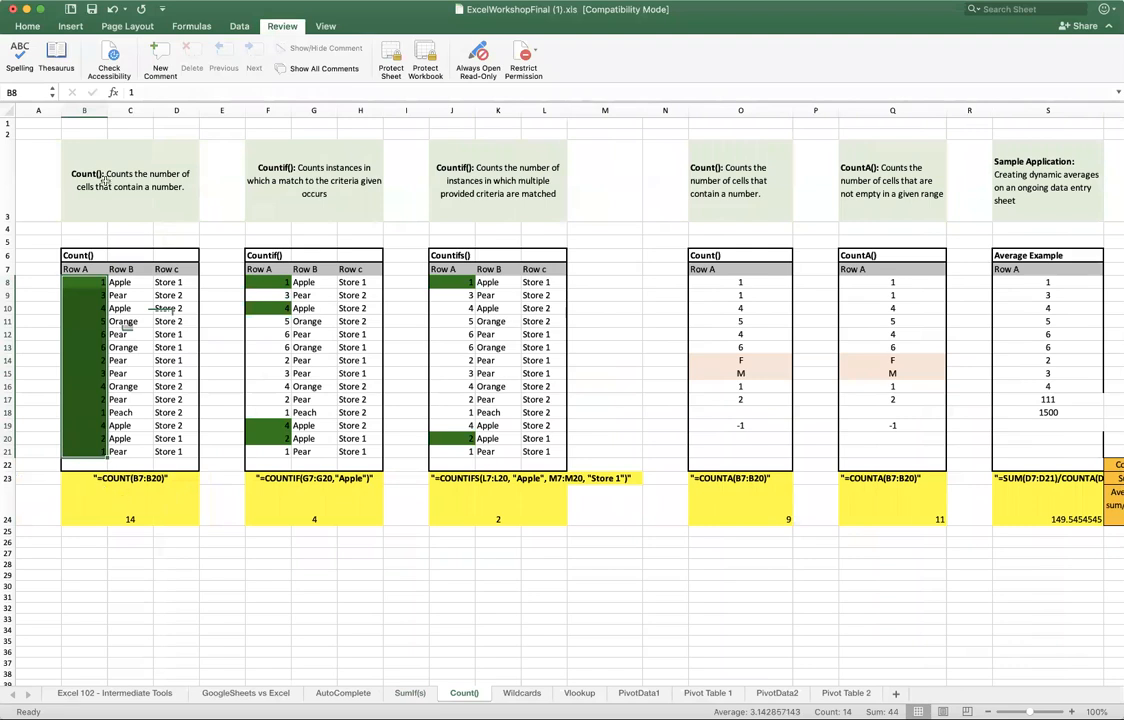
{"action": "left_click", "coordinate": [90, 256]}
{"action": "left_click", "coordinate": [134, 520]}
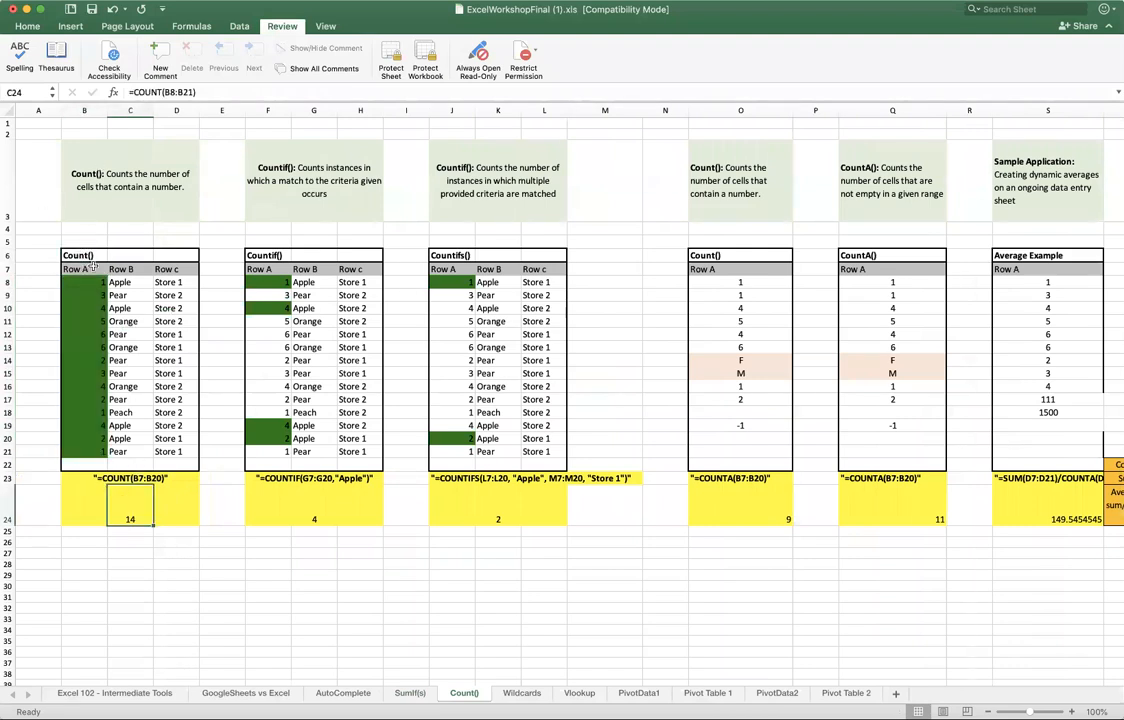
{"action": "left_click_drag", "start_coordinate": [84, 281], "coordinate": [103, 457]}
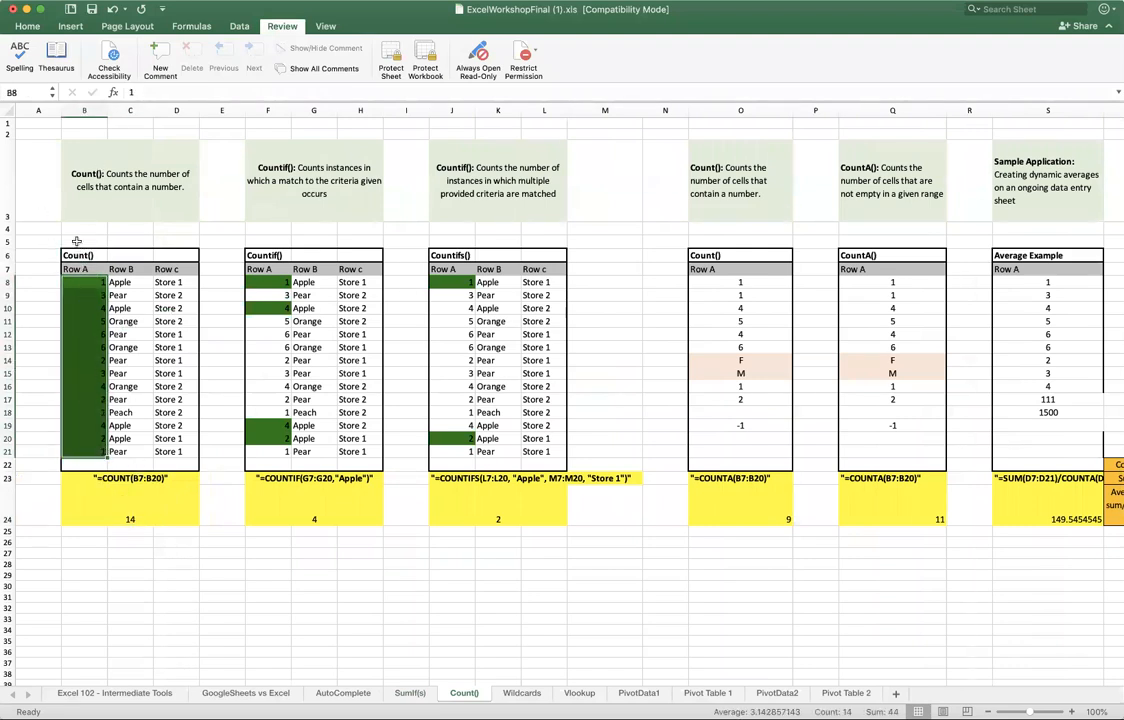
{"action": "left_click", "coordinate": [133, 519]}
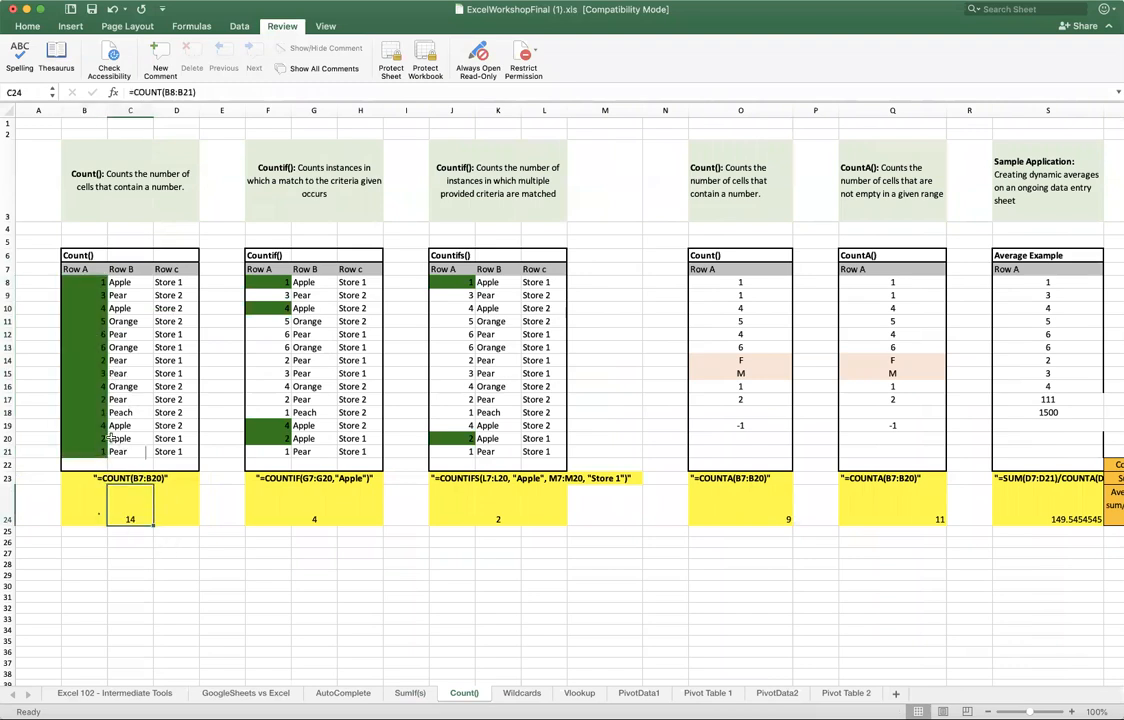
Step: Examine the COUNT formula text in B23, leaving it unedited
{"action": "left_click_drag", "start_coordinate": [100, 488], "coordinate": [98, 480]}
{"action": "double_click", "coordinate": [98, 479]}
{"action": "key", "text": "Escape"}
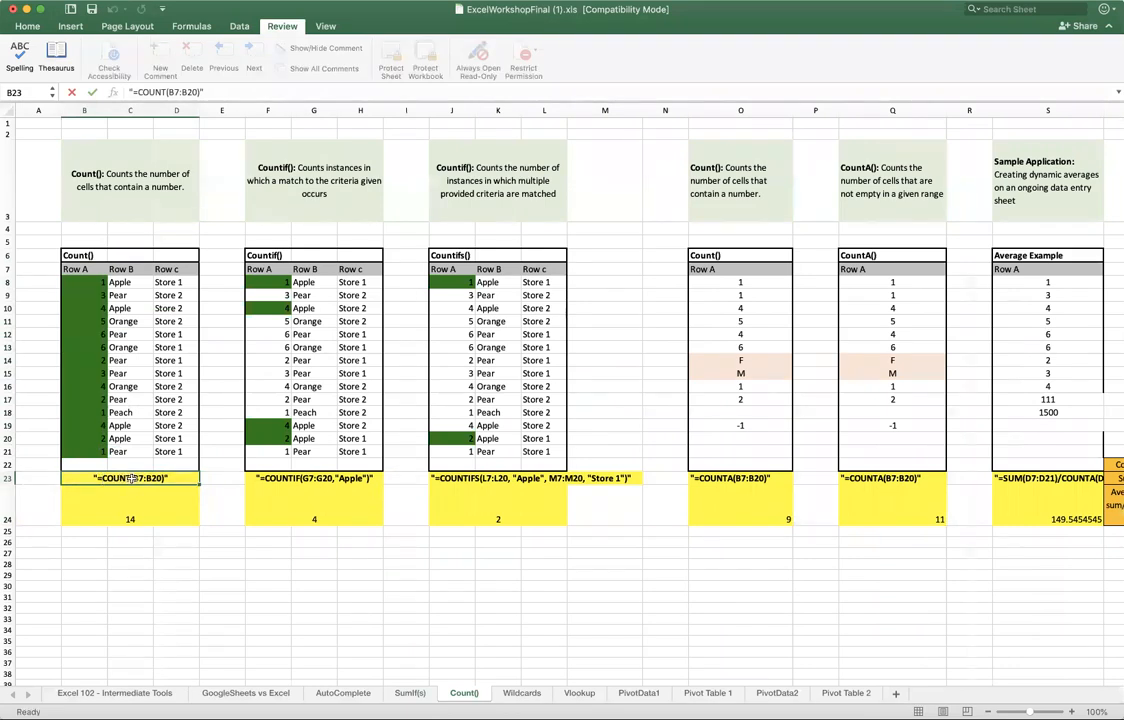
{"action": "left_click", "coordinate": [158, 502]}
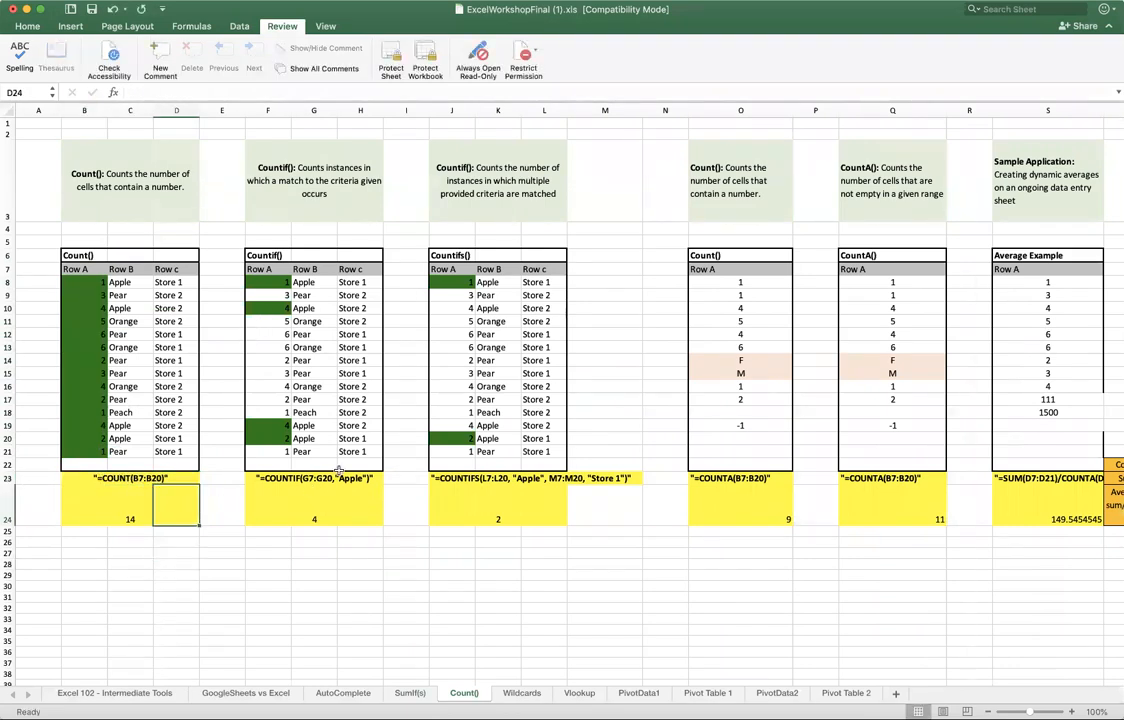
Step: Examine the range G7:G20 and the "Apple" criterion in the COUNTIF formula text in F23, along with row 19
{"action": "left_click", "coordinate": [295, 479]}
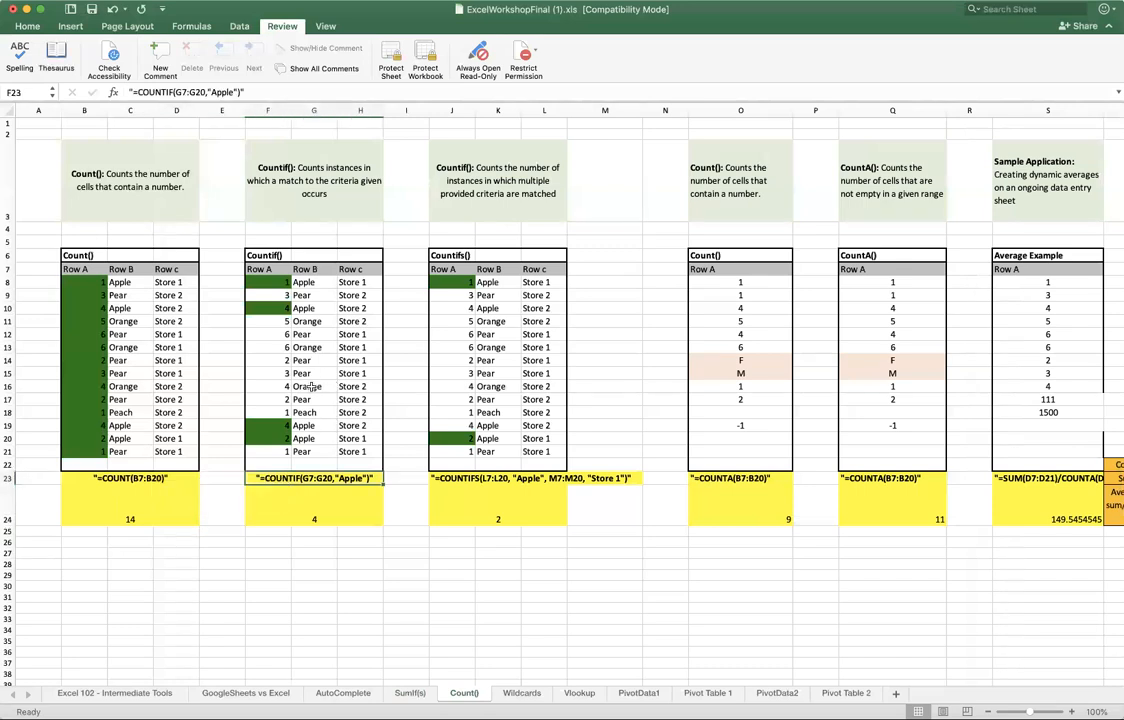
{"action": "left_click_drag", "start_coordinate": [270, 425], "coordinate": [352, 425]}
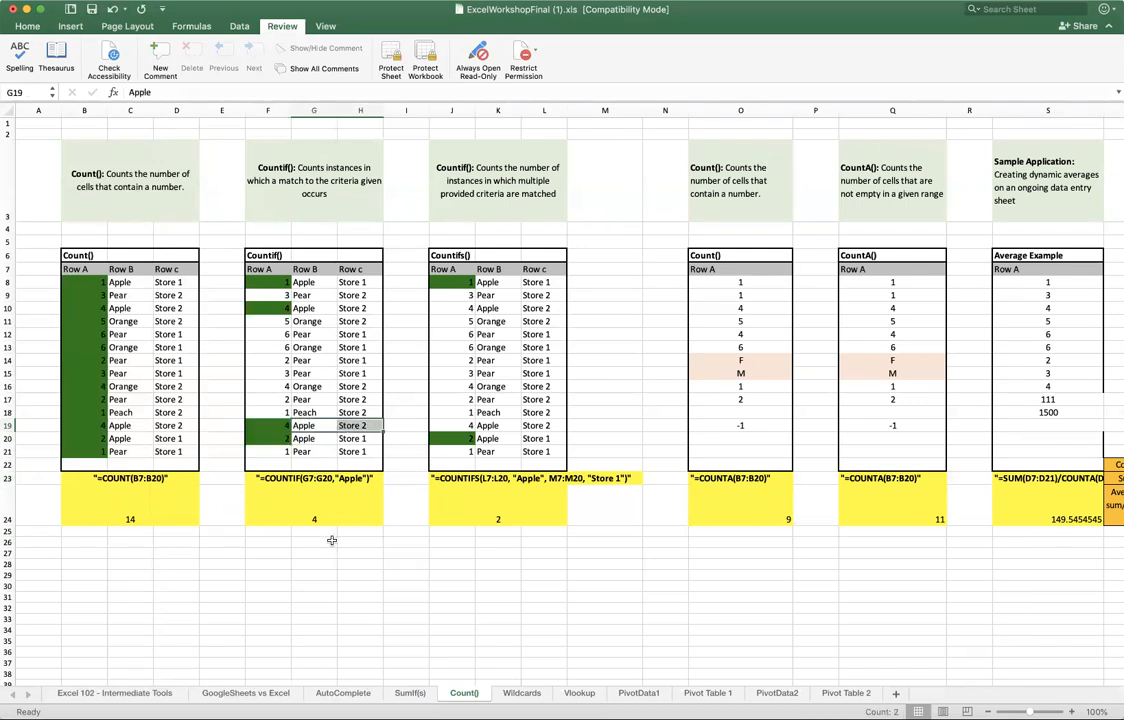
{"action": "double_click", "coordinate": [314, 482]}
{"action": "left_click", "coordinate": [270, 478]}
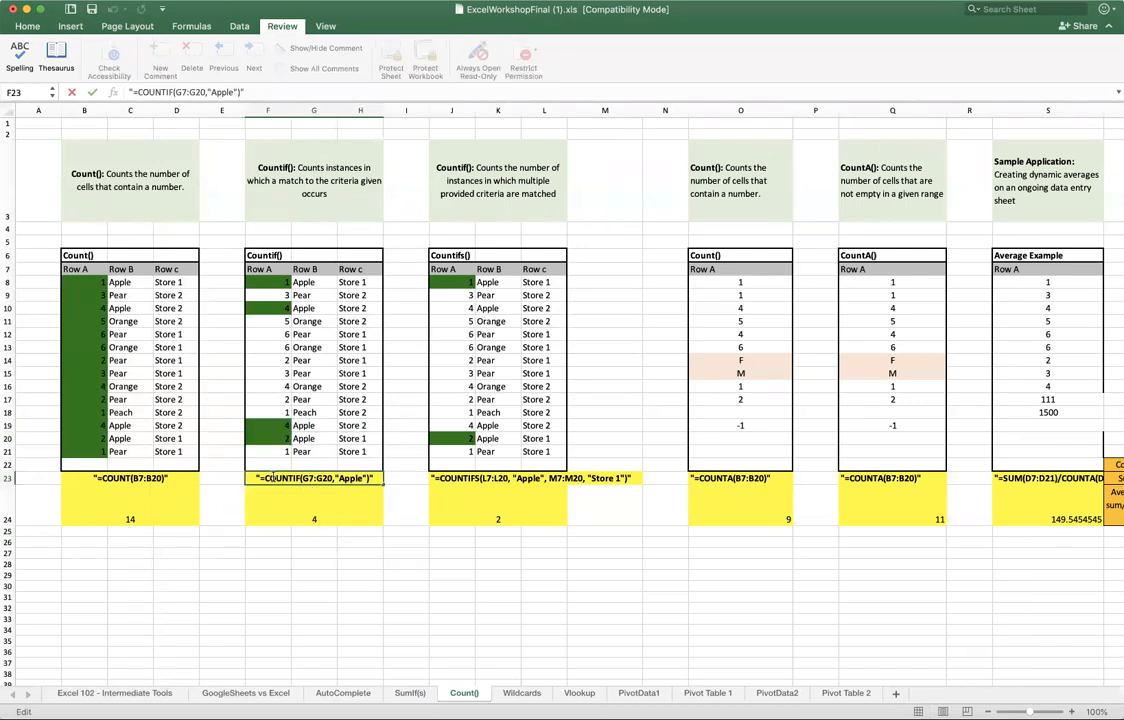
{"action": "double_click", "coordinate": [315, 480]}
{"action": "double_click", "coordinate": [352, 478]}
{"action": "left_click", "coordinate": [303, 478], "text": "shift"}
Step: Compare the highlighted Apple rows of the Countif() table with the result cell G24
{"action": "left_click_drag", "start_coordinate": [307, 287], "coordinate": [268, 313]}
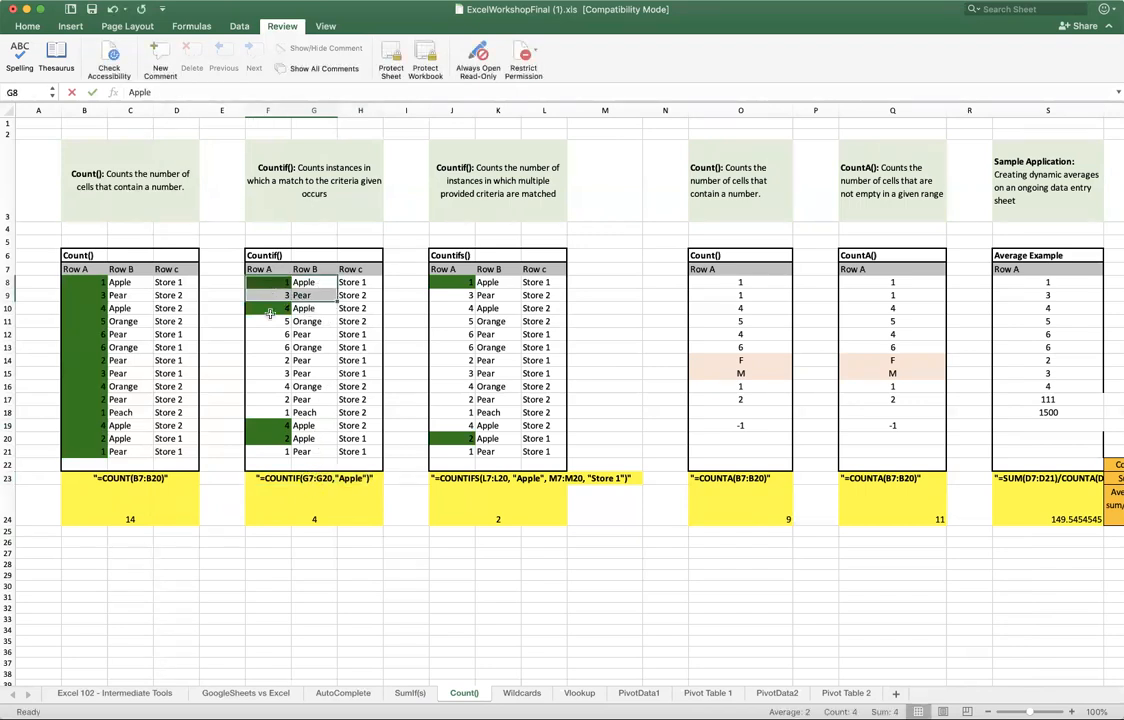
{"action": "left_click_drag", "start_coordinate": [318, 426], "coordinate": [288, 424]}
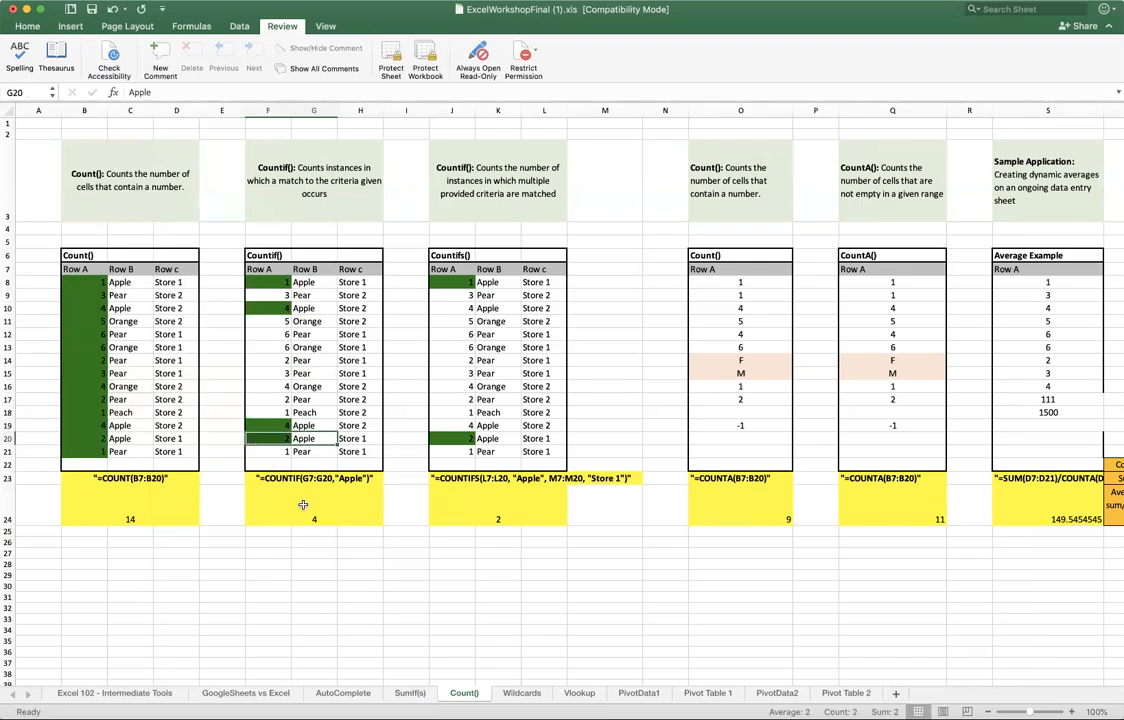
{"action": "left_click", "coordinate": [325, 497]}
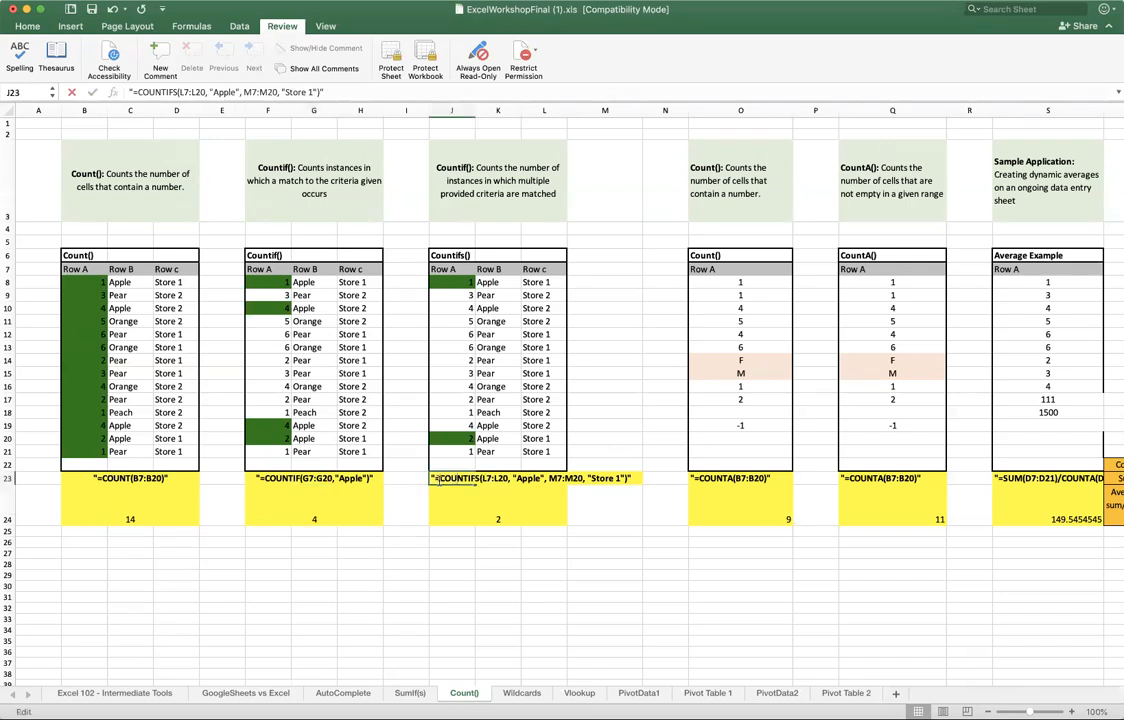
Step: Examine the function name and the first range in the COUNTIFS formula text in J23
{"action": "double_click", "coordinate": [436, 479]}
{"action": "left_click_drag", "start_coordinate": [436, 479], "coordinate": [481, 481]}
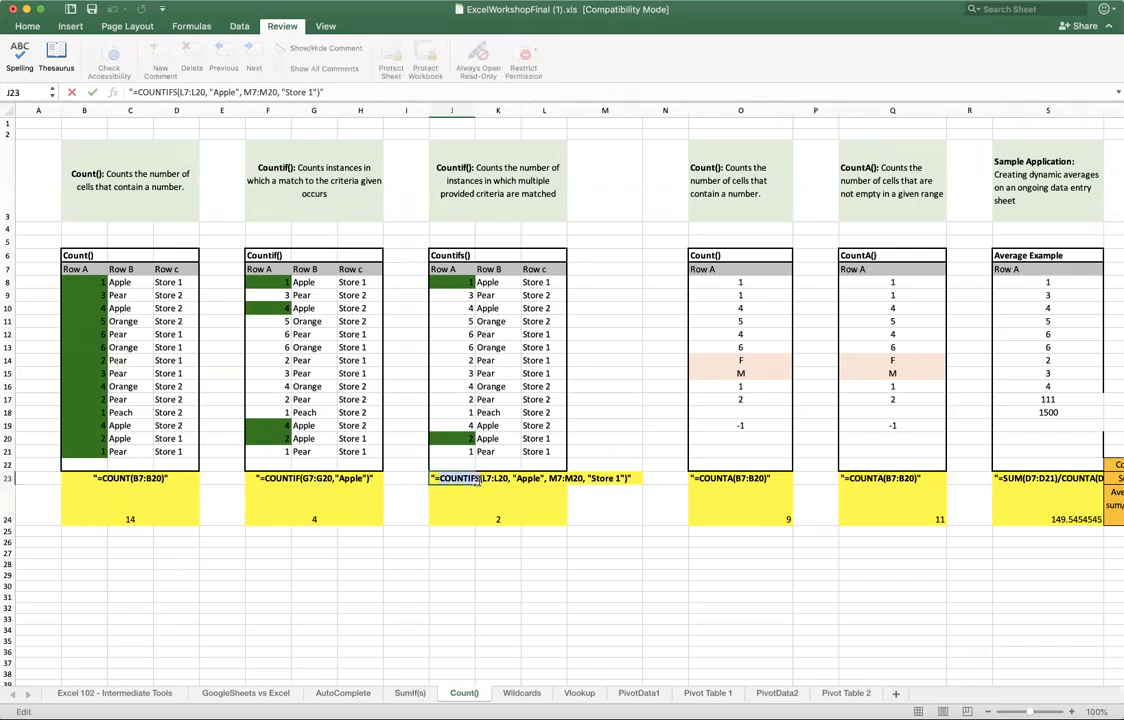
{"action": "left_click", "coordinate": [478, 480]}
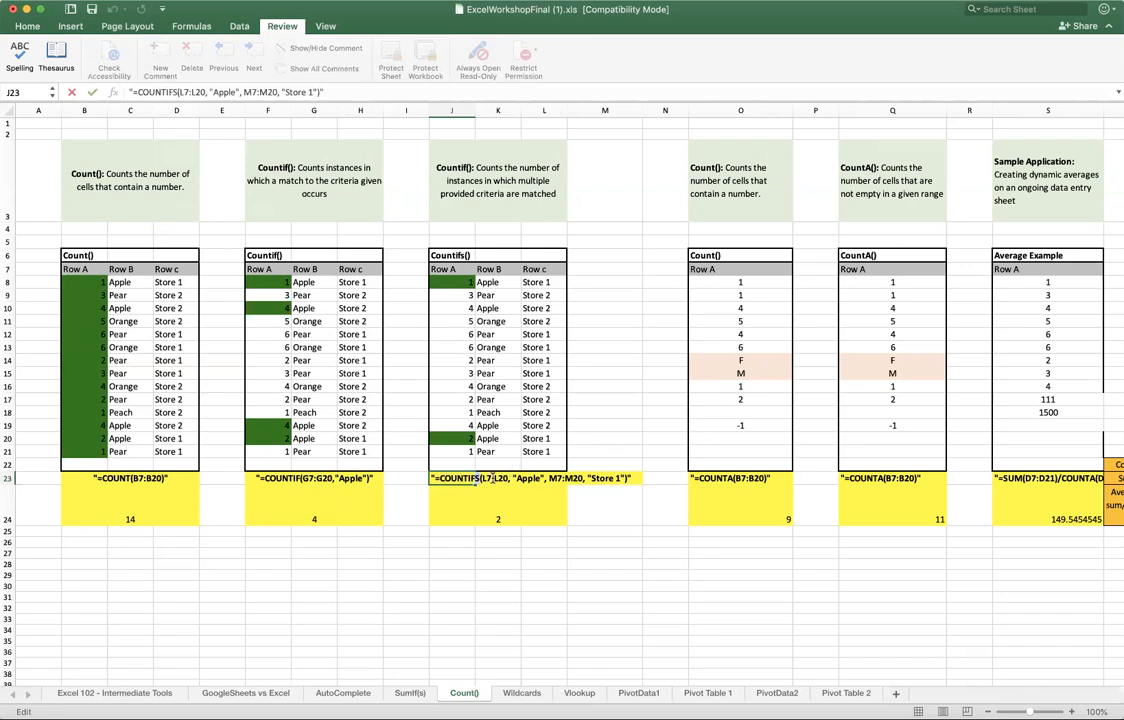
{"action": "left_click_drag", "start_coordinate": [478, 479], "coordinate": [494, 479]}
{"action": "left_click", "coordinate": [510, 482]}
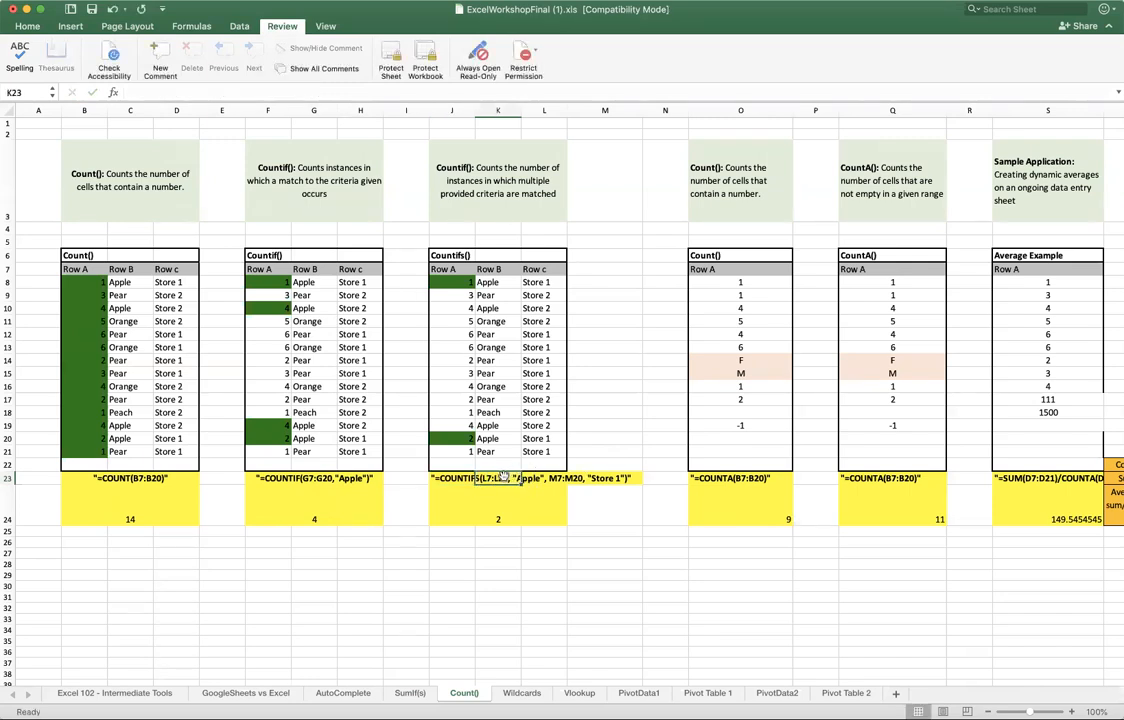
Step: Examine the ranges K8:K21 and L8:L21 and their "Apple" and "Store 1" criteria in K24's COUNTIFS formula
{"action": "left_click", "coordinate": [498, 518]}
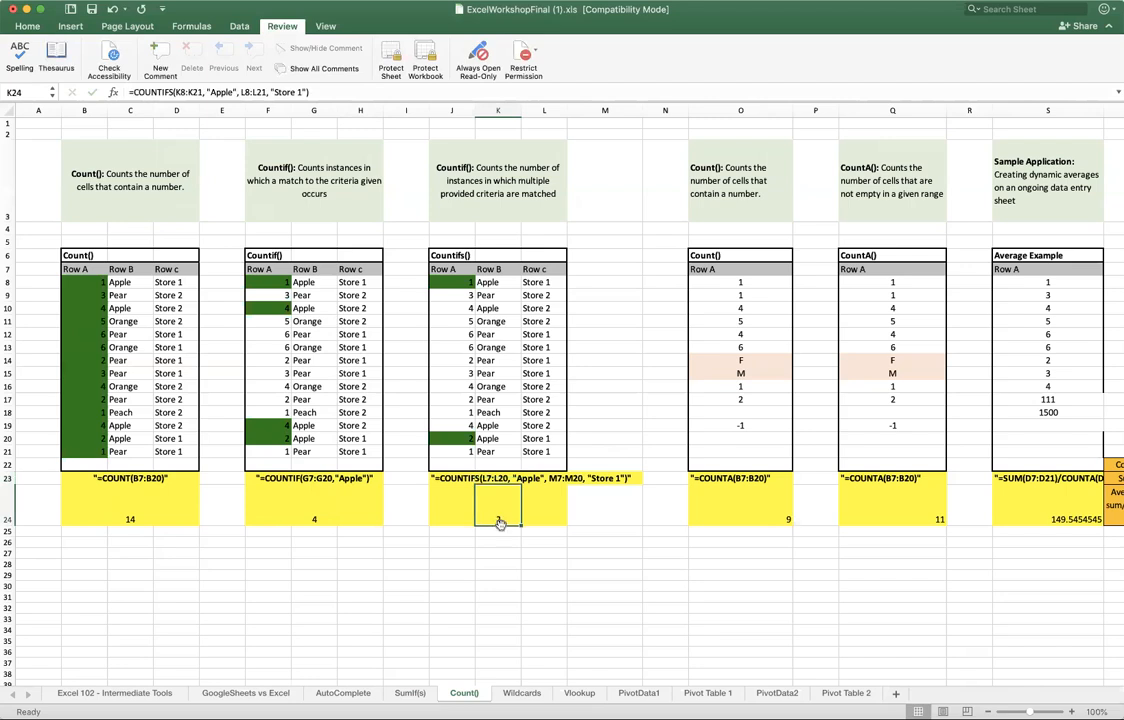
{"action": "double_click", "coordinate": [499, 517]}
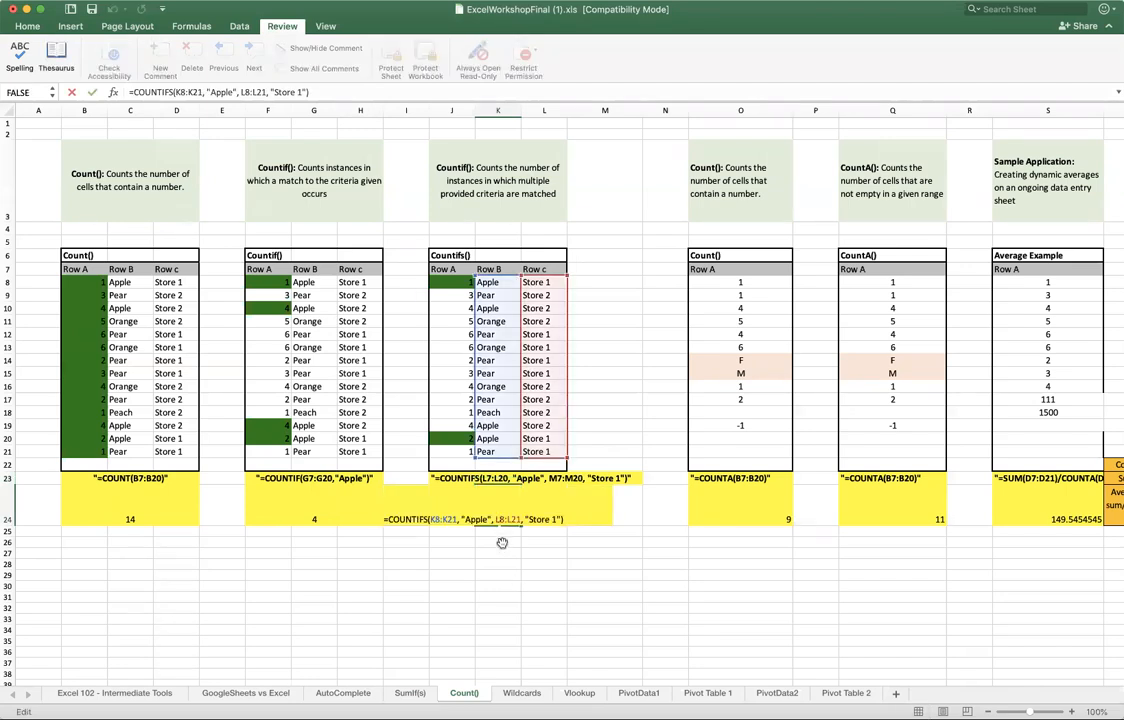
{"action": "key", "text": "Escape"}
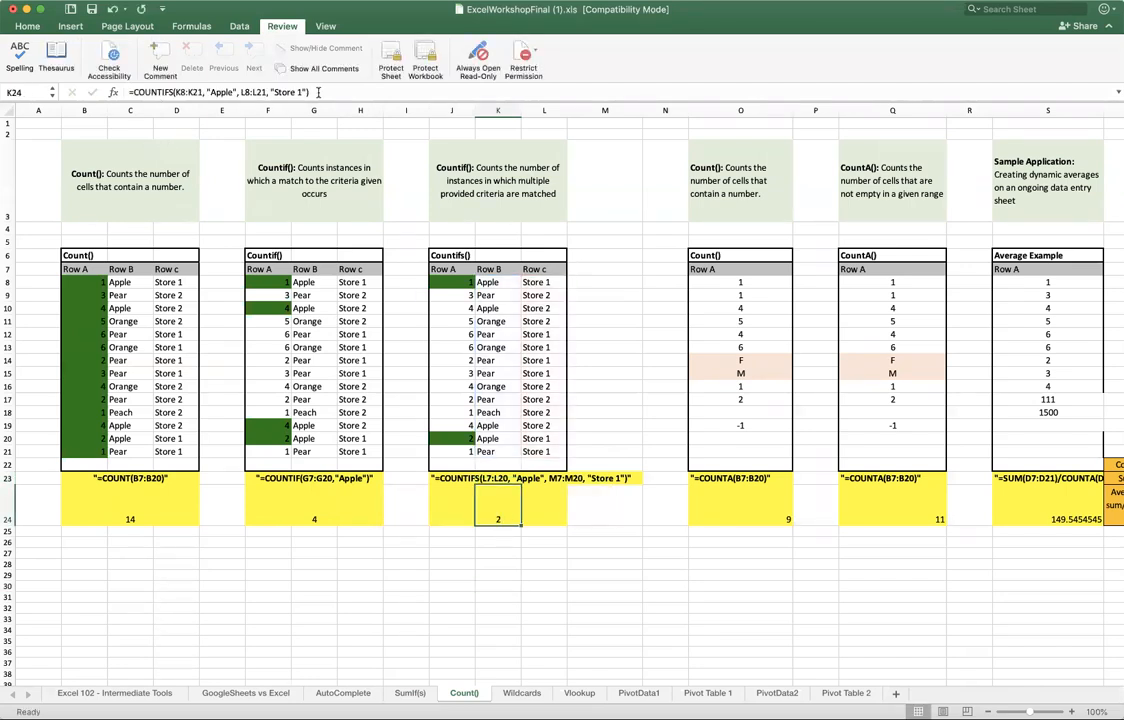
{"action": "left_click", "coordinate": [318, 92]}
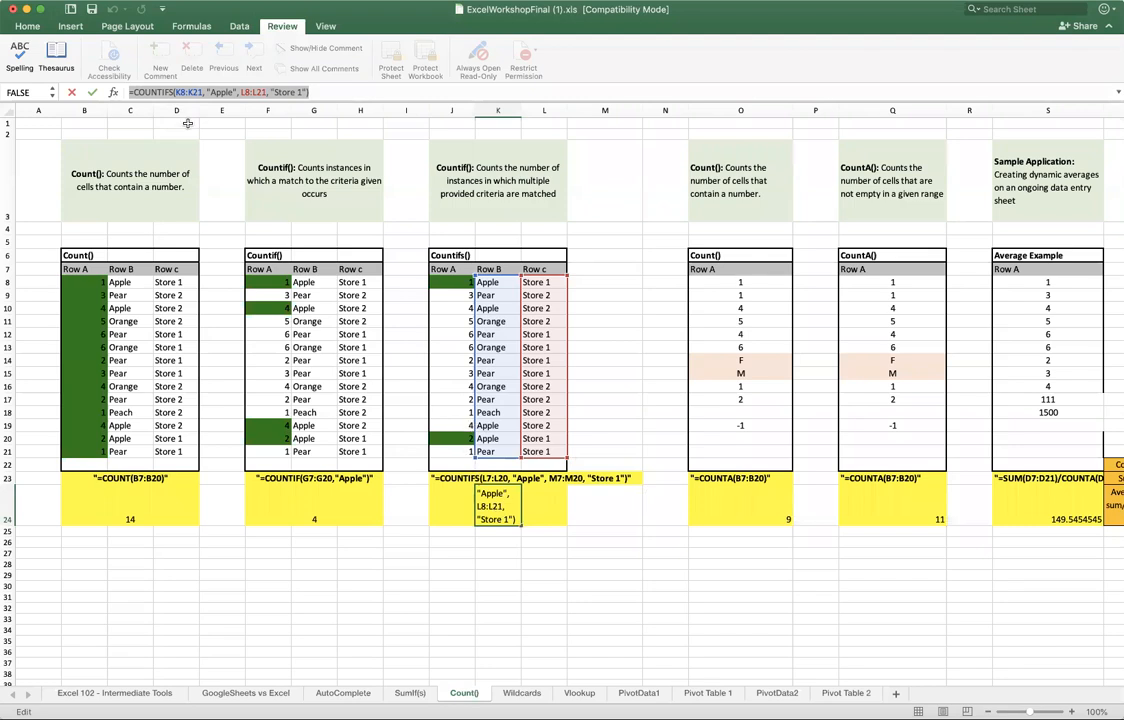
{"action": "left_click_drag", "start_coordinate": [177, 92], "coordinate": [200, 92]}
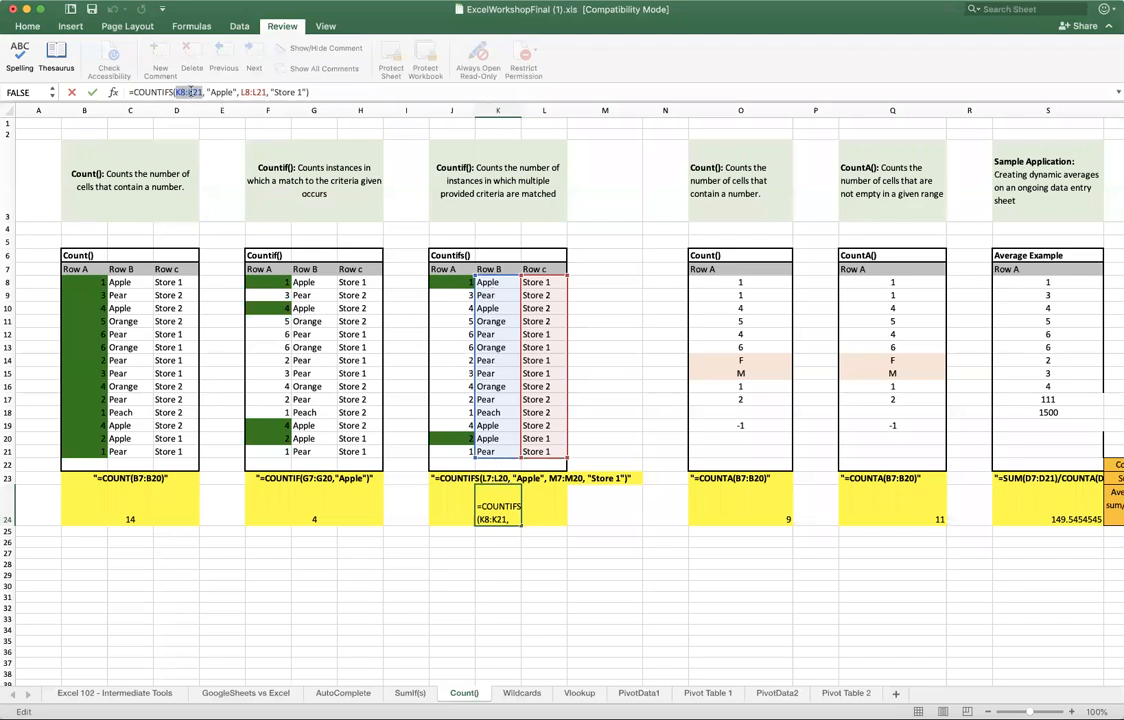
{"action": "left_click_drag", "start_coordinate": [209, 92], "coordinate": [229, 92]}
{"action": "left_click_drag", "start_coordinate": [243, 92], "coordinate": [256, 92]}
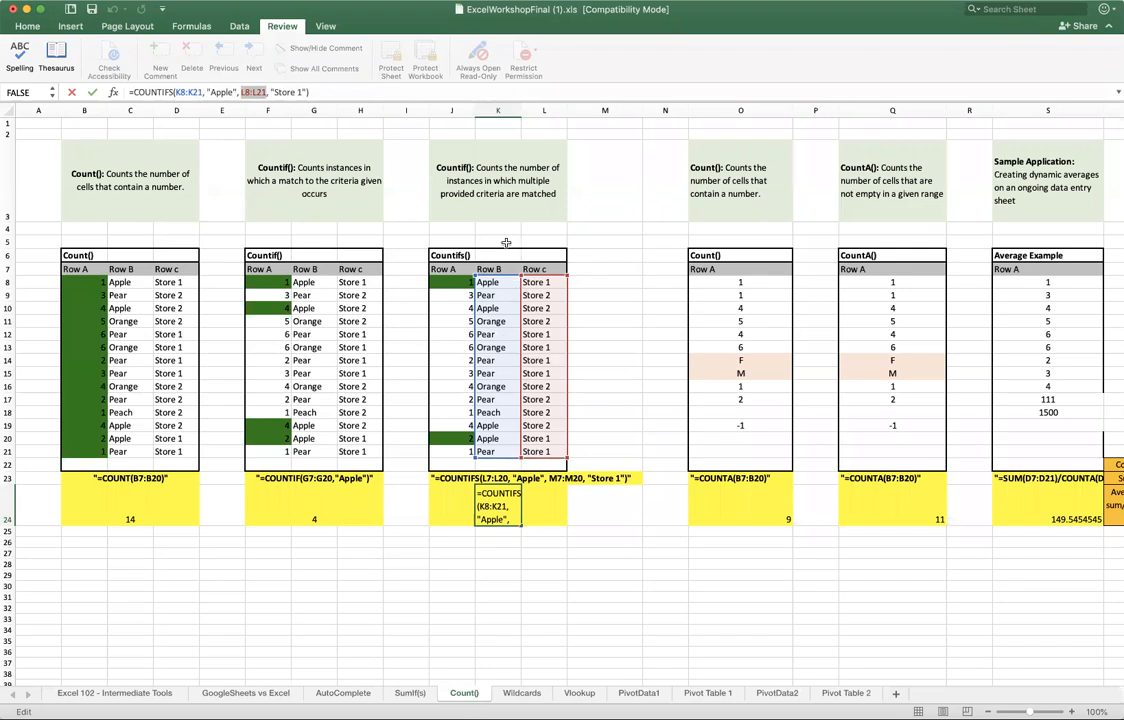
{"action": "left_click_drag", "start_coordinate": [273, 92], "coordinate": [305, 92]}
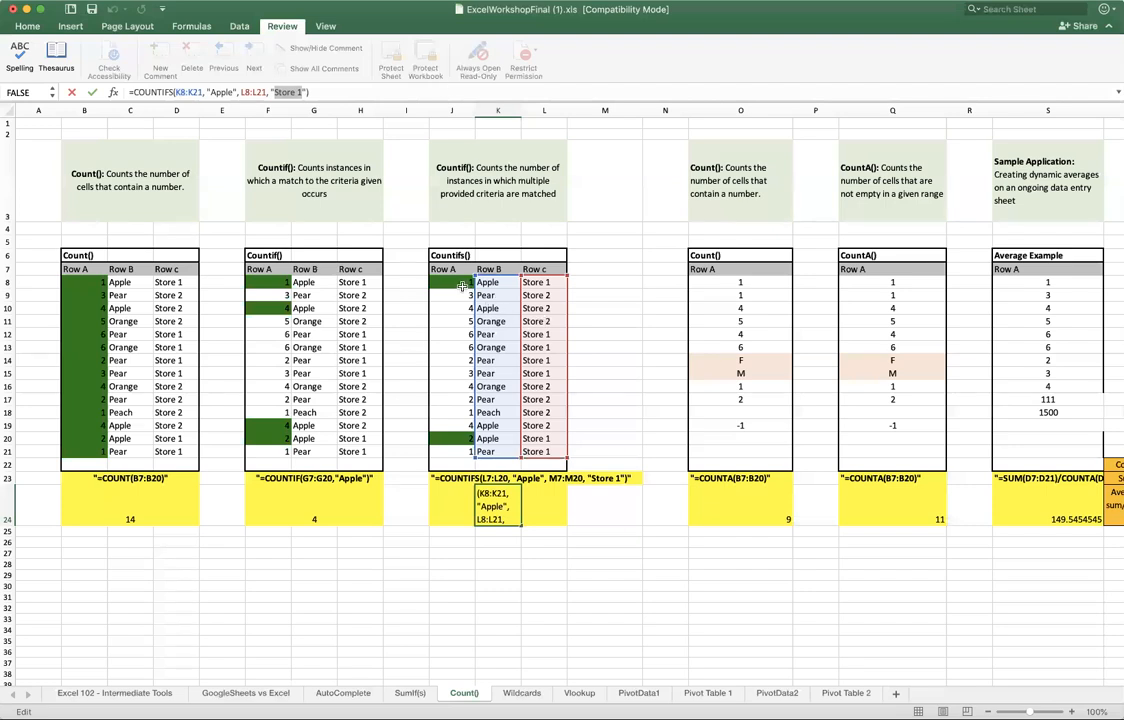
{"action": "key", "text": "Tab"}
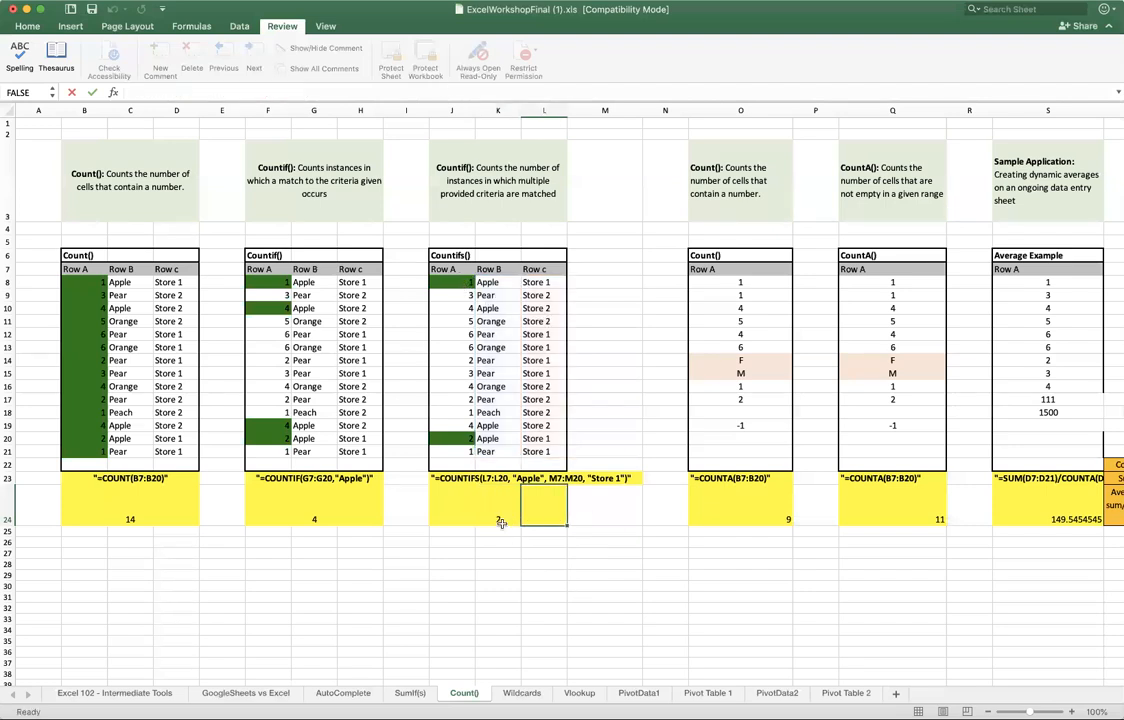
Step: Check rows 20 and 8 of the Countifs() table against the Apple and Store 1 criteria
{"action": "left_click_drag", "start_coordinate": [451, 447], "coordinate": [538, 437]}
{"action": "left_click", "coordinate": [498, 447]}
{"action": "left_click_drag", "start_coordinate": [451, 282], "coordinate": [546, 283]}
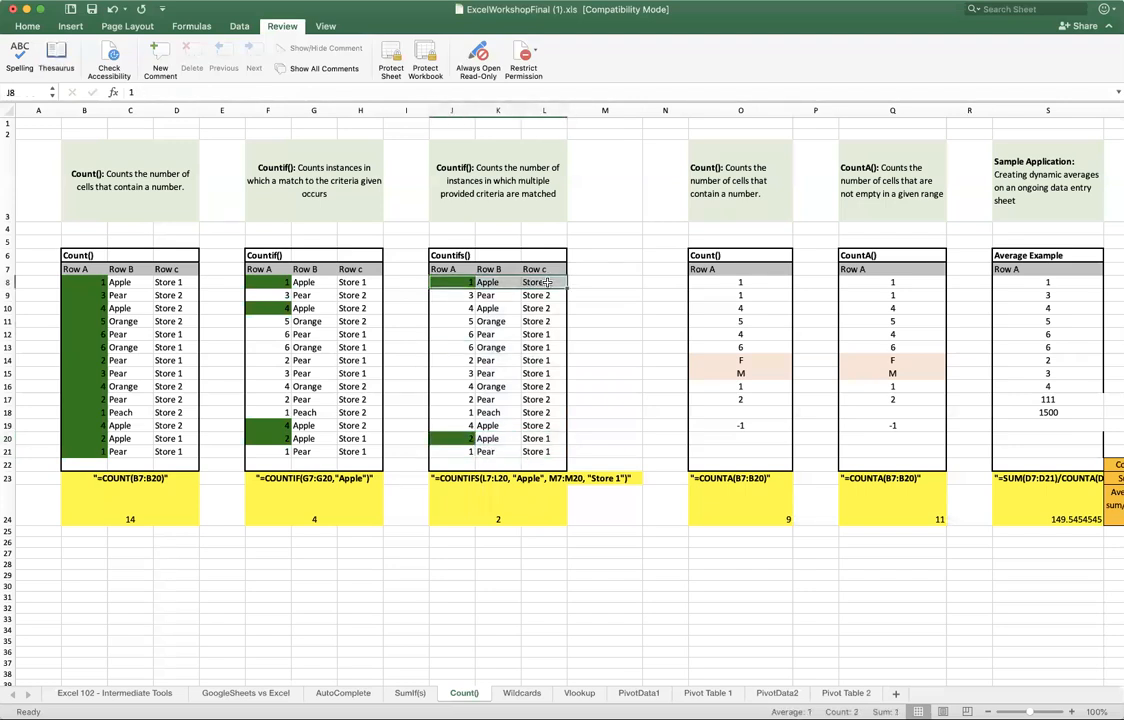
Step: Enter 0 in O18 and -200 in O20 of the single-column Count() table
{"action": "left_click", "coordinate": [628, 384]}
{"action": "key", "text": "Right"}
{"action": "key", "text": "Right"}
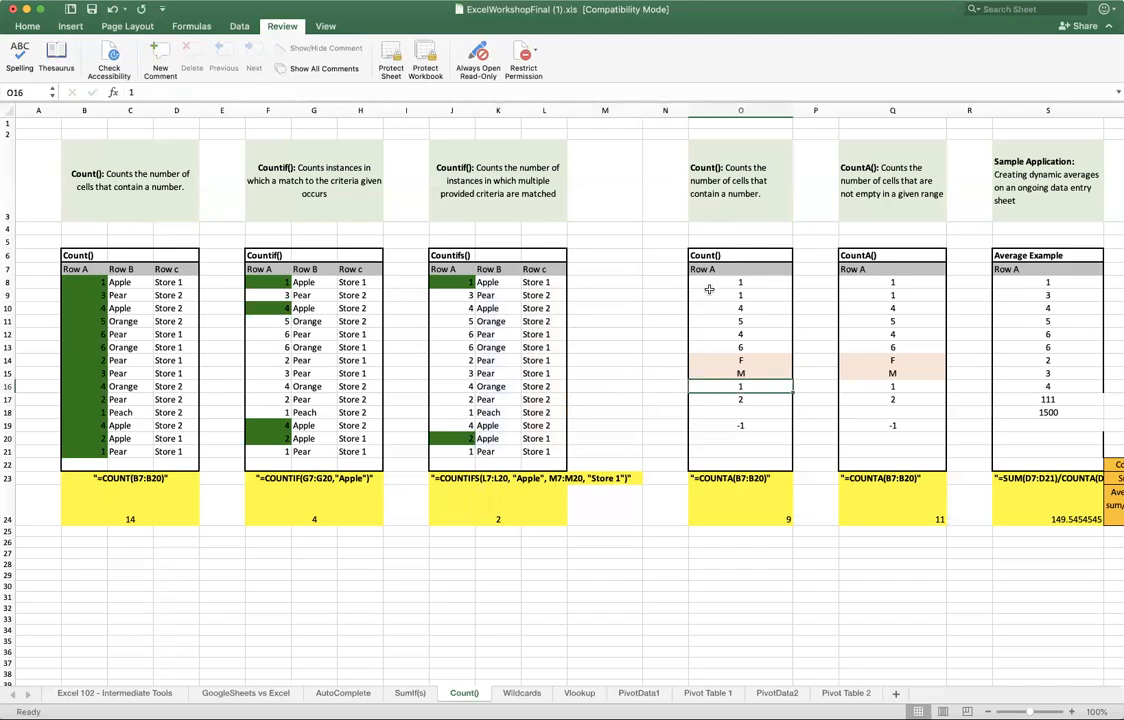
{"action": "left_click_drag", "start_coordinate": [736, 283], "coordinate": [734, 413]}
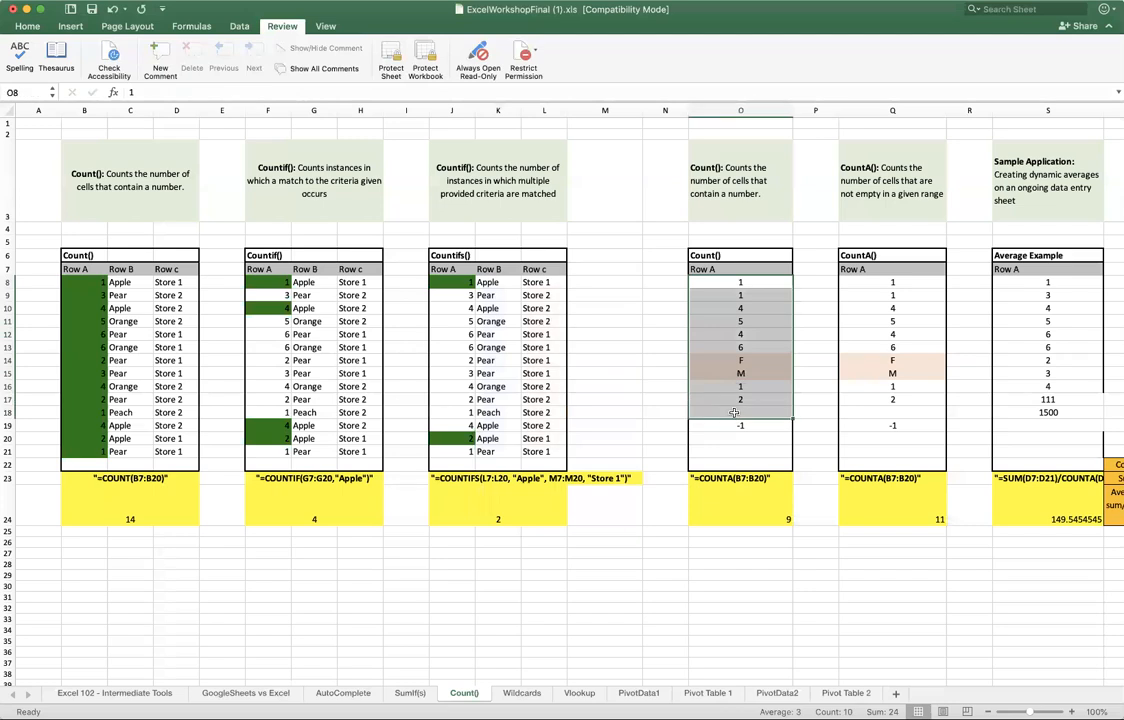
{"action": "left_click", "coordinate": [734, 413]}
{"action": "type", "text": "0"}
{"action": "key", "text": "Return"}
{"action": "key", "text": "Return"}
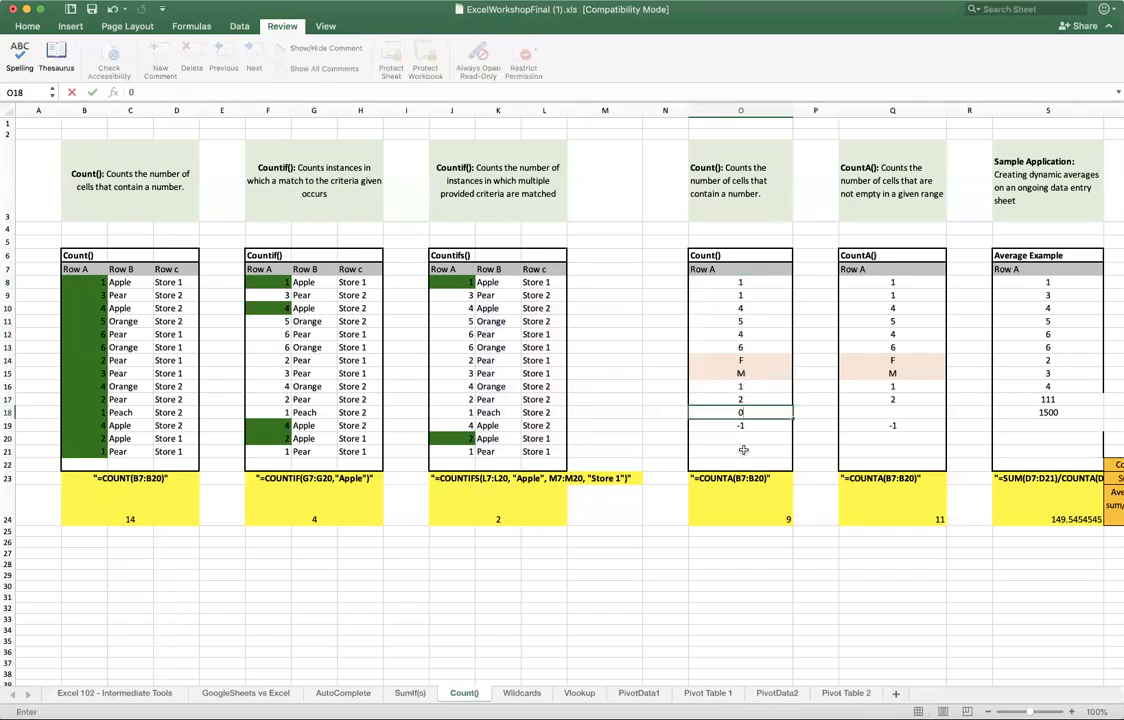
{"action": "type", "text": "-200"}
{"action": "key", "text": "Return"}
Step: Replace the letters F and M in O14 and O15 with the numbers 5 and 6
{"action": "key", "text": "Up"}
{"action": "key", "text": "Up"}
{"action": "key", "text": "Up"}
{"action": "key", "text": "Up"}
{"action": "key", "text": "Up"}
{"action": "key", "text": "Up"}
{"action": "key", "text": "Up"}
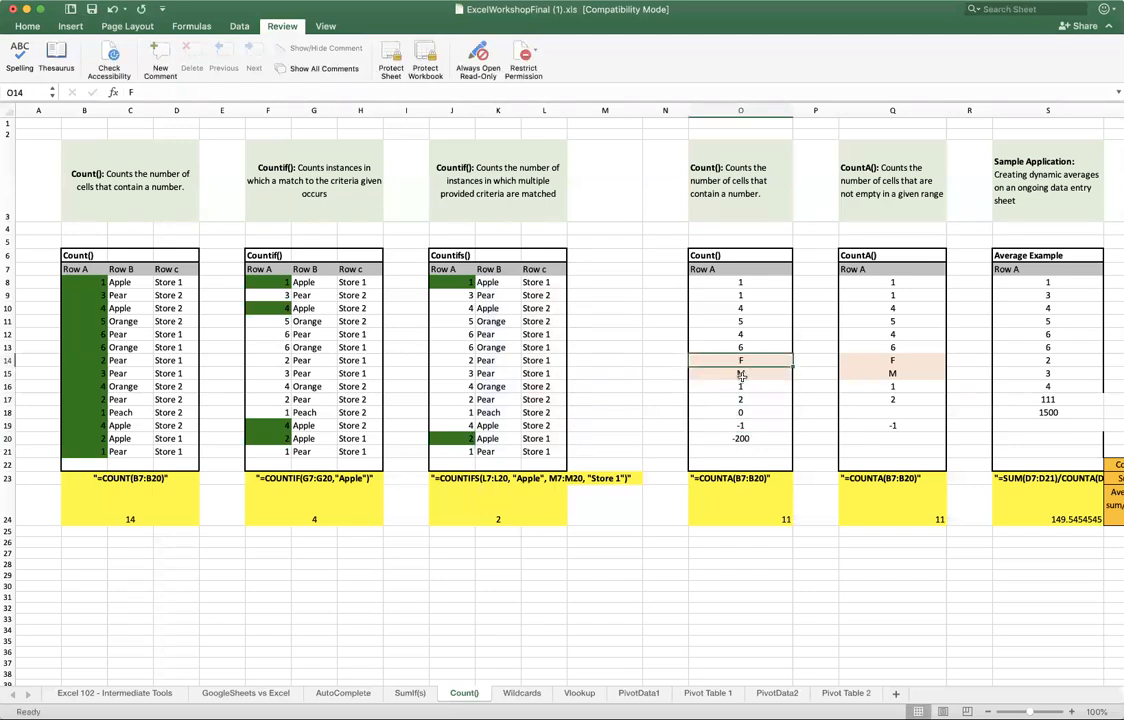
{"action": "type", "text": "5"}
{"action": "key", "text": "Return"}
{"action": "type", "text": "6"}
{"action": "key", "text": "Return"}
Step: Examine the COUNT formula and its result in O24
{"action": "key", "text": "Down"}
{"action": "key", "text": "Down"}
{"action": "key", "text": "Down"}
{"action": "key", "text": "Down"}
{"action": "key", "text": "Down"}
{"action": "left_click", "coordinate": [785, 522]}
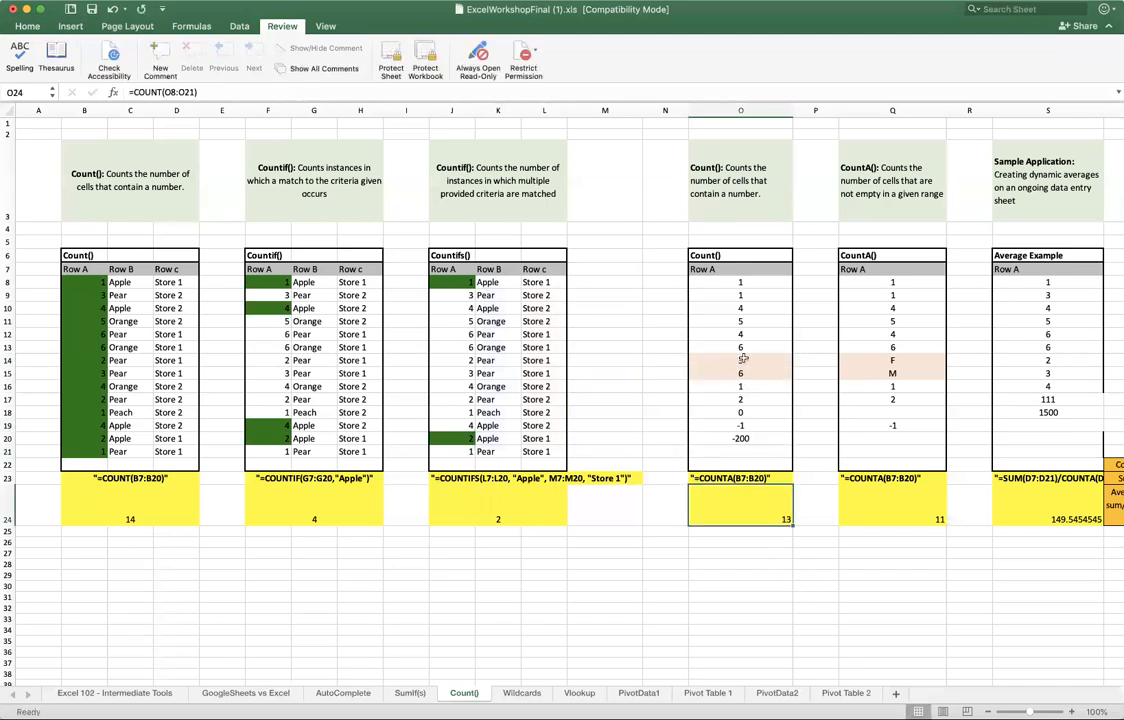
Step: Replace the numbers in O14 and O15 of the single-column Count() table with the letters m and f
{"action": "left_click", "coordinate": [742, 364]}
{"action": "type", "text": "m"}
{"action": "key", "text": "Return"}
{"action": "type", "text": "f"}
{"action": "left_click", "coordinate": [805, 598]}
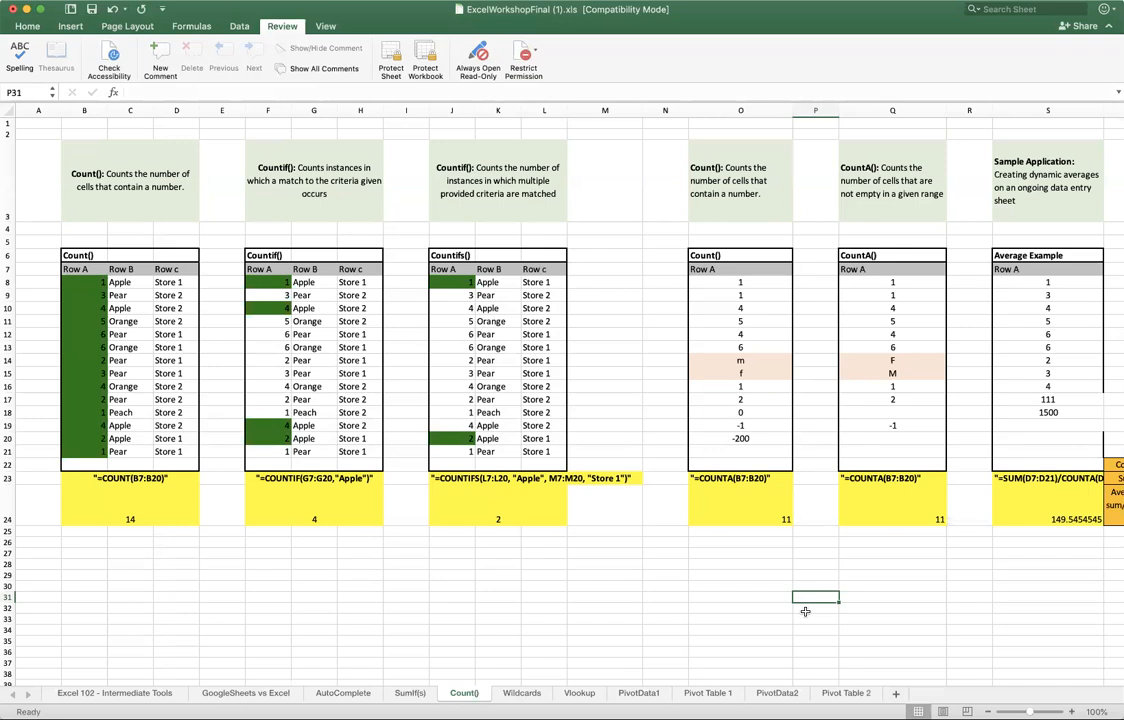
Step: Compare the Count() and CountA() tables and review the entries in Q8:Q20 that CountA() evaluates
{"action": "left_click", "coordinate": [705, 256]}
{"action": "left_click", "coordinate": [852, 258]}
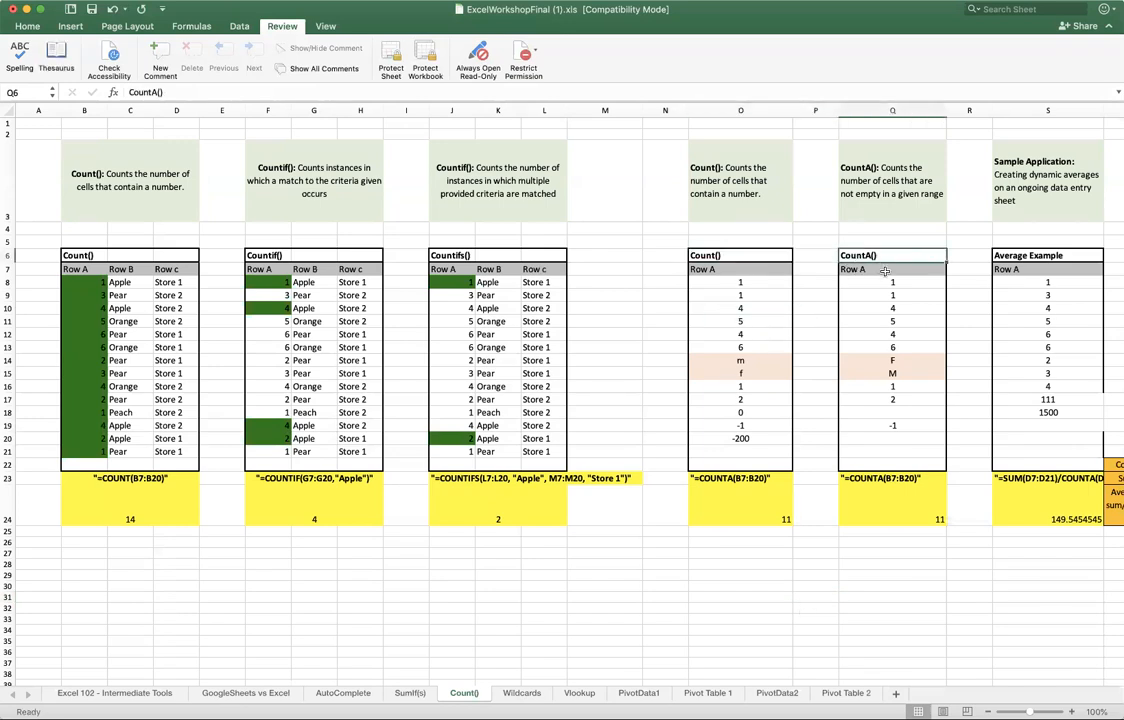
{"action": "left_click_drag", "start_coordinate": [888, 286], "coordinate": [897, 427]}
{"action": "left_click_drag", "start_coordinate": [873, 286], "coordinate": [880, 432]}
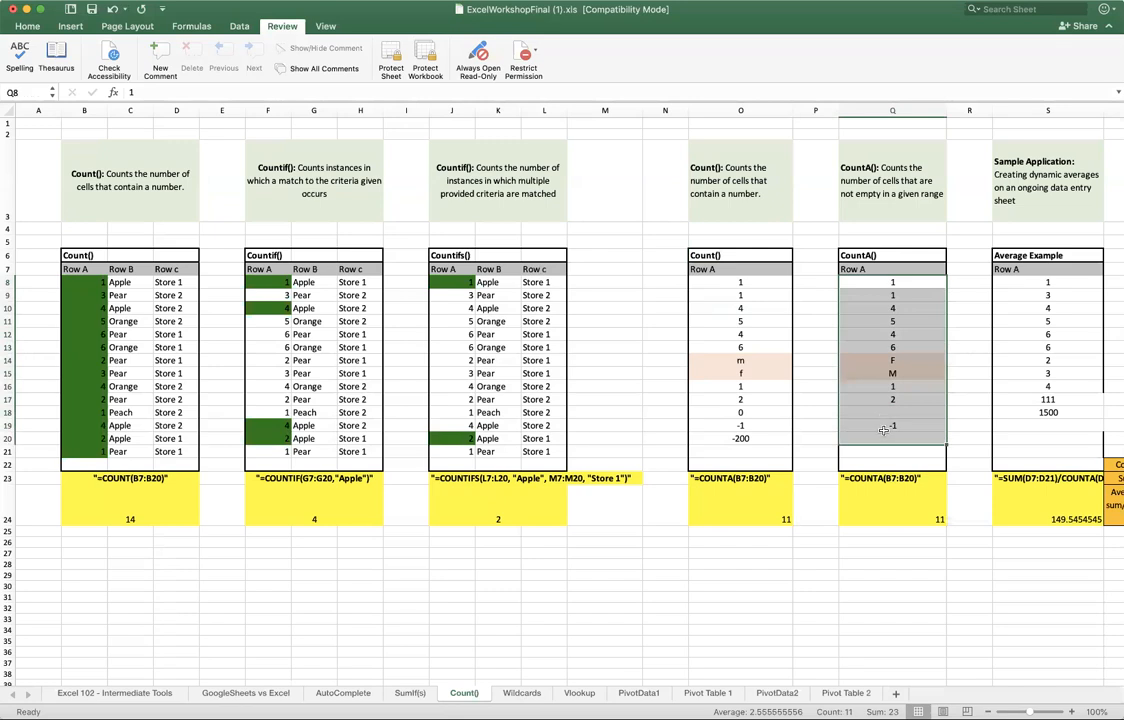
Step: Clear the row 17 values from the single-column Count() and CountA() tables
{"action": "left_click", "coordinate": [731, 398]}
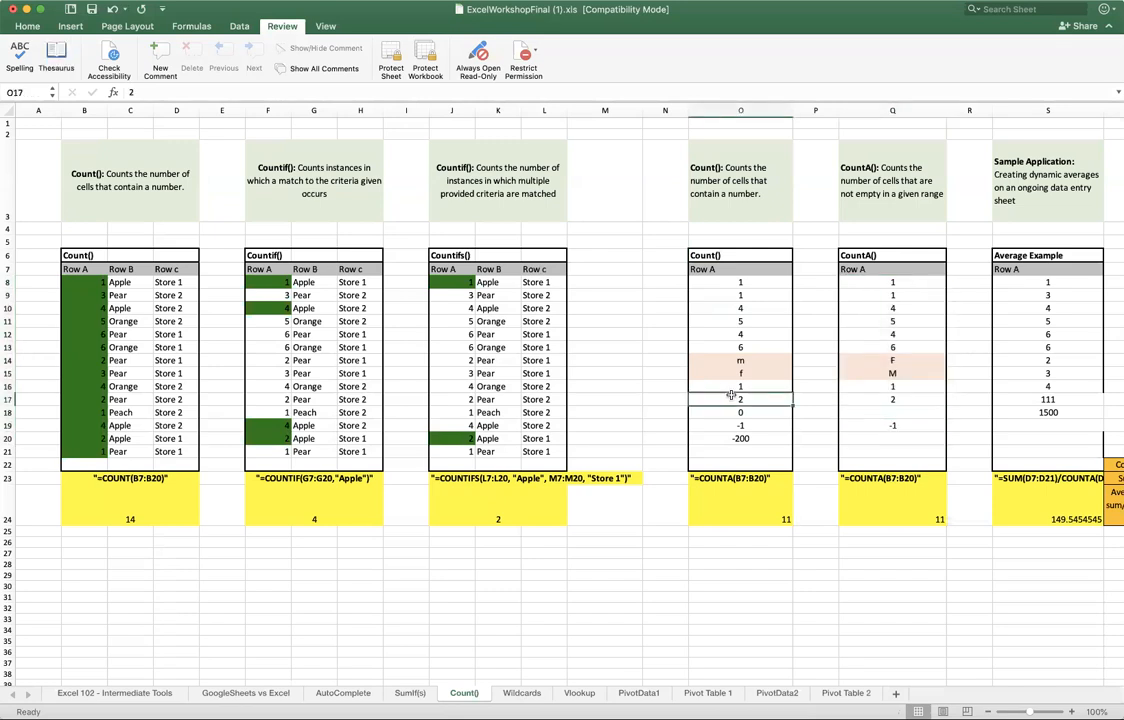
{"action": "left_click_drag", "start_coordinate": [731, 396], "coordinate": [892, 399]}
{"action": "key", "text": "Return"}
Step: Enter m in Q18, 20 in Q20, r in Q21 and f in Q22 of the CountA() table, then check its range
{"action": "type", "text": "m"}
{"action": "key", "text": "Return"}
{"action": "key", "text": "Return"}
{"action": "key", "text": "Return"}
{"action": "type", "text": "r"}
{"action": "key", "text": "Return"}
{"action": "type", "text": "f"}
{"action": "key", "text": "Up"}
{"action": "key", "text": "Up"}
{"action": "type", "text": "20"}
{"action": "key", "text": "Return"}
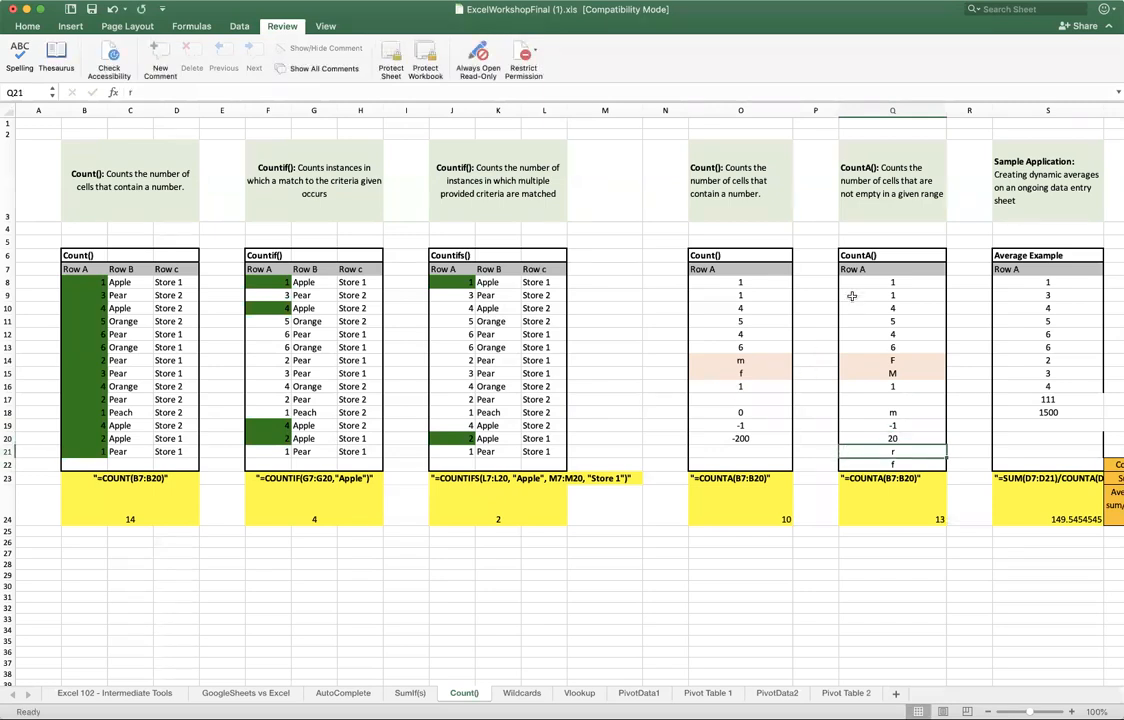
{"action": "left_click_drag", "start_coordinate": [892, 282], "coordinate": [892, 467]}
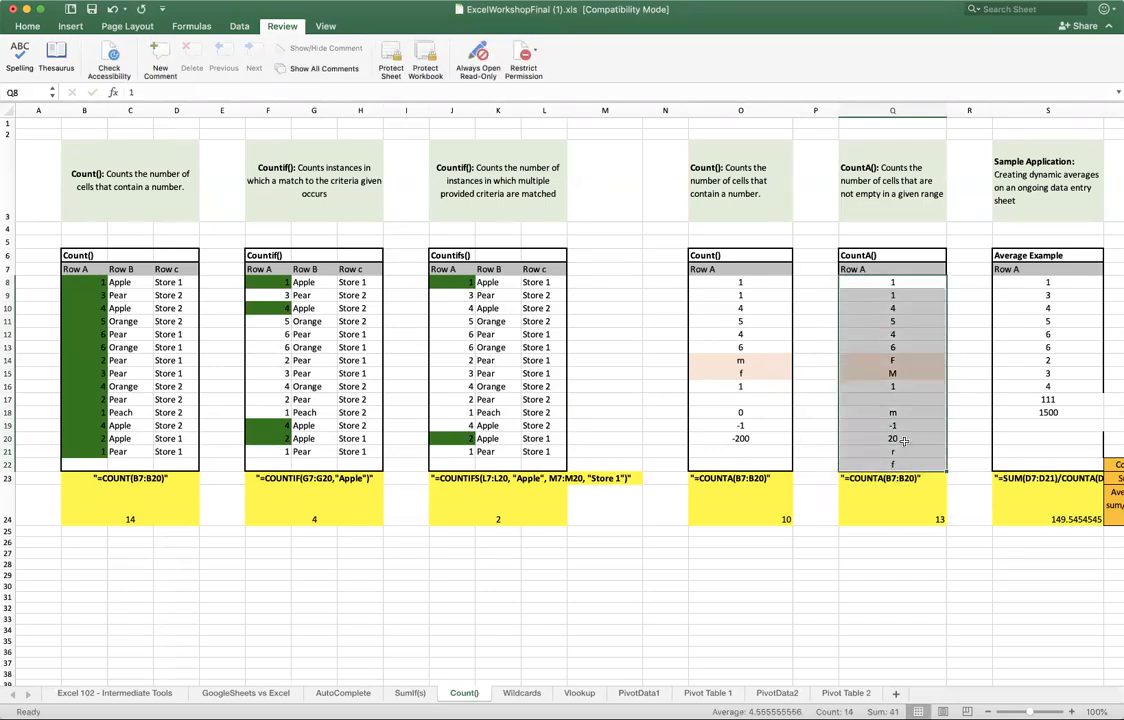
{"action": "left_click", "coordinate": [911, 401]}
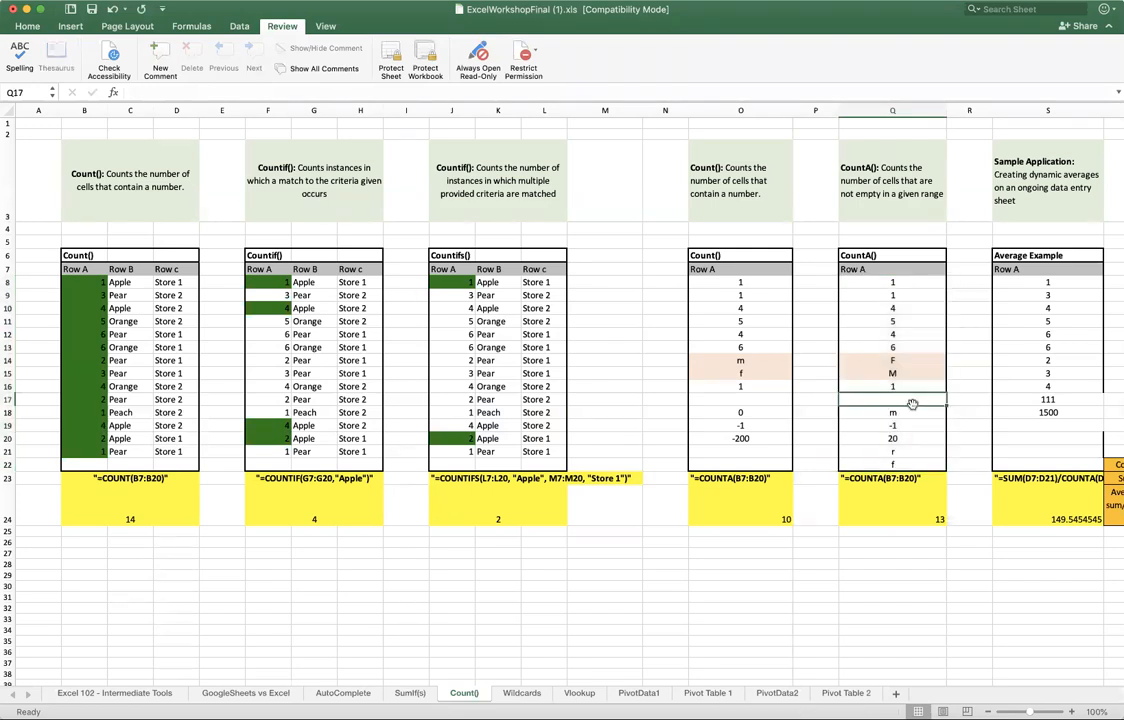
Step: Examine the Average Example values in S8:S18 and the Count formula in U22
{"action": "key", "text": "Right"}
{"action": "key", "text": "Right"}
{"action": "key", "text": "Right"}
{"action": "key", "text": "Right"}
{"action": "key", "text": "Right"}
{"action": "key", "text": "Right"}
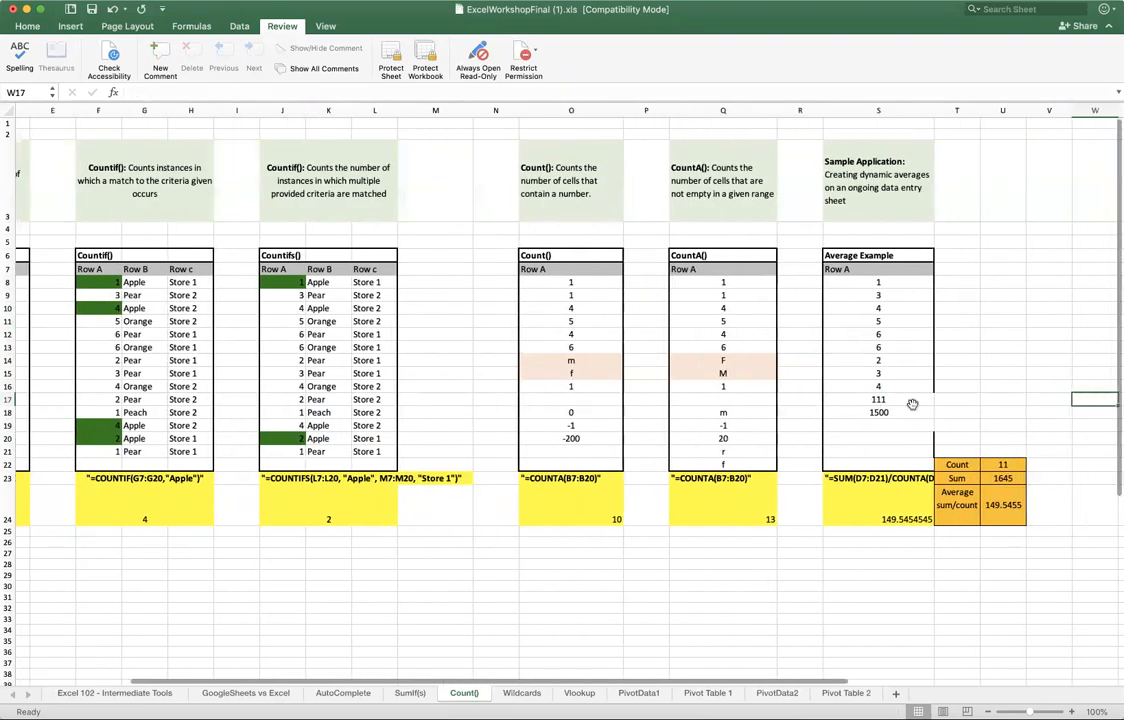
{"action": "key", "text": "Right"}
{"action": "key", "text": "Right"}
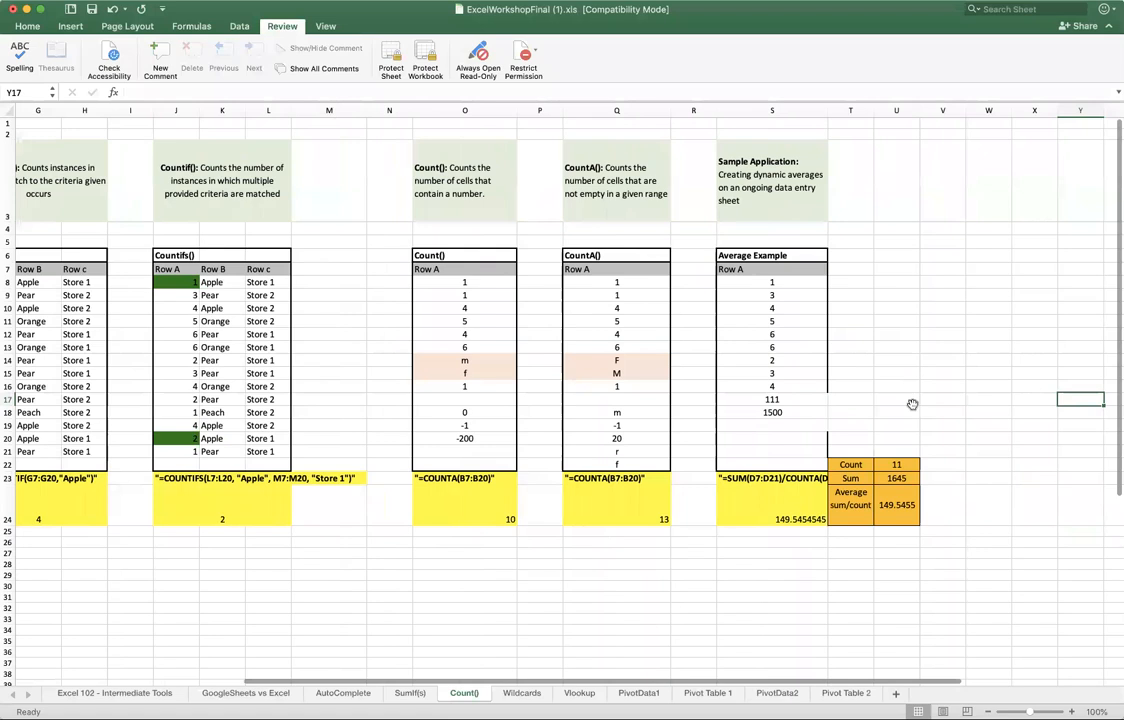
{"action": "key", "text": "Right"}
{"action": "key", "text": "Right"}
{"action": "key", "text": "Left"}
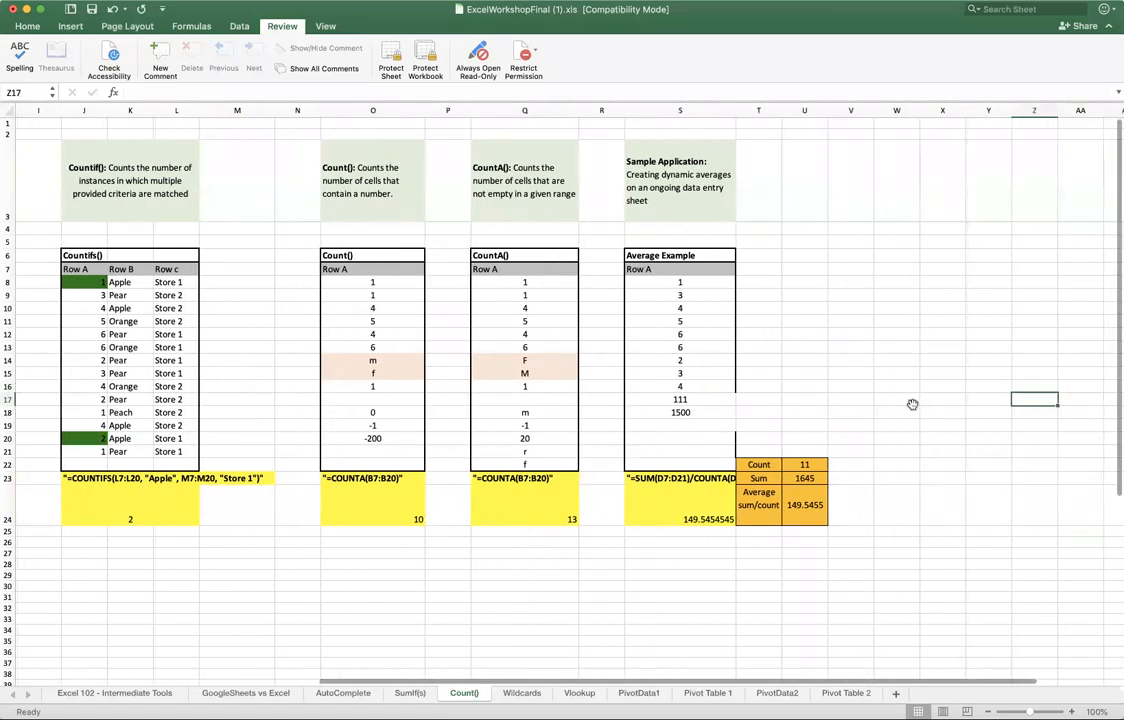
{"action": "left_click_drag", "start_coordinate": [682, 285], "coordinate": [714, 413]}
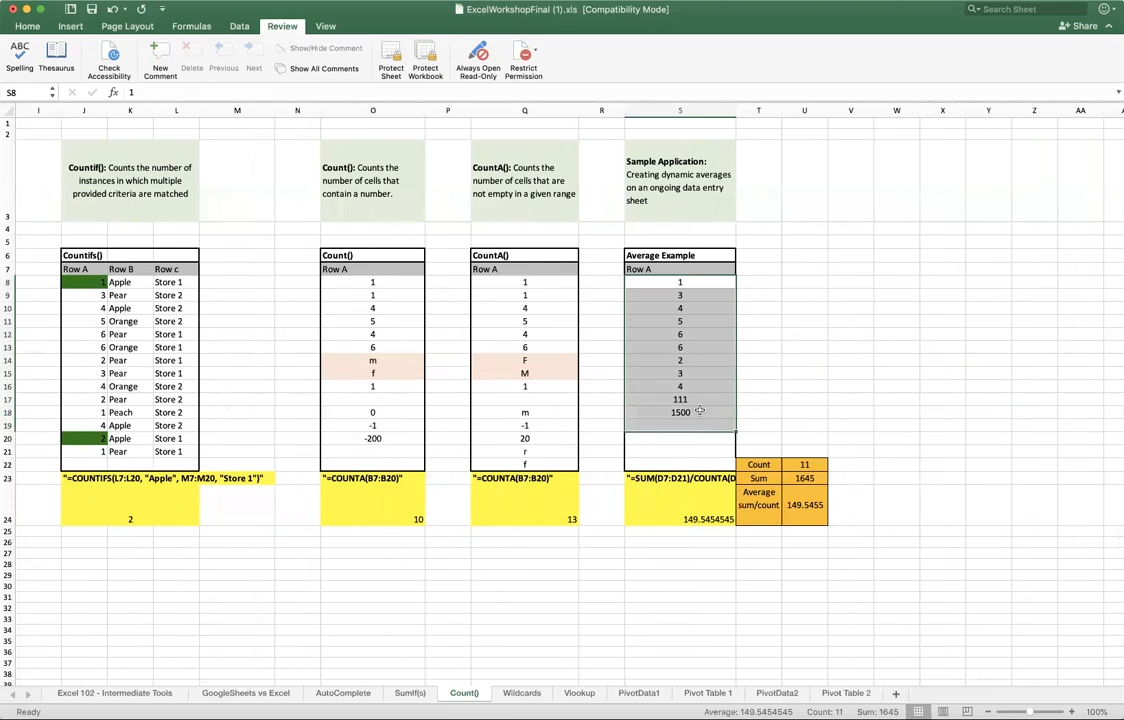
{"action": "key", "text": "super+Tab"}
{"action": "key", "text": "super+Tab"}
{"action": "left_click", "coordinate": [680, 413]}
{"action": "left_click_drag", "start_coordinate": [682, 283], "coordinate": [698, 404]}
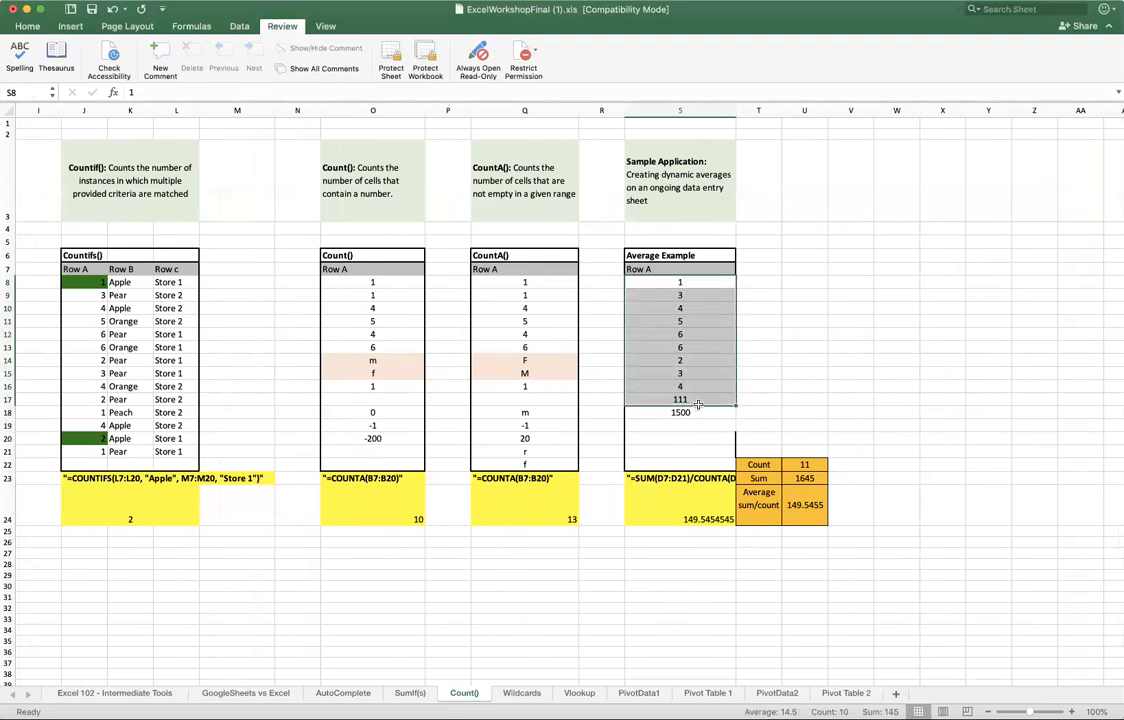
{"action": "left_click", "coordinate": [699, 410]}
{"action": "left_click_drag", "start_coordinate": [678, 283], "coordinate": [681, 422]}
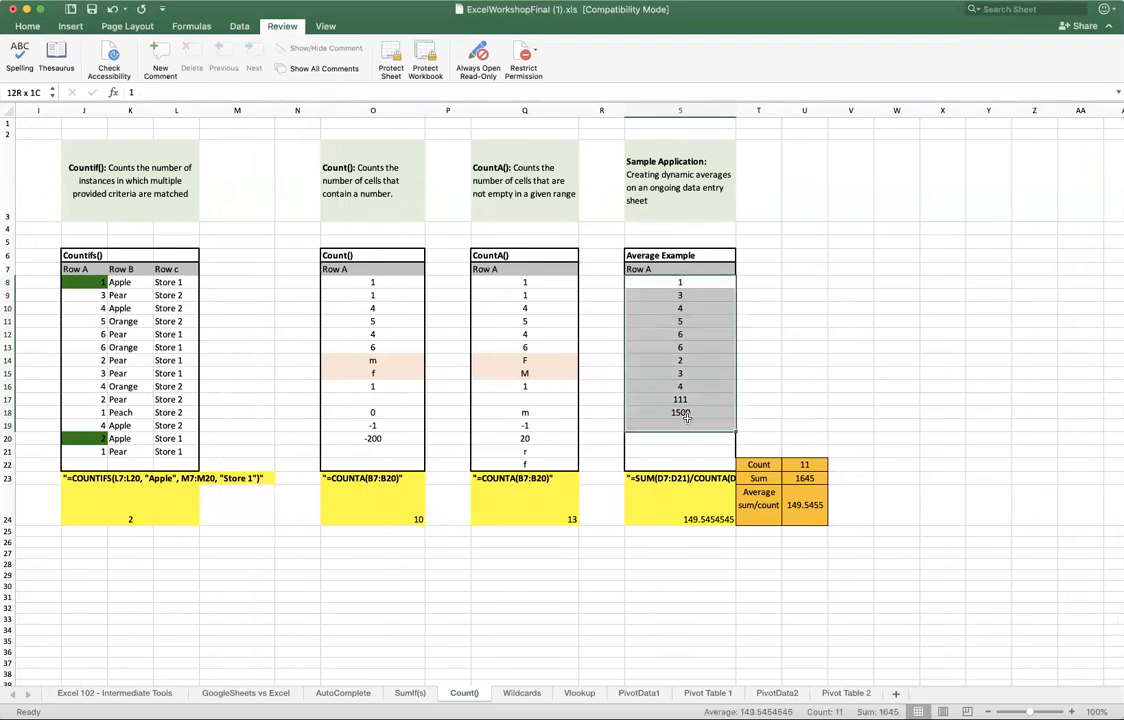
{"action": "left_click", "coordinate": [656, 284]}
{"action": "left_click_drag", "start_coordinate": [762, 466], "coordinate": [805, 466]}
{"action": "left_click", "coordinate": [804, 466]}
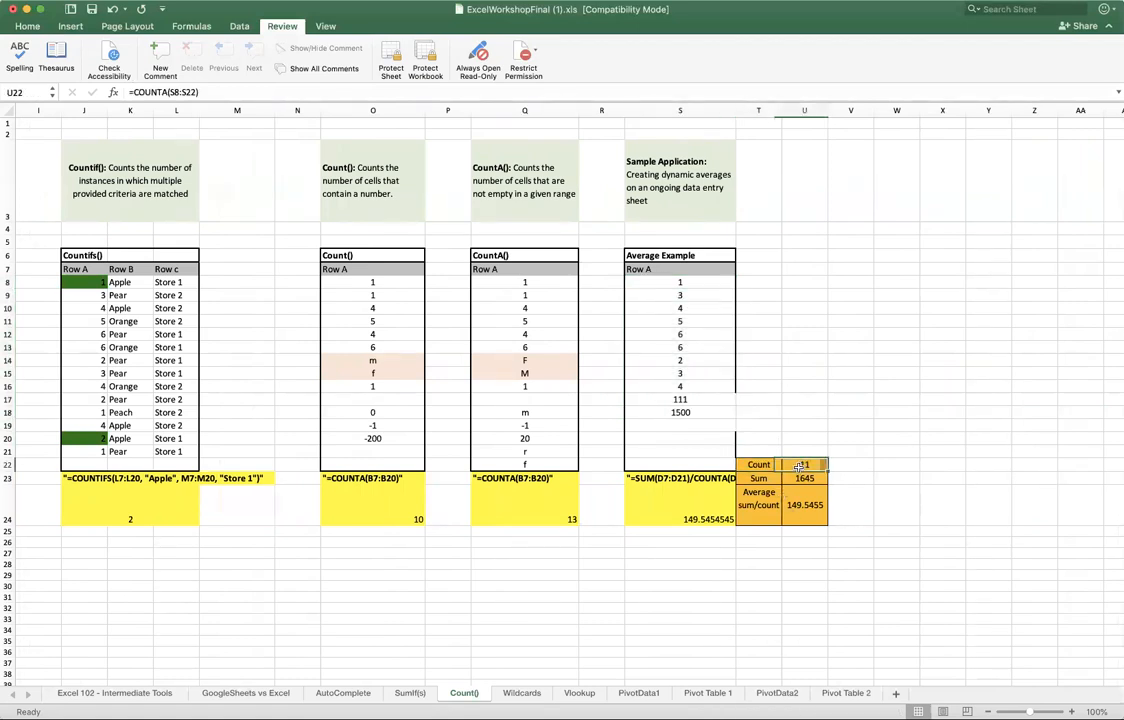
{"action": "left_click", "coordinate": [172, 91]}
{"action": "key", "text": "BackSpace"}
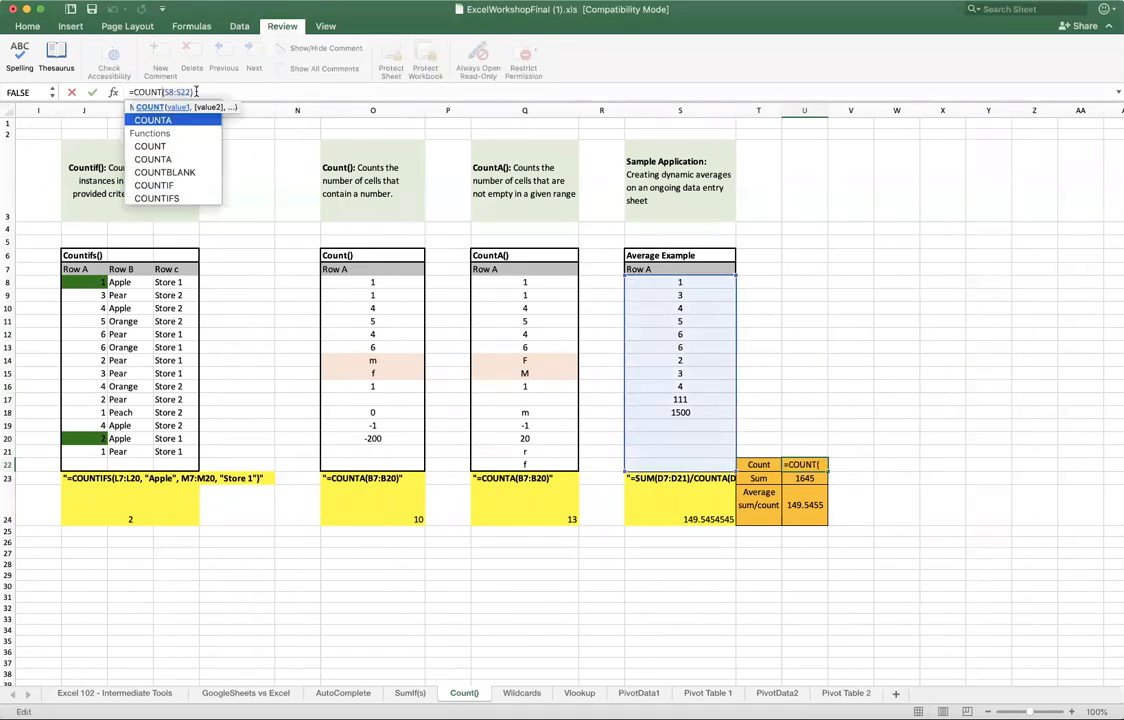
{"action": "key", "text": "Tab"}
{"action": "left_click", "coordinate": [988, 478]}
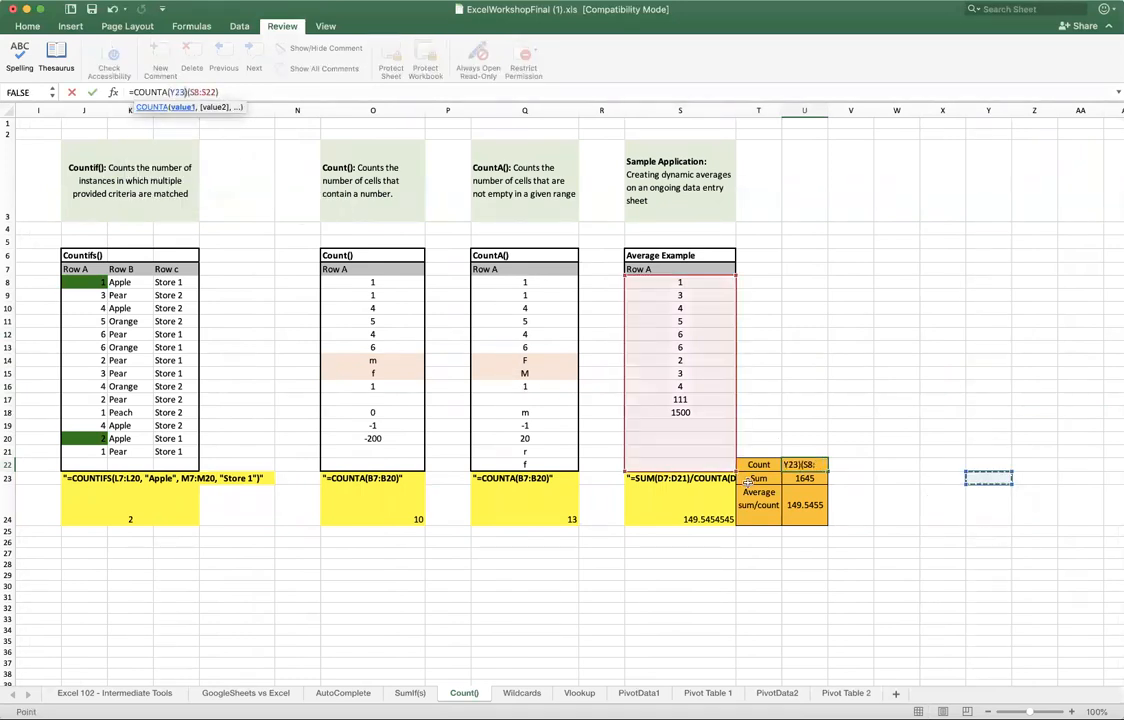
{"action": "key", "text": "Escape"}
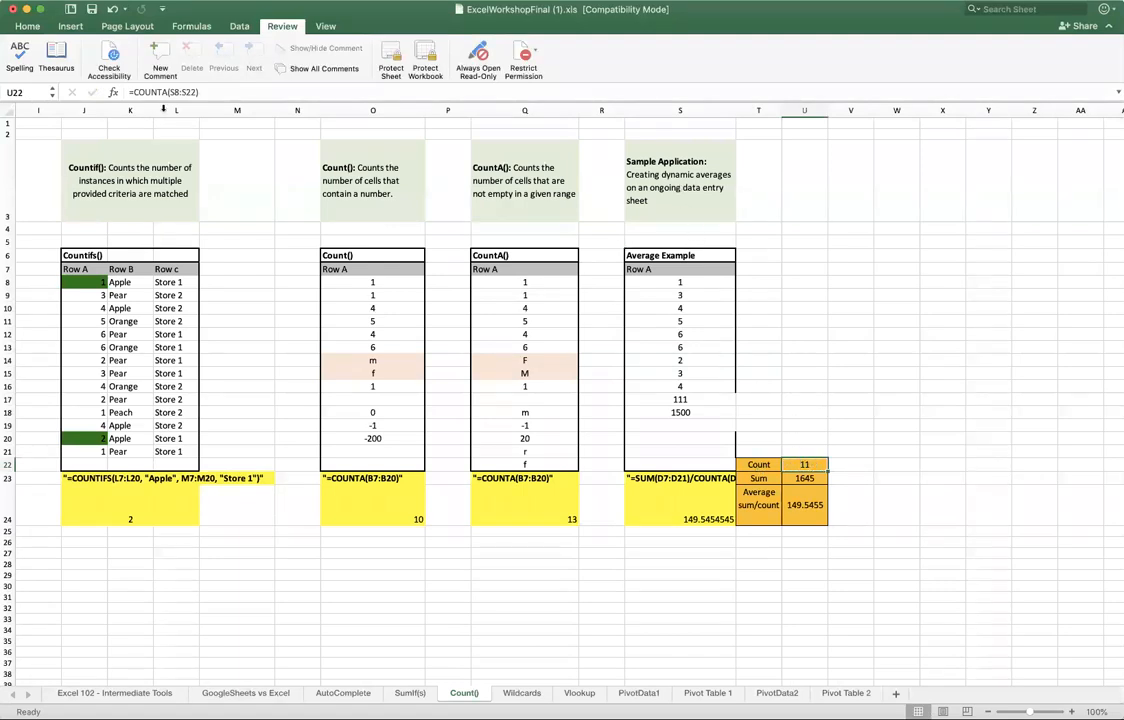
Step: Change the Count formula in U22 to =COUNT(S8:S22)
{"action": "left_click", "coordinate": [167, 92]}
{"action": "key", "text": "BackSpace"}
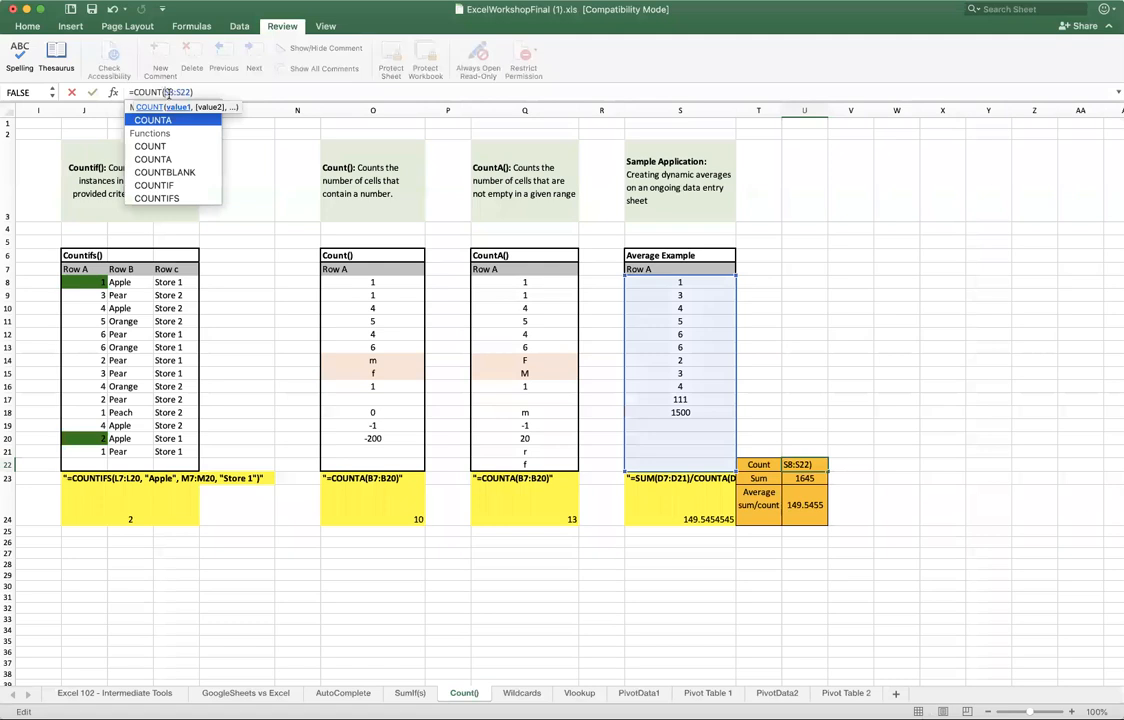
{"action": "key", "text": "Return"}
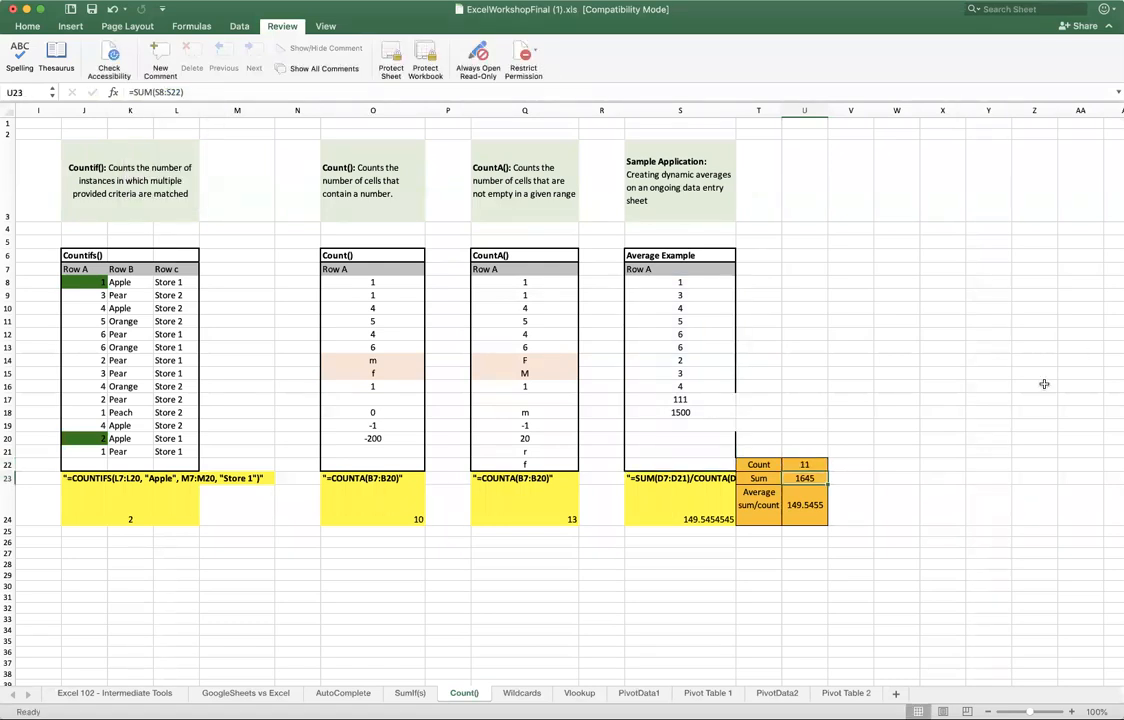
{"action": "key", "text": "Up"}
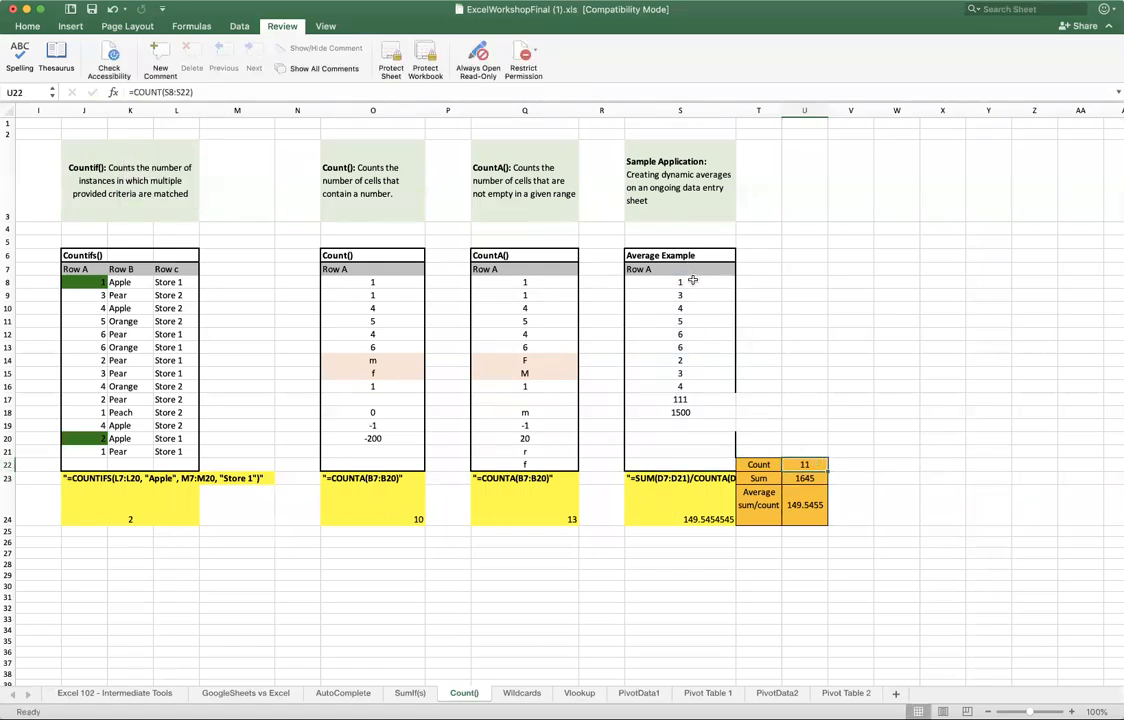
Step: Enter 9 in S19 of the Average Example column and check the count in U22
{"action": "left_click", "coordinate": [690, 425]}
{"action": "type", "text": "9"}
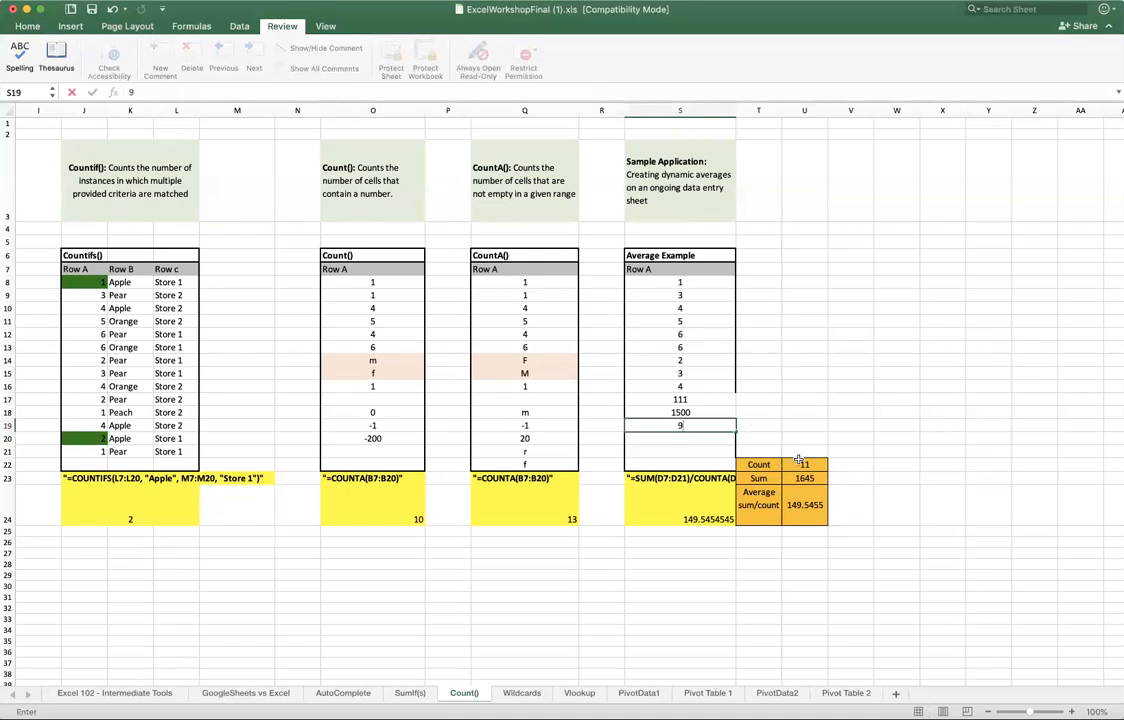
{"action": "left_click", "coordinate": [800, 463]}
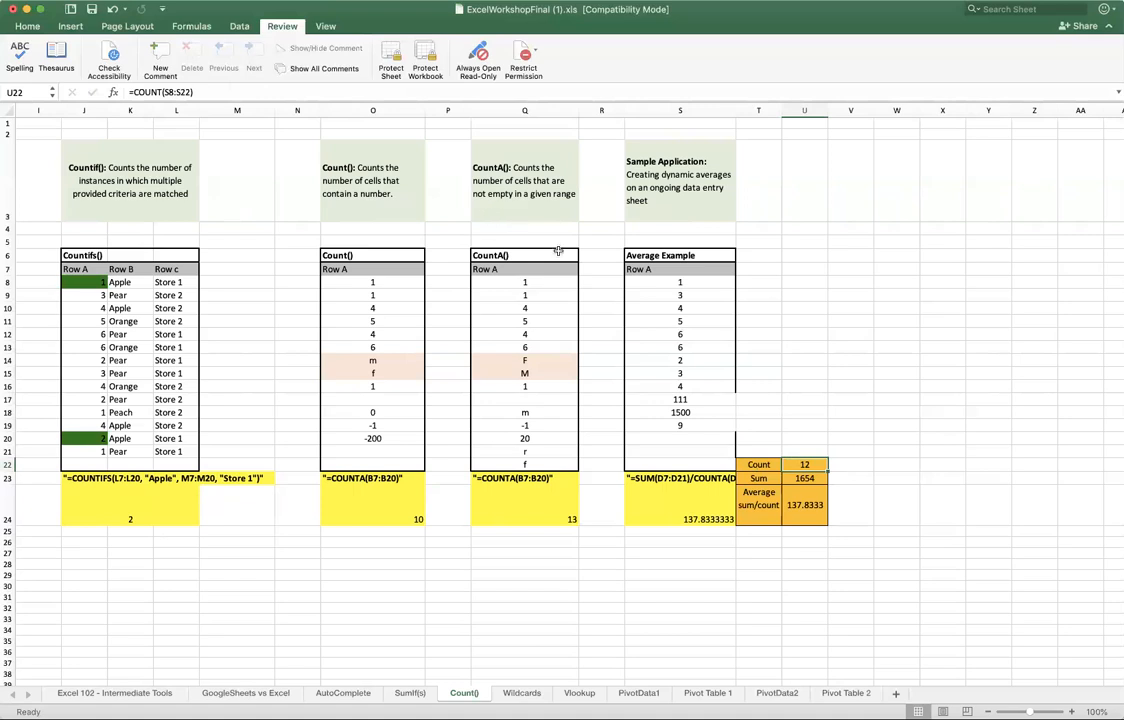
Step: Add 10 in S20 and 30 in S21 to the Average Example column
{"action": "left_click_drag", "start_coordinate": [632, 283], "coordinate": [648, 466]}
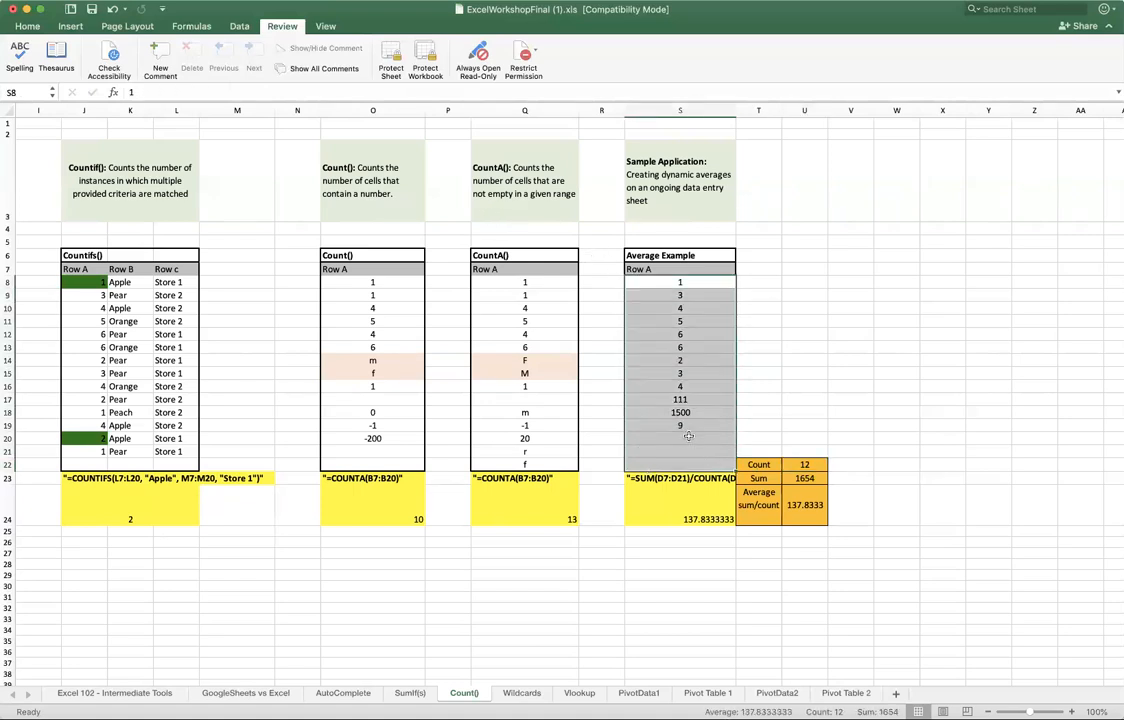
{"action": "left_click", "coordinate": [690, 438]}
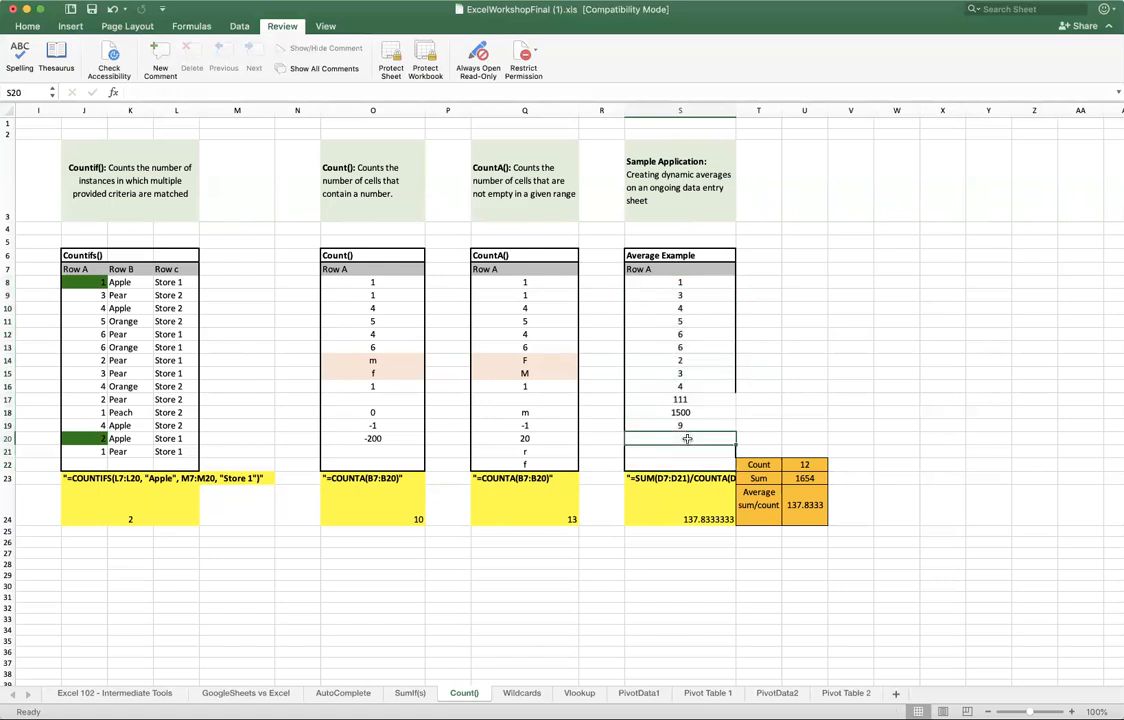
{"action": "type", "text": "10"}
{"action": "key", "text": "Return"}
{"action": "type", "text": "30"}
{"action": "left_click", "coordinate": [688, 441]}
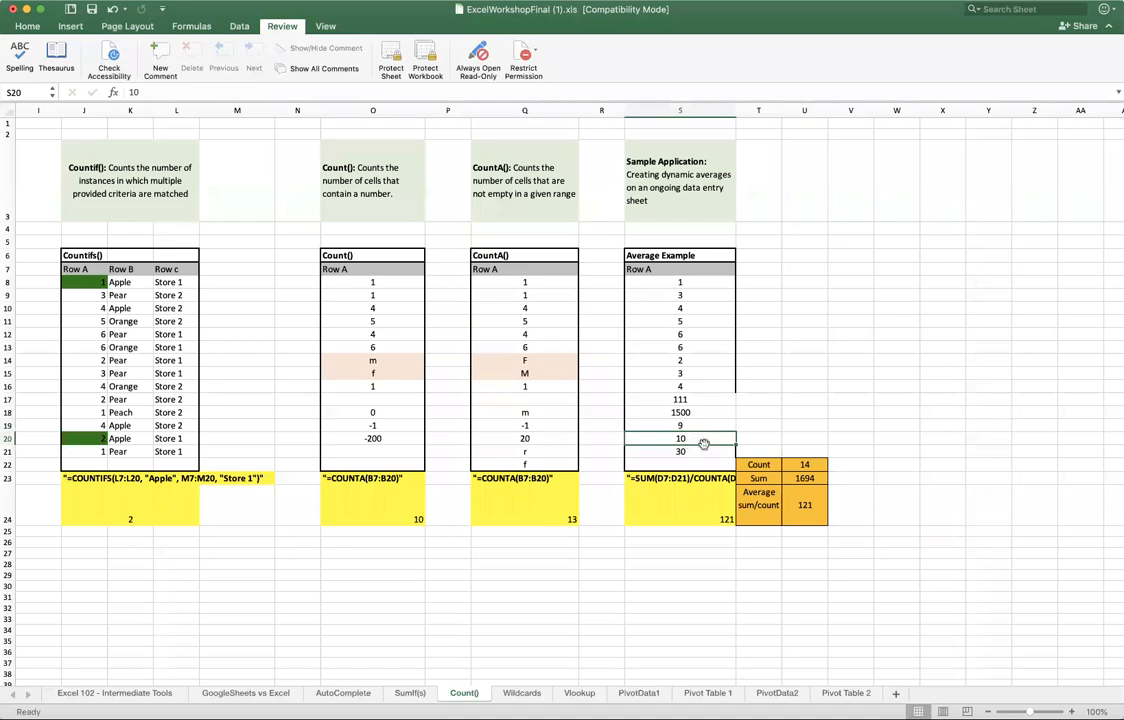
Step: Examine the Count, Sum and Average formulas in U22:U24 against the values in S8:S21
{"action": "left_click_drag", "start_coordinate": [760, 464], "coordinate": [802, 464]}
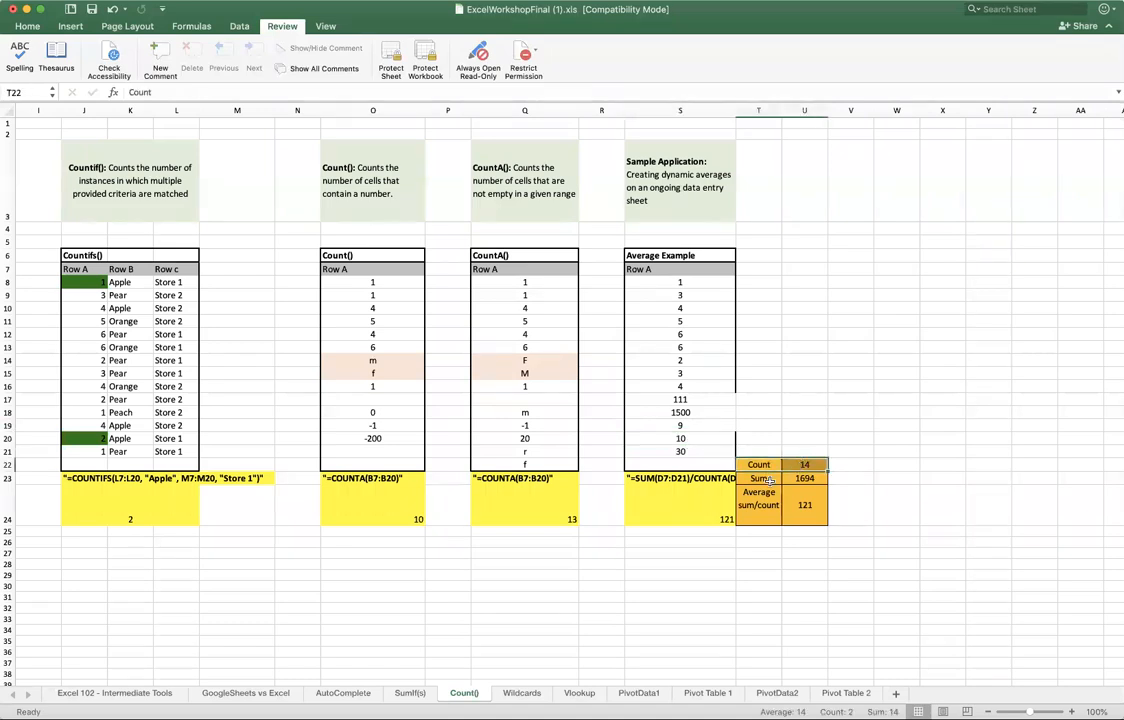
{"action": "left_click", "coordinate": [805, 478]}
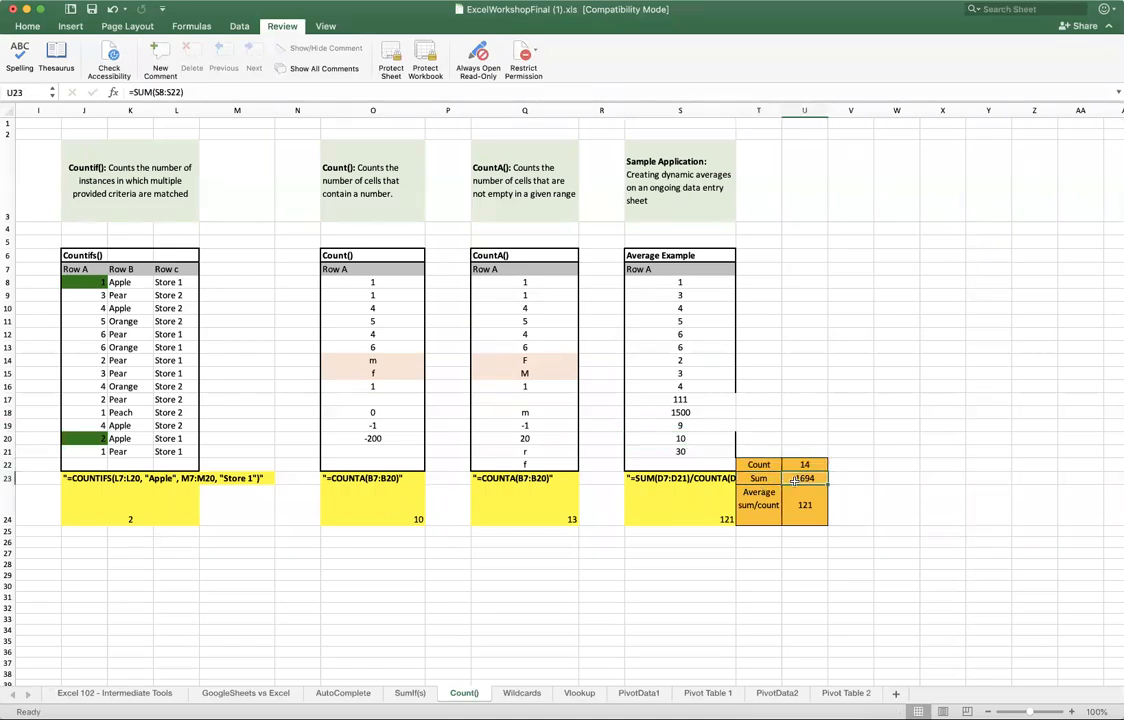
{"action": "left_click_drag", "start_coordinate": [680, 283], "coordinate": [688, 452]}
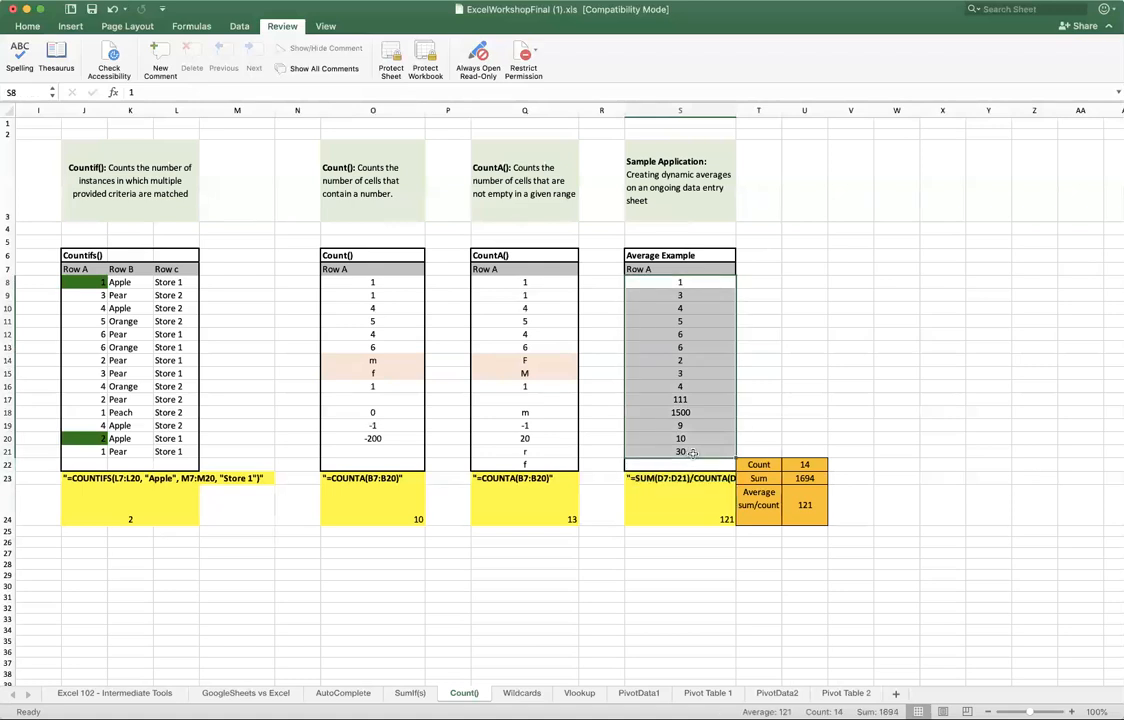
{"action": "left_click", "coordinate": [802, 465]}
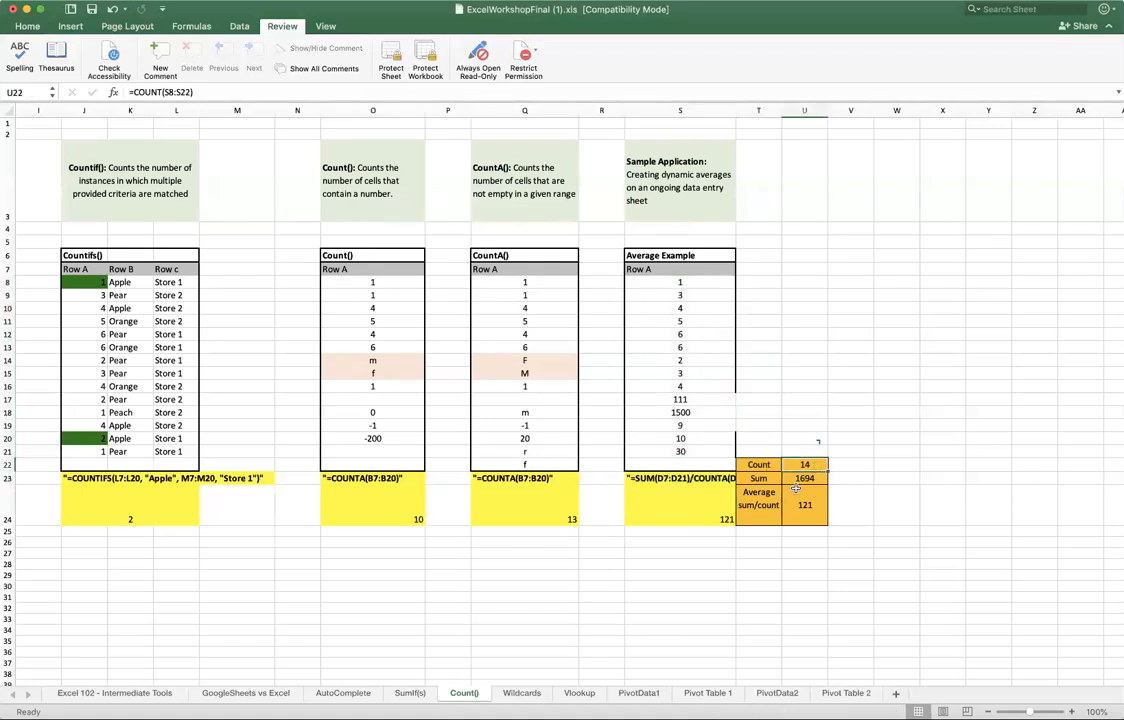
{"action": "left_click", "coordinate": [793, 478]}
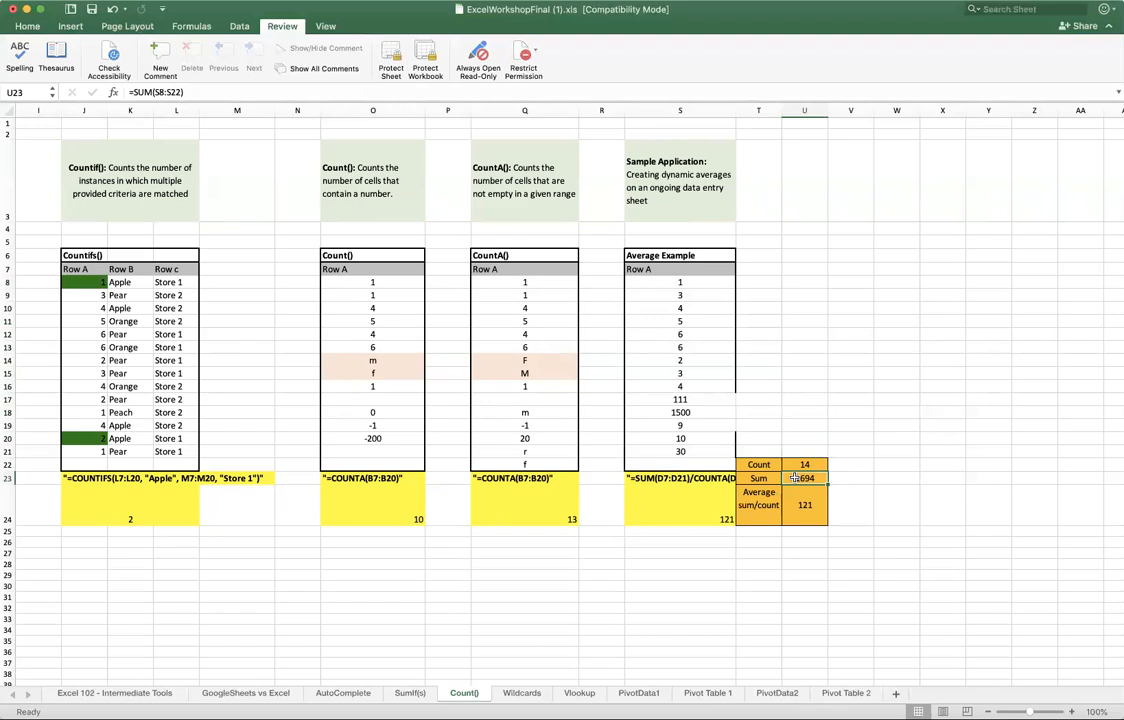
{"action": "left_click", "coordinate": [800, 507]}
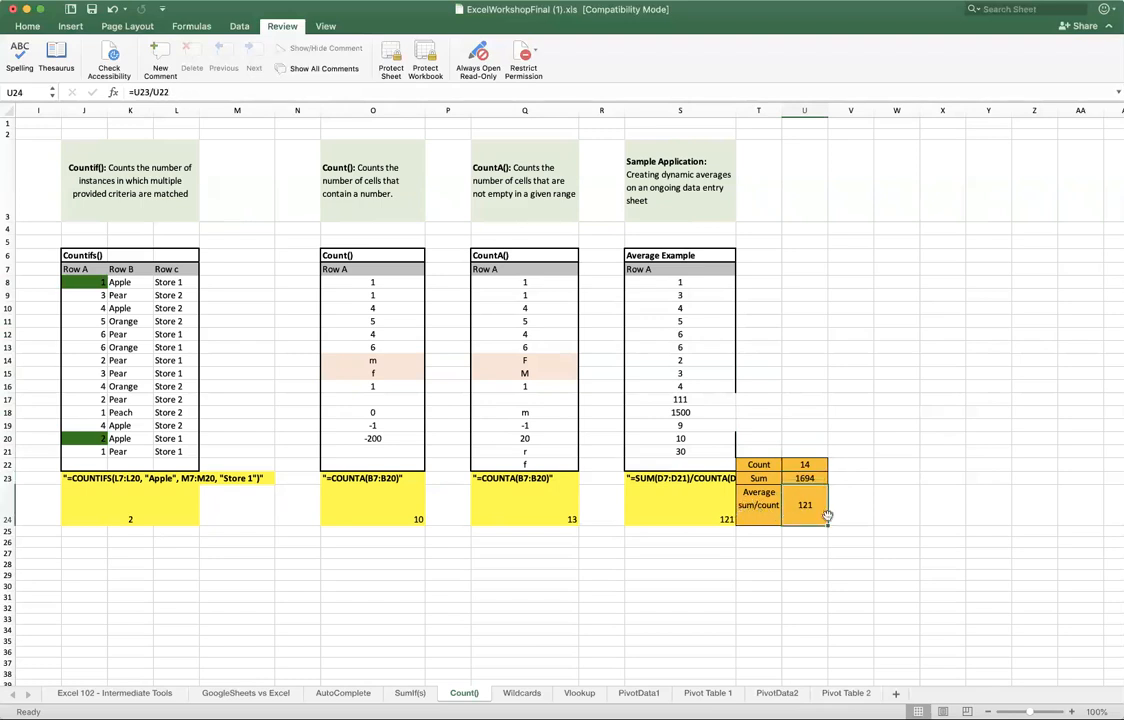
Step: Set S17, S18 and S21 of the Average Example column to 0
{"action": "left_click", "coordinate": [711, 433]}
{"action": "key", "text": "Up"}
{"action": "key", "text": "Up"}
{"action": "key", "text": "Up"}
{"action": "key", "text": "Down"}
{"action": "type", "text": "0"}
{"action": "key", "text": "Return"}
{"action": "key", "text": "Down"}
{"action": "key", "text": "Down"}
{"action": "type", "text": "0"}
{"action": "key", "text": "Return"}
{"action": "key", "text": "Up"}
{"action": "key", "text": "Up"}
{"action": "key", "text": "Up"}
{"action": "key", "text": "Up"}
{"action": "key", "text": "Up"}
{"action": "key", "text": "Up"}
{"action": "key", "text": "Up"}
{"action": "key", "text": "Down"}
{"action": "key", "text": "Down"}
{"action": "type", "text": "0"}
{"action": "key", "text": "Return"}
Step: Set S12 to 100 and S13 to -10000 in the Average Example column and review the whole example
{"action": "key", "text": "Up"}
{"action": "key", "text": "Up"}
{"action": "key", "text": "Up"}
{"action": "key", "text": "Up"}
{"action": "key", "text": "Up"}
{"action": "key", "text": "Up"}
{"action": "type", "text": "100"}
{"action": "key", "text": "Return"}
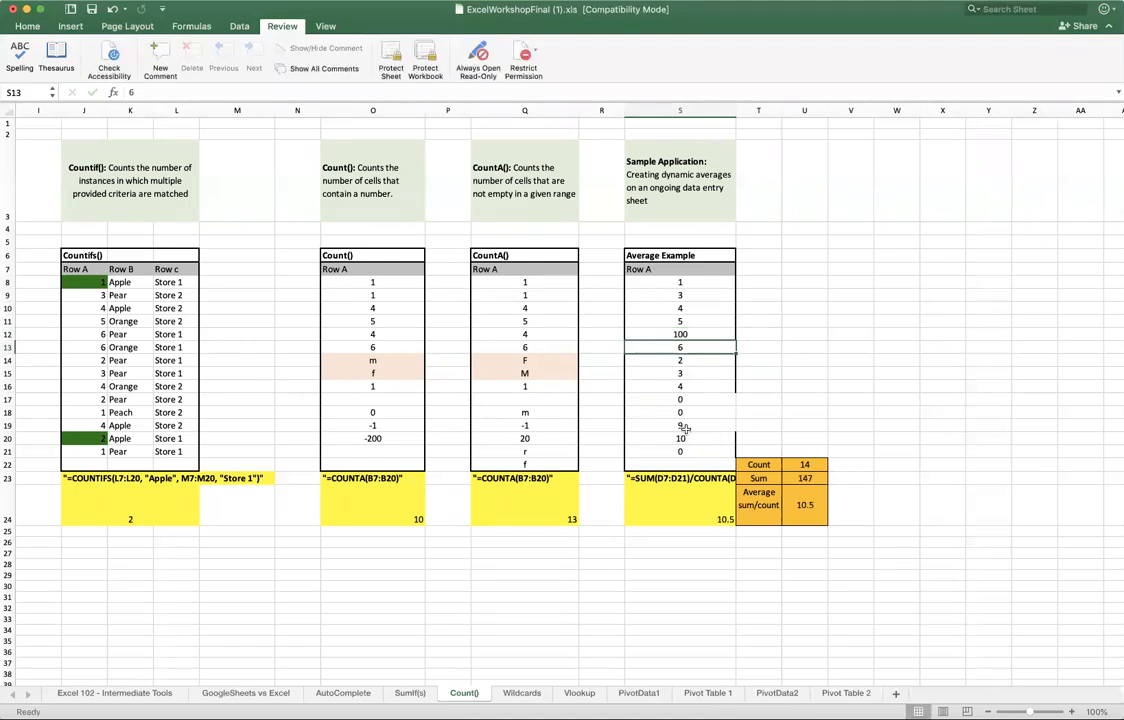
{"action": "type", "text": "-10000"}
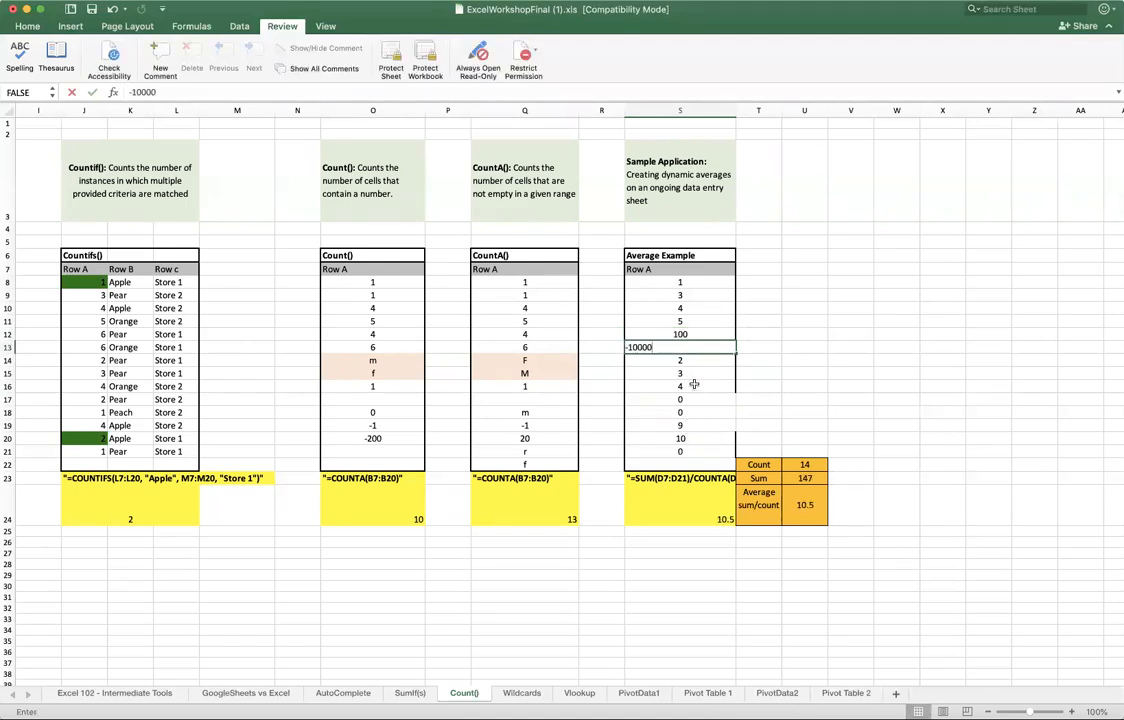
{"action": "key", "text": "Tab"}
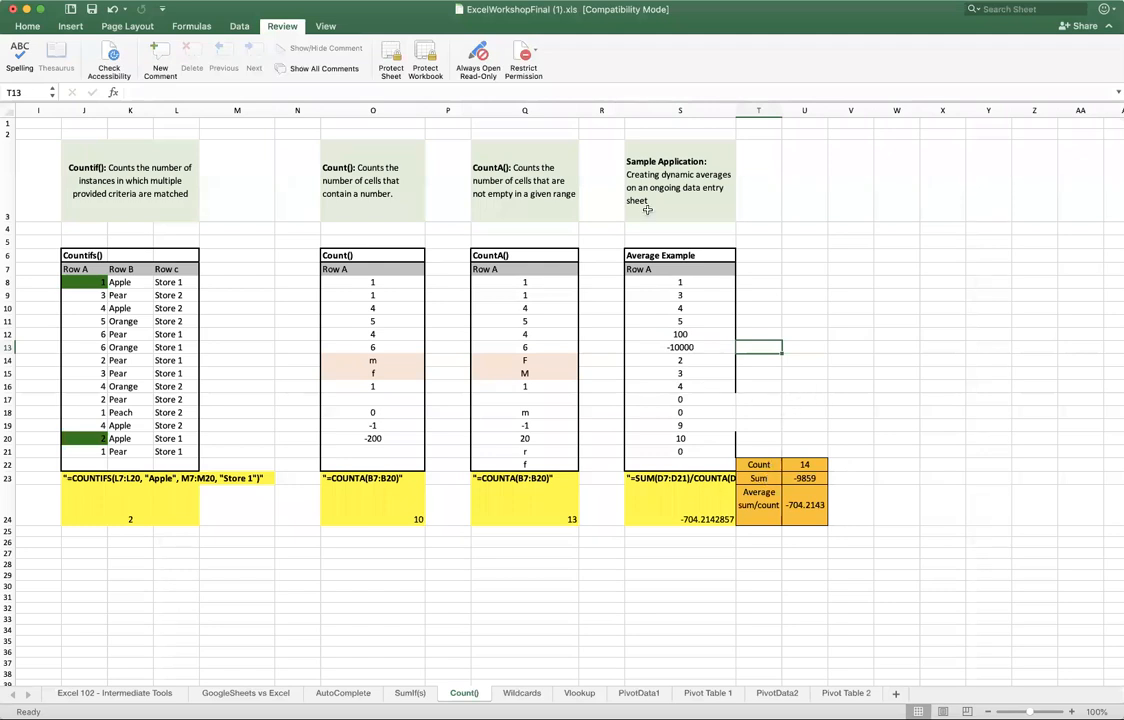
{"action": "left_click_drag", "start_coordinate": [649, 251], "coordinate": [810, 515]}
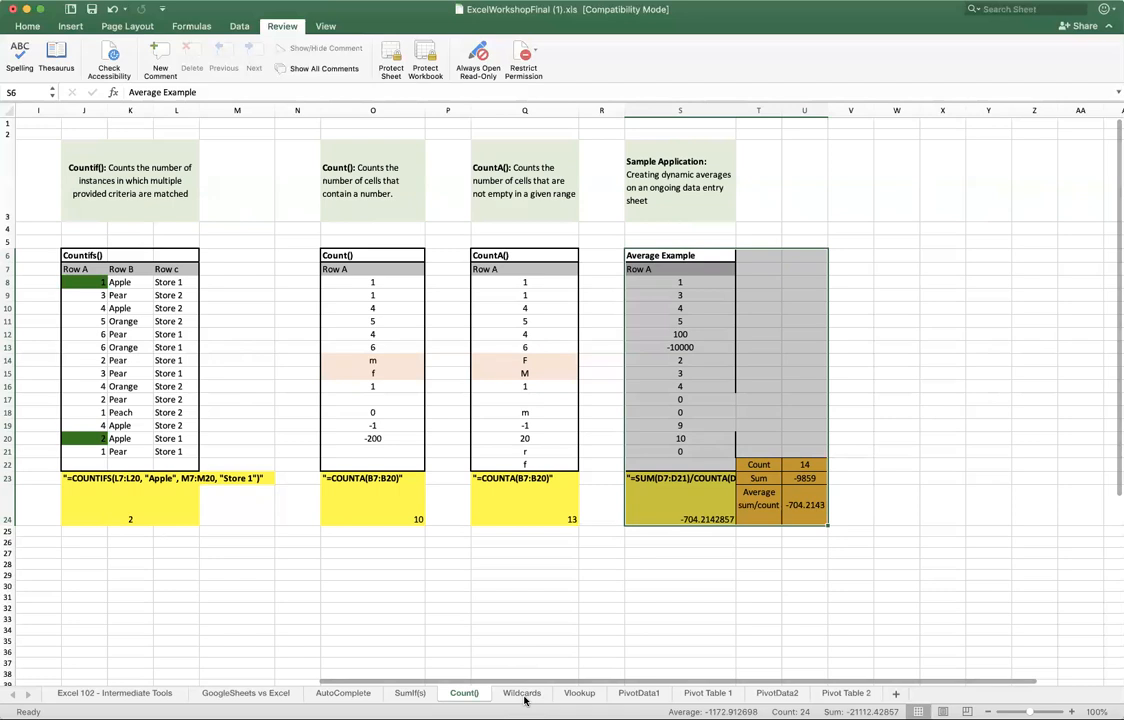
Step: Open the Wildcards sheet and examine the single-character "?" heading and the range and criterion of the COUNTIF text in B23
{"action": "left_click", "coordinate": [522, 694]}
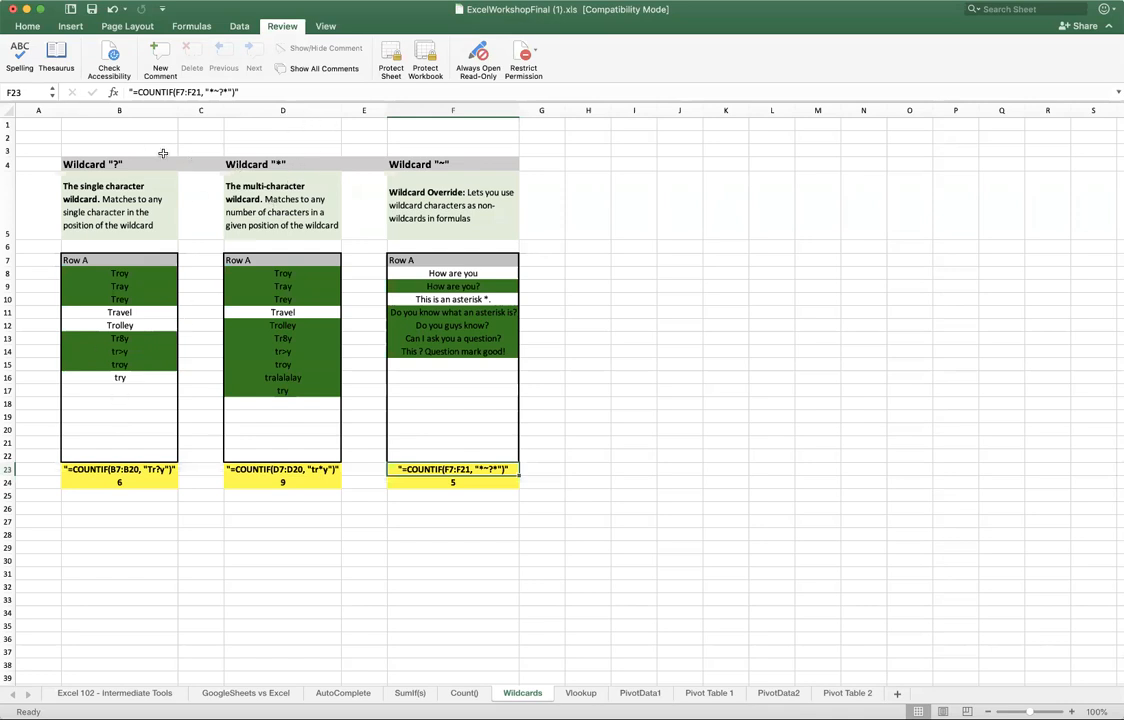
{"action": "left_click", "coordinate": [119, 166]}
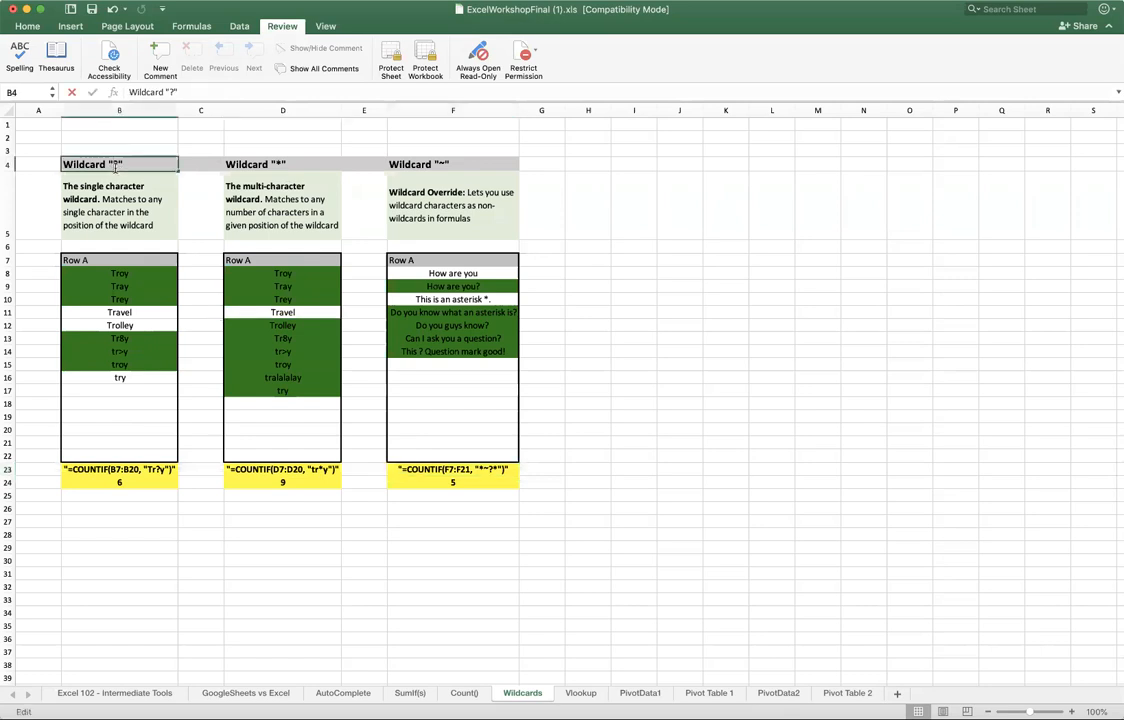
{"action": "double_click", "coordinate": [115, 166]}
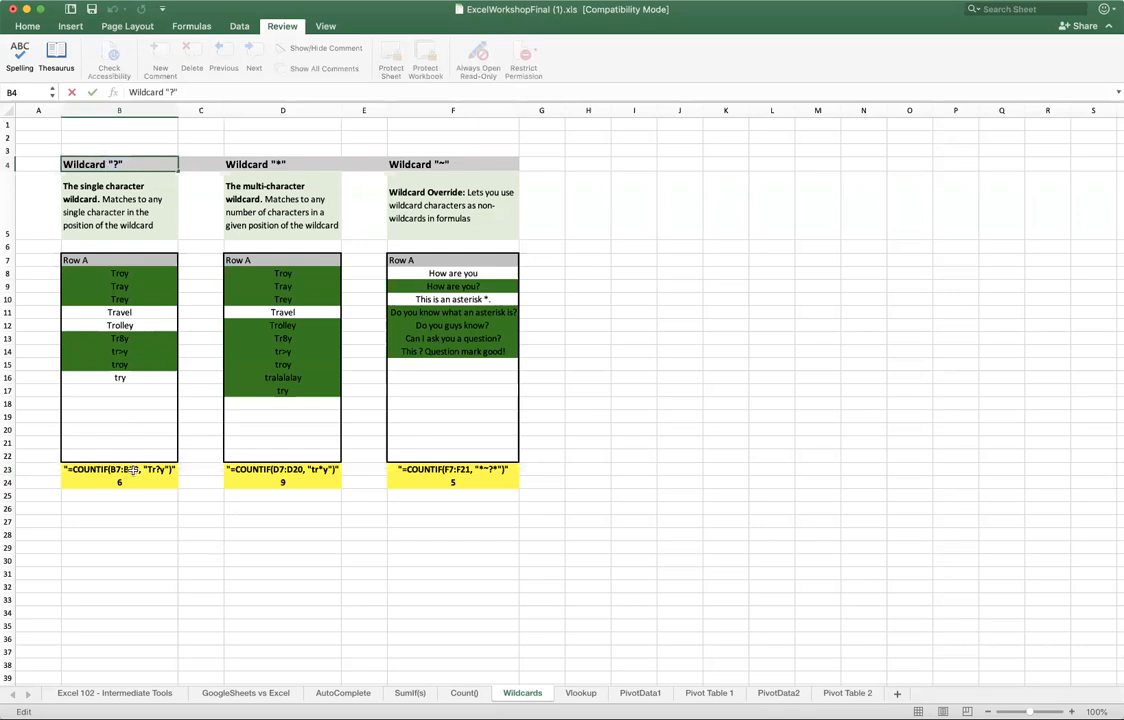
{"action": "left_click", "coordinate": [78, 469]}
{"action": "double_click", "coordinate": [78, 469]}
{"action": "left_click_drag", "start_coordinate": [64, 469], "coordinate": [110, 471]}
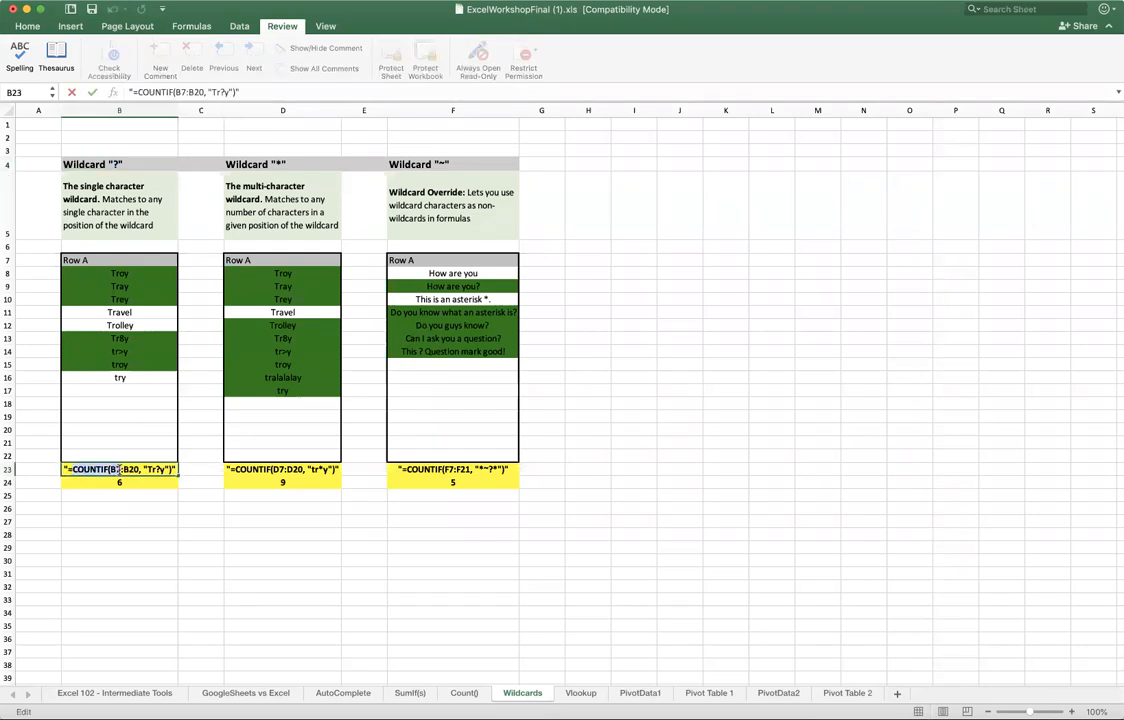
{"action": "left_click_drag", "start_coordinate": [108, 469], "coordinate": [139, 469]}
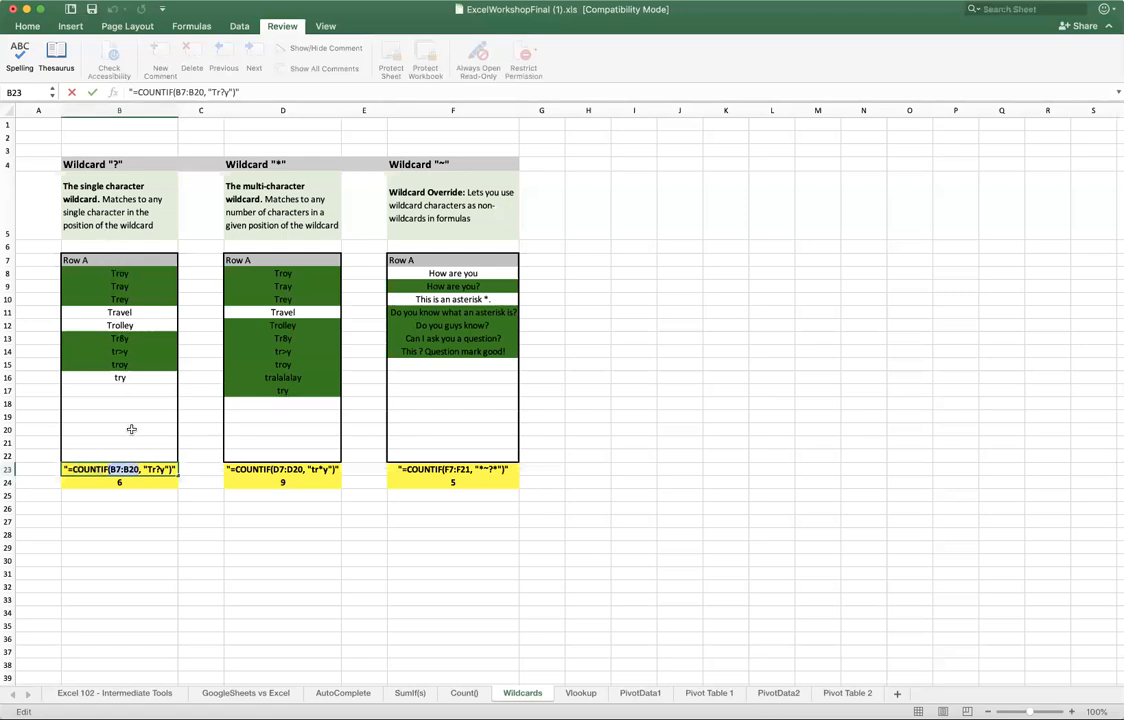
{"action": "left_click", "coordinate": [147, 470]}
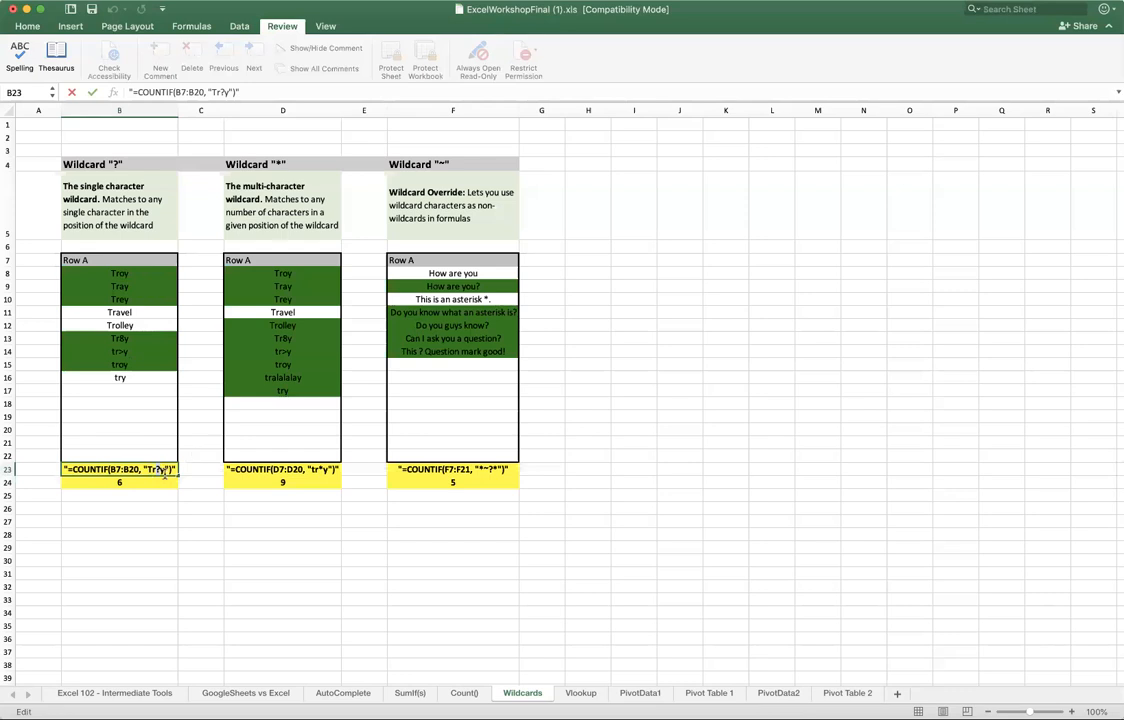
Step: Compare the entries in B8:B16, such as try, Travel, Trey, Tray and Trolley, with the "Tr?y" criterion in B23:B24
{"action": "left_click", "coordinate": [135, 379]}
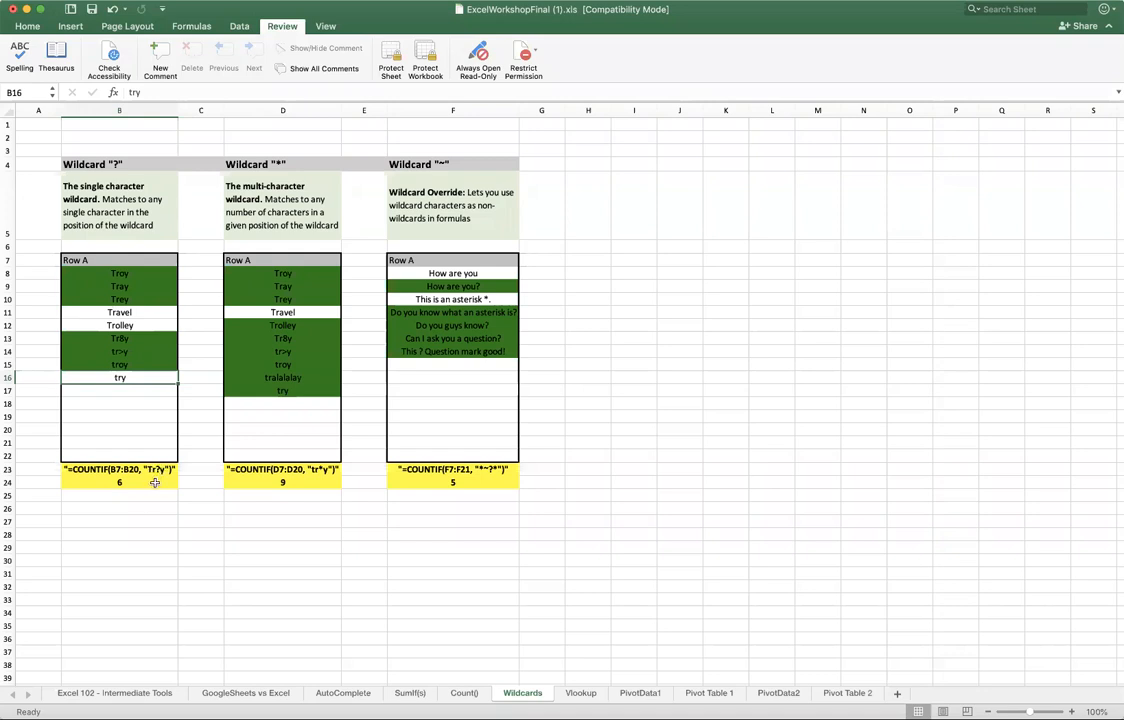
{"action": "left_click", "coordinate": [122, 312]}
{"action": "left_click", "coordinate": [130, 299]}
{"action": "left_click", "coordinate": [134, 287]}
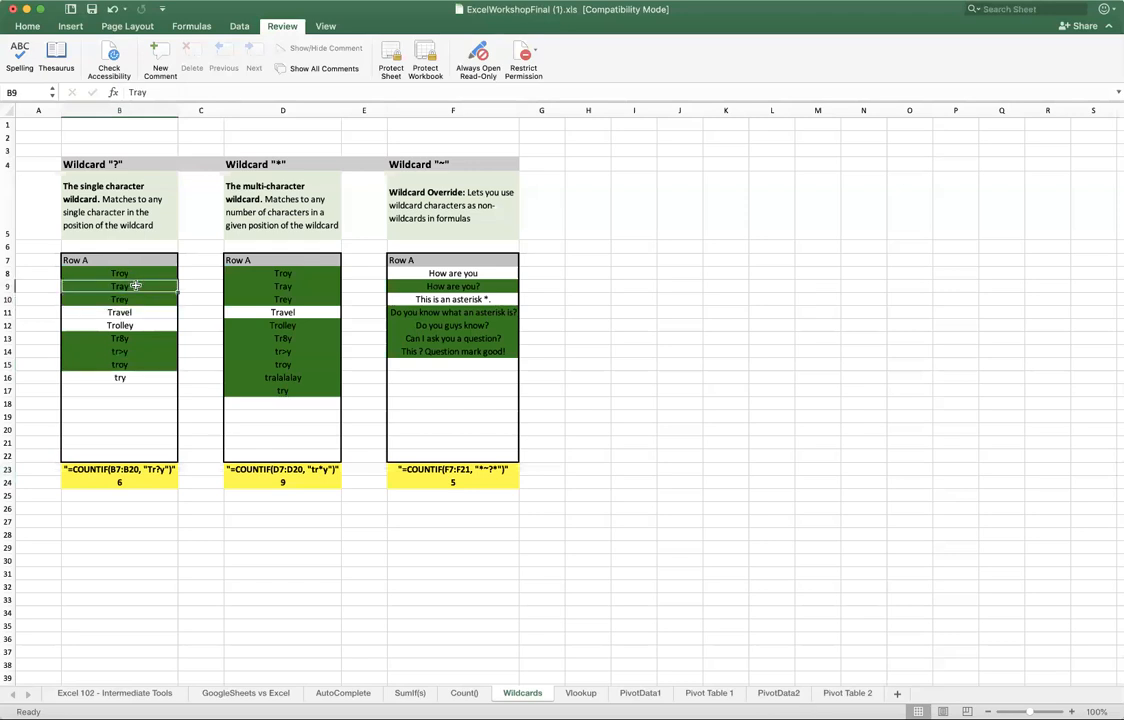
{"action": "left_click", "coordinate": [155, 486]}
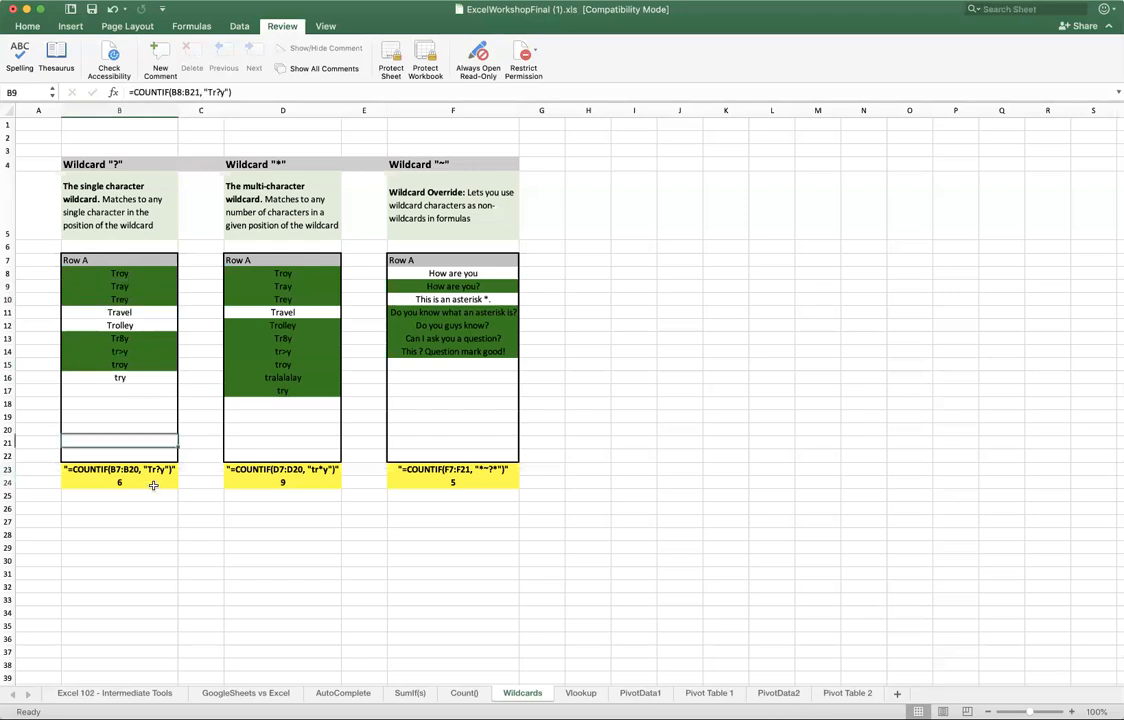
{"action": "left_click", "coordinate": [138, 378]}
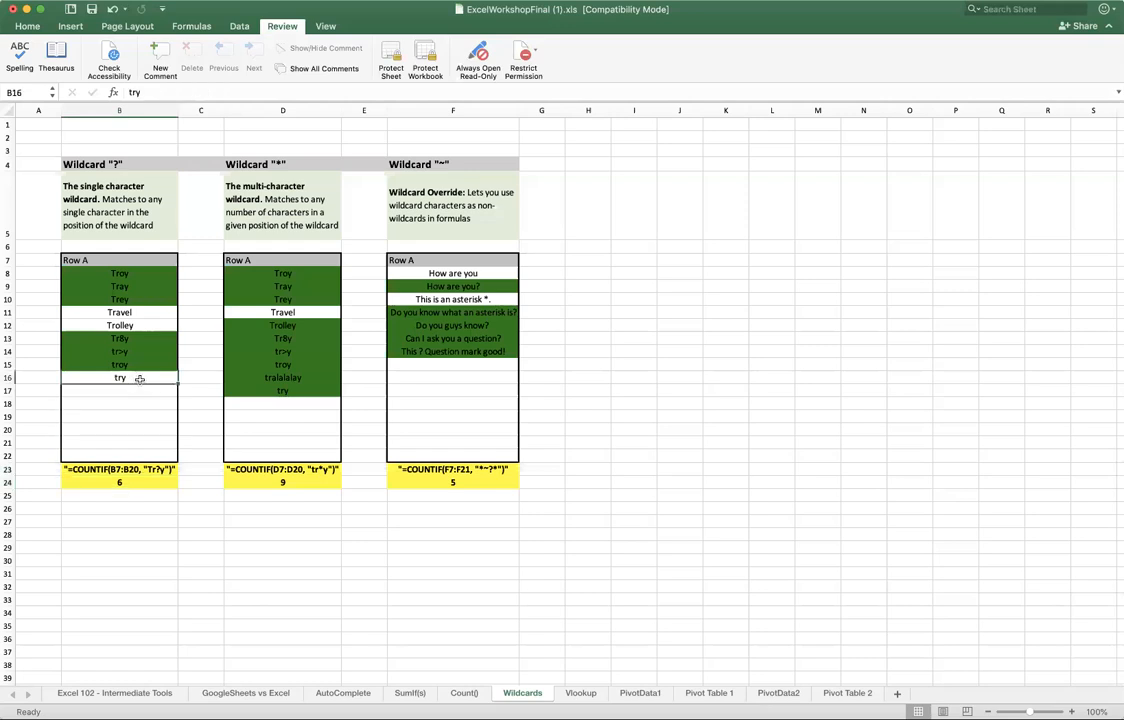
{"action": "left_click", "coordinate": [120, 325]}
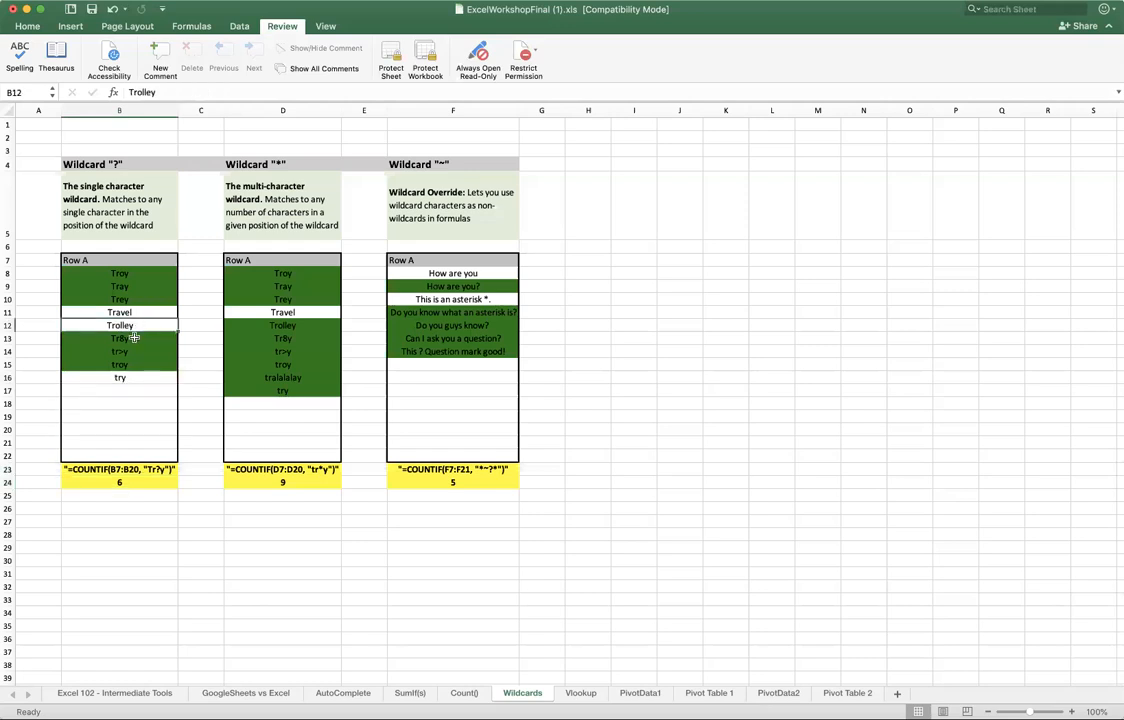
{"action": "double_click", "coordinate": [160, 470]}
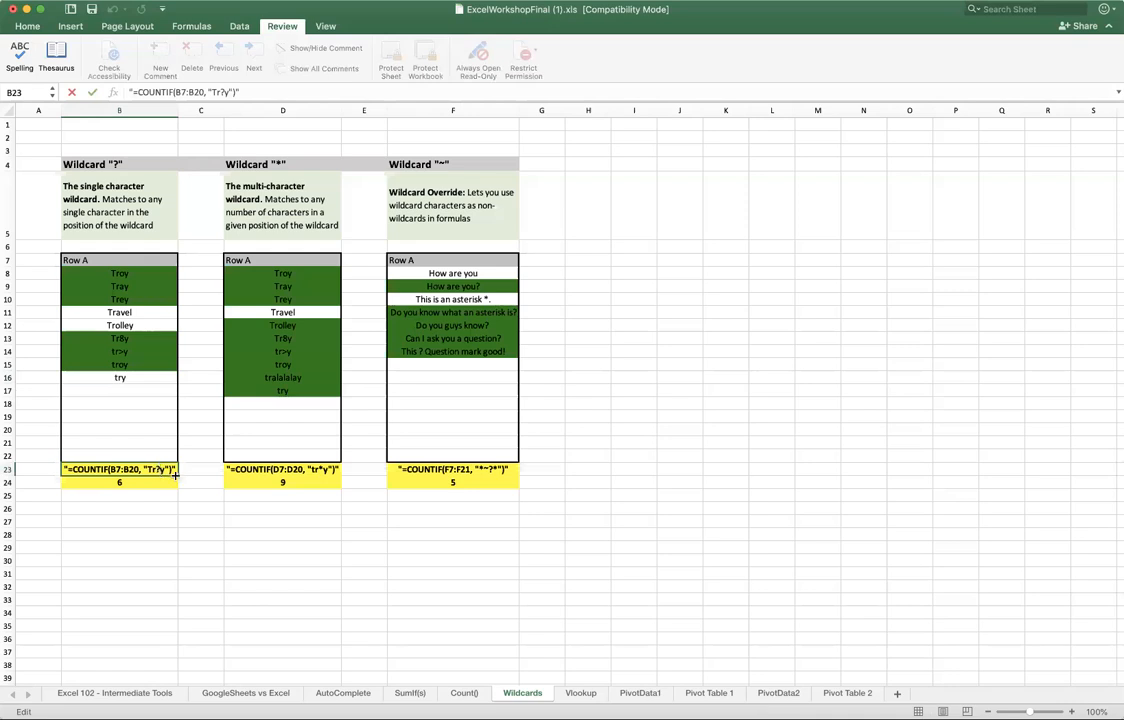
{"action": "left_click_drag", "start_coordinate": [155, 470], "coordinate": [163, 470]}
Step: Examine the multi-character "tr*y" criterion in D23 against the entries in D11:D16, including tralalalay and Travel
{"action": "left_click", "coordinate": [305, 470]}
{"action": "double_click", "coordinate": [251, 471]}
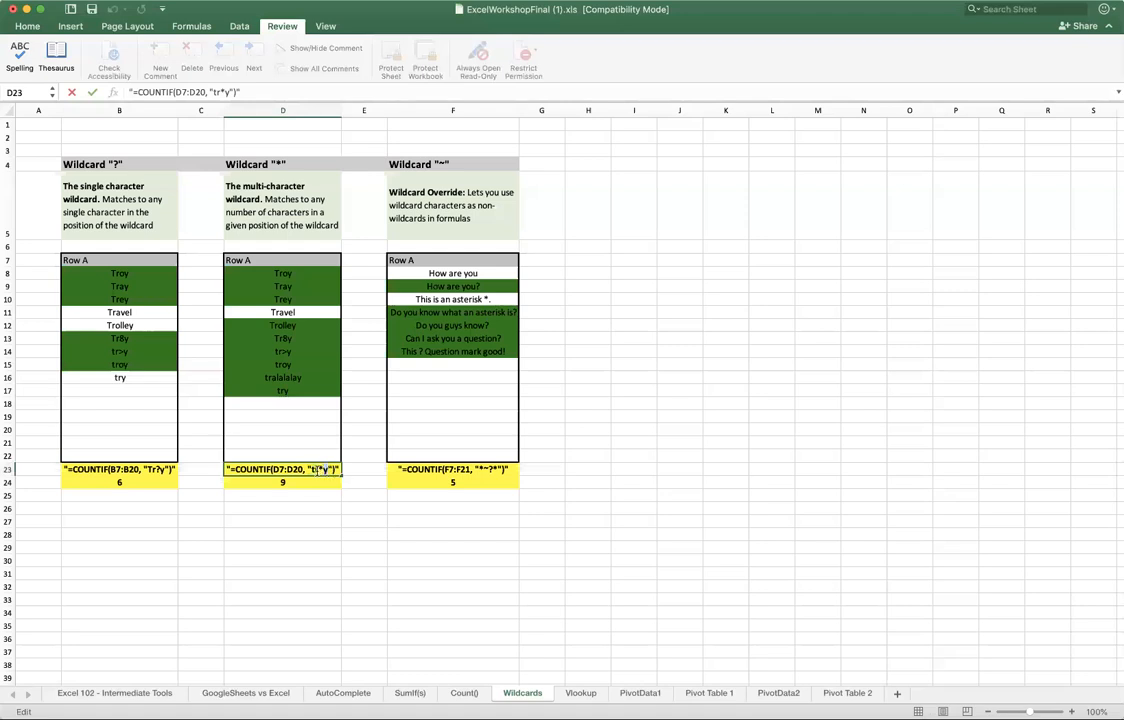
{"action": "left_click", "coordinate": [291, 380]}
{"action": "left_click", "coordinate": [292, 364]}
{"action": "left_click", "coordinate": [289, 351]}
{"action": "left_click", "coordinate": [289, 338]}
{"action": "left_click", "coordinate": [292, 325]}
{"action": "left_click", "coordinate": [285, 351]}
{"action": "double_click", "coordinate": [291, 381]}
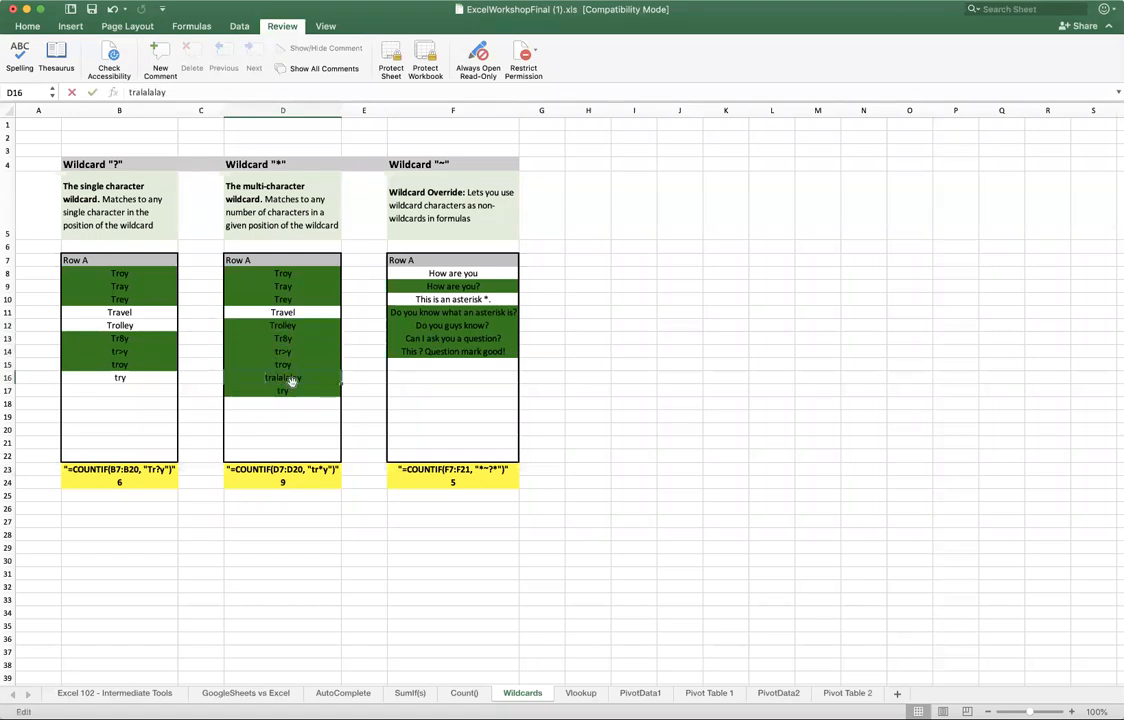
{"action": "double_click", "coordinate": [296, 379]}
{"action": "left_click", "coordinate": [302, 315]}
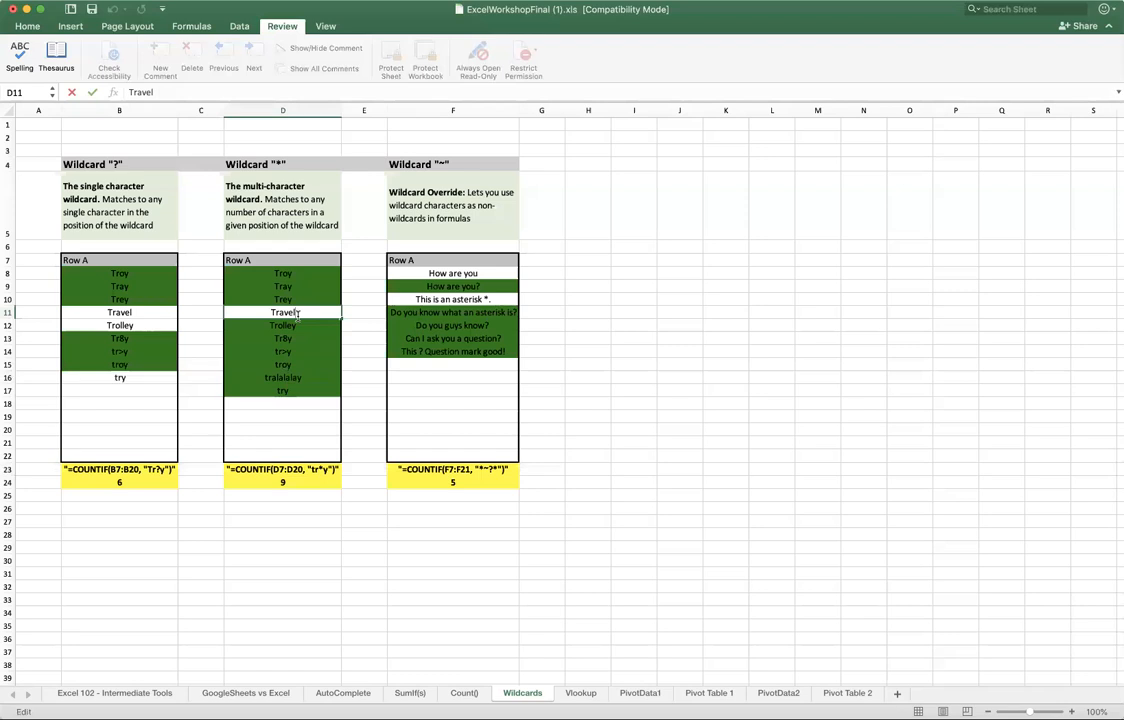
Step: Change the criterion in the COUNTIF text in D23 to "32*"
{"action": "double_click", "coordinate": [322, 470]}
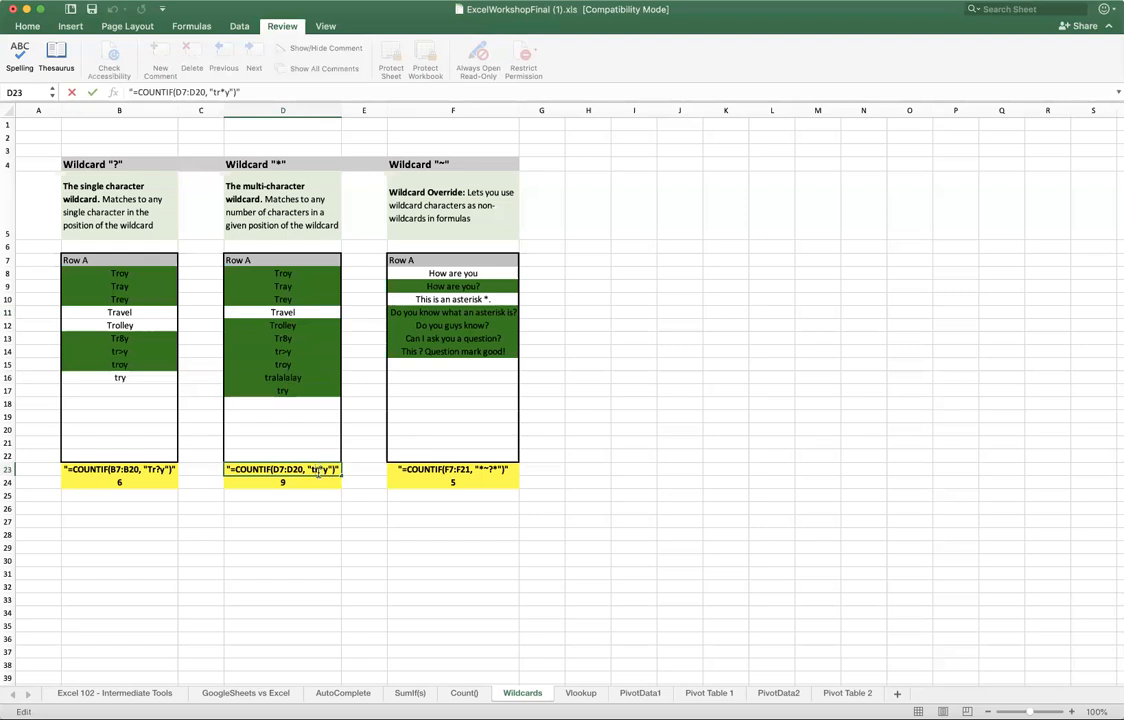
{"action": "key", "text": "BackSpace"}
{"action": "key", "text": "BackSpace"}
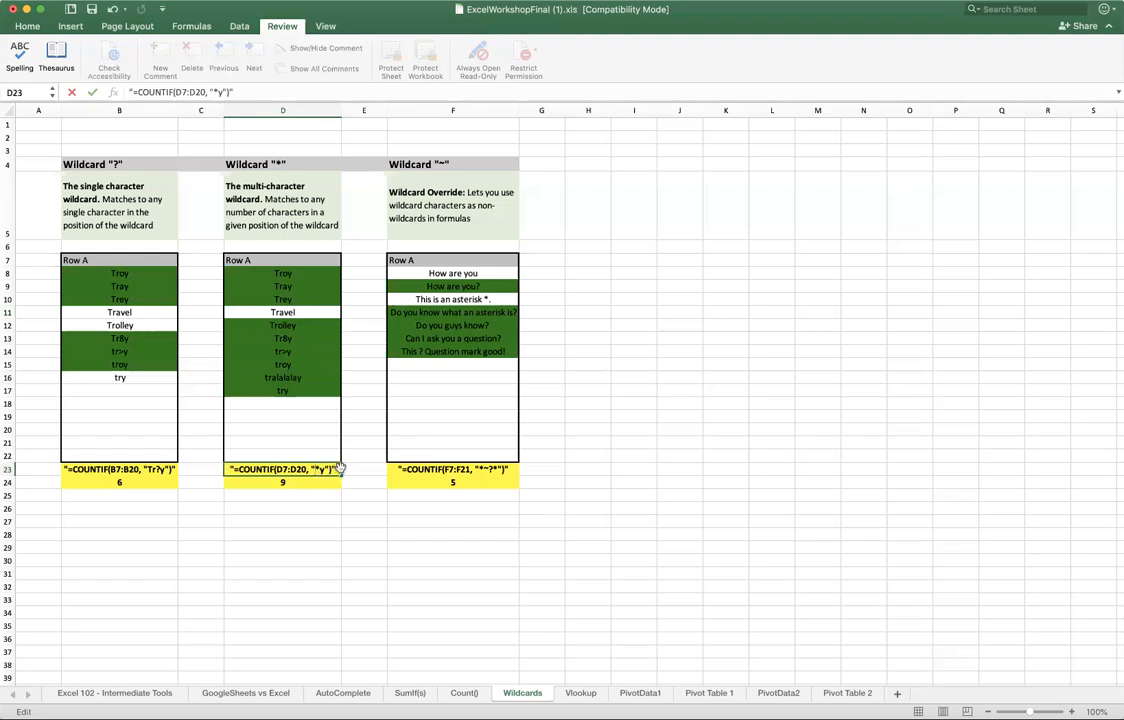
{"action": "left_click_drag", "start_coordinate": [315, 470], "coordinate": [321, 470]}
{"action": "left_click_drag", "start_coordinate": [320, 469], "coordinate": [328, 472]}
{"action": "key", "text": "BackSpace"}
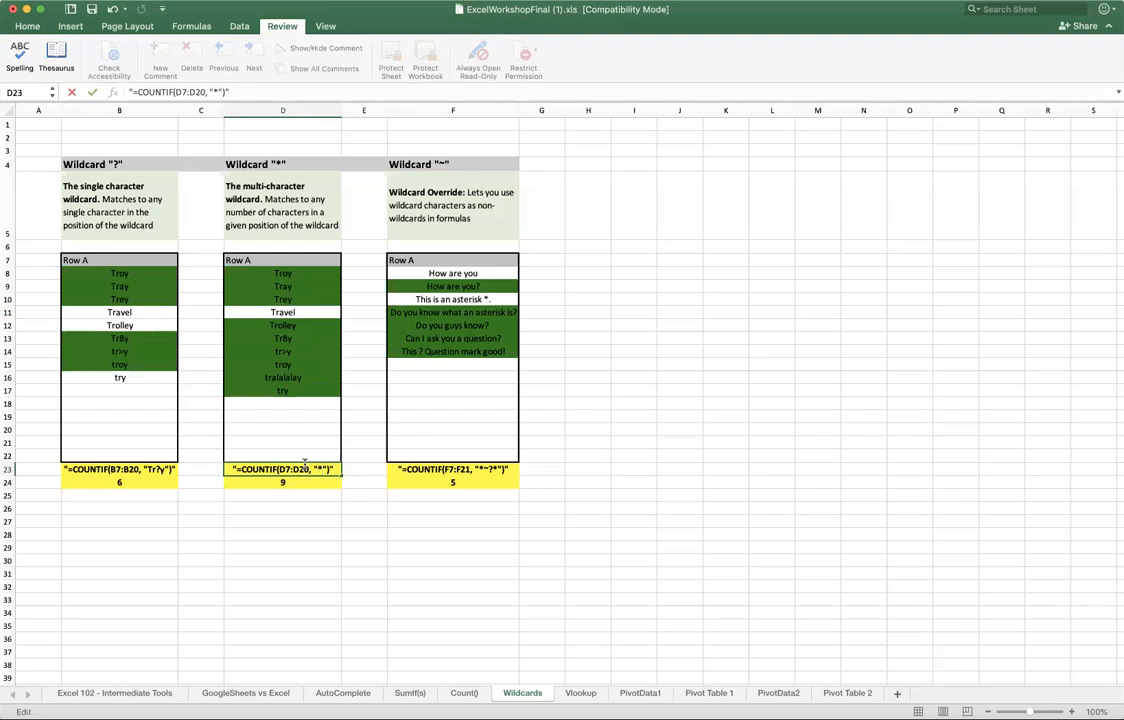
{"action": "type", "text": "32"}
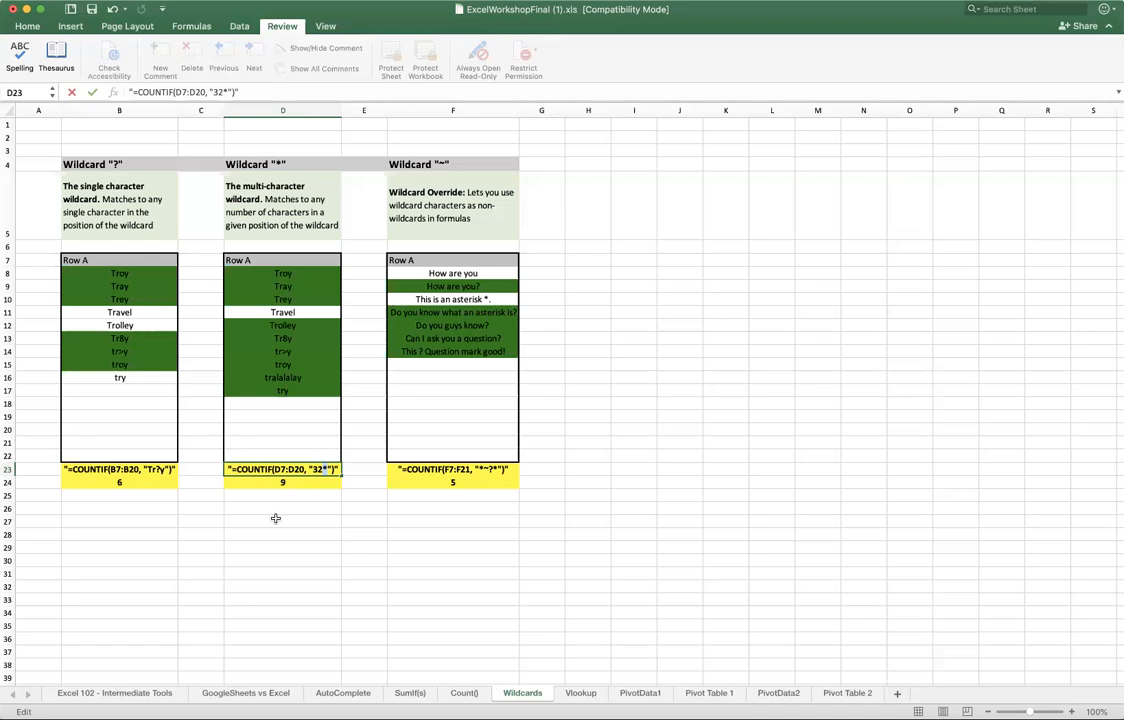
{"action": "key", "text": "BackSpace"}
{"action": "type", "text": "32"}
Step: Review the "?", "*" and "~" wildcard headings and examine the COUNTIF text in F23 with its range F7:F21 and criterion "*~?*"
{"action": "left_click", "coordinate": [117, 166]}
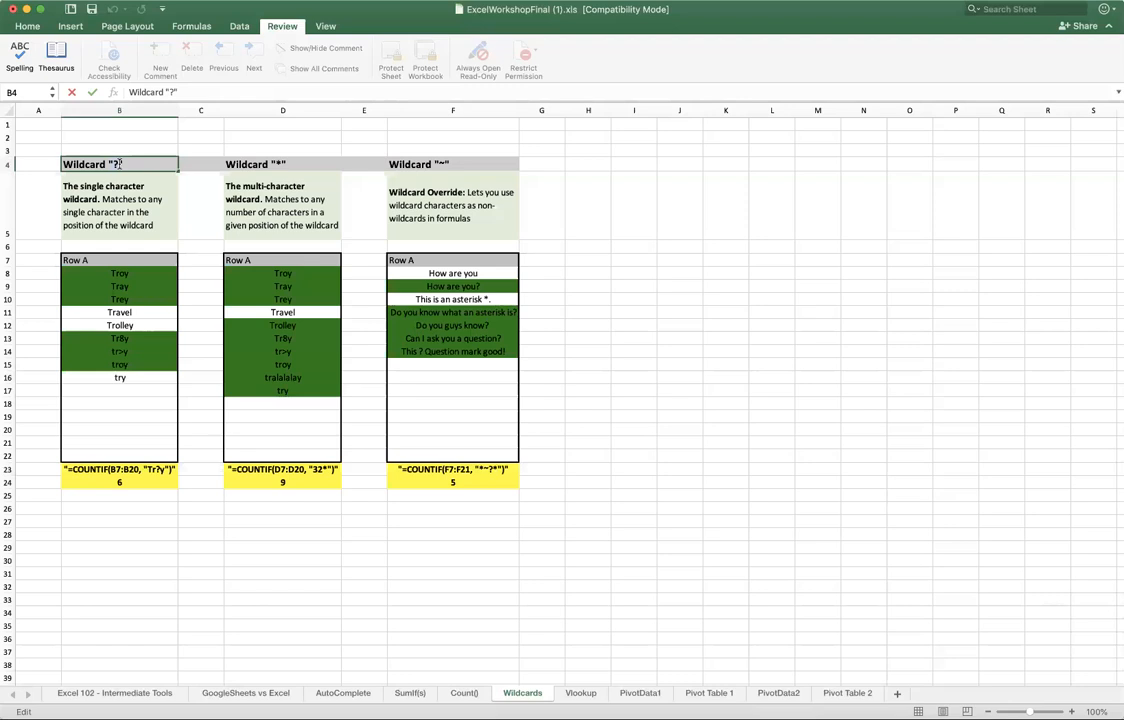
{"action": "left_click", "coordinate": [438, 163]}
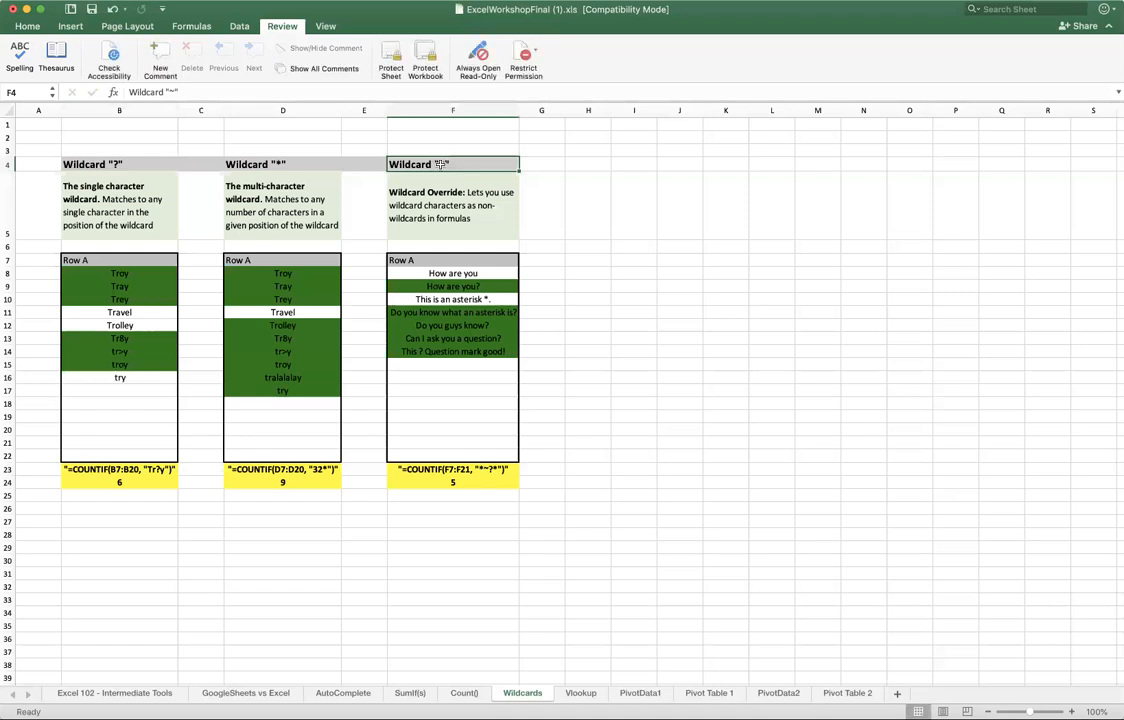
{"action": "double_click", "coordinate": [441, 163]}
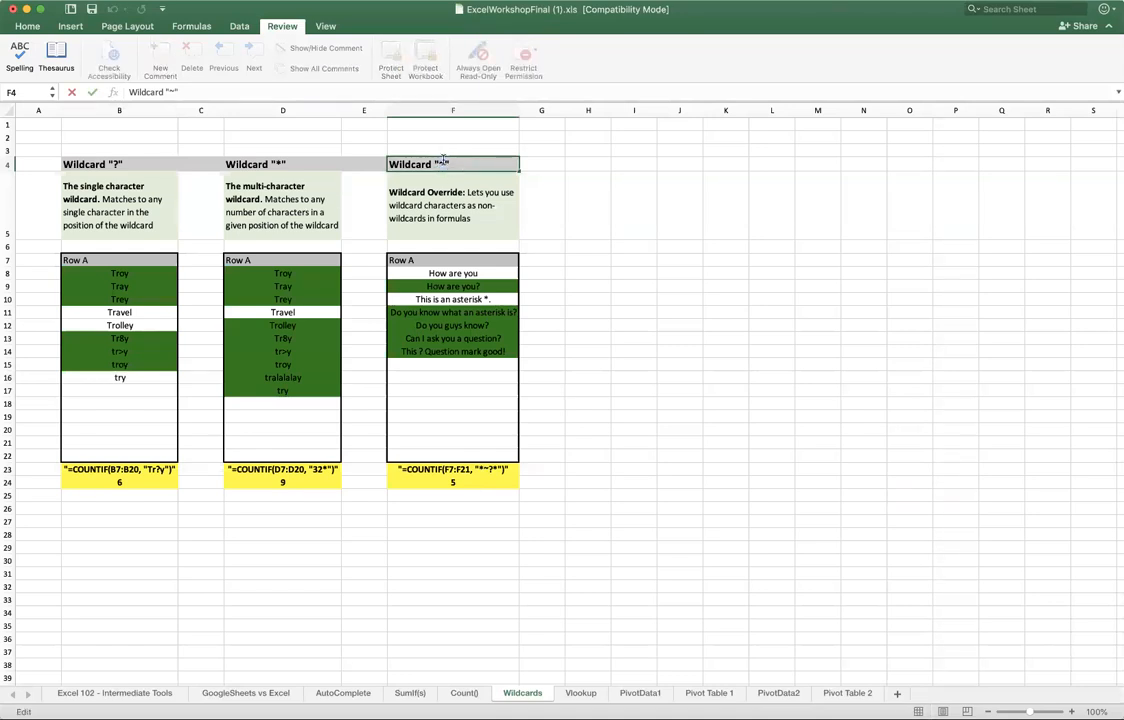
{"action": "double_click", "coordinate": [276, 162]}
{"action": "double_click", "coordinate": [117, 165]}
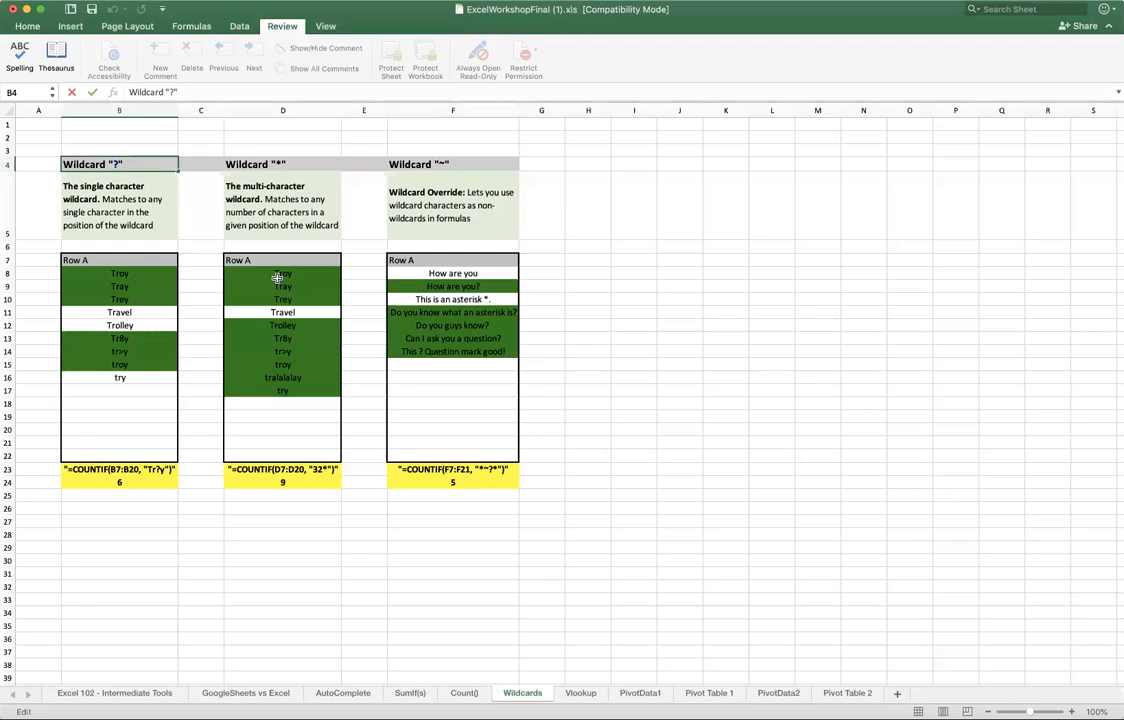
{"action": "left_click", "coordinate": [453, 471]}
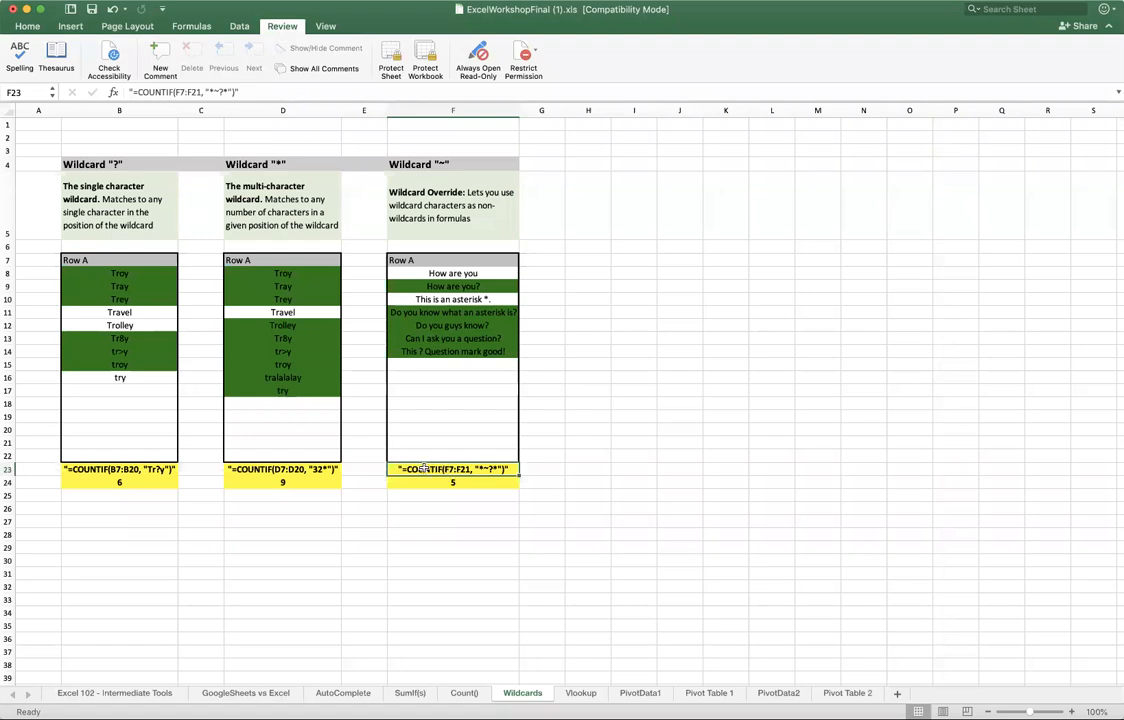
{"action": "double_click", "coordinate": [437, 470]}
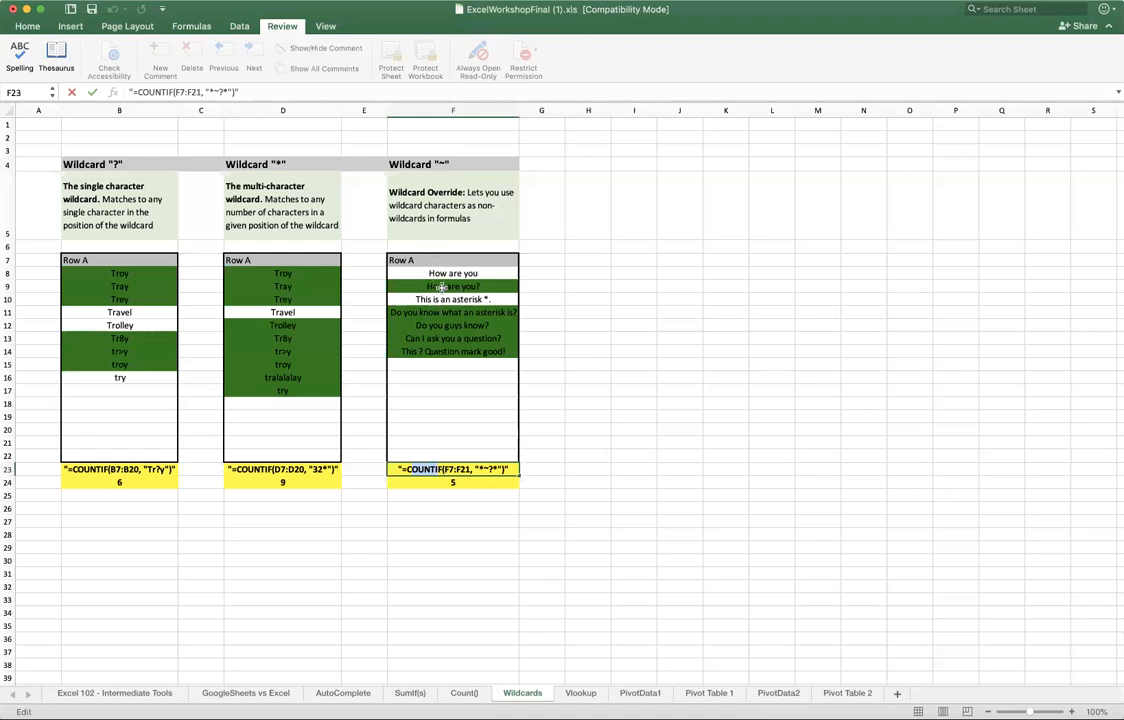
{"action": "double_click", "coordinate": [465, 470]}
{"action": "left_click", "coordinate": [449, 471]}
{"action": "left_click_drag", "start_coordinate": [400, 261], "coordinate": [430, 445]}
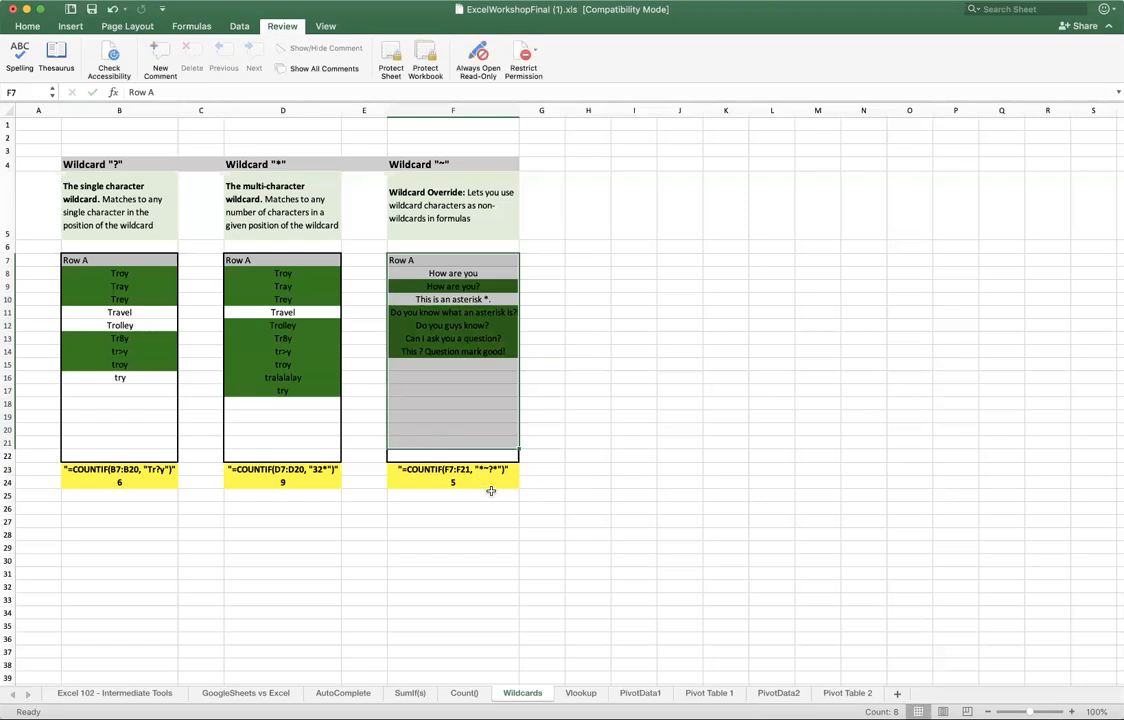
{"action": "double_click", "coordinate": [475, 469]}
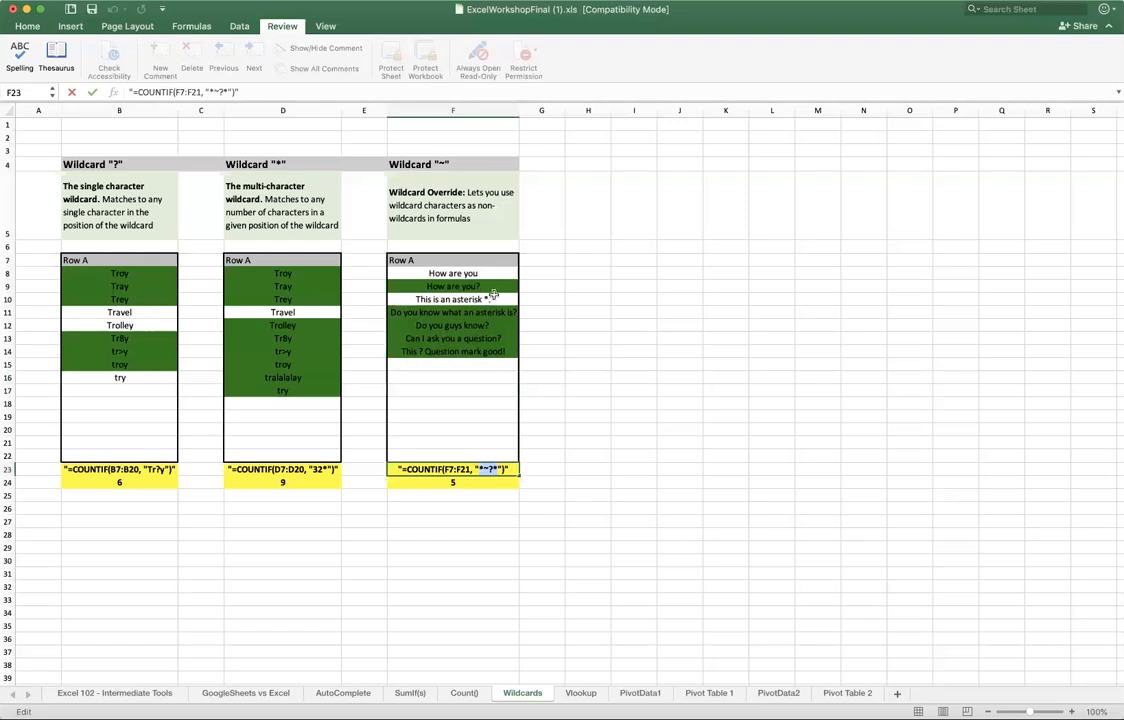
Step: Go through the sentences in F8:F14 one by one, checking each for a literal question mark
{"action": "left_click", "coordinate": [445, 273]}
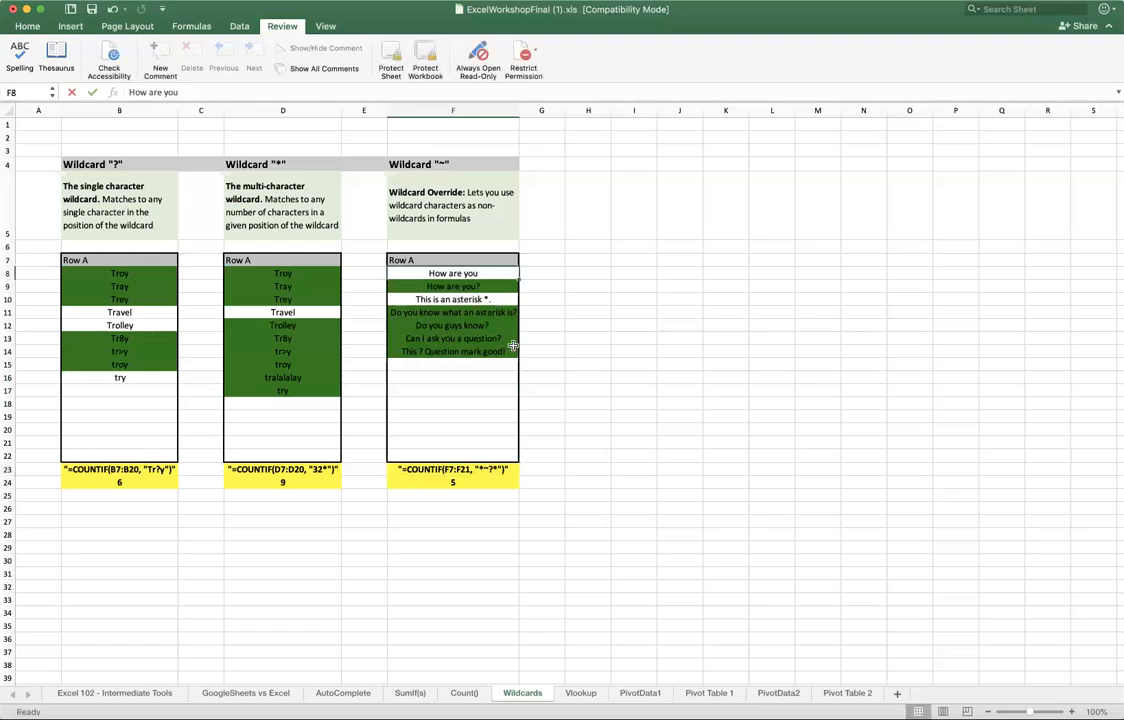
{"action": "key", "text": "Down"}
{"action": "key", "text": "Up"}
{"action": "key", "text": "Down"}
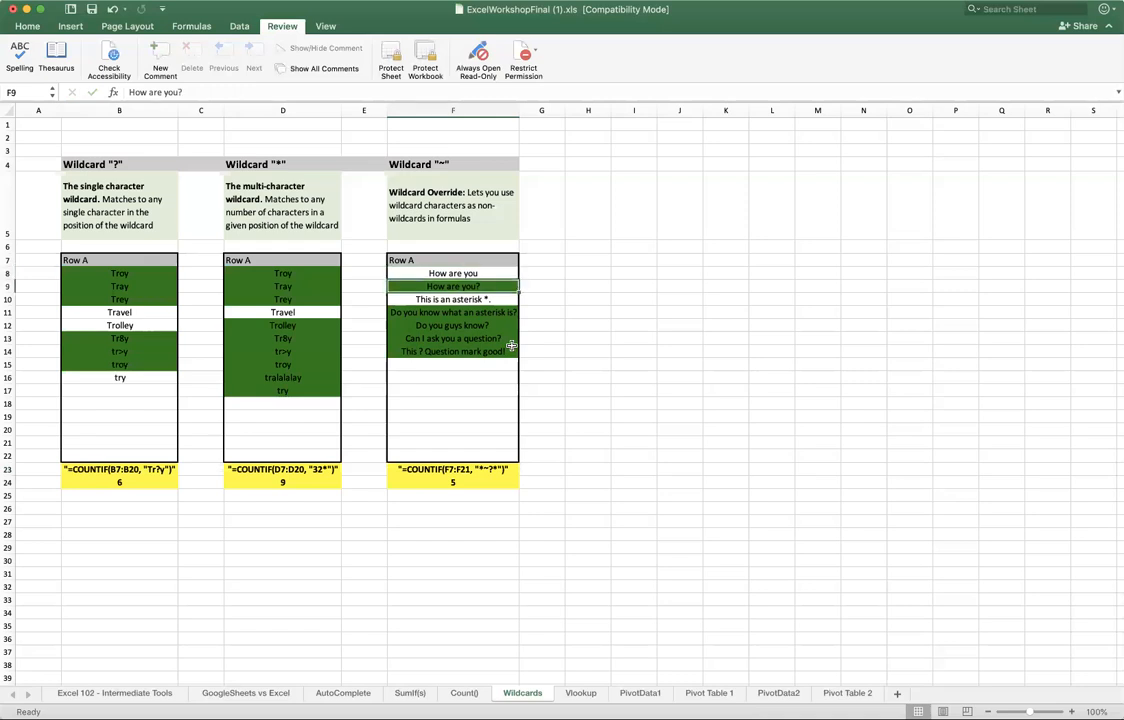
{"action": "key", "text": "Down"}
{"action": "key", "text": "Down"}
{"action": "key", "text": "Down"}
{"action": "key", "text": "Down"}
{"action": "key", "text": "Down"}
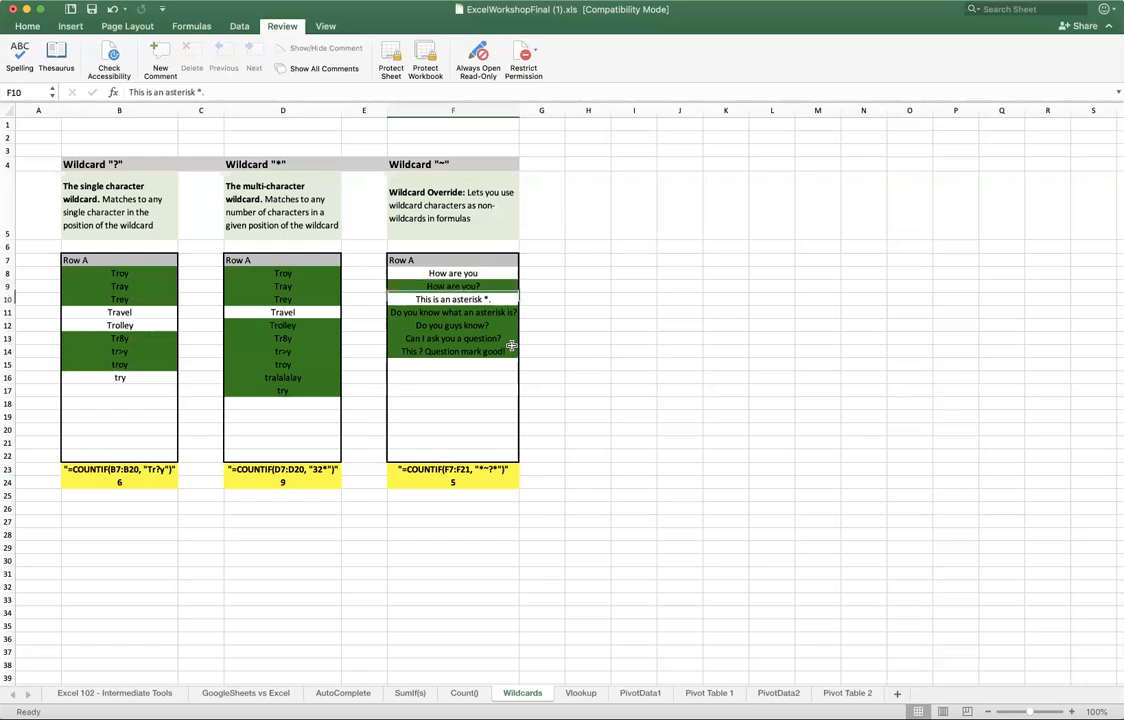
{"action": "double_click", "coordinate": [450, 353]}
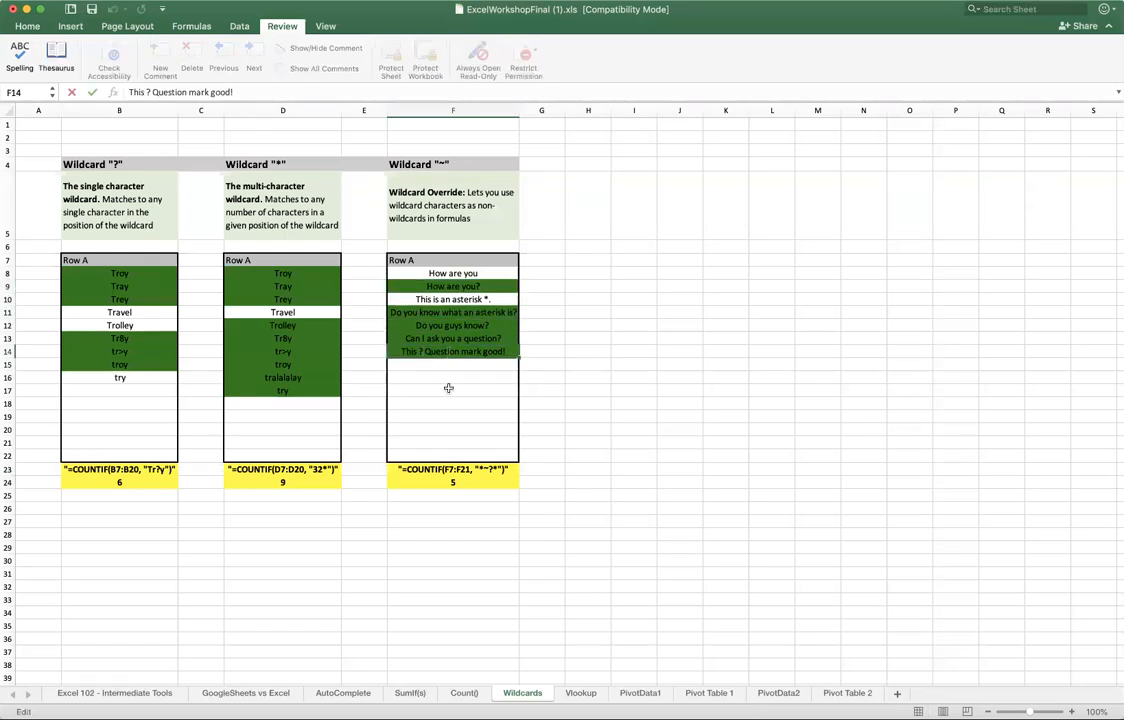
{"action": "left_click", "coordinate": [447, 388]}
{"action": "left_click", "coordinate": [436, 353]}
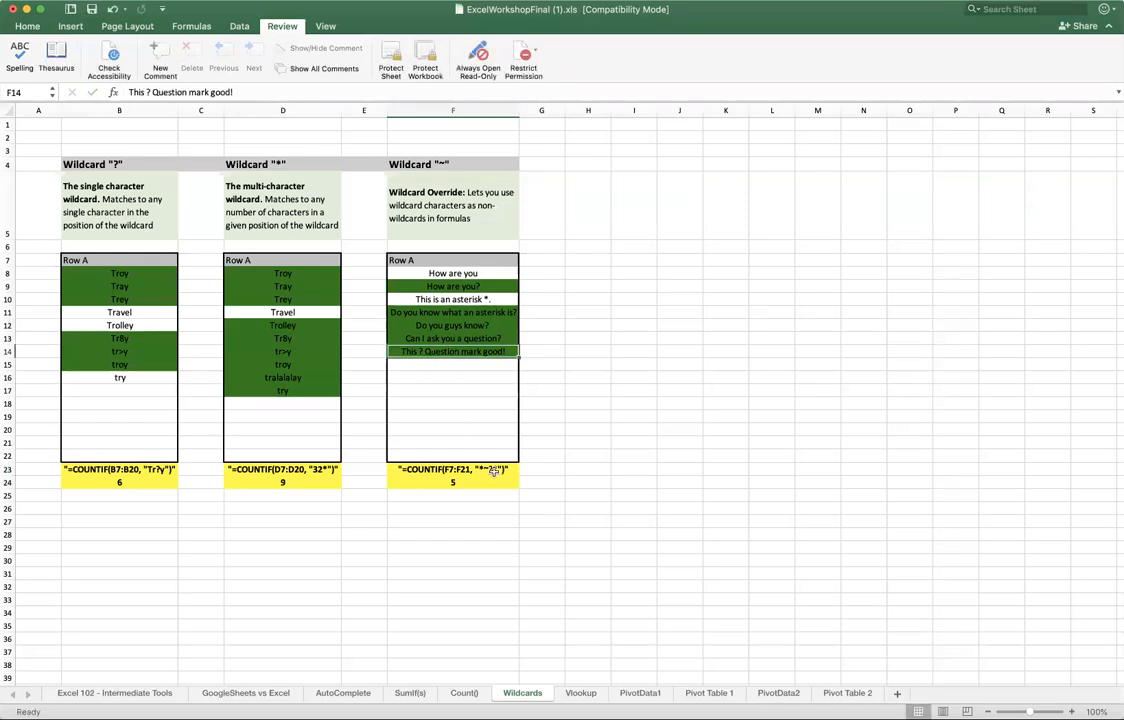
Step: Inspect the live COUNTIF formula in F24 and compare it with the highlighted question-mark sentences in F8:F14
{"action": "left_click", "coordinate": [468, 469]}
{"action": "left_click", "coordinate": [473, 487]}
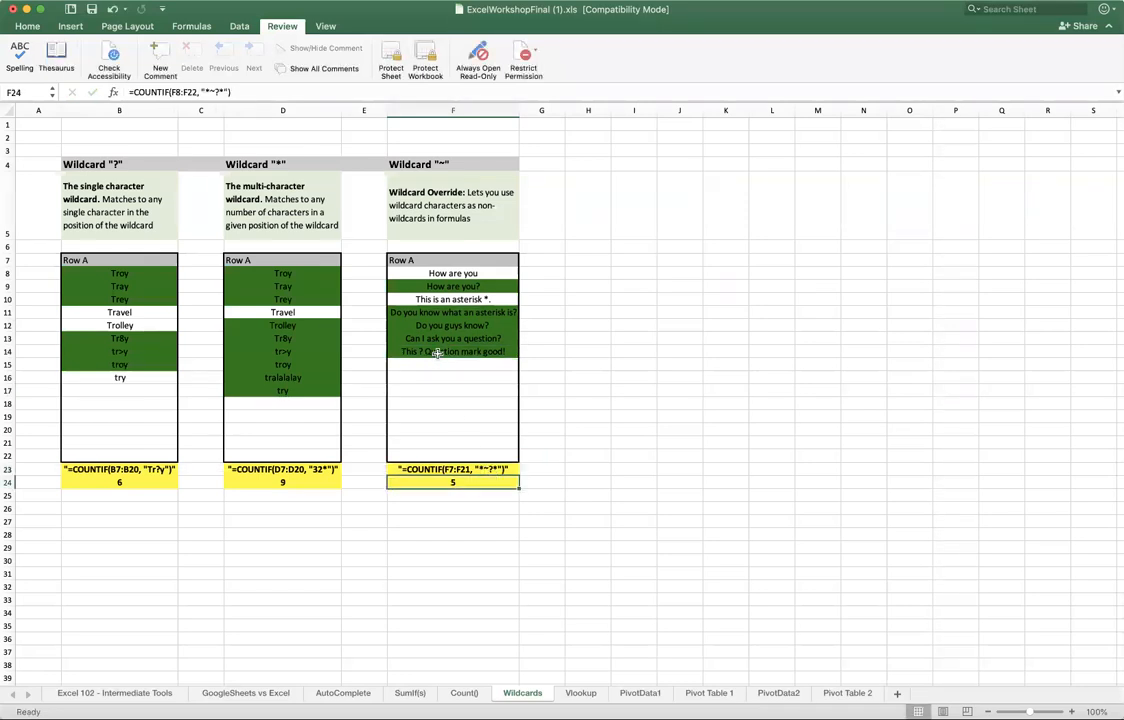
{"action": "left_click_drag", "start_coordinate": [455, 277], "coordinate": [461, 347]}
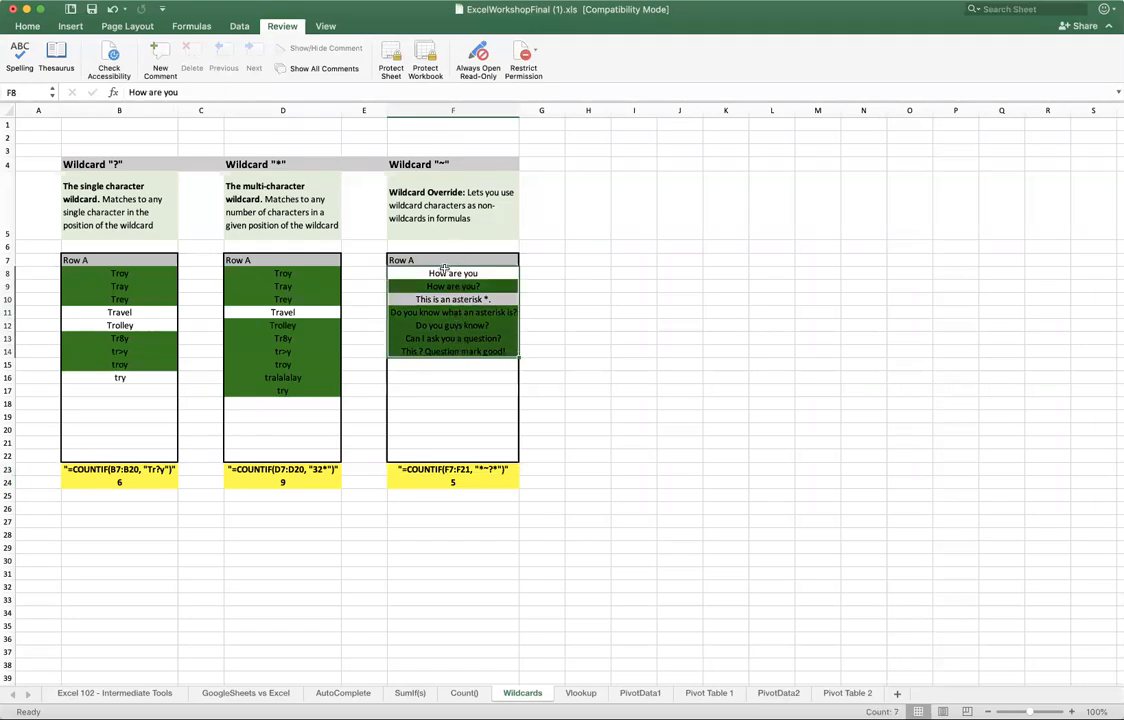
{"action": "left_click", "coordinate": [451, 286]}
{"action": "left_click", "coordinate": [455, 325]}
{"action": "left_click", "coordinate": [454, 338]}
{"action": "left_click", "coordinate": [455, 351]}
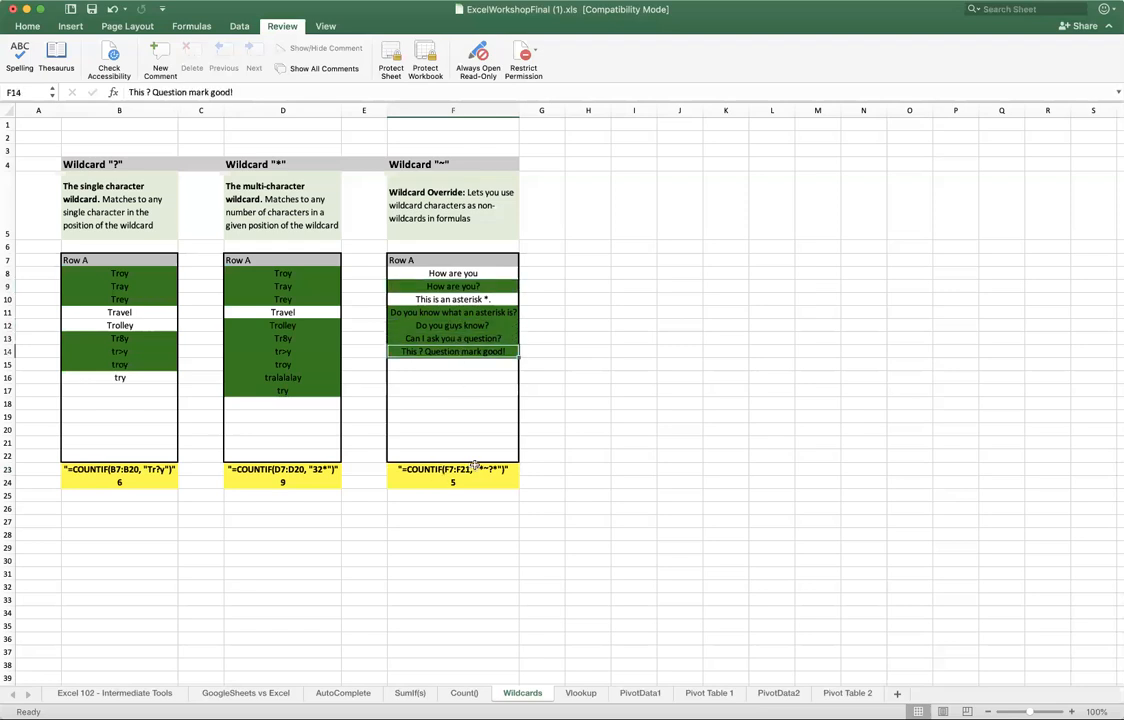
Step: Remove the tilde from the COUNTIF text in F23 so its criterion reads "*?*"
{"action": "left_click", "coordinate": [470, 469]}
{"action": "double_click", "coordinate": [489, 469]}
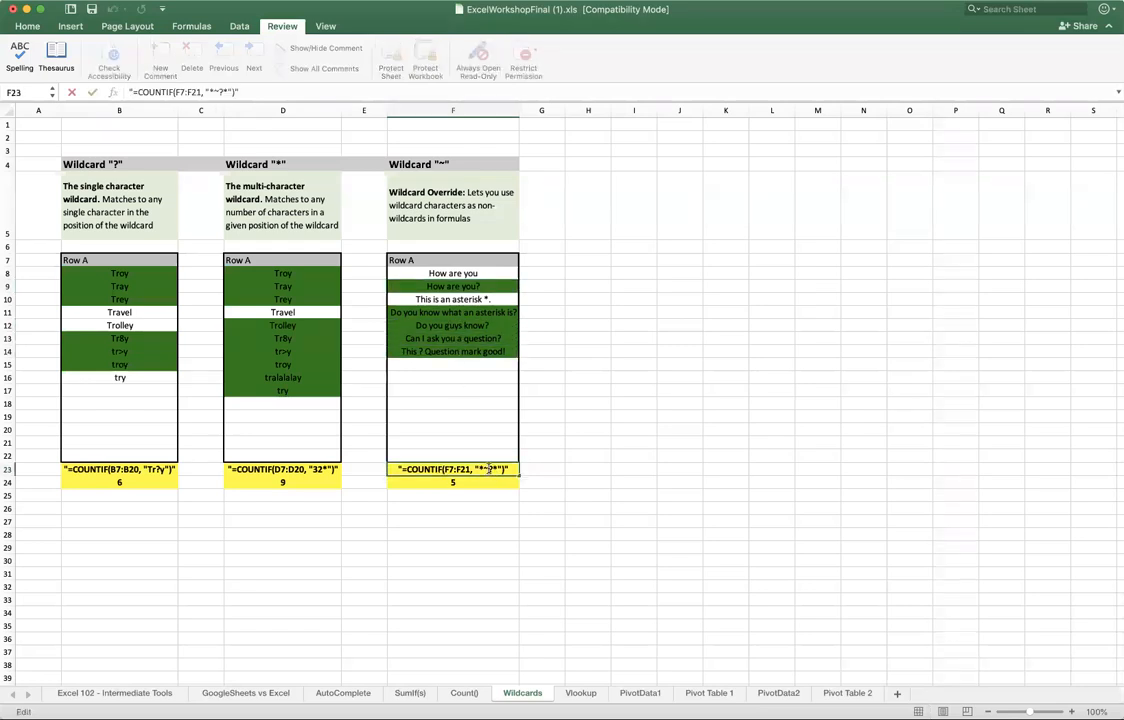
{"action": "key", "text": "BackSpace"}
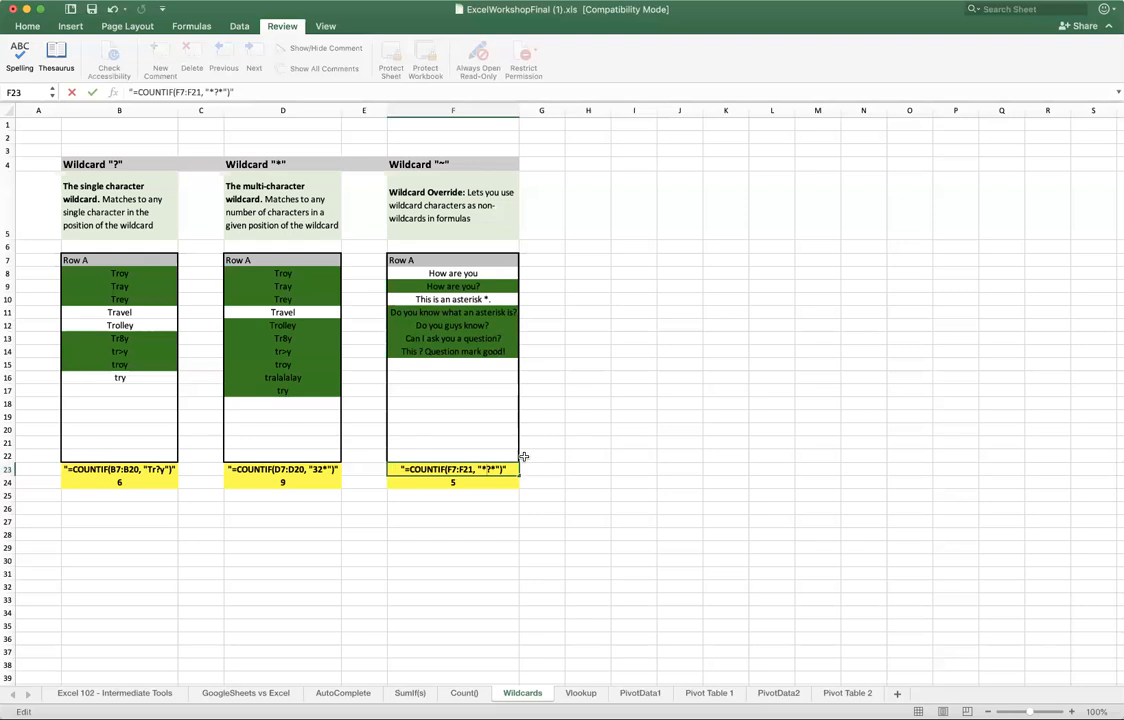
{"action": "mouse_move", "coordinate": [494, 469]}
{"action": "left_mouse_down"}
{"action": "mouse_move", "coordinate": [482, 469]}
{"action": "mouse_move", "coordinate": [491, 469]}
{"action": "left_mouse_up"}
Step: Change the criterion of the live COUNTIF formula in F24 to "*?*" and compare its result with the sentences from F8 down
{"action": "left_click", "coordinate": [473, 484]}
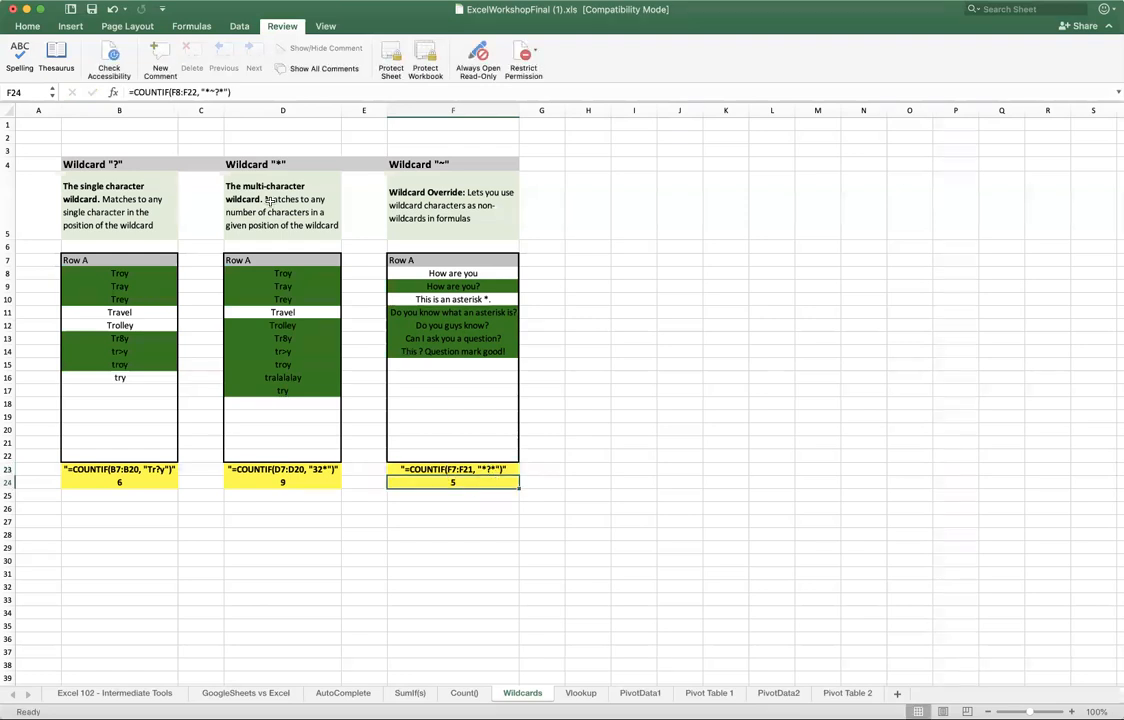
{"action": "left_click", "coordinate": [216, 92]}
{"action": "key", "text": "Tab"}
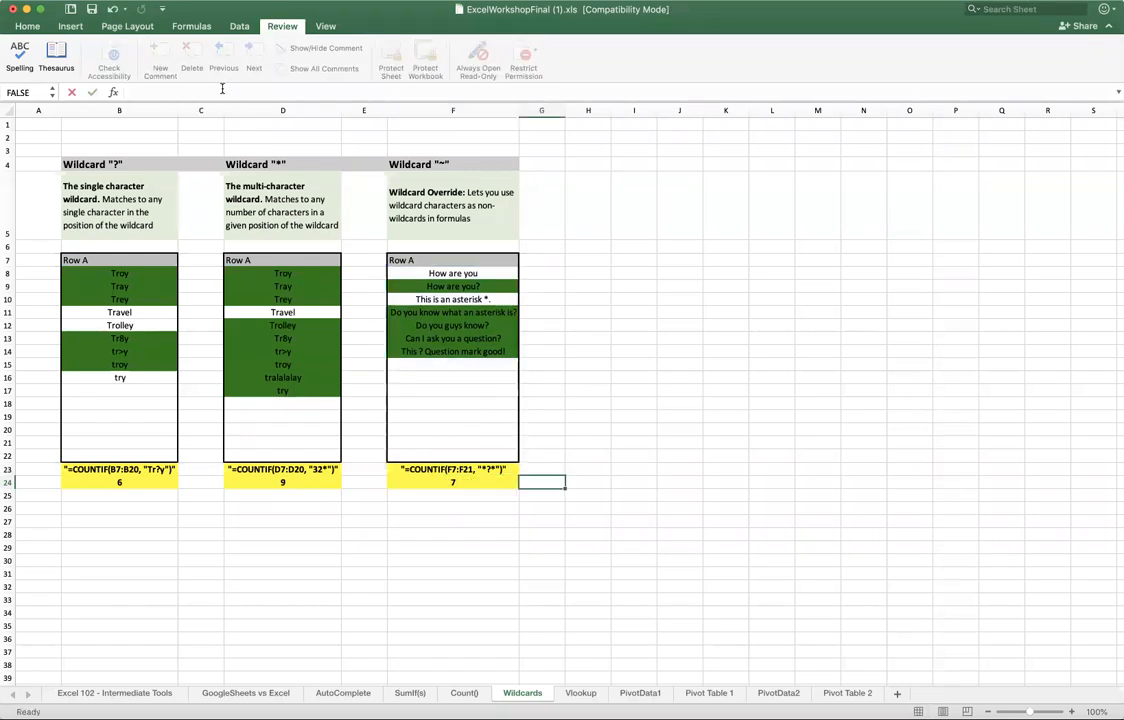
{"action": "key", "text": "Left"}
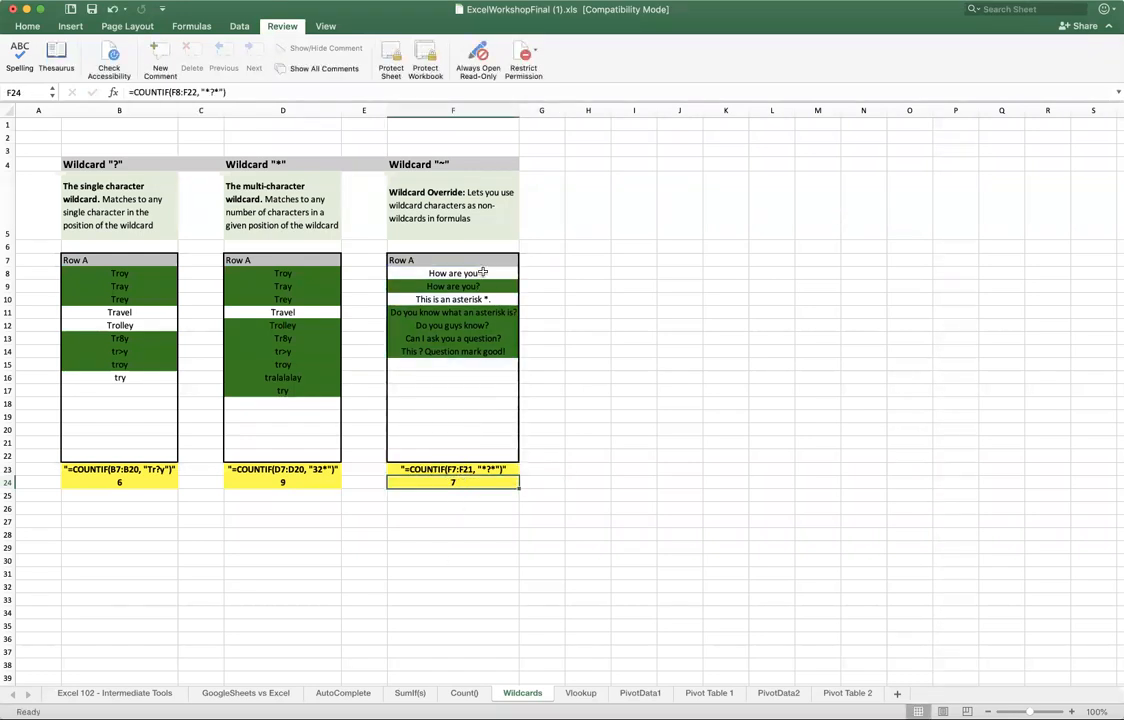
{"action": "left_click_drag", "start_coordinate": [453, 274], "coordinate": [483, 357]}
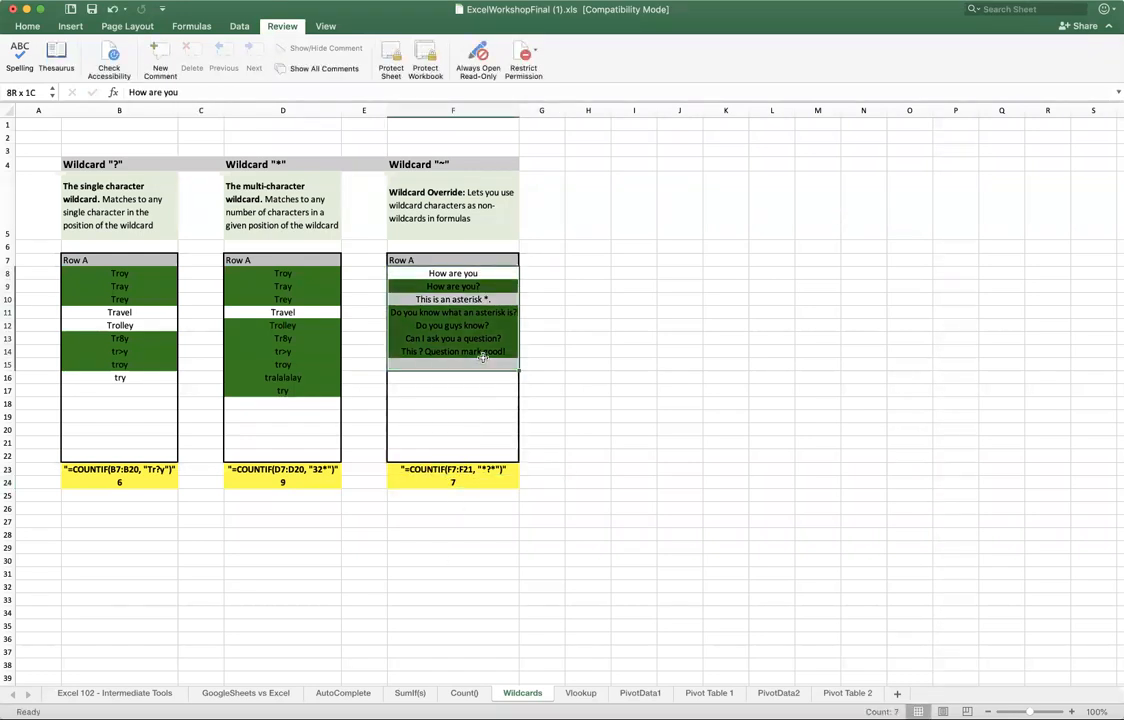
Step: Restore the tilde in the live COUNTIF formula in F24 so its criterion is "*~?*" and check it against the sentences
{"action": "double_click", "coordinate": [485, 469]}
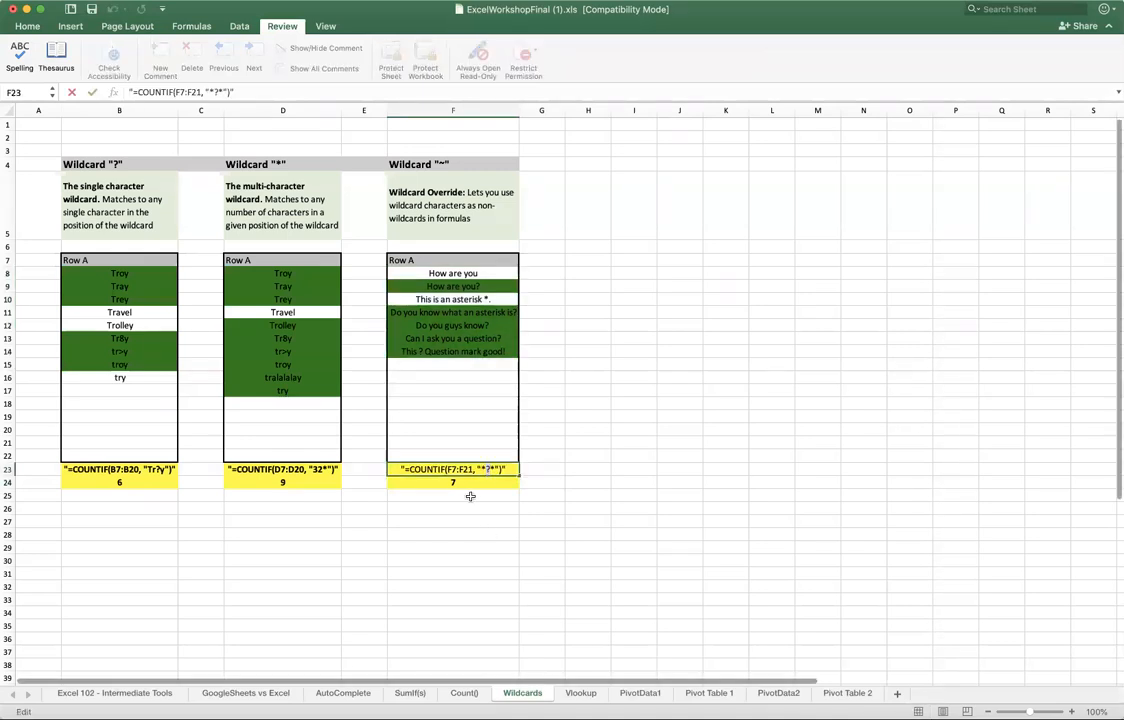
{"action": "left_click", "coordinate": [473, 482]}
{"action": "left_click", "coordinate": [245, 91]}
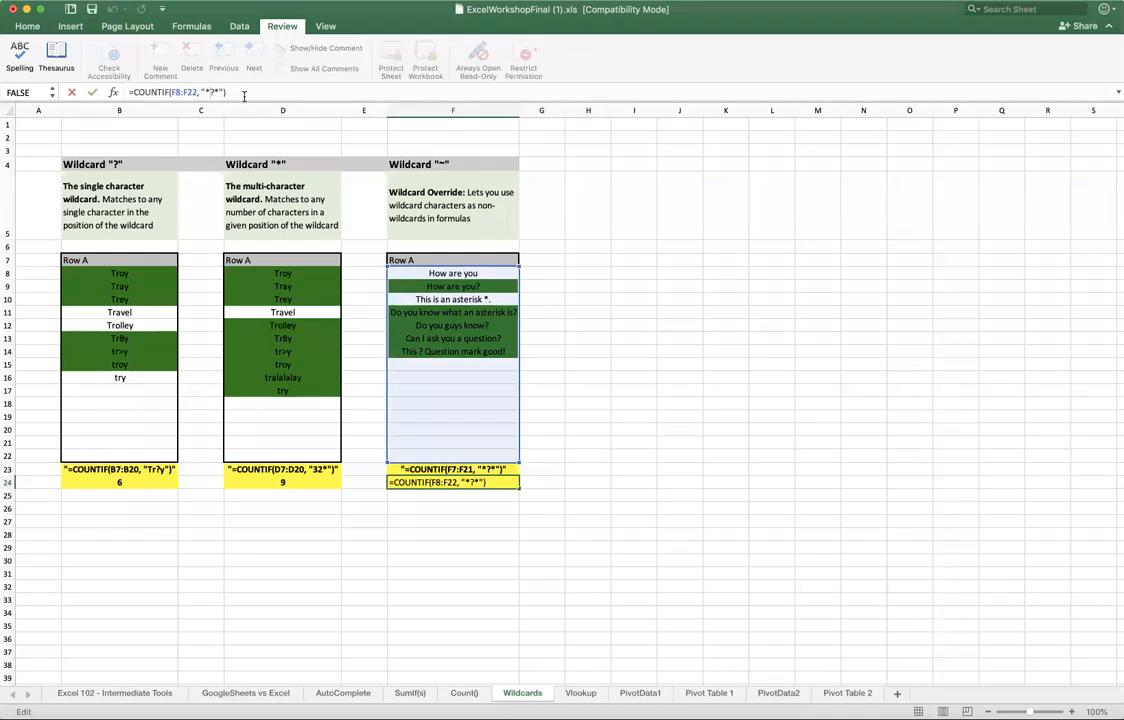
{"action": "key", "text": "Left"}
{"action": "key", "text": "Left"}
{"action": "key", "text": "Left"}
{"action": "key", "text": "Left"}
{"action": "type", "text": "~"}
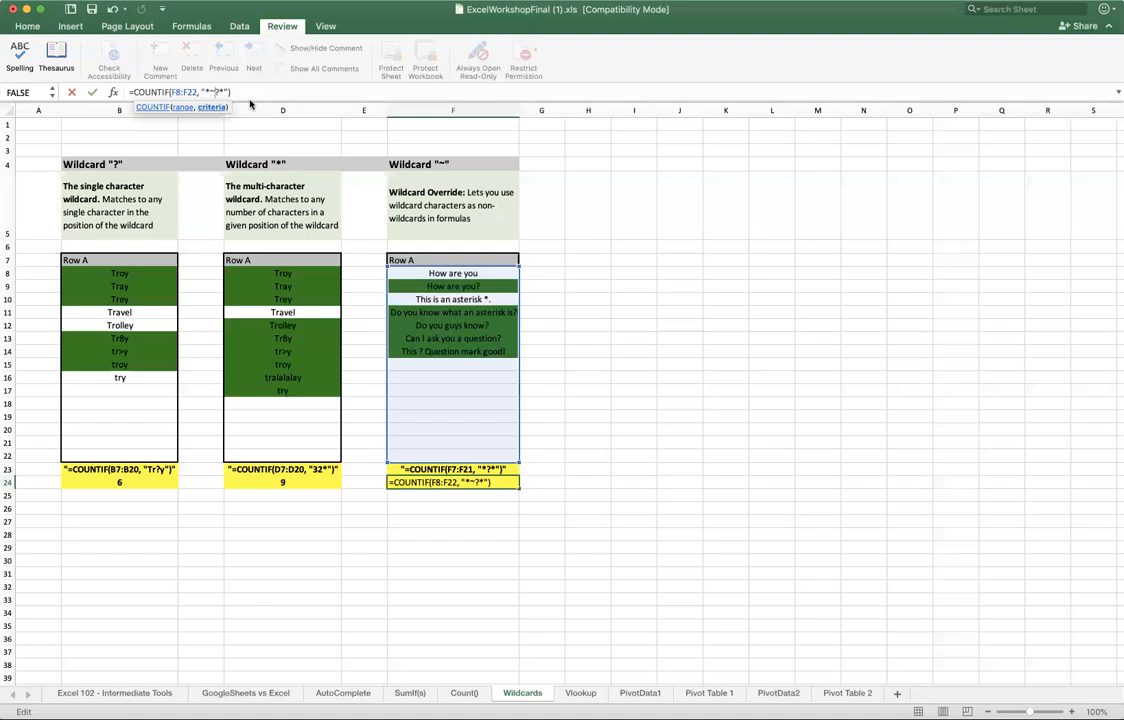
{"action": "key", "text": "Tab"}
{"action": "left_click", "coordinate": [455, 482]}
{"action": "left_click_drag", "start_coordinate": [490, 287], "coordinate": [504, 422]}
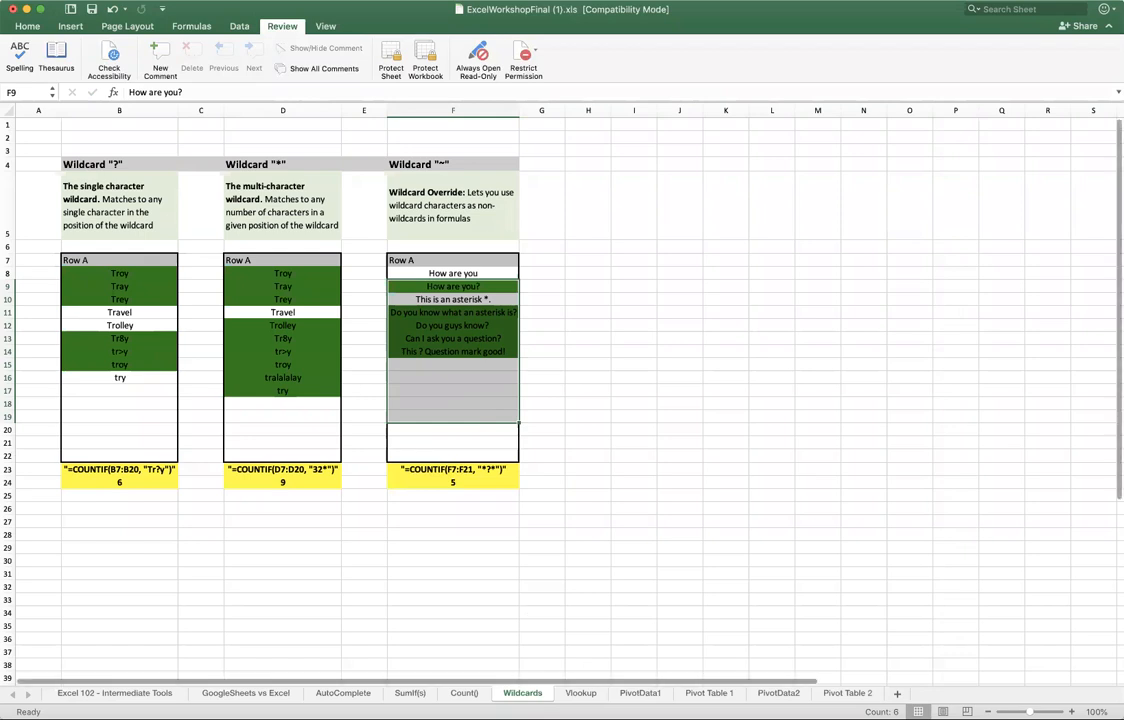
Step: Go to the Vlookup sheet and review the names, emails and phone numbers in Example List 1 and Example List 2
{"action": "left_click", "coordinate": [580, 694]}
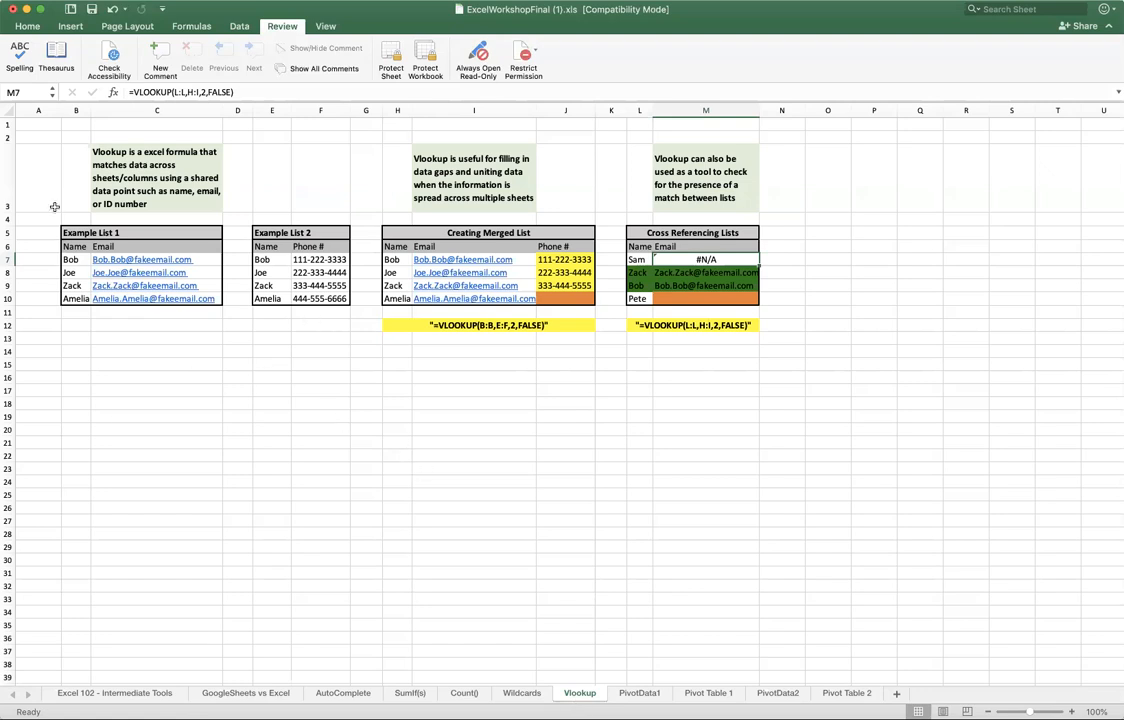
{"action": "left_click_drag", "start_coordinate": [75, 231], "coordinate": [150, 298]}
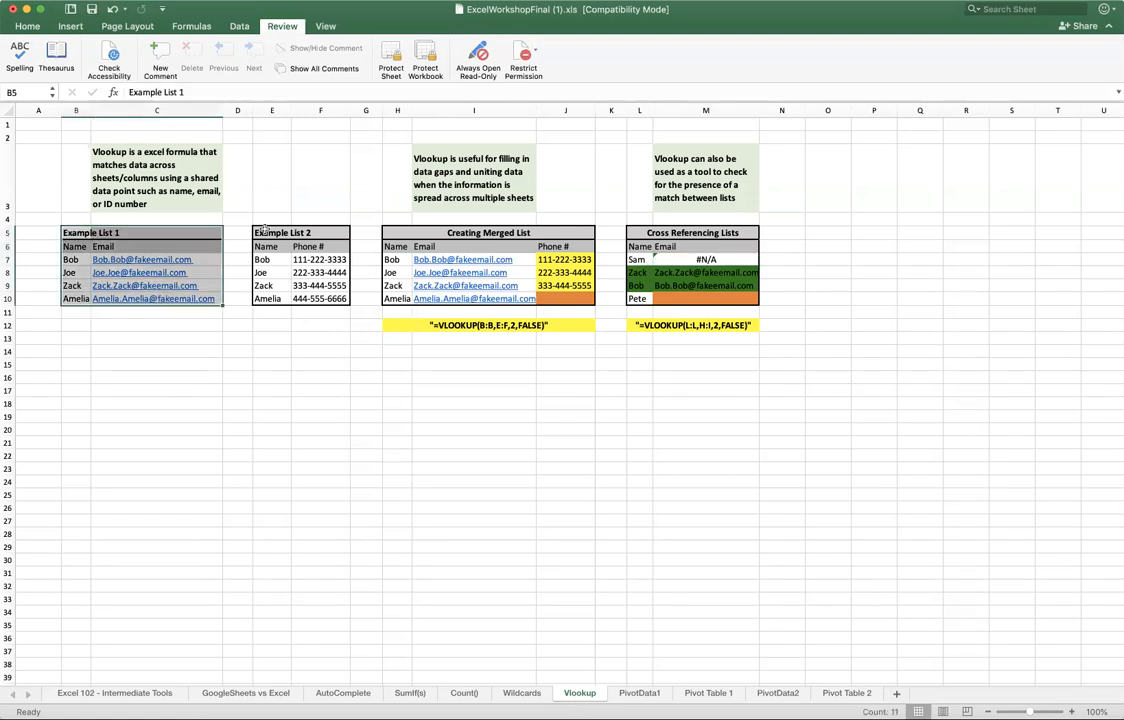
{"action": "left_click_drag", "start_coordinate": [265, 232], "coordinate": [318, 287]}
{"action": "left_click_drag", "start_coordinate": [75, 232], "coordinate": [190, 311]}
{"action": "left_click", "coordinate": [75, 259]}
{"action": "left_click_drag", "start_coordinate": [100, 259], "coordinate": [150, 298]}
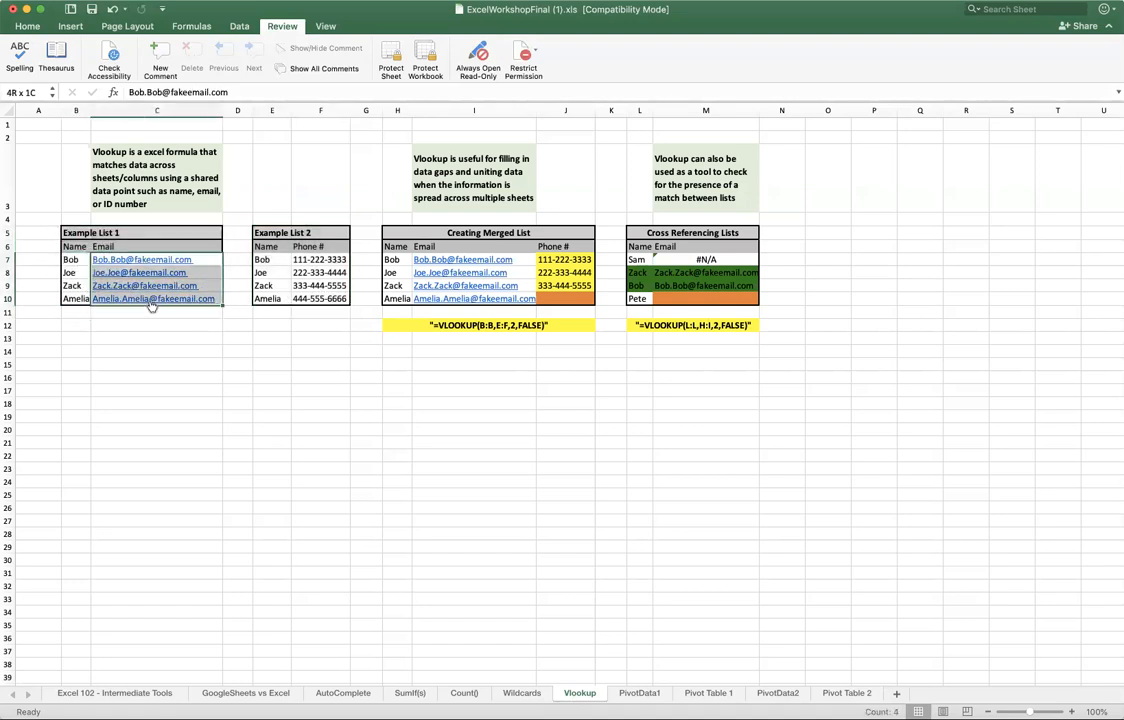
{"action": "left_click", "coordinate": [276, 232]}
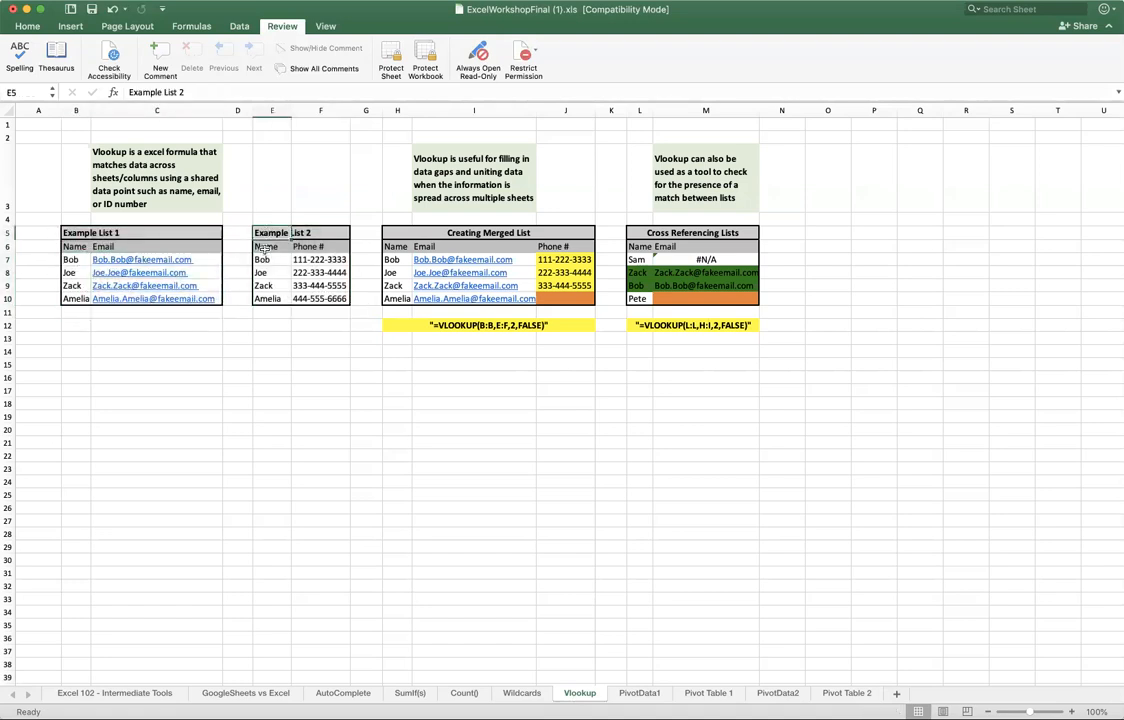
{"action": "left_click_drag", "start_coordinate": [265, 248], "coordinate": [271, 311]}
{"action": "left_click_drag", "start_coordinate": [300, 259], "coordinate": [303, 298]}
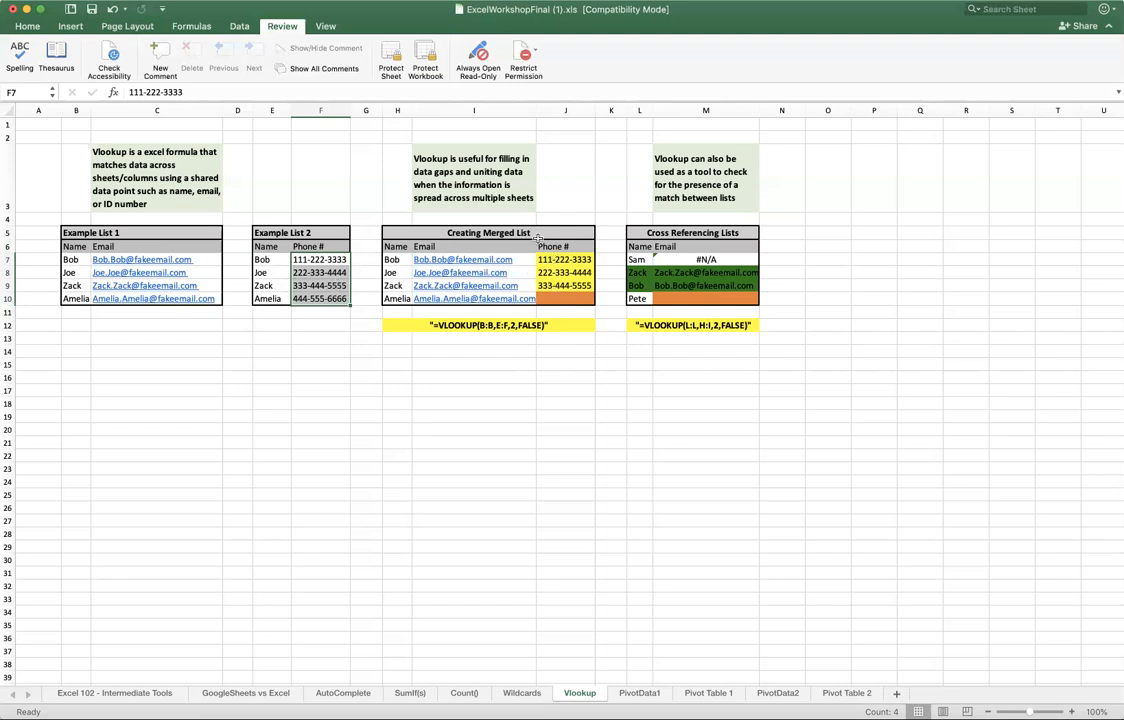
Step: Examine the merged list's names and emails, the shared name column of Example List 2 and the VLOOKUP text in H12
{"action": "left_click", "coordinate": [424, 328]}
{"action": "left_click_drag", "start_coordinate": [265, 247], "coordinate": [267, 300]}
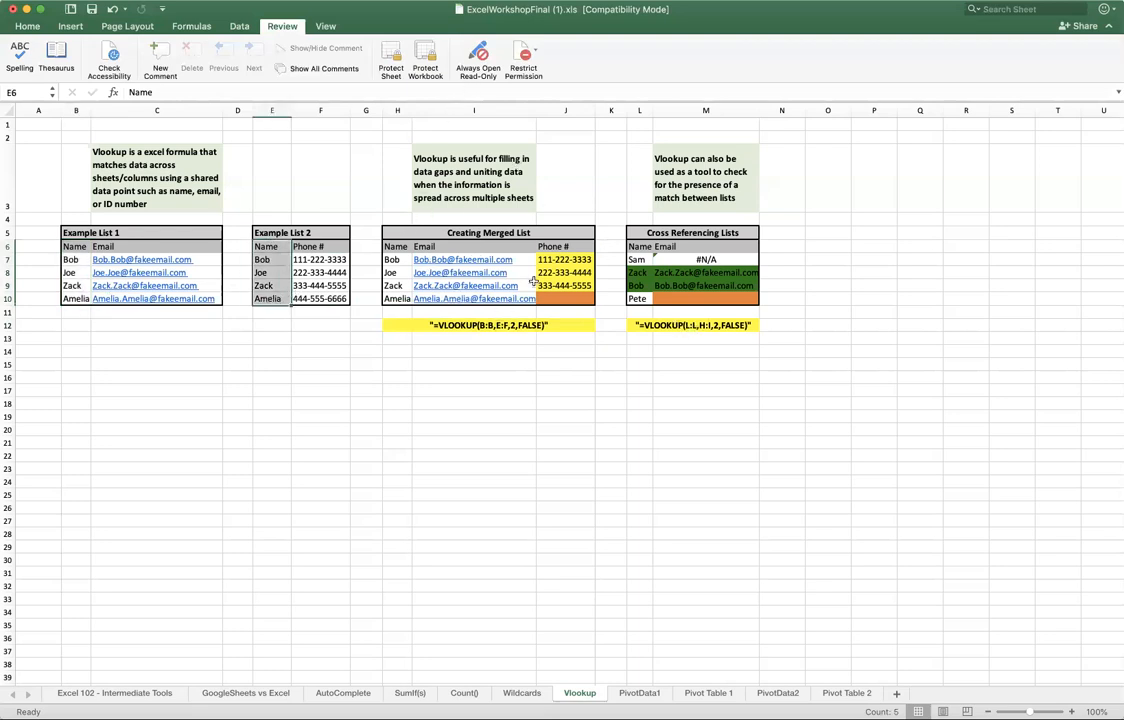
{"action": "left_click_drag", "start_coordinate": [392, 259], "coordinate": [406, 298]}
{"action": "left_click_drag", "start_coordinate": [484, 261], "coordinate": [488, 303]}
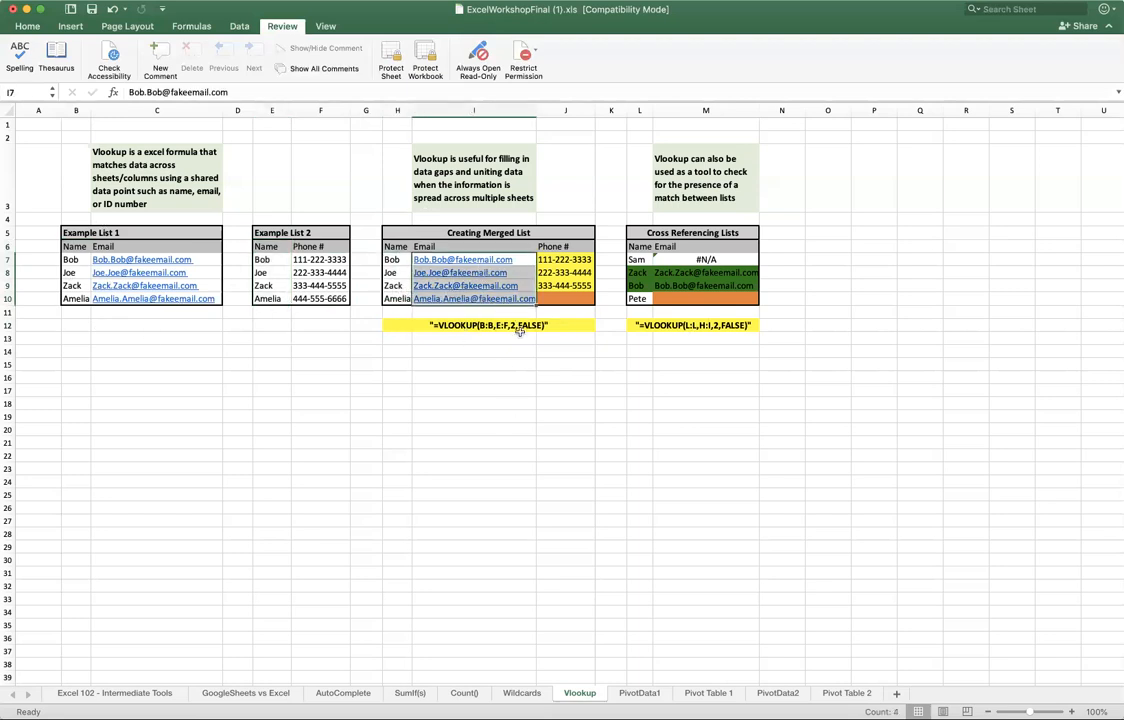
{"action": "left_click", "coordinate": [521, 328]}
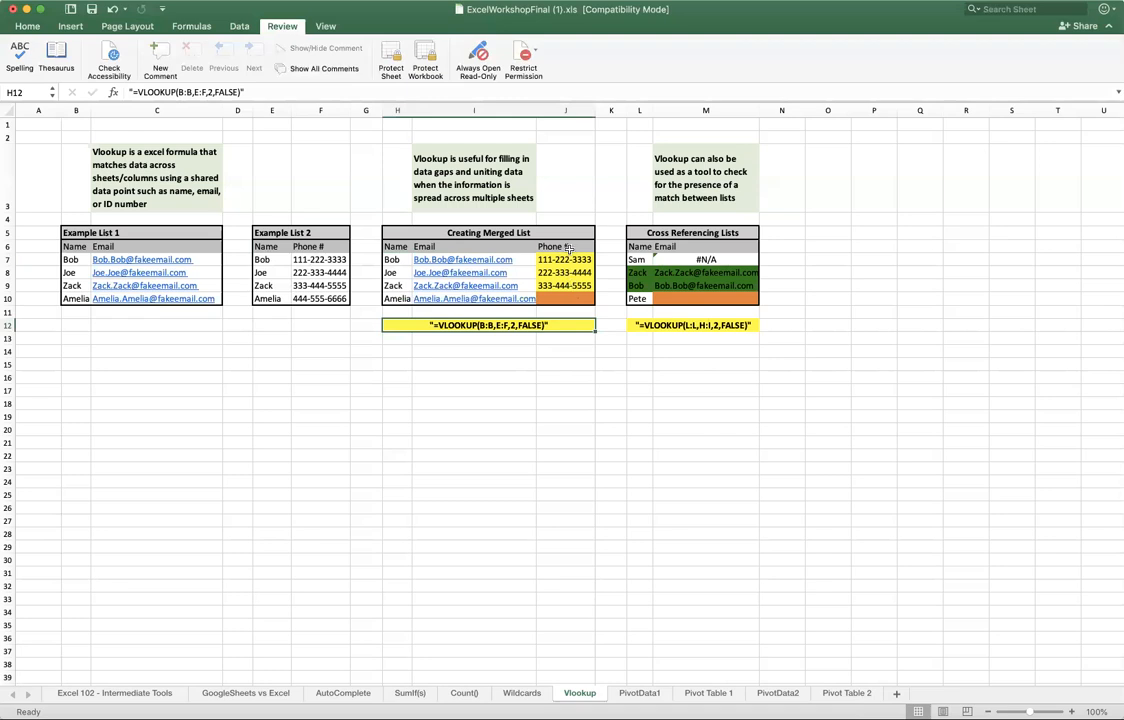
Step: Clear the phone number lookups in J8 and J9 of the merged list
{"action": "left_click", "coordinate": [572, 269]}
{"action": "key", "text": "Delete"}
{"action": "key", "text": "Down"}
{"action": "key", "text": "Delete"}
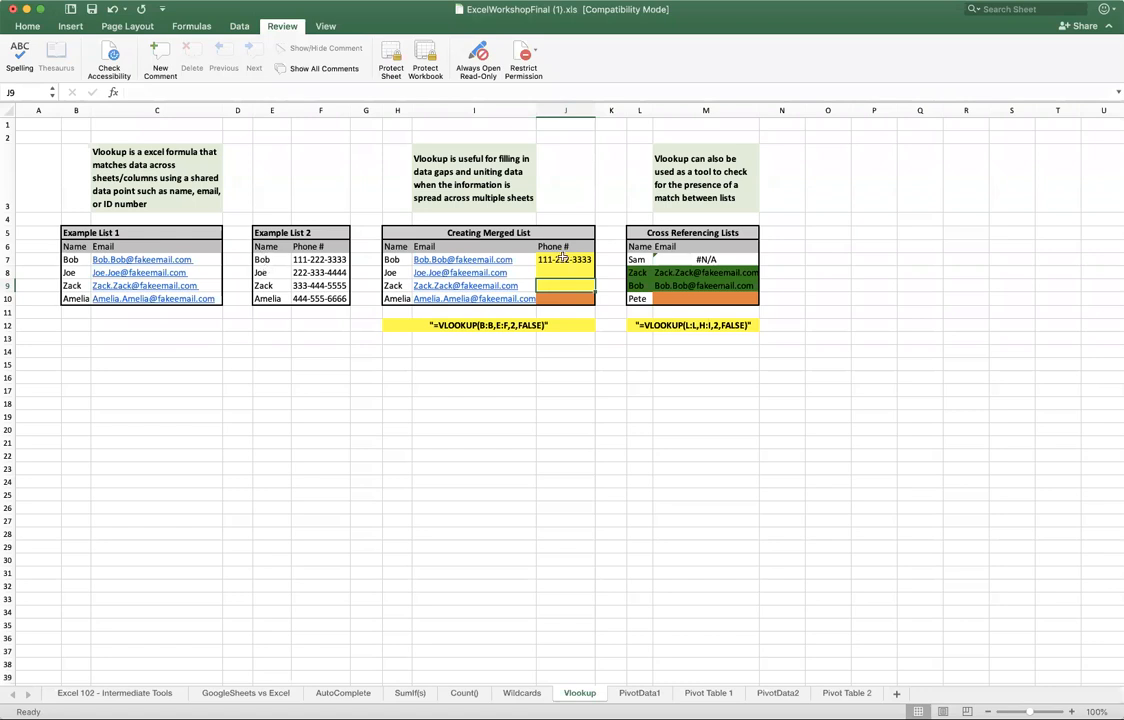
Step: Inspect the live VLOOKUP in J7 and space out the text in H12 to read "=VLOOKUP(B:B, E:F ,2 ,FALSE)"
{"action": "left_click", "coordinate": [564, 258]}
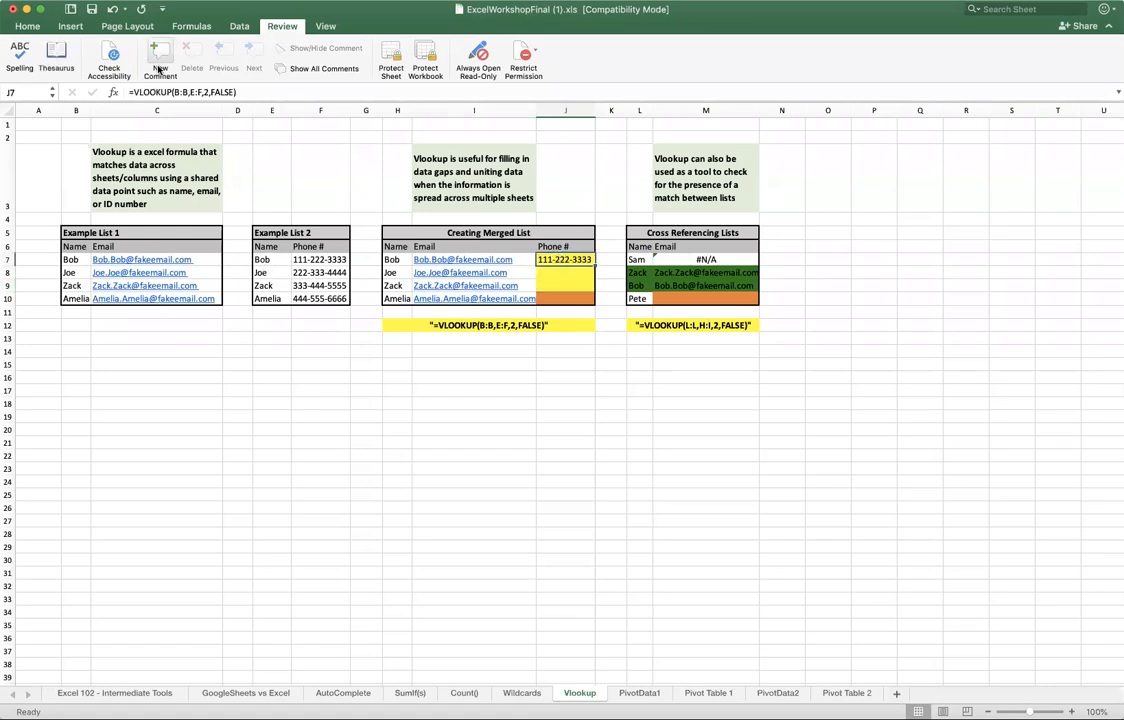
{"action": "left_click", "coordinate": [476, 325]}
{"action": "double_click", "coordinate": [427, 325]}
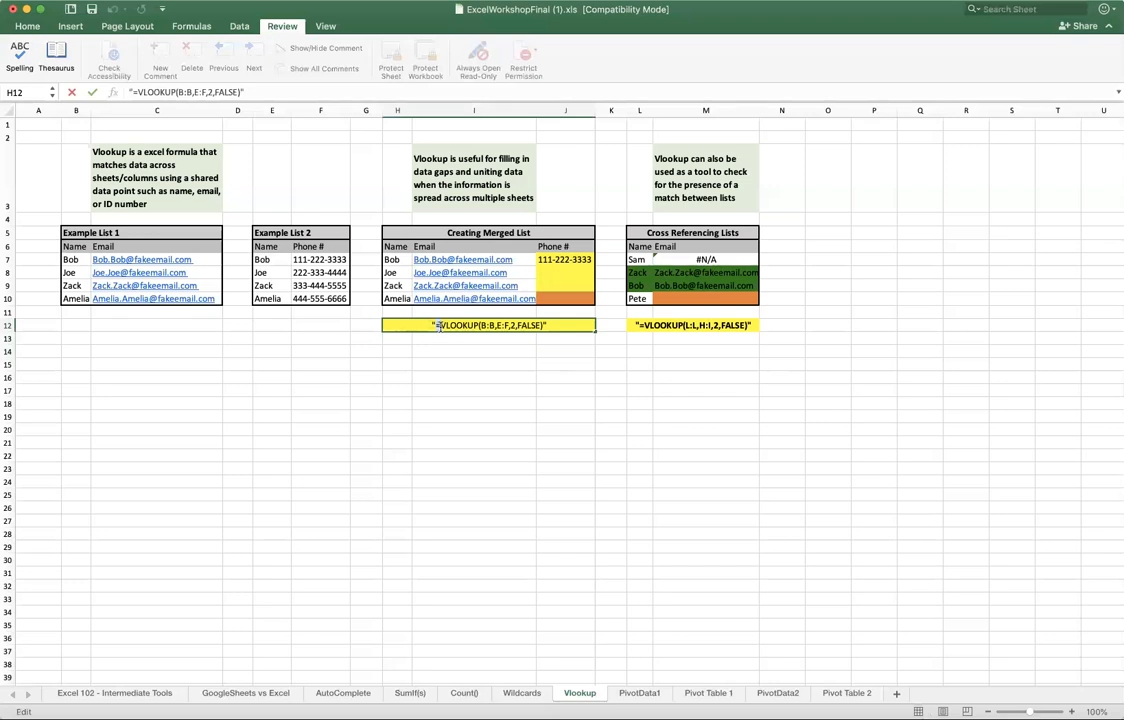
{"action": "left_click_drag", "start_coordinate": [441, 325], "coordinate": [475, 325]}
{"action": "left_click", "coordinate": [481, 326]}
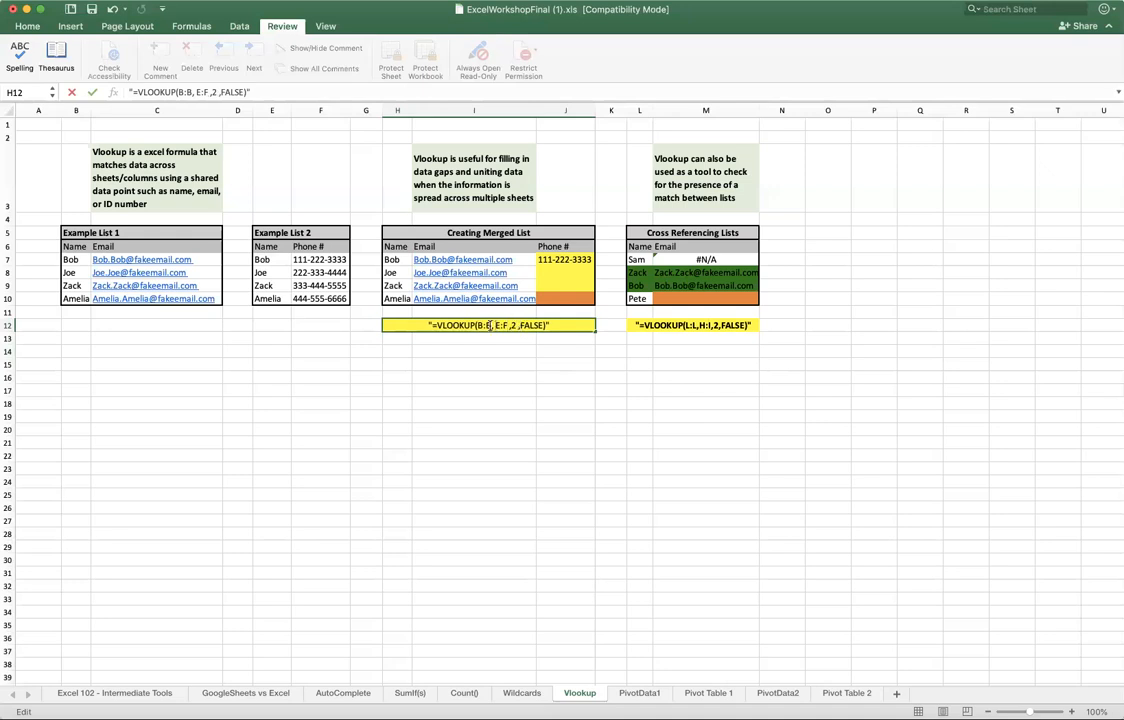
Step: Match the B:B and E:F arguments in the H12 text to column B and columns E:F on the sheet
{"action": "left_click_drag", "start_coordinate": [490, 326], "coordinate": [476, 326]}
{"action": "left_click", "coordinate": [75, 110]}
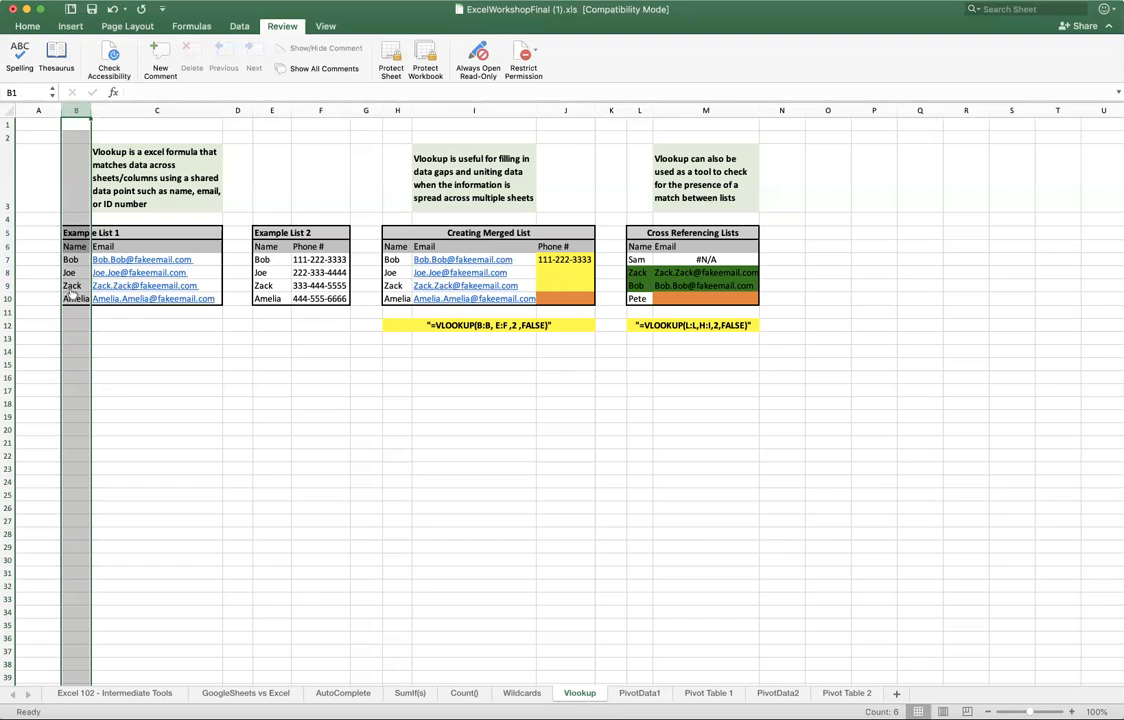
{"action": "left_click", "coordinate": [496, 326]}
{"action": "double_click", "coordinate": [485, 325]}
{"action": "left_click_drag", "start_coordinate": [450, 325], "coordinate": [462, 325]}
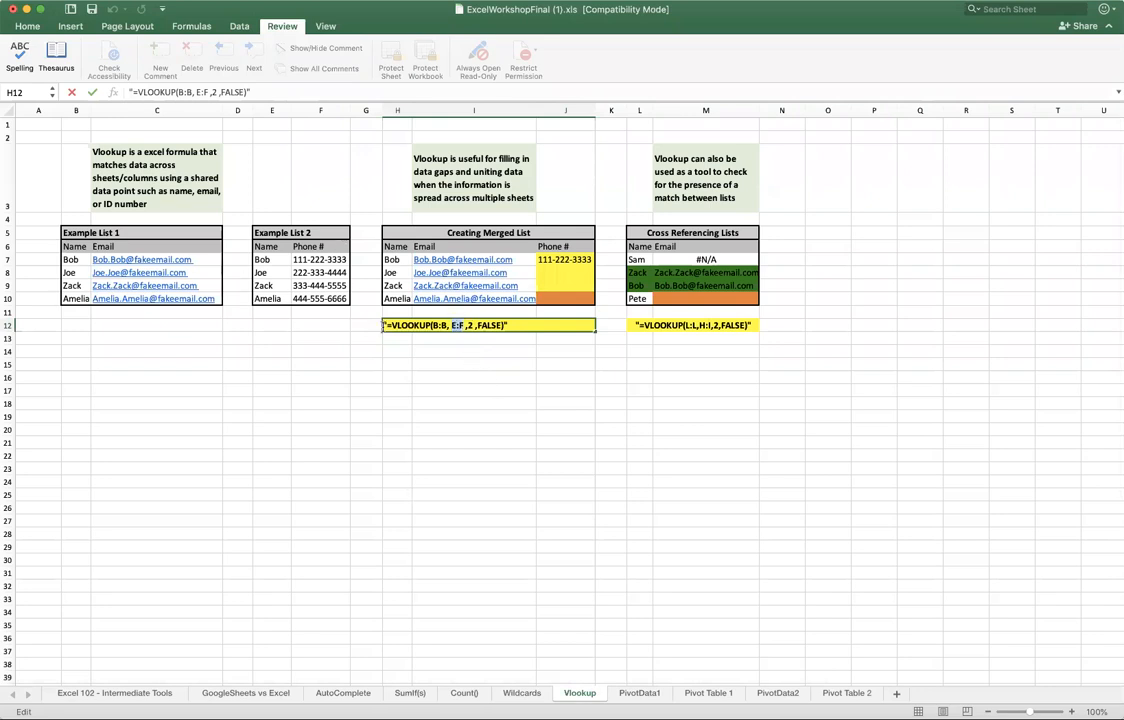
{"action": "left_click", "coordinate": [76, 110]}
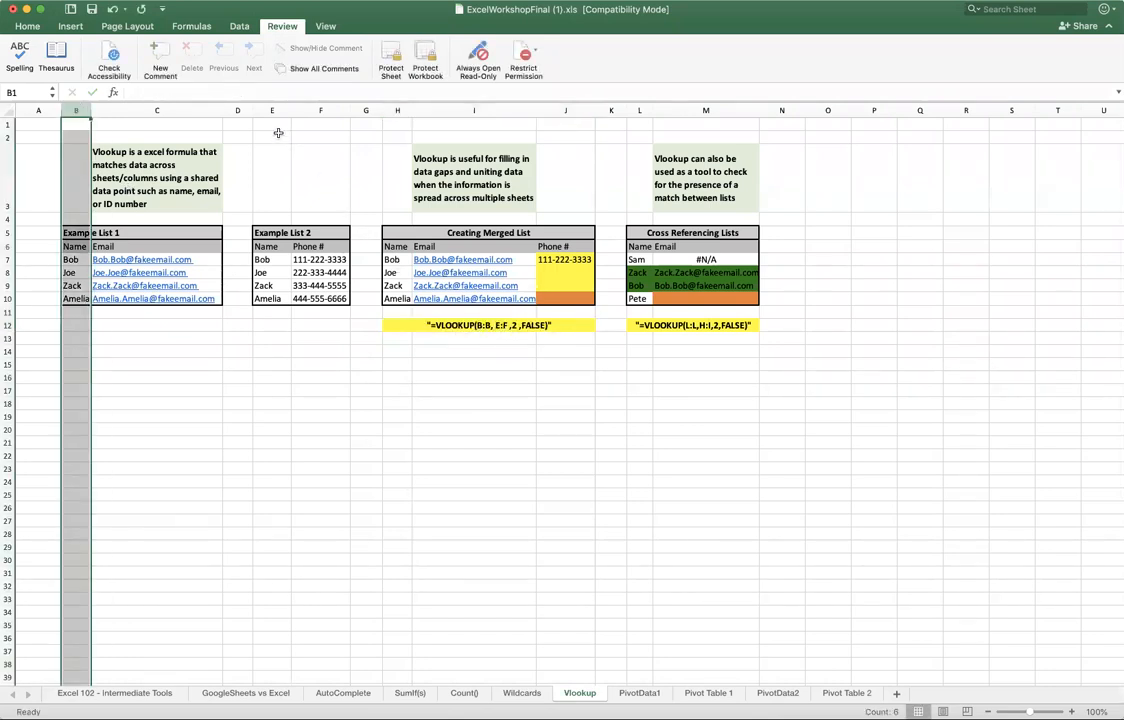
{"action": "left_click_drag", "start_coordinate": [272, 110], "coordinate": [320, 110]}
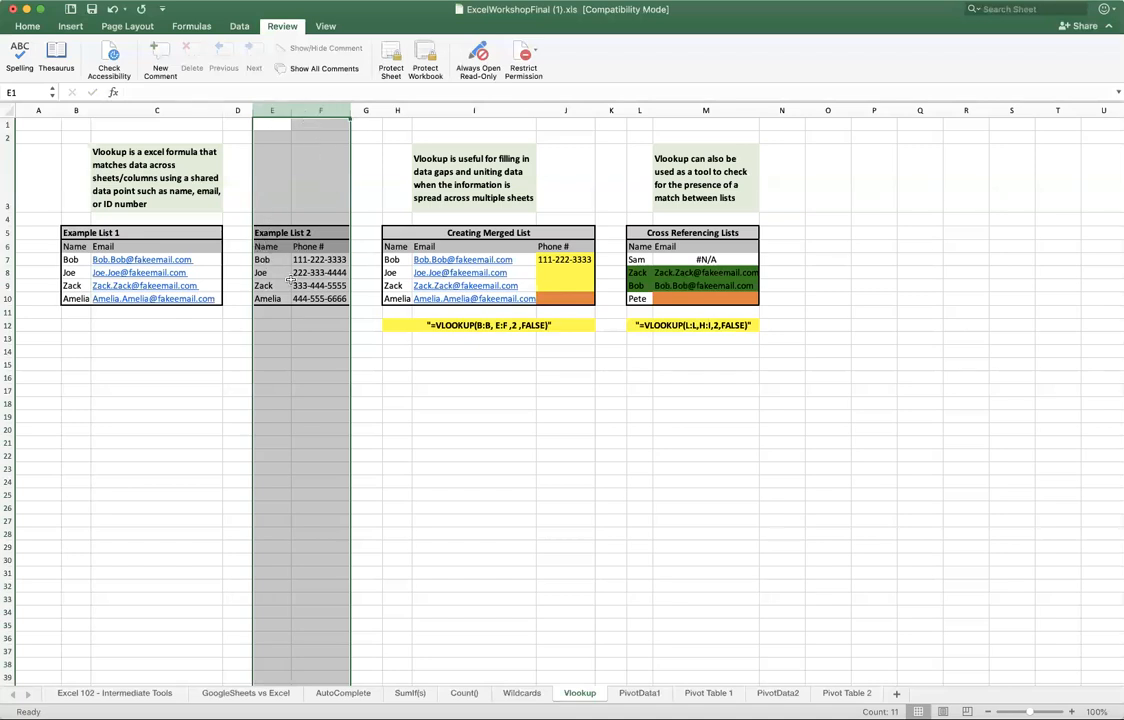
Step: Examine the column index argument 2 in the H12 text and count it off across columns E and F
{"action": "left_click", "coordinate": [478, 325]}
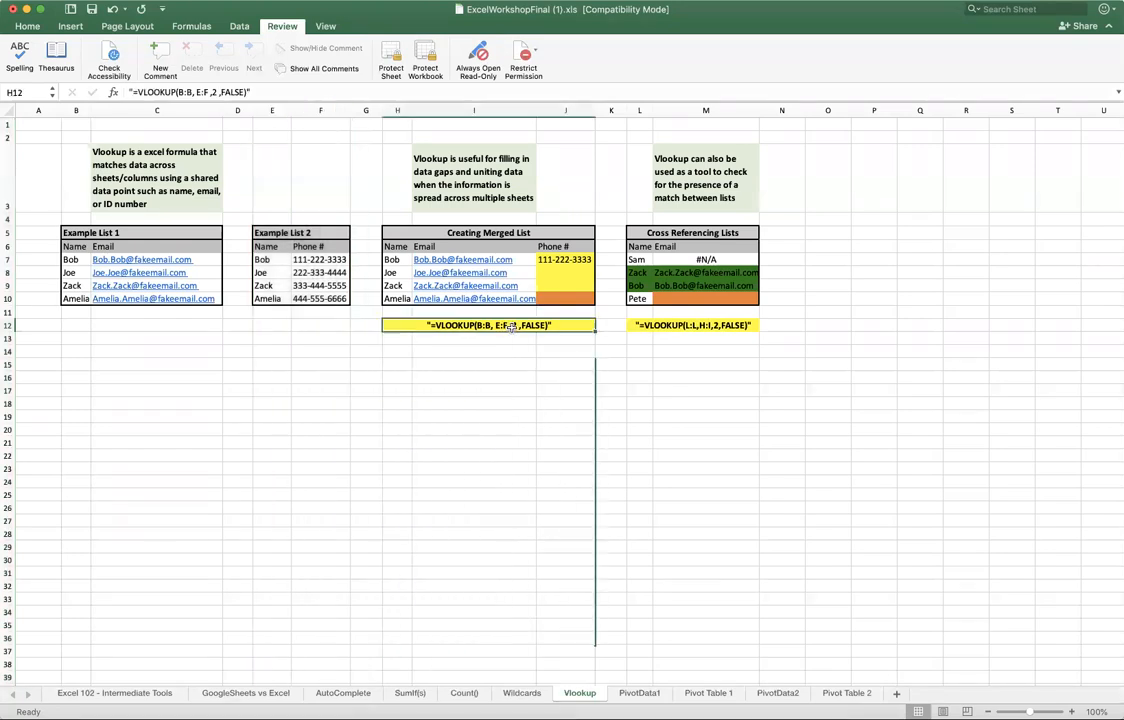
{"action": "double_click", "coordinate": [478, 325]}
{"action": "left_click_drag", "start_coordinate": [478, 325], "coordinate": [467, 325]}
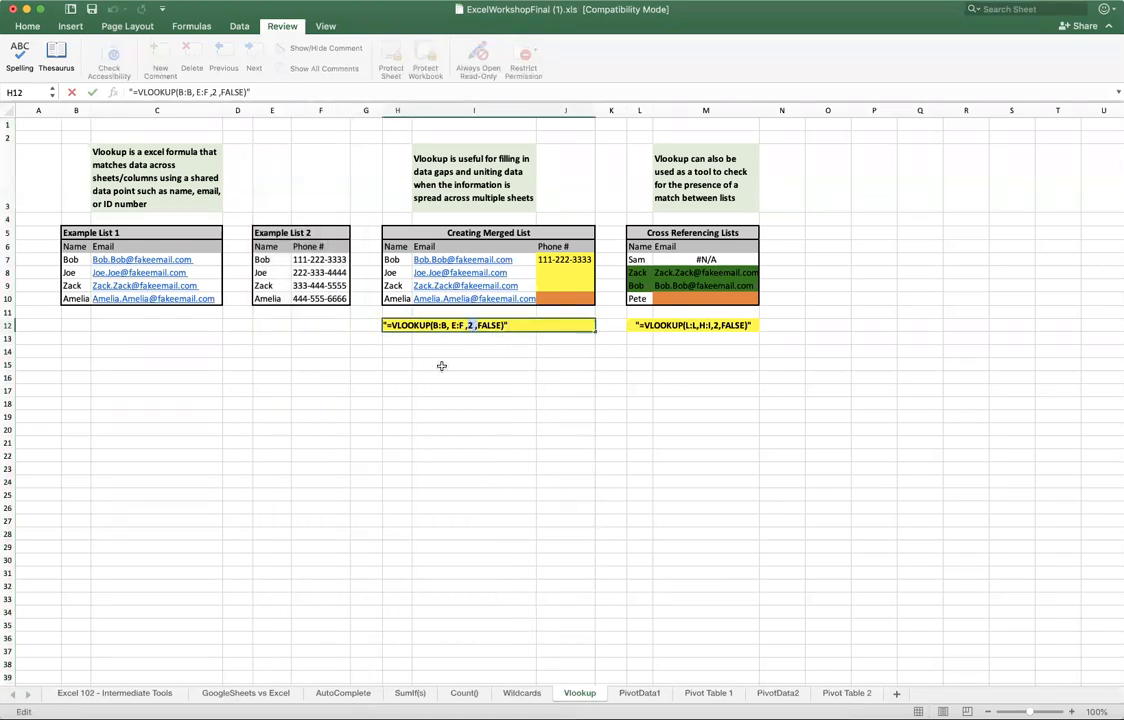
{"action": "left_click", "coordinate": [266, 233]}
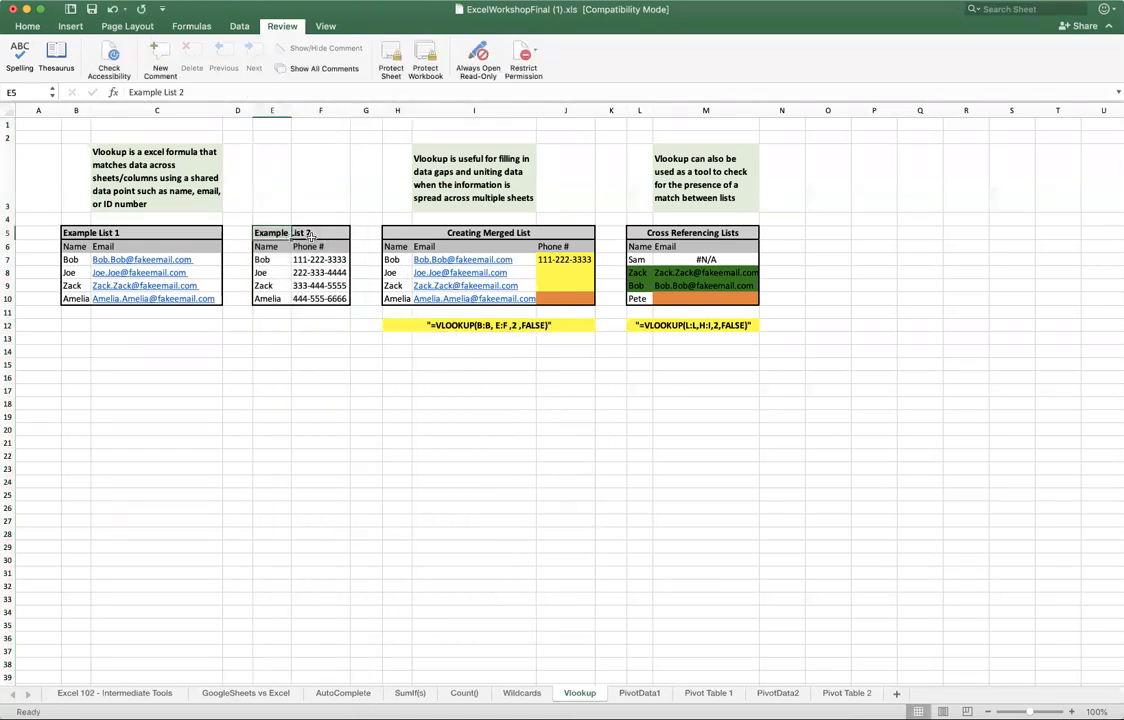
{"action": "left_click", "coordinate": [267, 111]}
{"action": "left_click", "coordinate": [299, 110]}
{"action": "left_click_drag", "start_coordinate": [275, 110], "coordinate": [317, 110]}
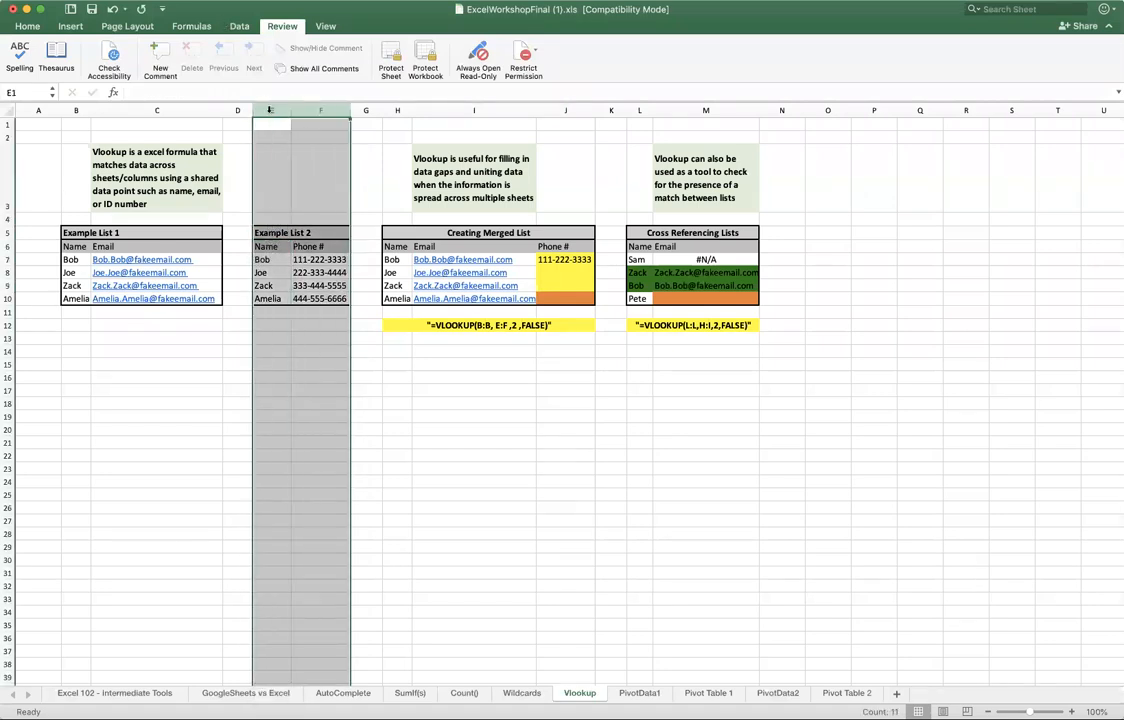
Step: Compare lookup column B with columns E:F and narrow column E slightly
{"action": "left_click", "coordinate": [76, 110]}
{"action": "left_click", "coordinate": [273, 111]}
{"action": "left_click_drag", "start_coordinate": [290, 111], "coordinate": [313, 111]}
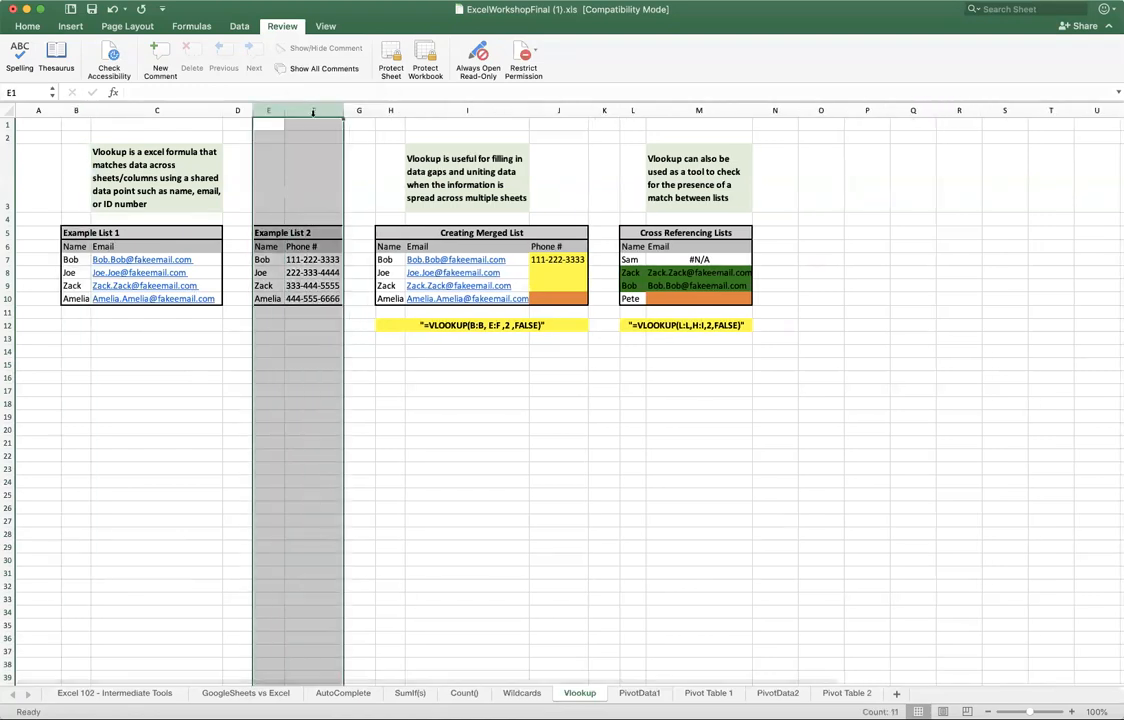
Step: Add a space before the column index in H12 so the text reads "=VLOOKUP(B:B, E:F , 2 ,FALSE)", and select B7
{"action": "double_click", "coordinate": [508, 327]}
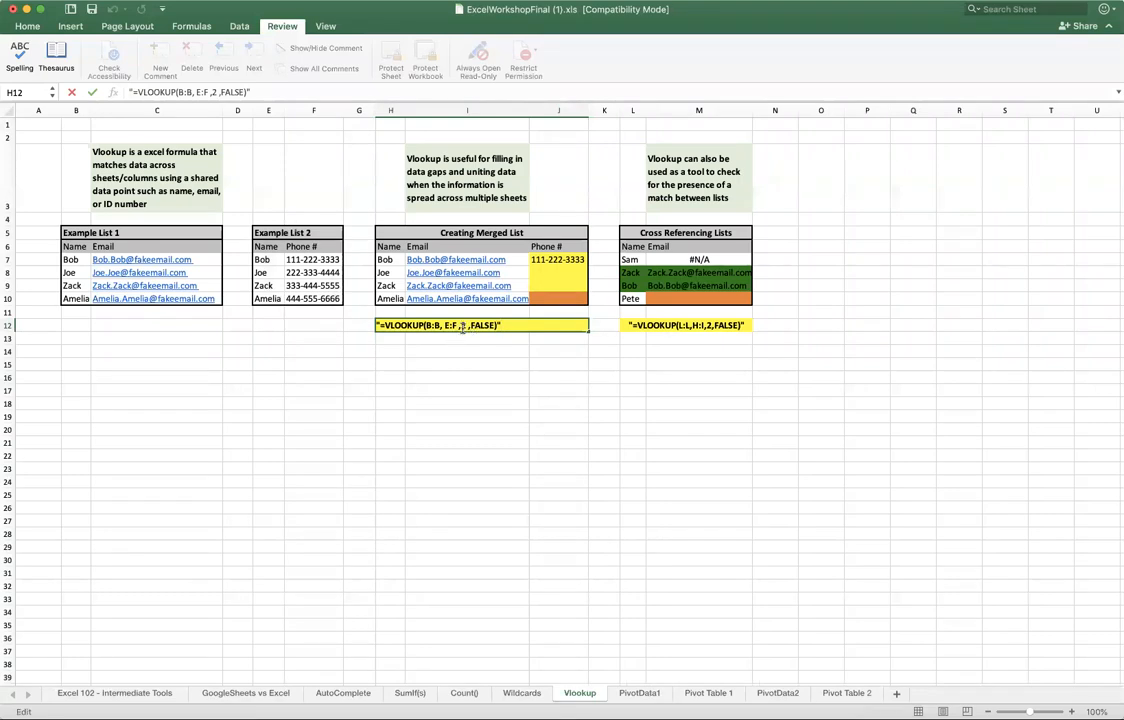
{"action": "left_click", "coordinate": [462, 326]}
{"action": "left_click", "coordinate": [72, 259]}
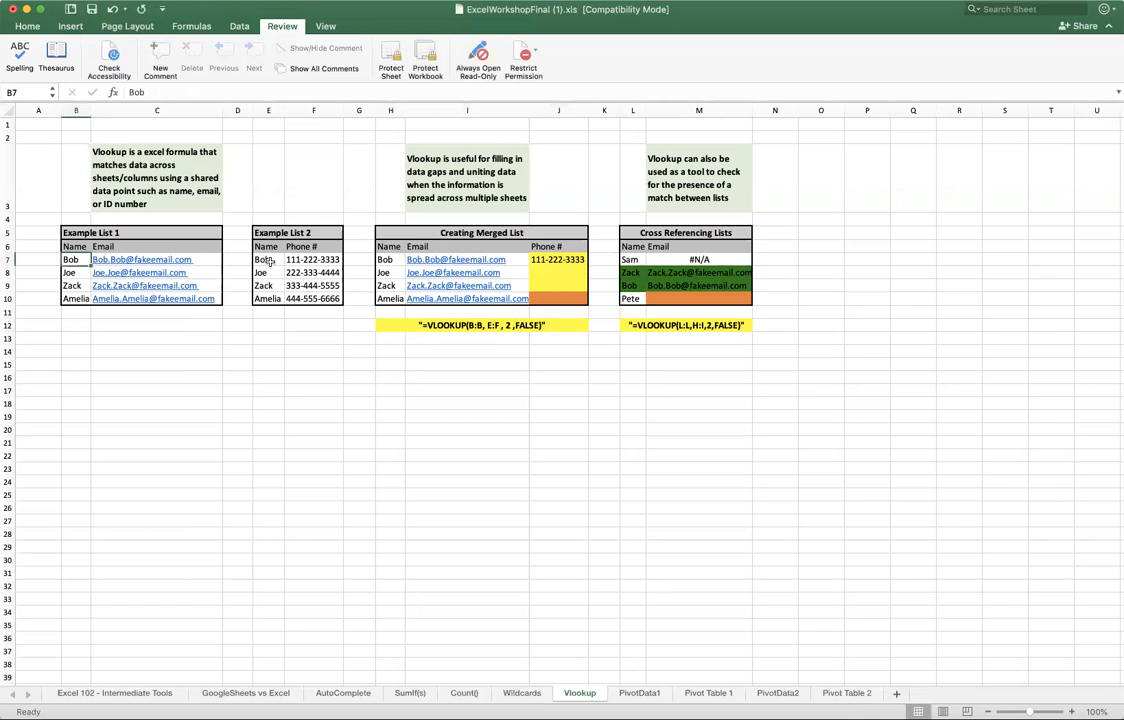
Step: Compare the VLOOKUP text in H12 and the empty phone cell J8 with the phone numbers in columns E:F
{"action": "left_click", "coordinate": [578, 273]}
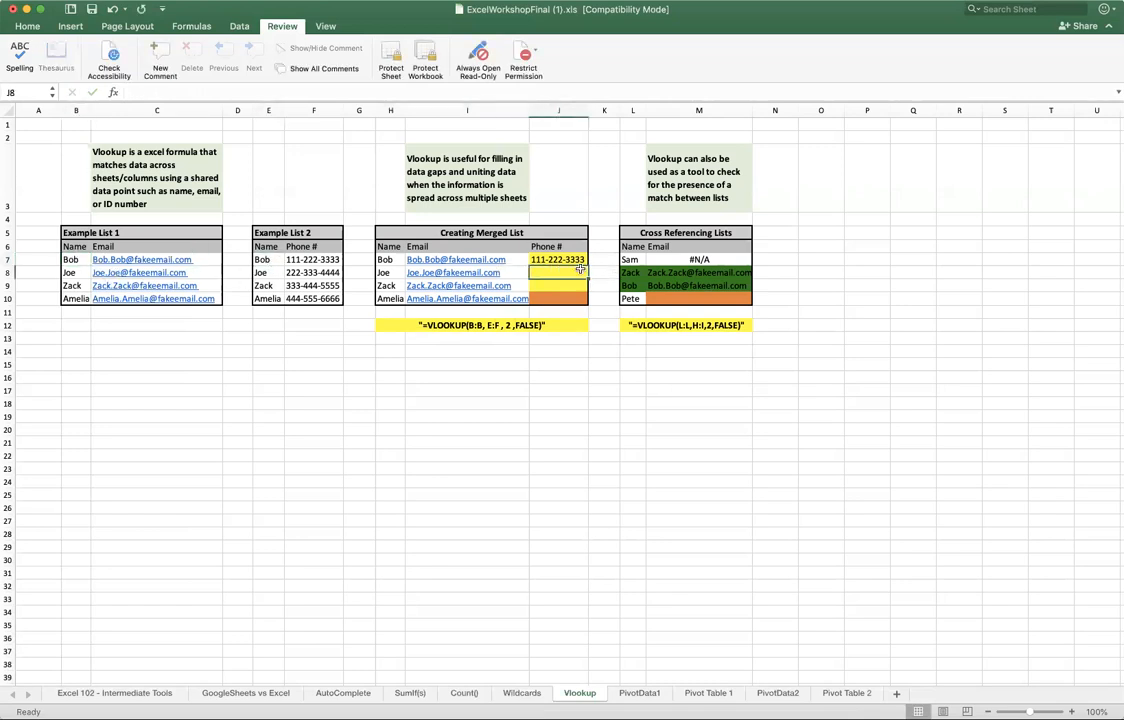
{"action": "double_click", "coordinate": [503, 330]}
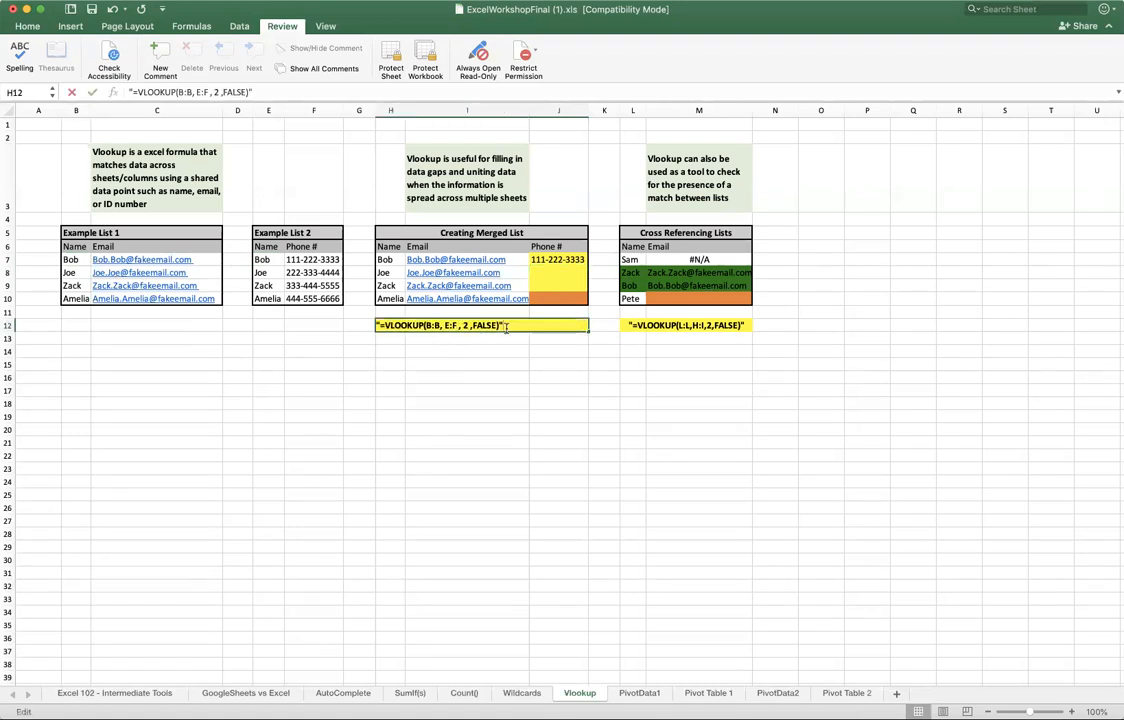
{"action": "left_click", "coordinate": [328, 260]}
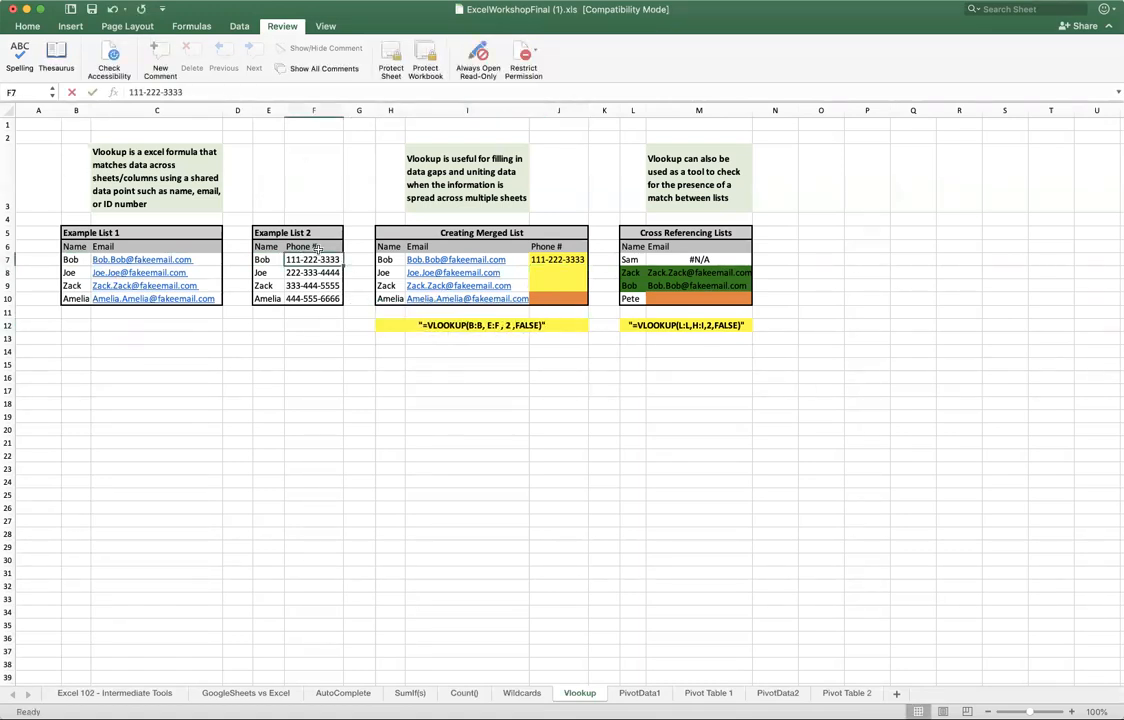
{"action": "left_click", "coordinate": [264, 122]}
{"action": "left_click_drag", "start_coordinate": [267, 112], "coordinate": [303, 112]}
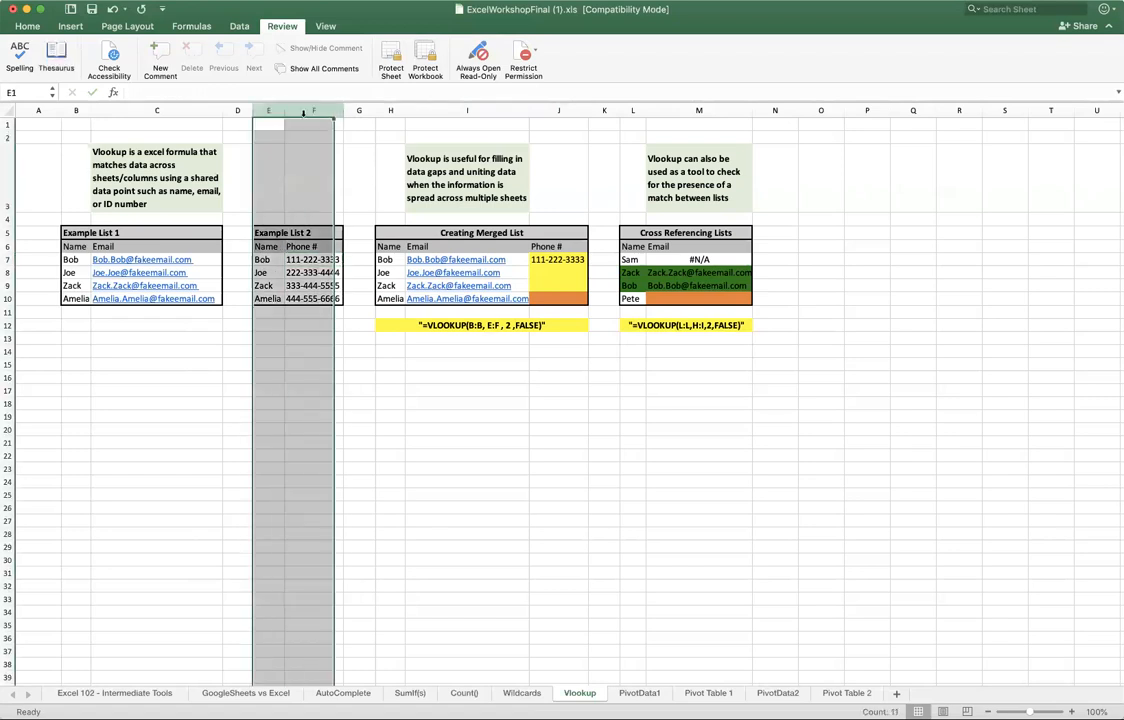
{"action": "left_click", "coordinate": [335, 283]}
Step: Add a space before FALSE in H12 so the text reads "=VLOOKUP(B:B, E:F , 2 , FALSE)"
{"action": "left_click", "coordinate": [520, 325]}
{"action": "double_click", "coordinate": [523, 325]}
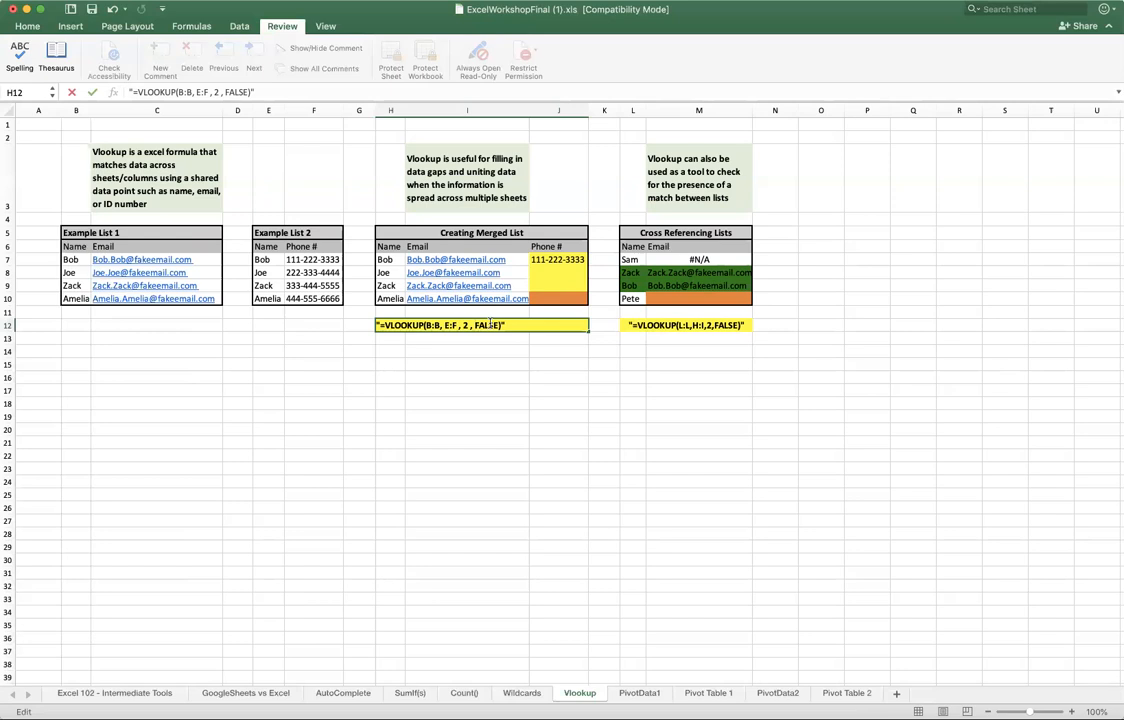
{"action": "left_click", "coordinate": [394, 276]}
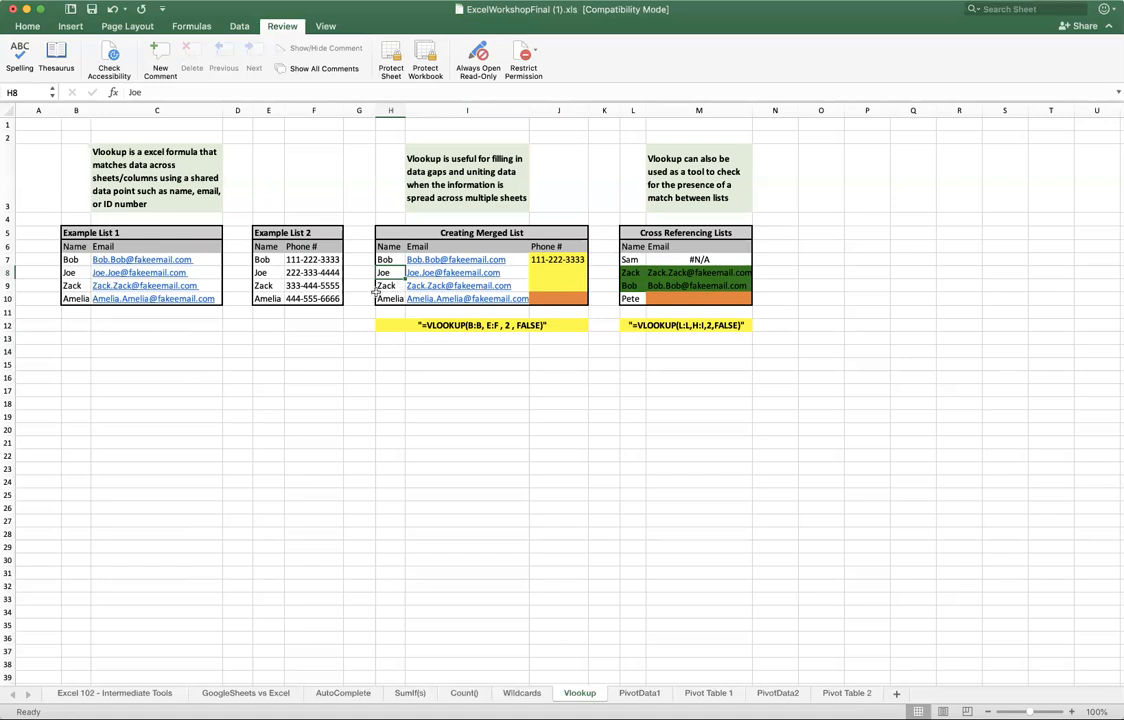
Step: Examine the FALSE argument in the H12 text and the E:F, 2 and FALSE arguments of the formula in J7
{"action": "double_click", "coordinate": [498, 324]}
{"action": "double_click", "coordinate": [496, 324]}
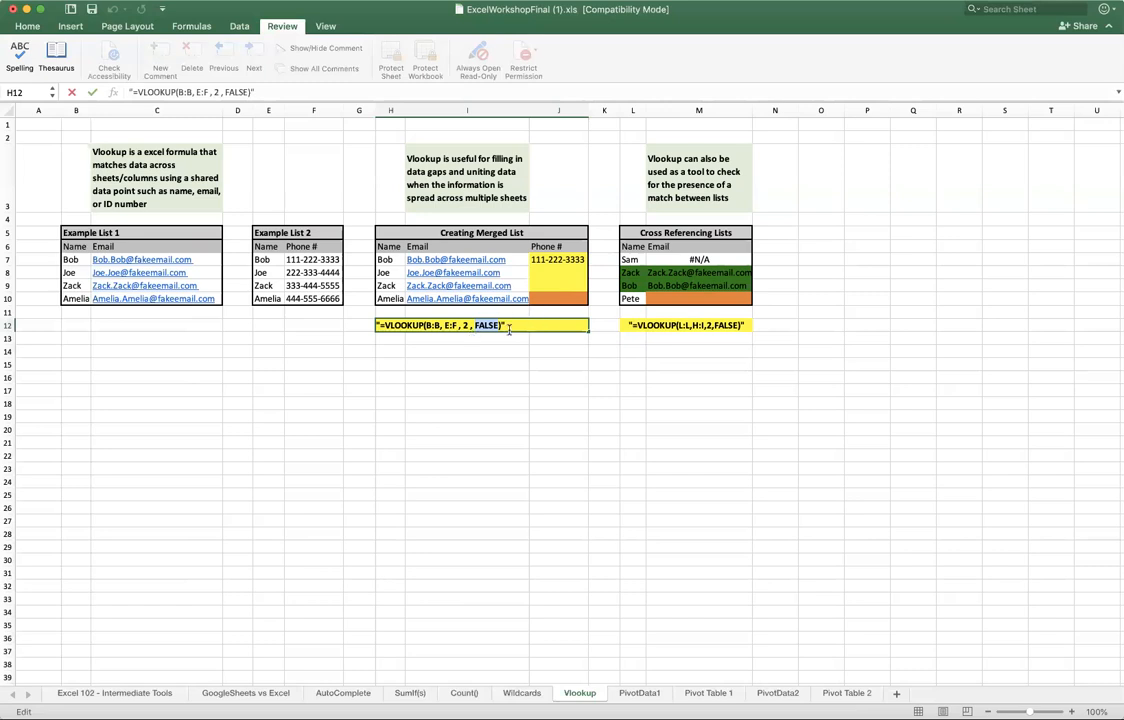
{"action": "left_click", "coordinate": [558, 264]}
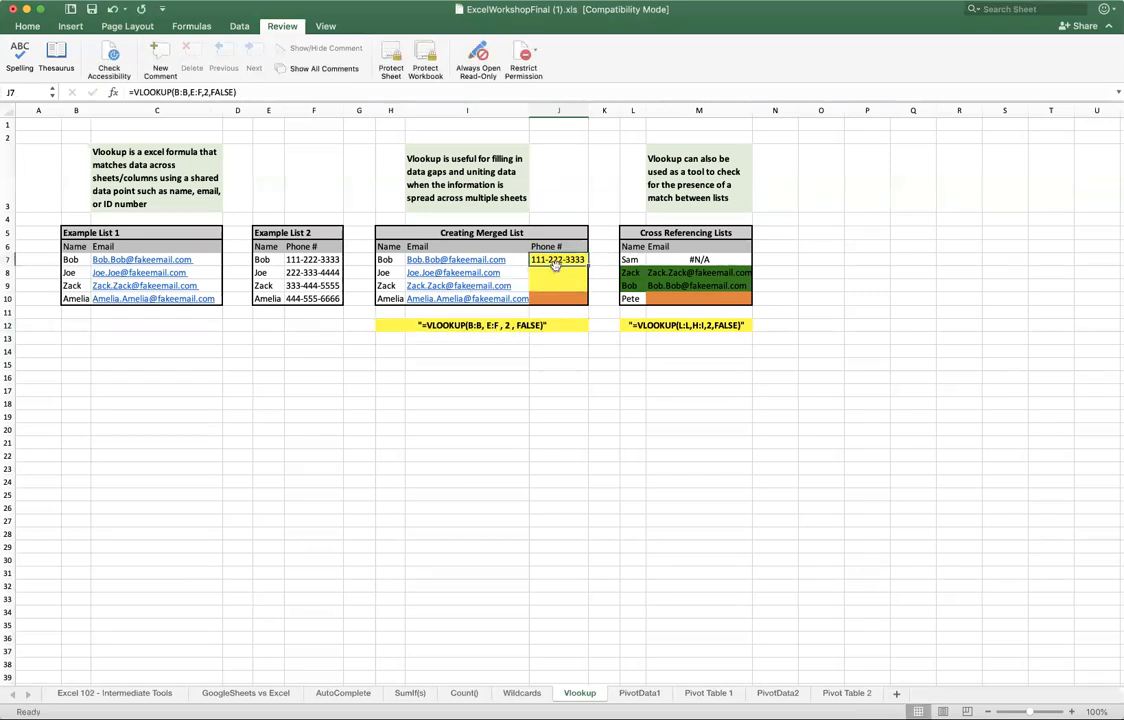
{"action": "double_click", "coordinate": [192, 92]}
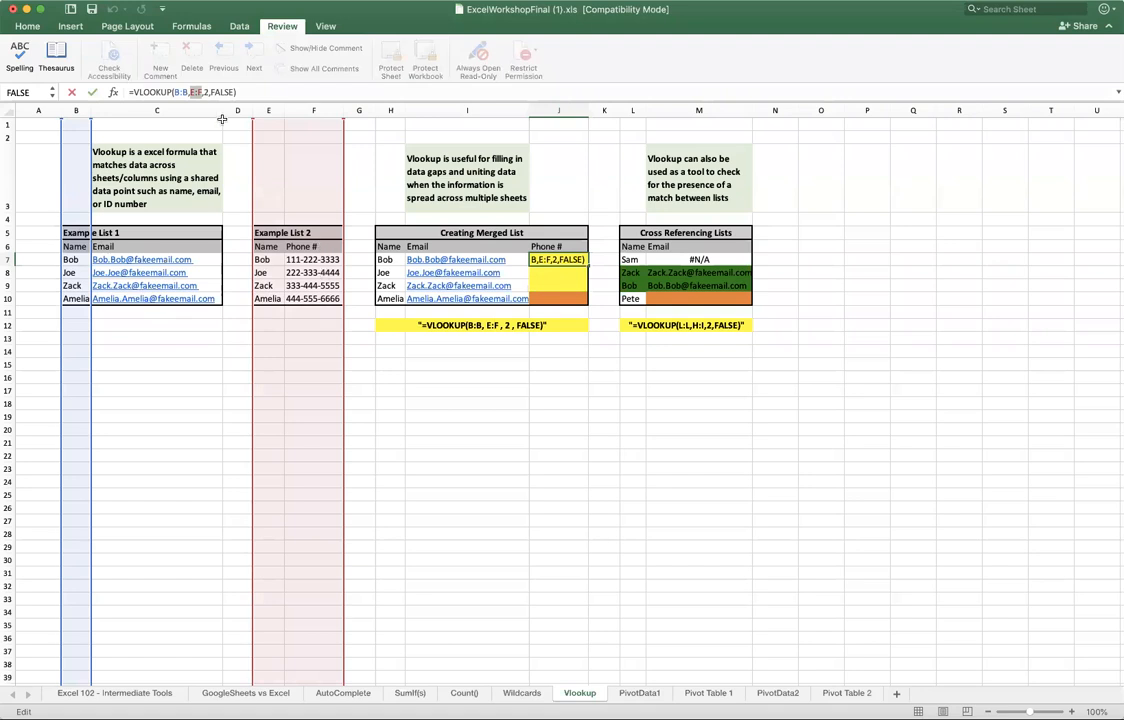
{"action": "double_click", "coordinate": [208, 92]}
{"action": "double_click", "coordinate": [222, 92]}
{"action": "key", "text": "Return"}
Step: Fill the VLOOKUP formula from J7 down through J9 and check J8 against the phone number in Example List 2
{"action": "left_click", "coordinate": [570, 260]}
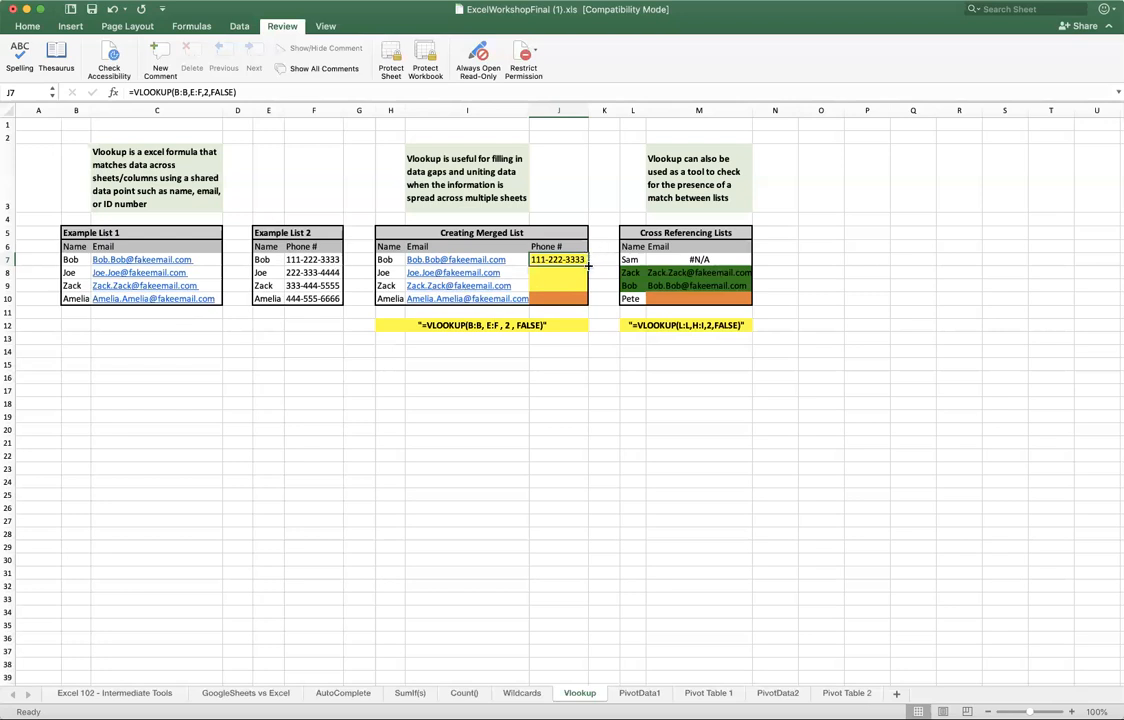
{"action": "left_click_drag", "start_coordinate": [588, 264], "coordinate": [587, 290]}
{"action": "left_click", "coordinate": [558, 272]}
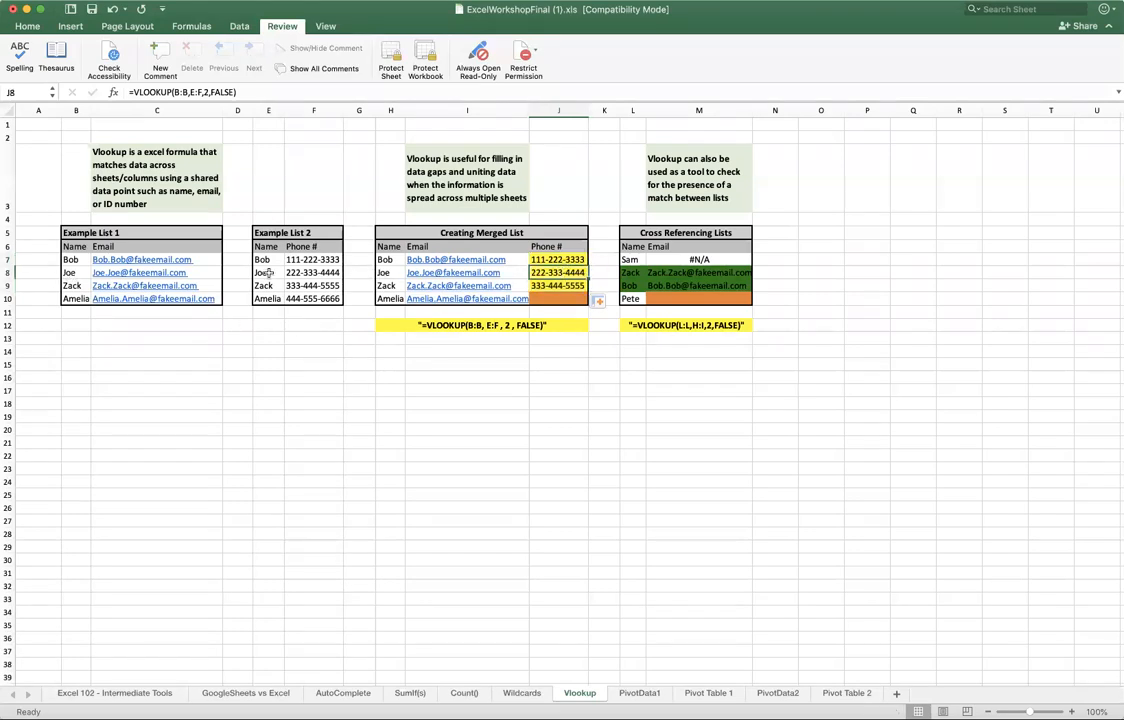
{"action": "left_click", "coordinate": [313, 272]}
{"action": "left_click", "coordinate": [578, 272]}
{"action": "left_click", "coordinate": [558, 298]}
Step: Review the Creating Merged List table, and compare the names in L7:L10 with those in B7:B10
{"action": "left_click_drag", "start_coordinate": [380, 233], "coordinate": [484, 304]}
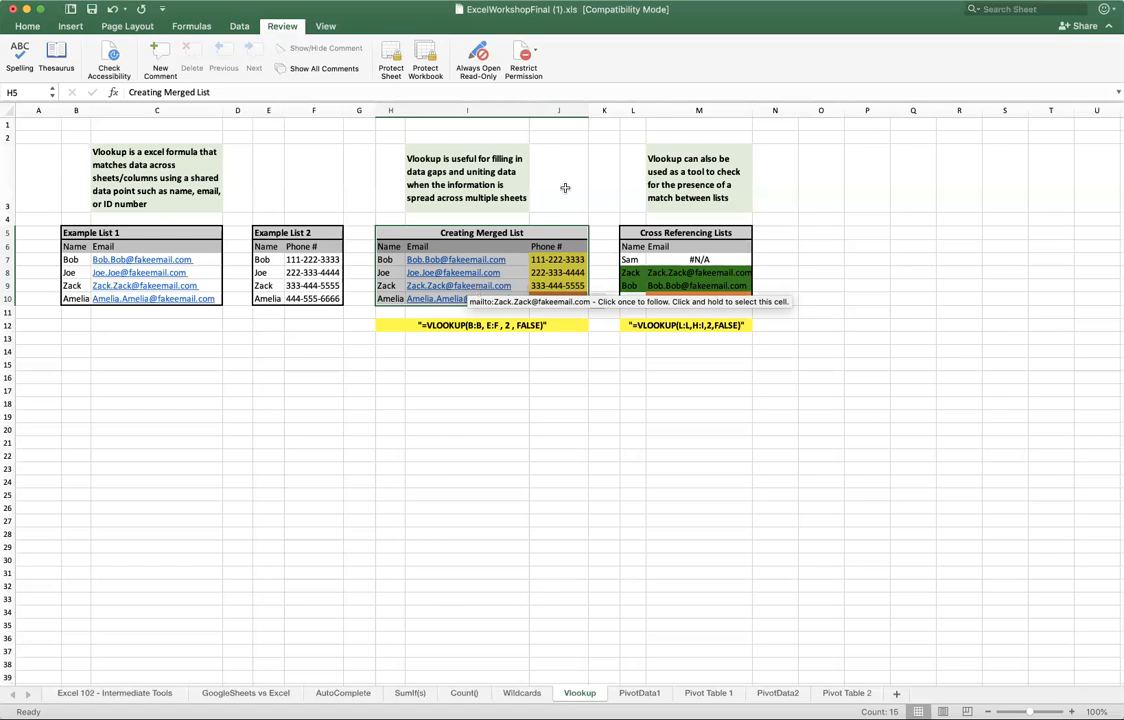
{"action": "left_click", "coordinate": [553, 399]}
{"action": "left_click_drag", "start_coordinate": [382, 232], "coordinate": [484, 292]}
{"action": "left_click", "coordinate": [699, 455]}
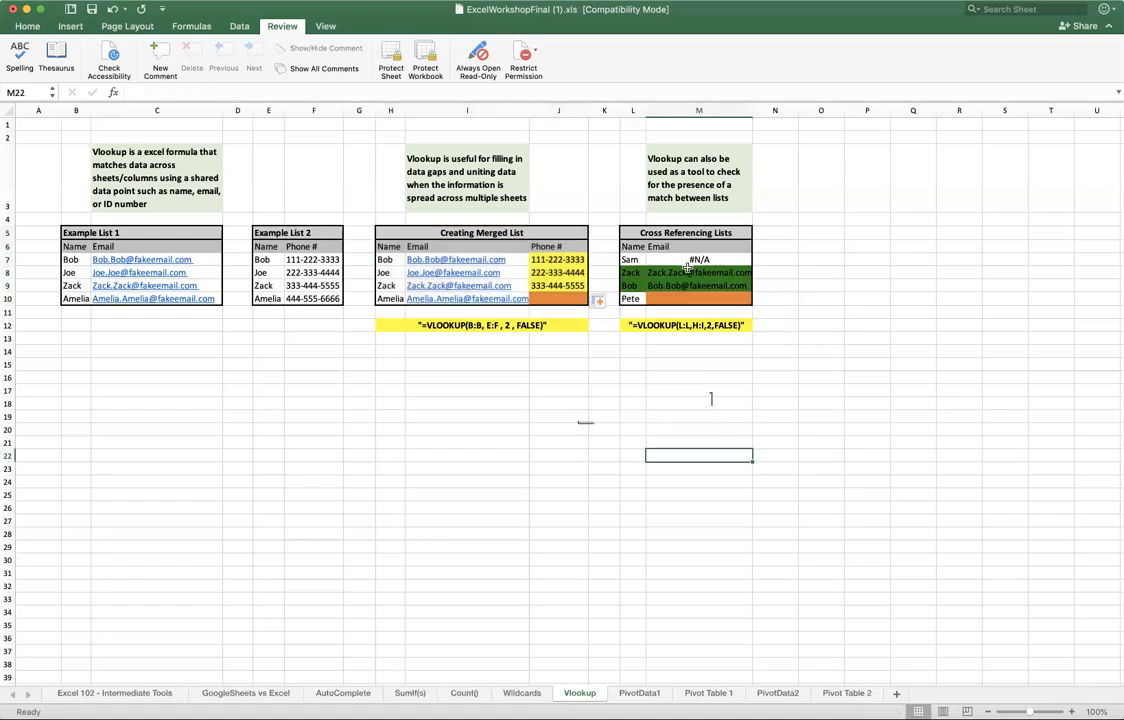
{"action": "left_click_drag", "start_coordinate": [645, 235], "coordinate": [684, 288]}
{"action": "left_click", "coordinate": [634, 259]}
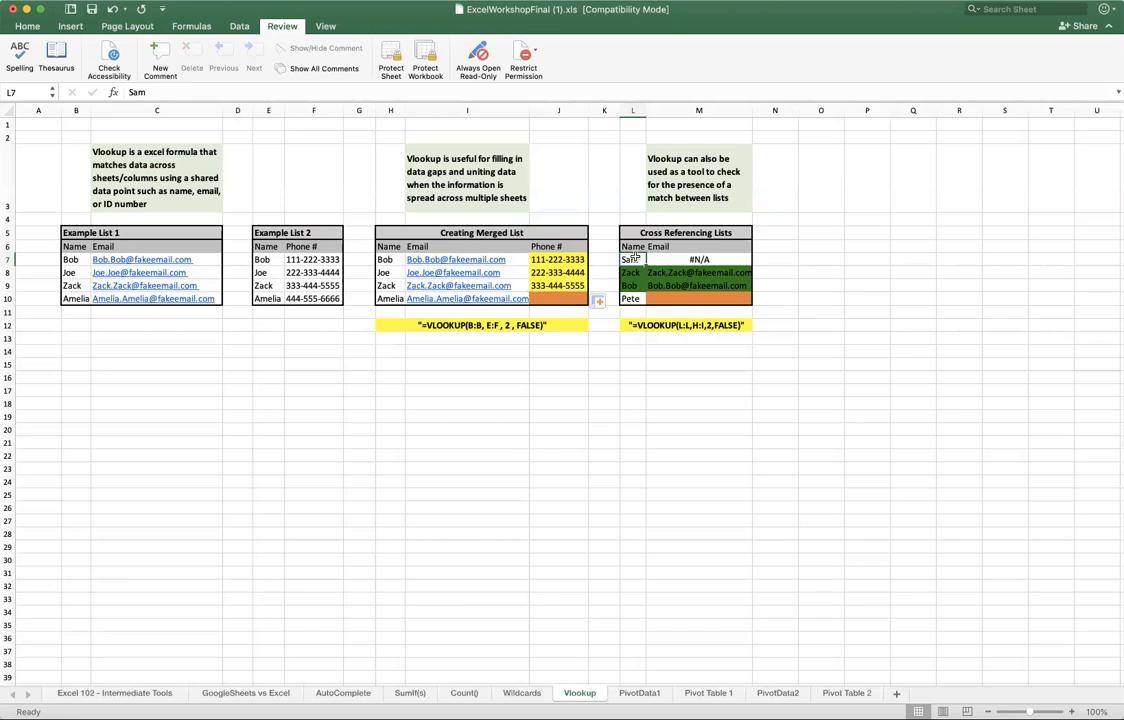
{"action": "left_click_drag", "start_coordinate": [70, 259], "coordinate": [72, 297]}
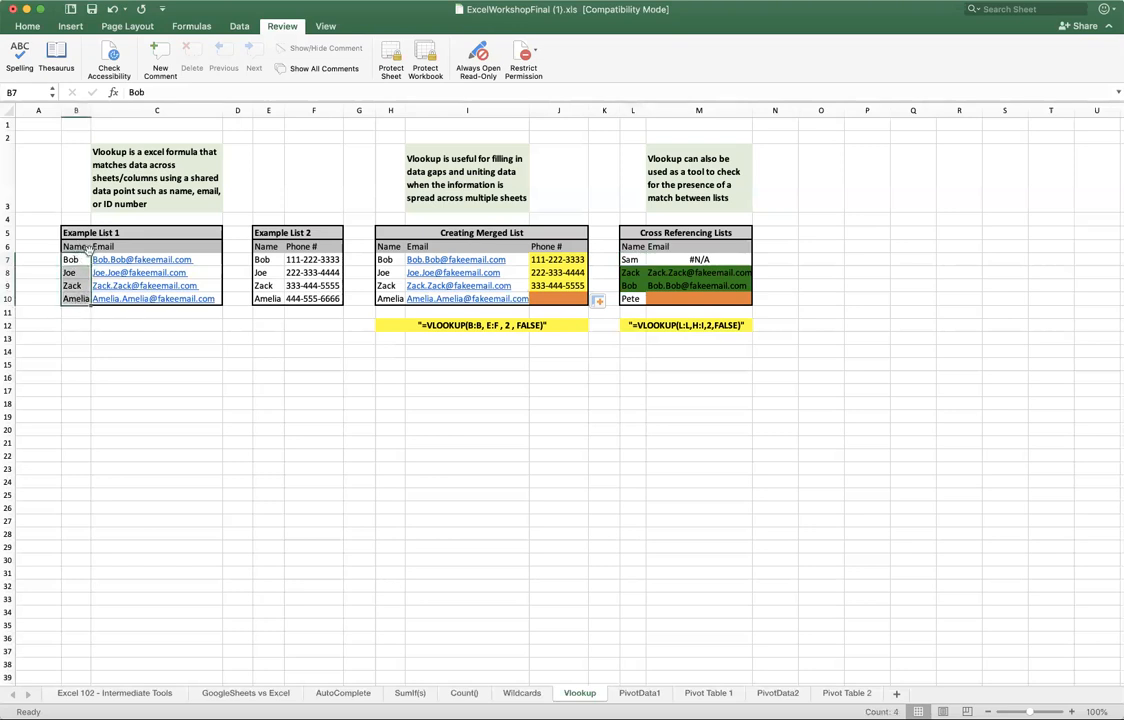
{"action": "left_click_drag", "start_coordinate": [629, 259], "coordinate": [630, 298]}
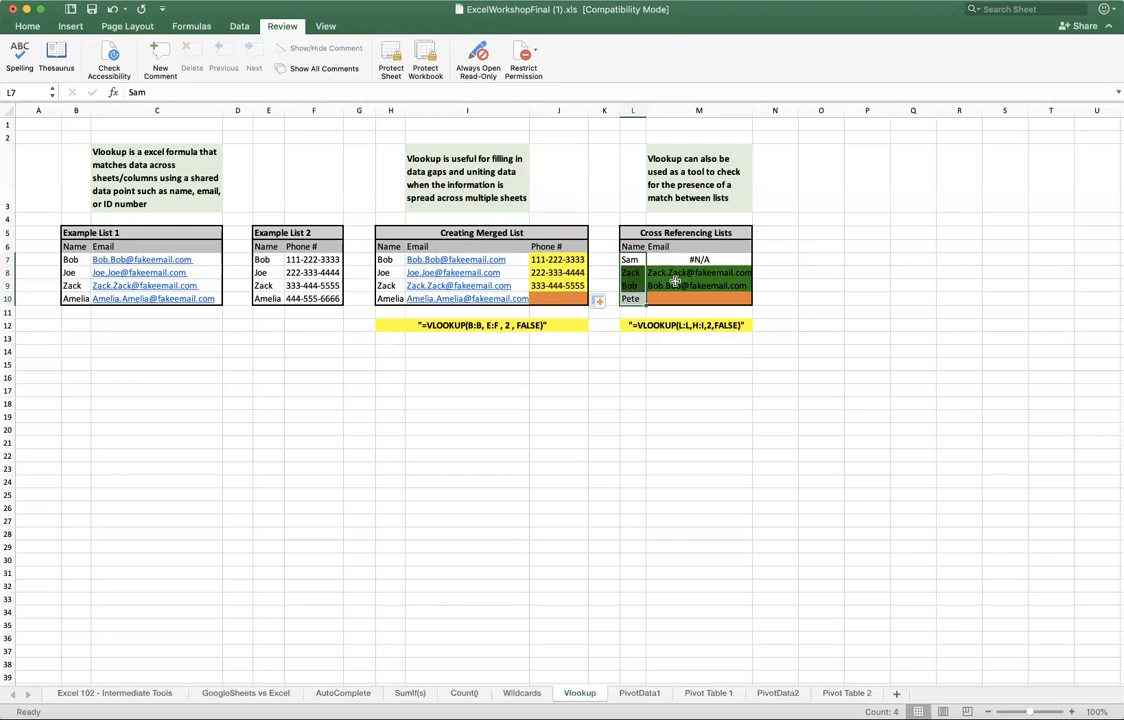
Step: Inspect the formula in M7 and clear the emails in M8 and M9 of the Cross Referencing Lists table
{"action": "left_click", "coordinate": [686, 273]}
{"action": "left_click", "coordinate": [683, 260]}
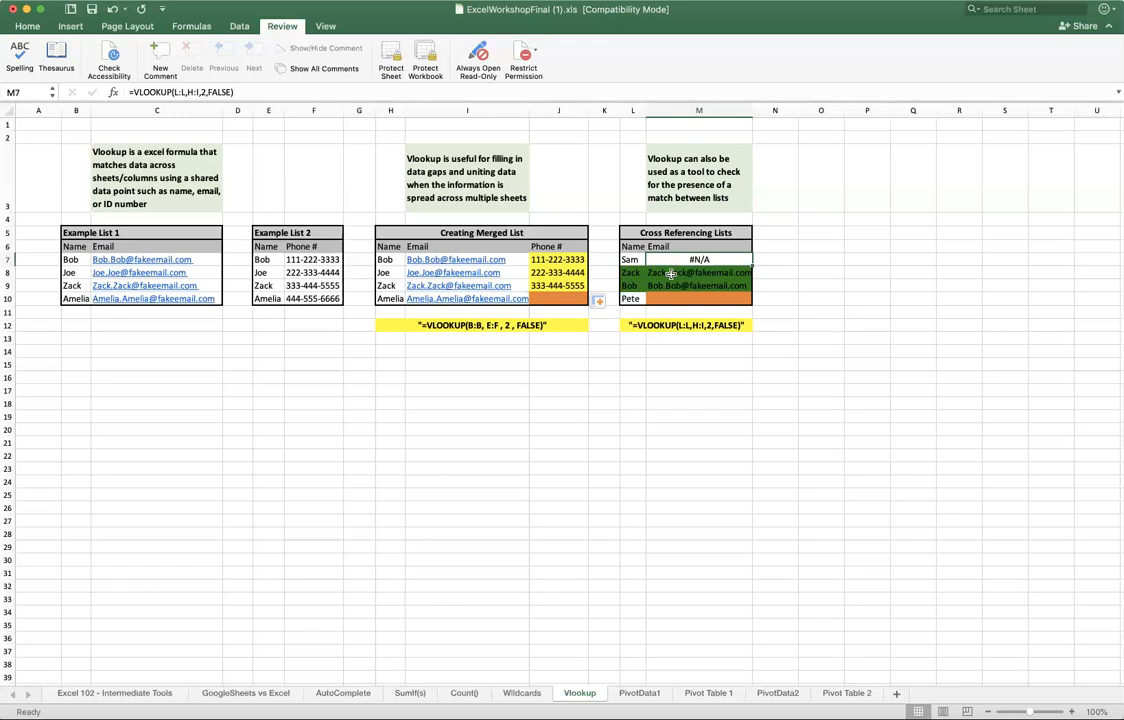
{"action": "key", "text": "Left"}
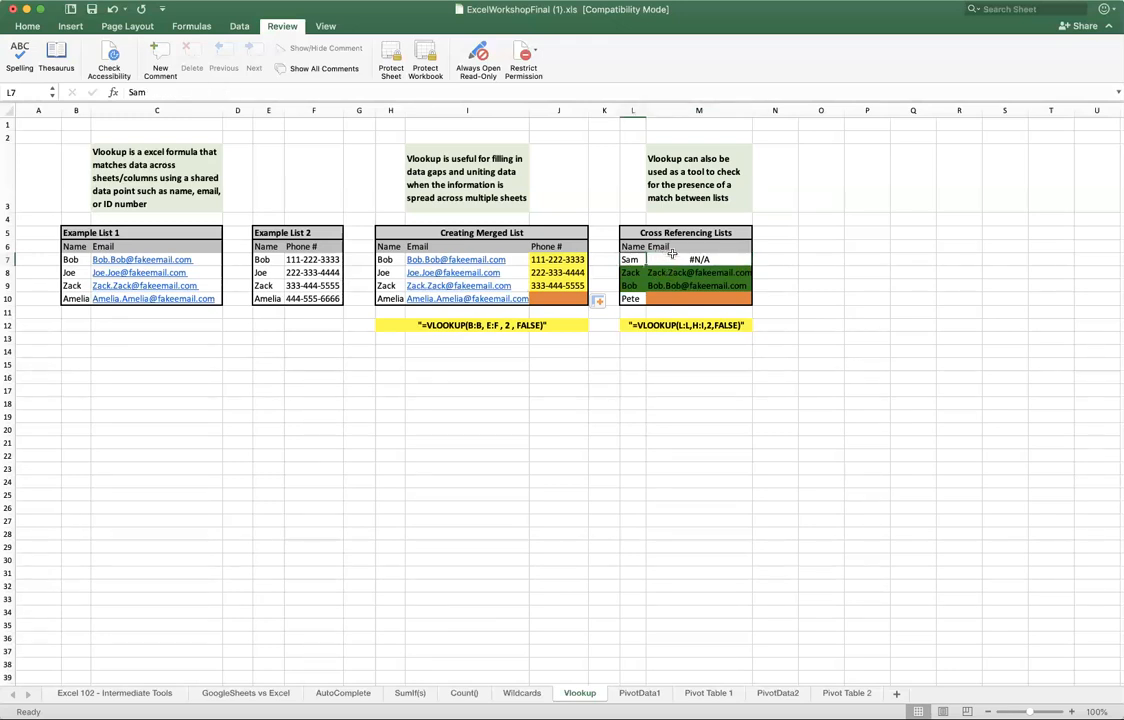
{"action": "key", "text": "Right"}
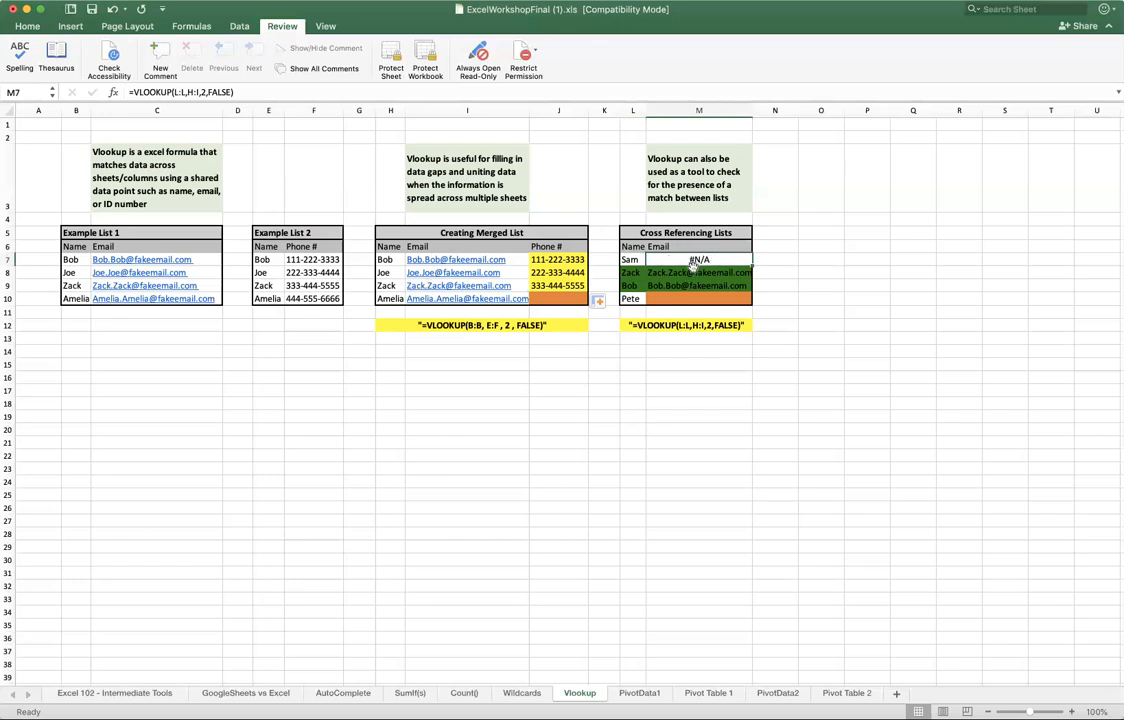
{"action": "key", "text": "Down"}
{"action": "key", "text": "Down"}
{"action": "key", "text": "Delete"}
Step: Examine the L:L, H:I and 2 arguments of the VLOOKUP formula in M7, leaving the formula as it was
{"action": "left_click", "coordinate": [718, 261]}
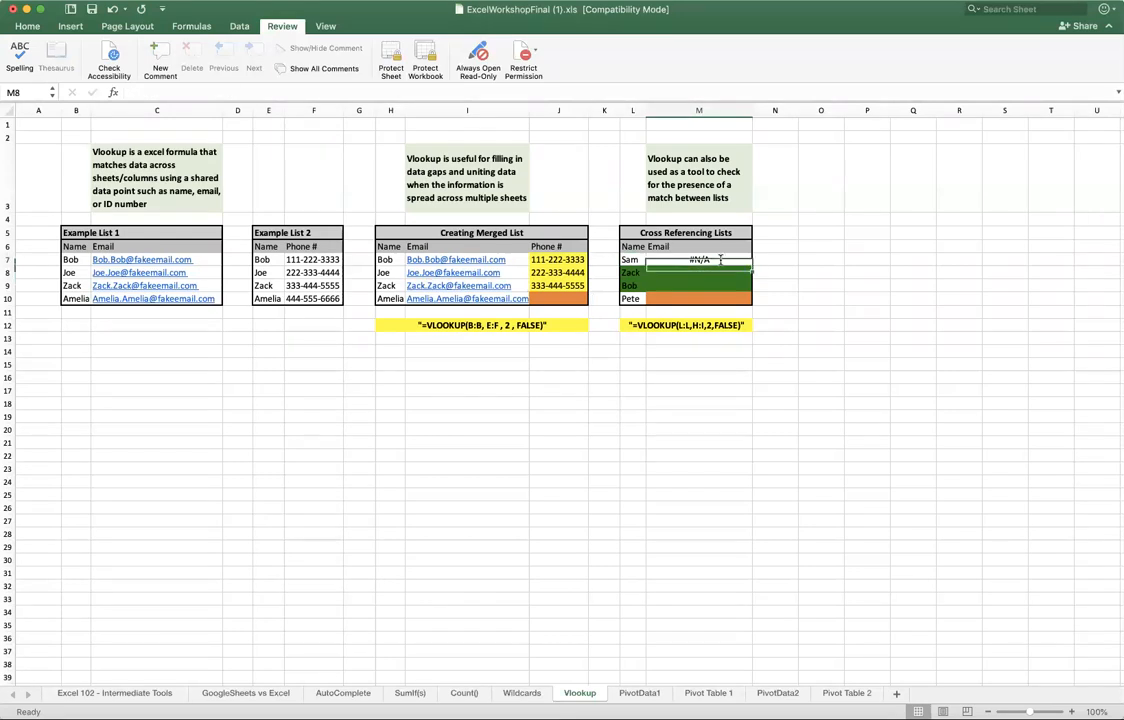
{"action": "double_click", "coordinate": [718, 261]}
{"action": "left_click", "coordinate": [650, 259]}
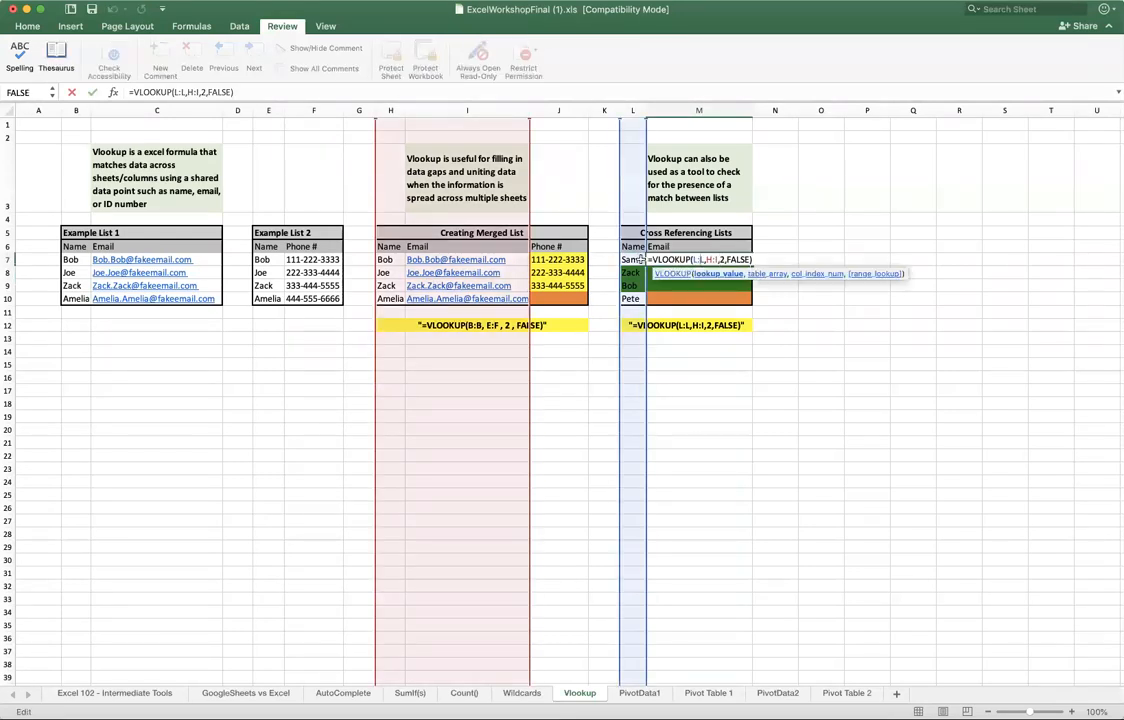
{"action": "left_click_drag", "start_coordinate": [694, 259], "coordinate": [705, 259]}
{"action": "left_click_drag", "start_coordinate": [707, 259], "coordinate": [718, 260]}
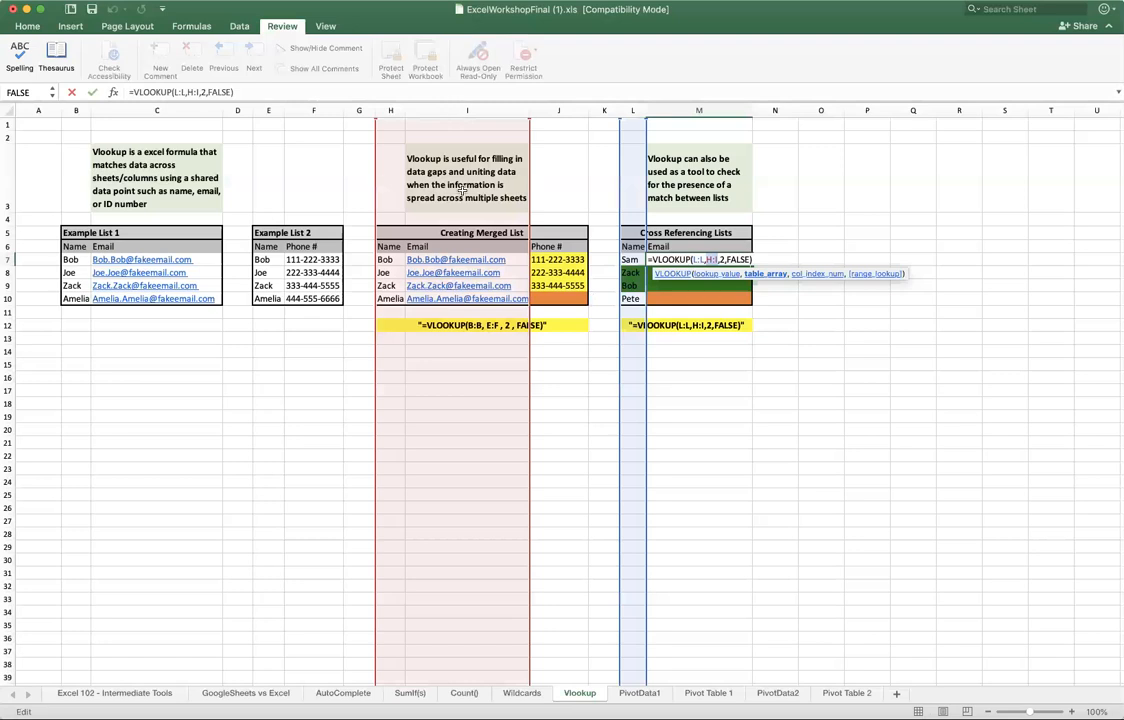
{"action": "left_click_drag", "start_coordinate": [719, 260], "coordinate": [725, 260]}
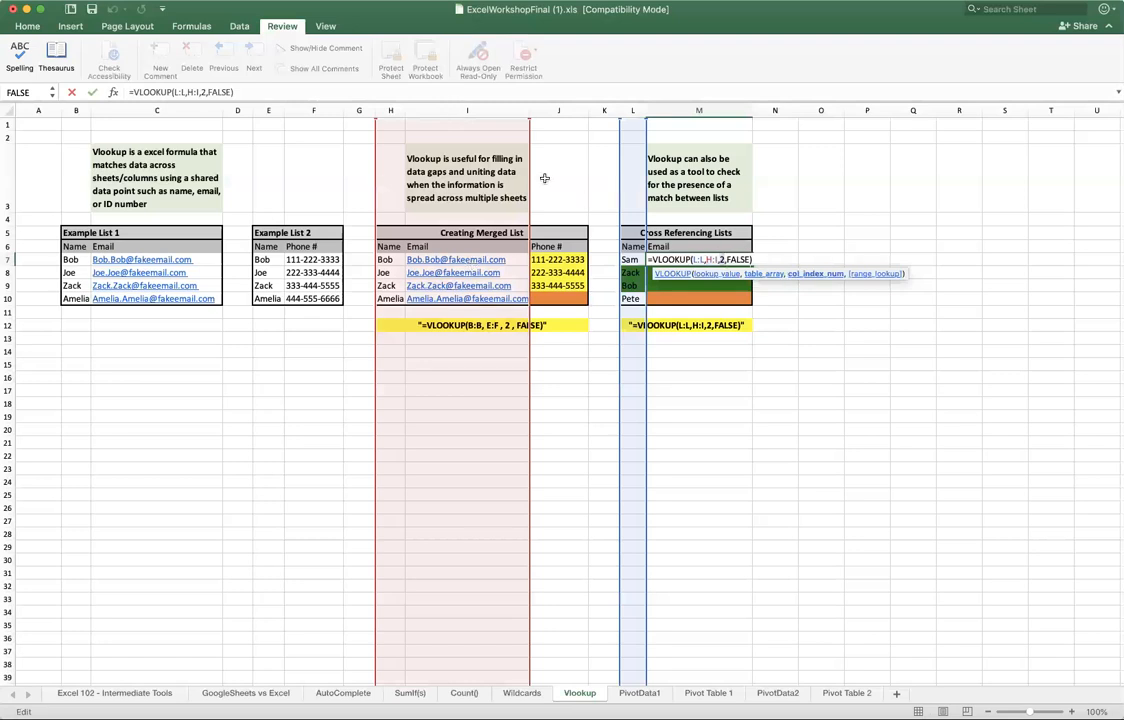
{"action": "left_click", "coordinate": [313, 110]}
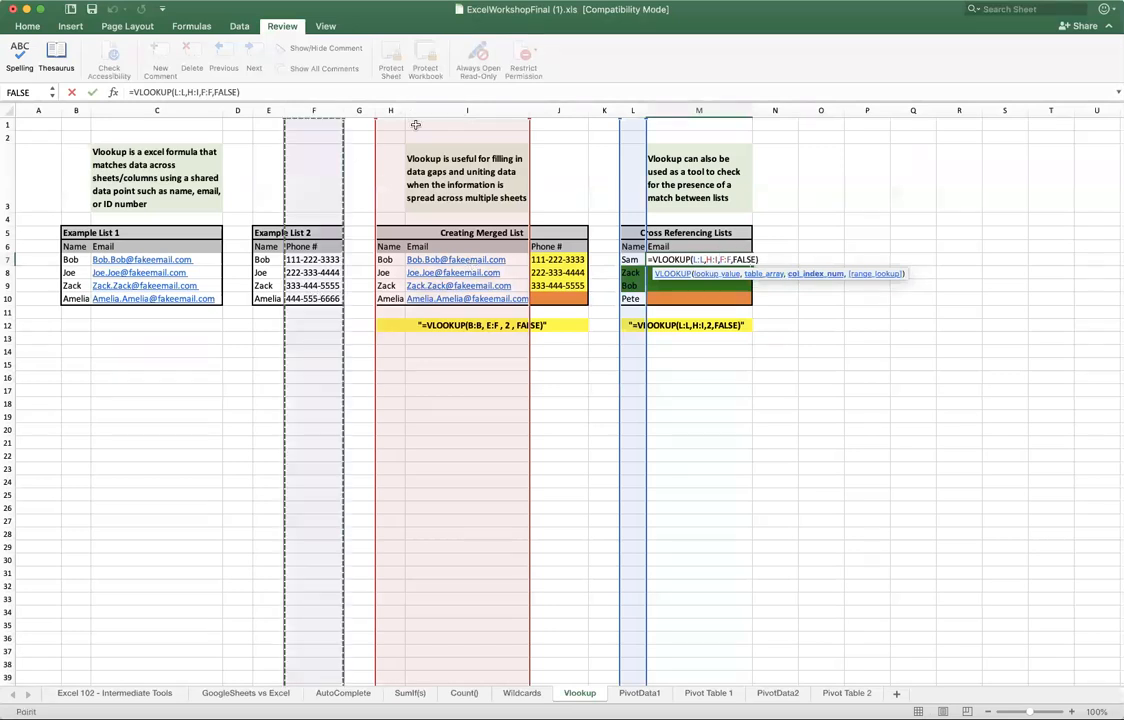
{"action": "left_click", "coordinate": [453, 112], "text": "shift"}
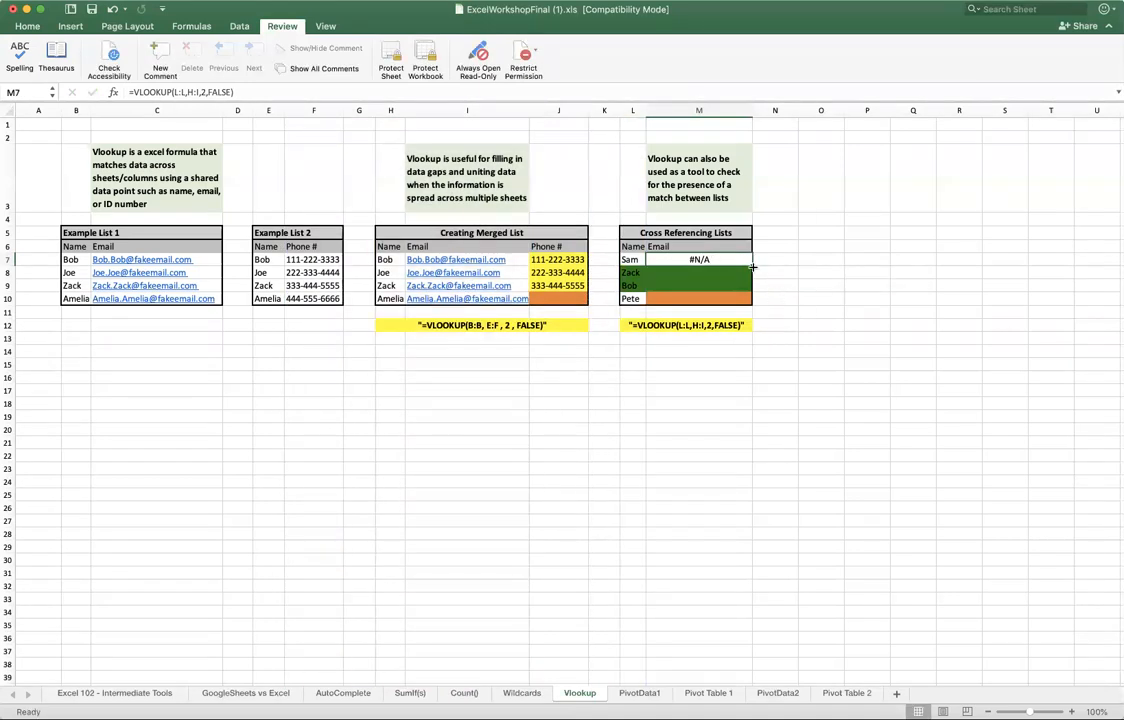
Step: Examine the FALSE range-lookup argument of the formula in M7
{"action": "key", "text": "F2"}
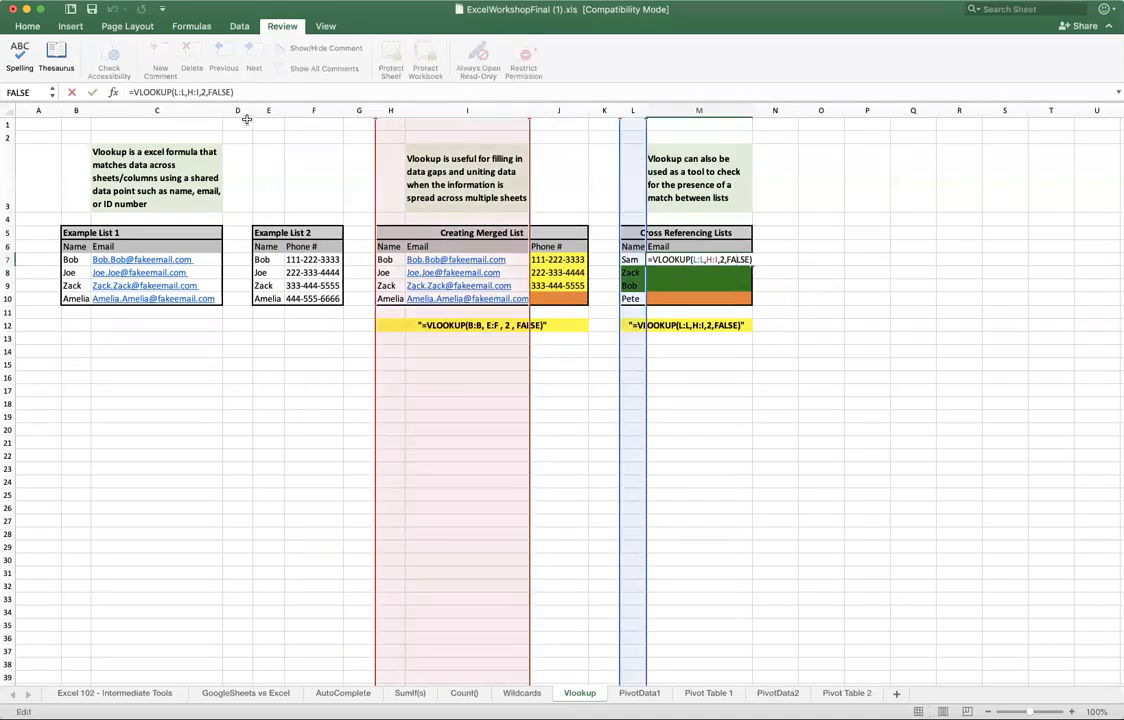
{"action": "left_click", "coordinate": [203, 91]}
{"action": "double_click", "coordinate": [213, 92]}
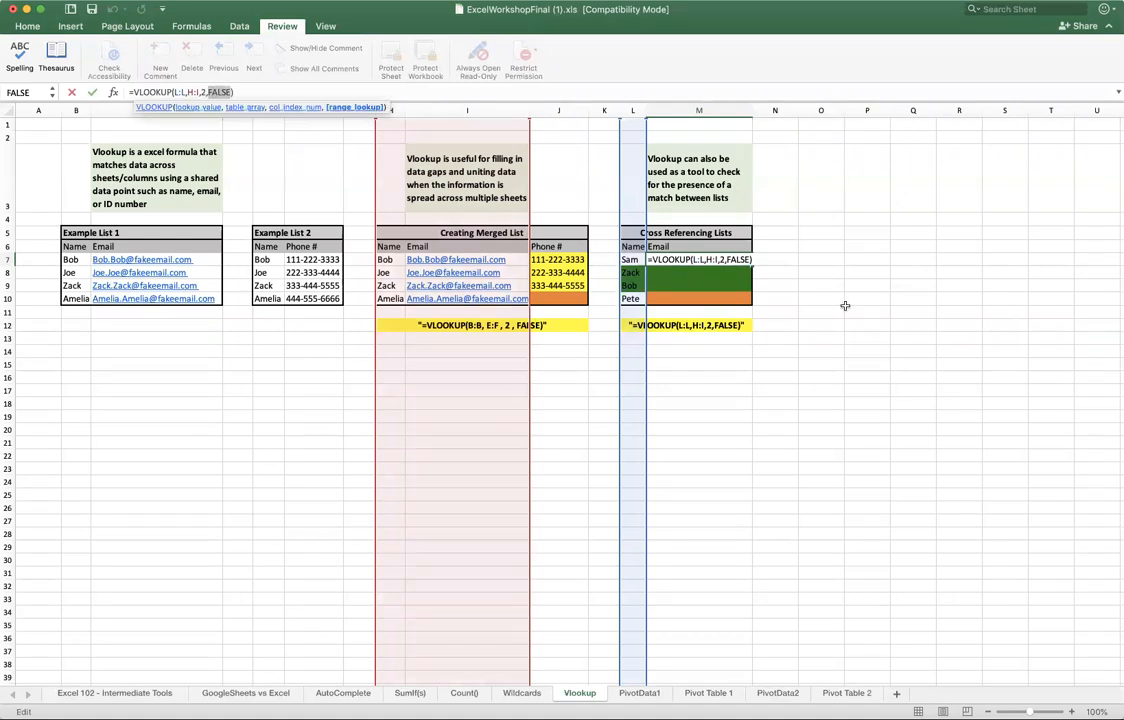
{"action": "key", "text": "Tab"}
{"action": "left_click", "coordinate": [718, 258]}
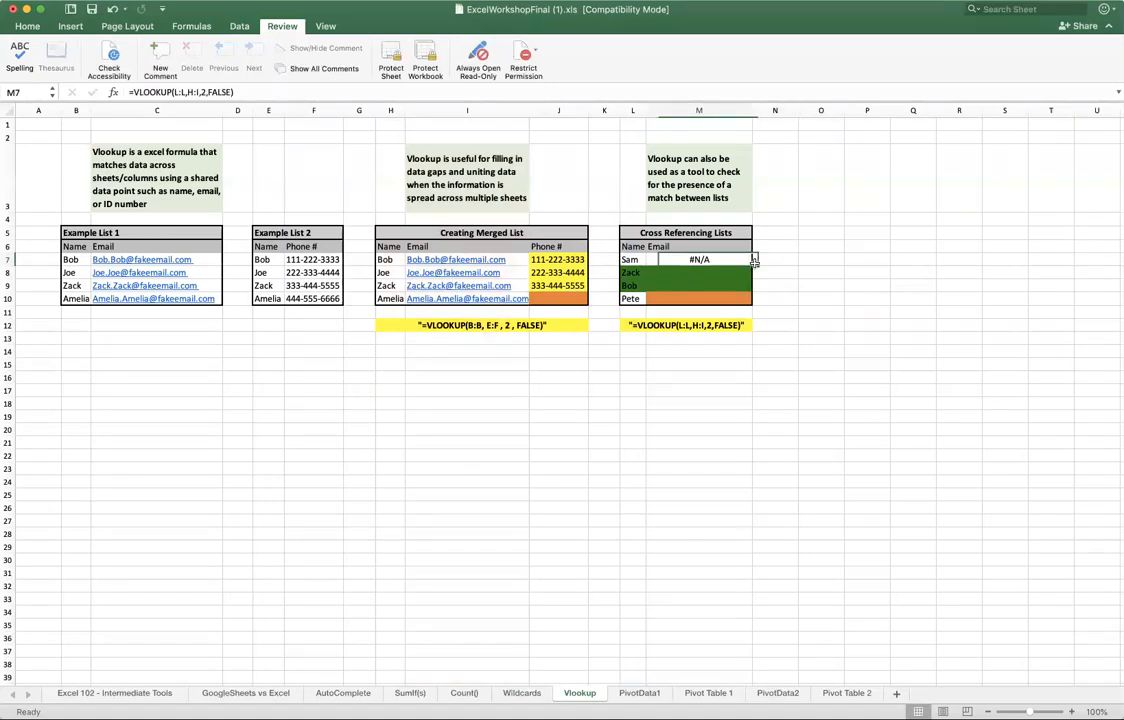
Step: Compare the name in L7 with those in B7:B10, and fill the VLOOKUP formula from M7 down through M10
{"action": "key", "text": "Left"}
{"action": "left_click_drag", "start_coordinate": [72, 261], "coordinate": [75, 299]}
{"action": "left_click", "coordinate": [742, 261]}
{"action": "left_click_drag", "start_coordinate": [750, 265], "coordinate": [750, 305]}
Step: Compare the names and lookup results in L7:M10 with Example List 1, the H12 formula text and the merged list
{"action": "left_click", "coordinate": [638, 272]}
{"action": "left_click", "coordinate": [686, 272]}
{"action": "left_click", "coordinate": [636, 286]}
{"action": "left_click", "coordinate": [686, 285]}
{"action": "left_click", "coordinate": [632, 298]}
{"action": "left_click", "coordinate": [690, 300]}
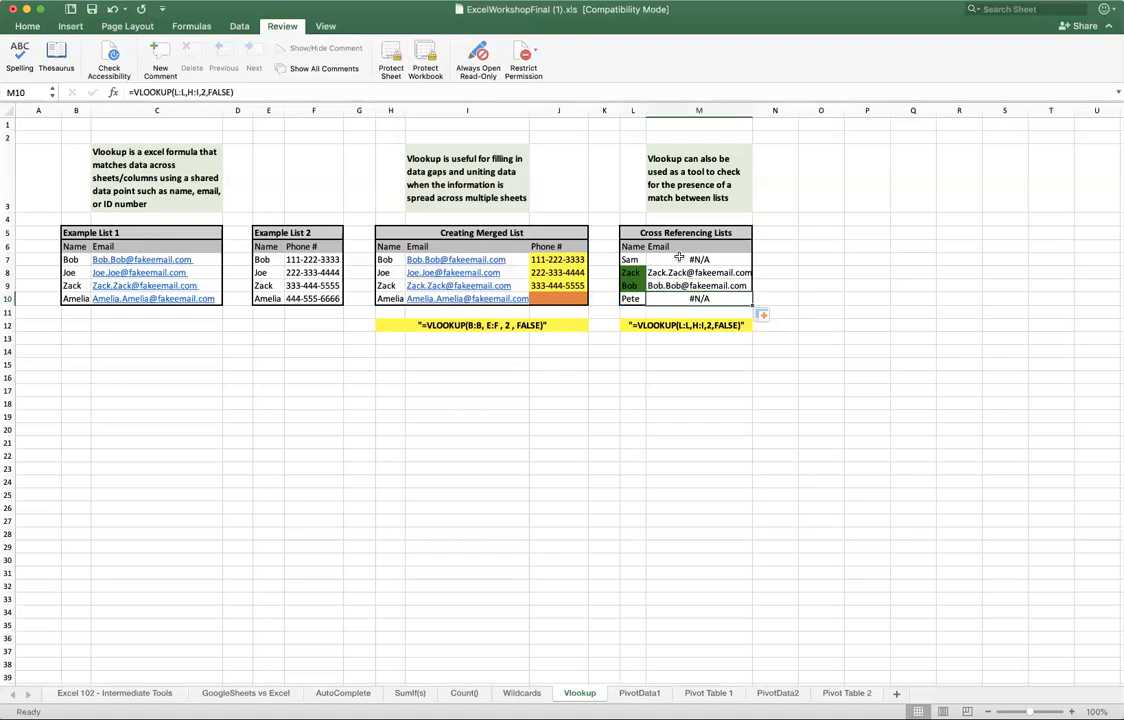
{"action": "left_click_drag", "start_coordinate": [630, 260], "coordinate": [636, 300]}
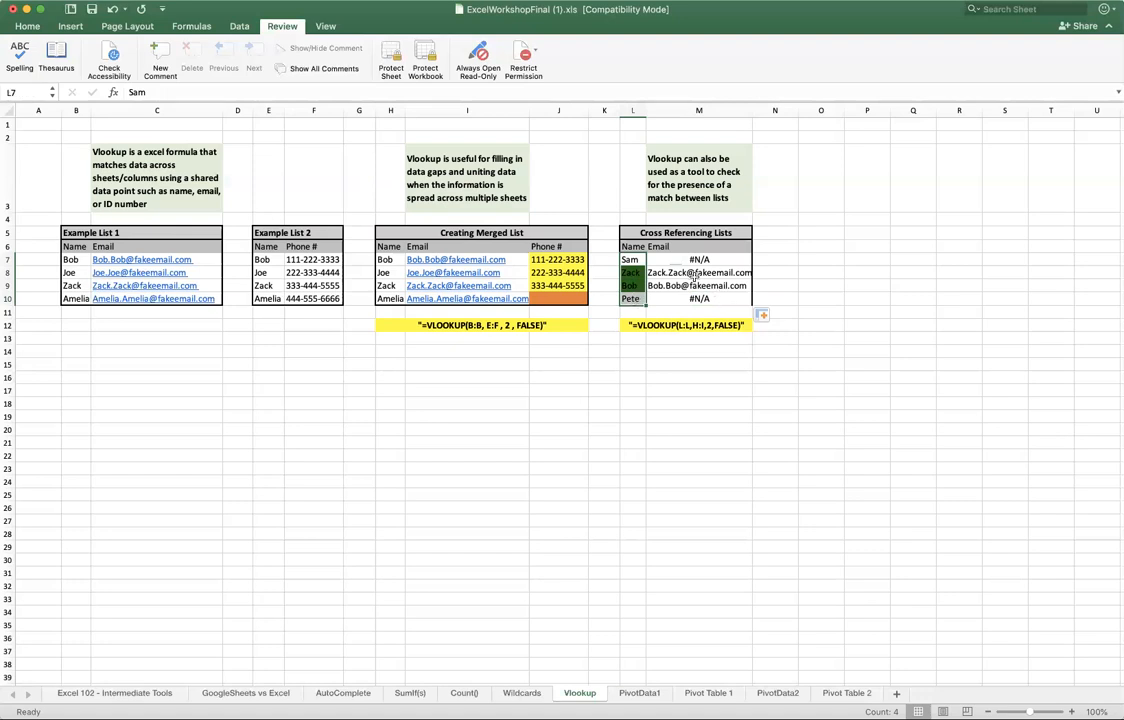
{"action": "left_click_drag", "start_coordinate": [70, 259], "coordinate": [190, 298]}
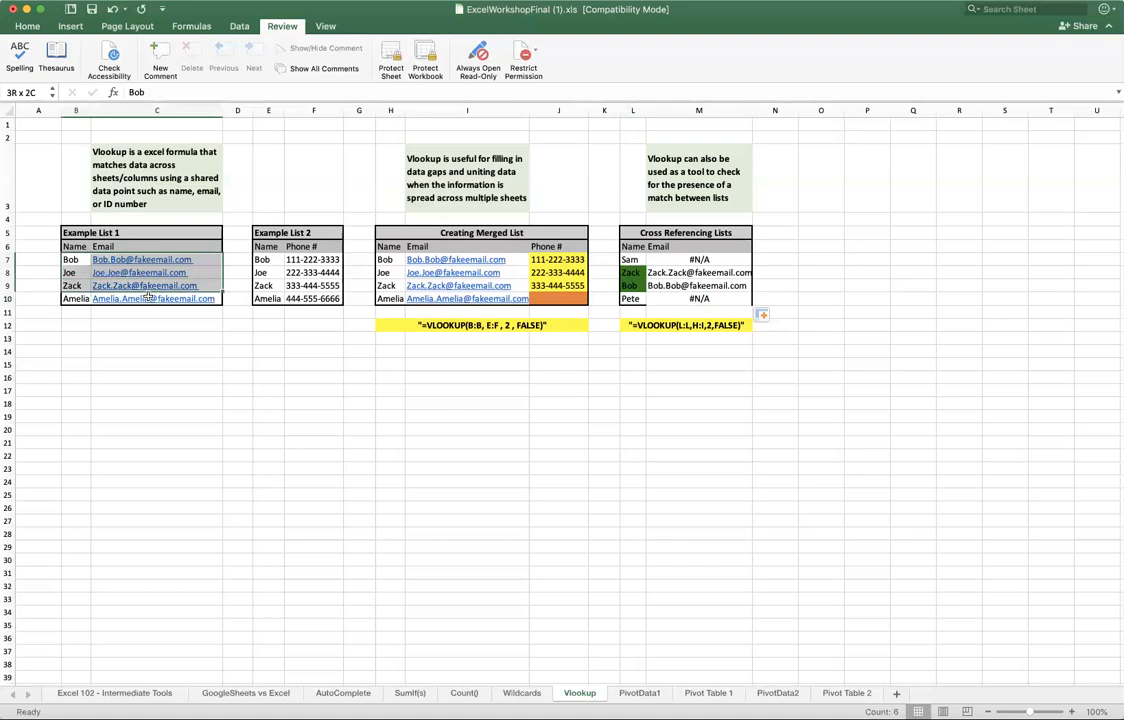
{"action": "left_click_drag", "start_coordinate": [629, 259], "coordinate": [683, 299]}
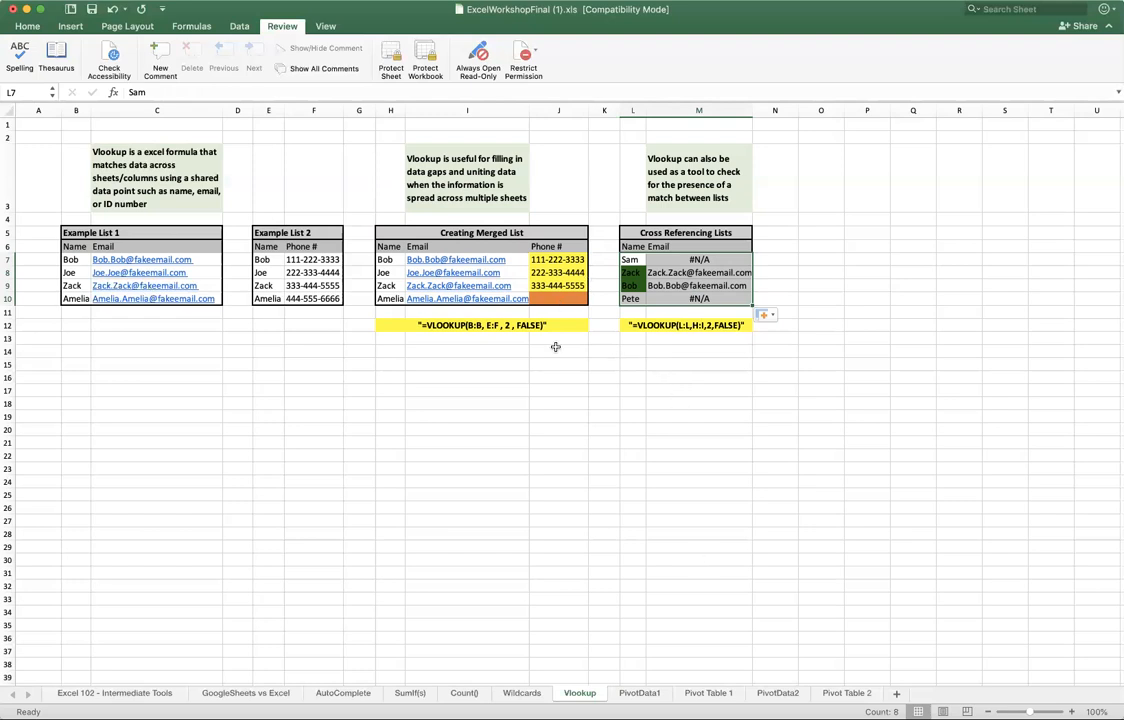
{"action": "left_click", "coordinate": [469, 326]}
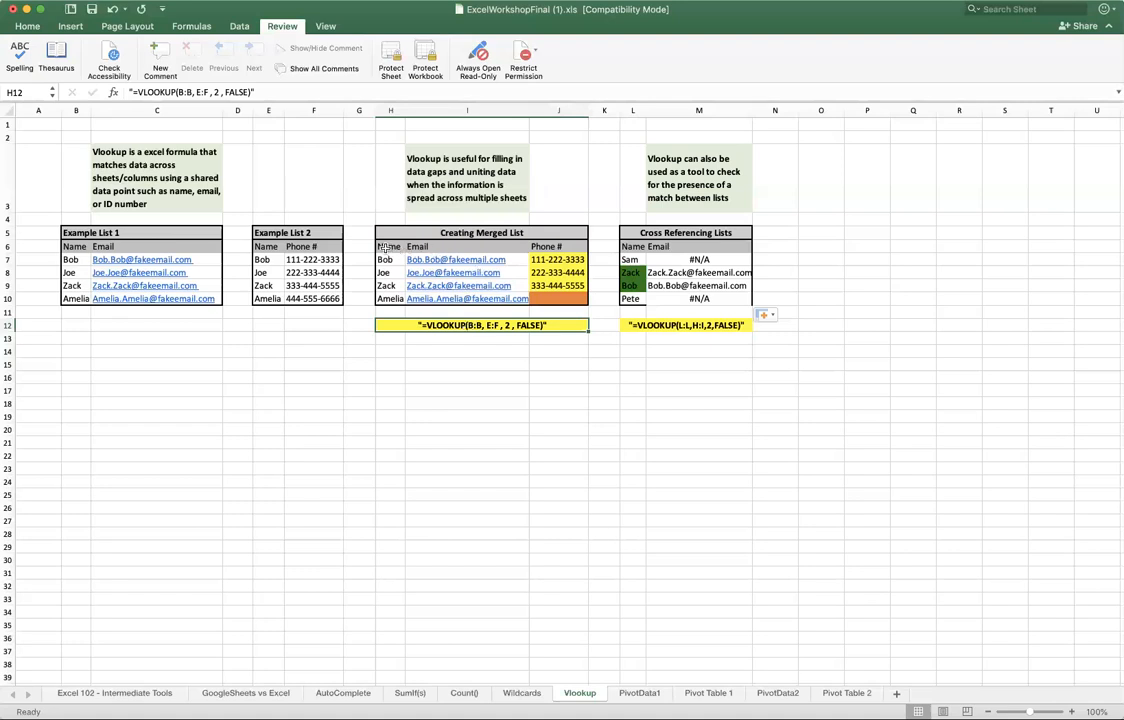
{"action": "left_click_drag", "start_coordinate": [388, 246], "coordinate": [562, 290]}
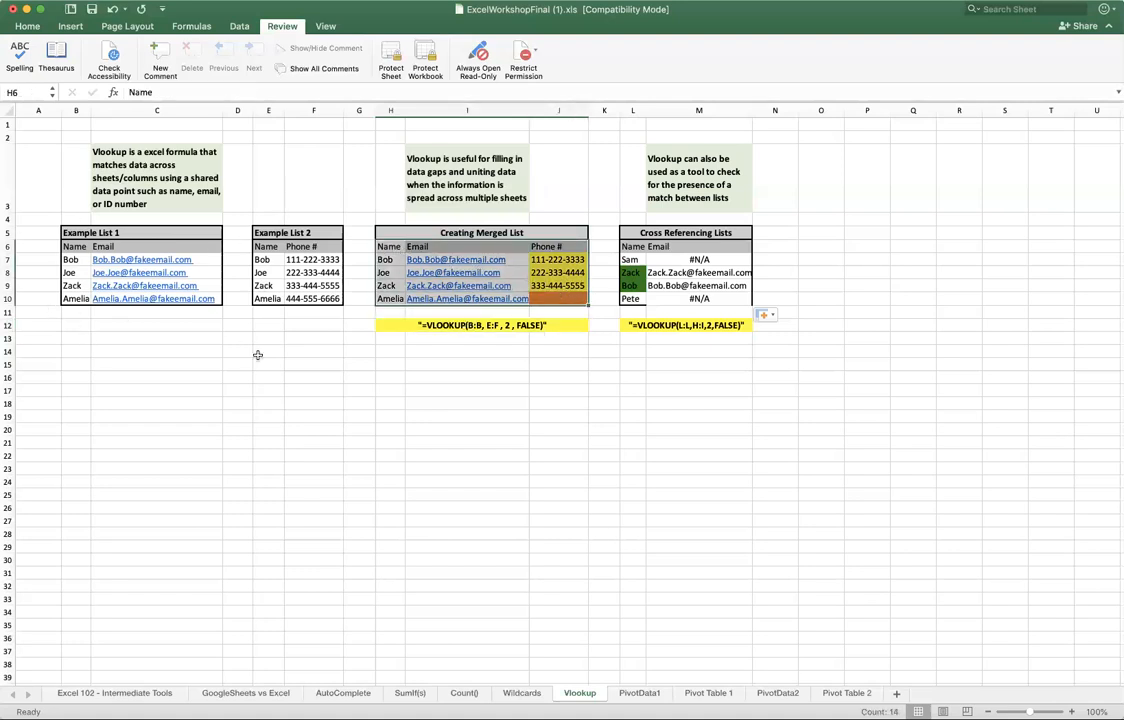
{"action": "left_click_drag", "start_coordinate": [640, 247], "coordinate": [712, 298]}
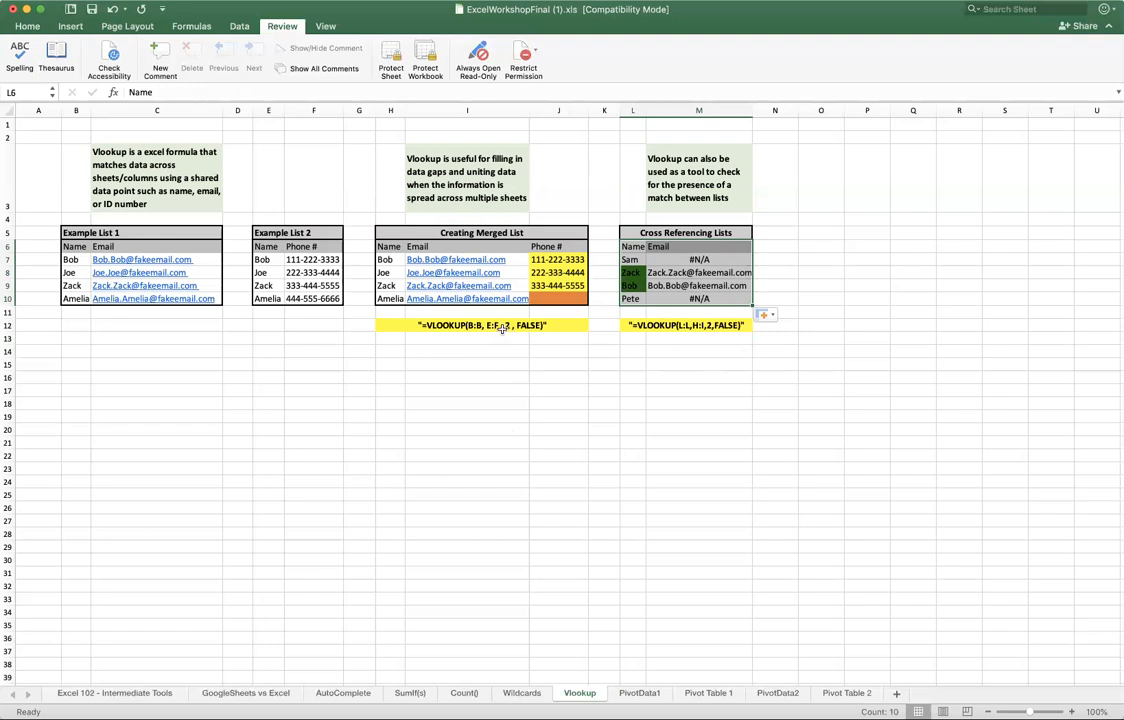
Step: Examine the H12 formula text, and the quantity, fruit and store columns of the source data on the PivotData1 sheet
{"action": "double_click", "coordinate": [445, 325]}
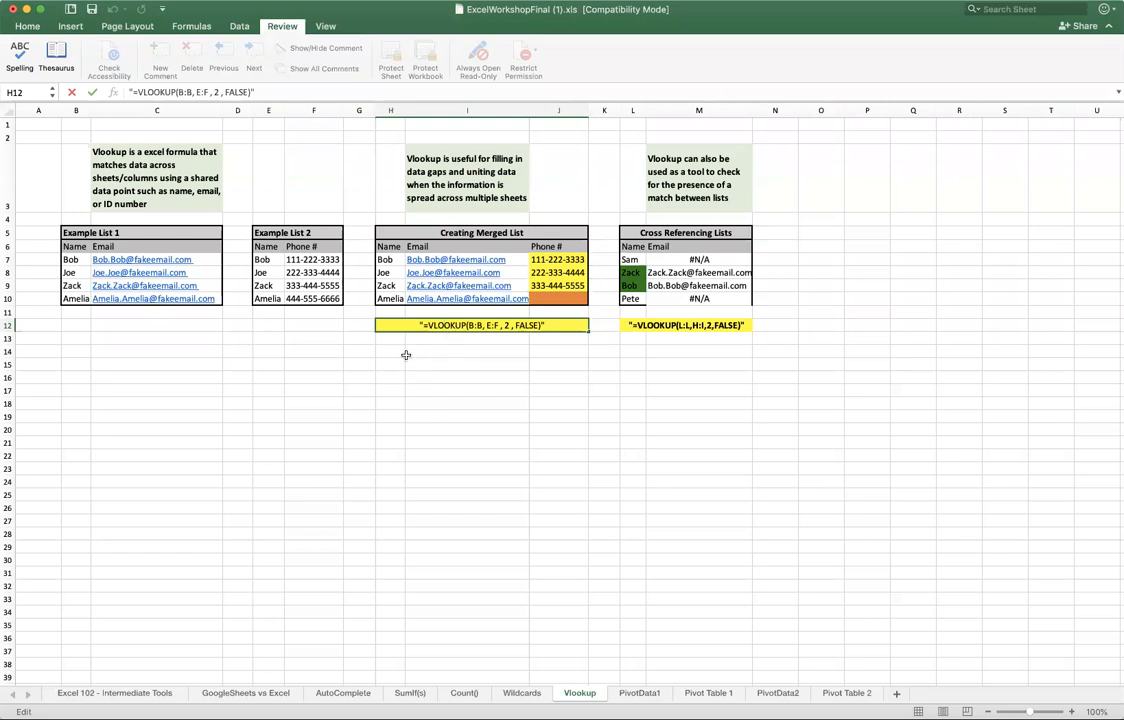
{"action": "left_click", "coordinate": [640, 692]}
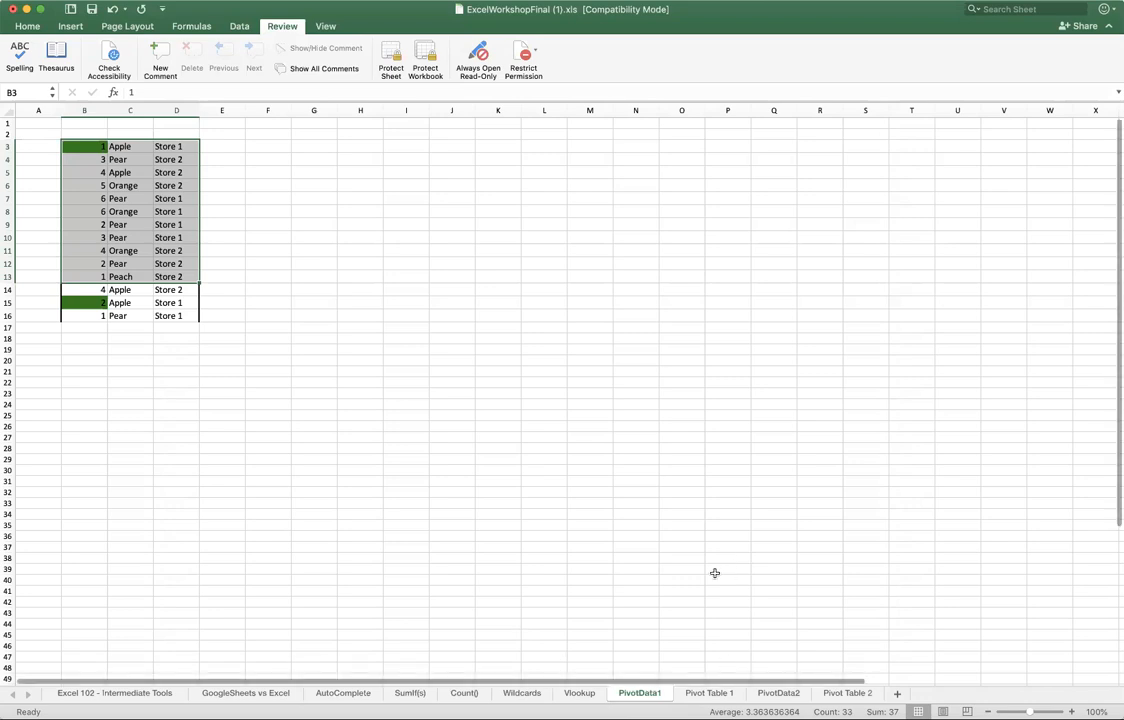
{"action": "left_click", "coordinate": [145, 362]}
{"action": "left_click_drag", "start_coordinate": [93, 146], "coordinate": [135, 265]}
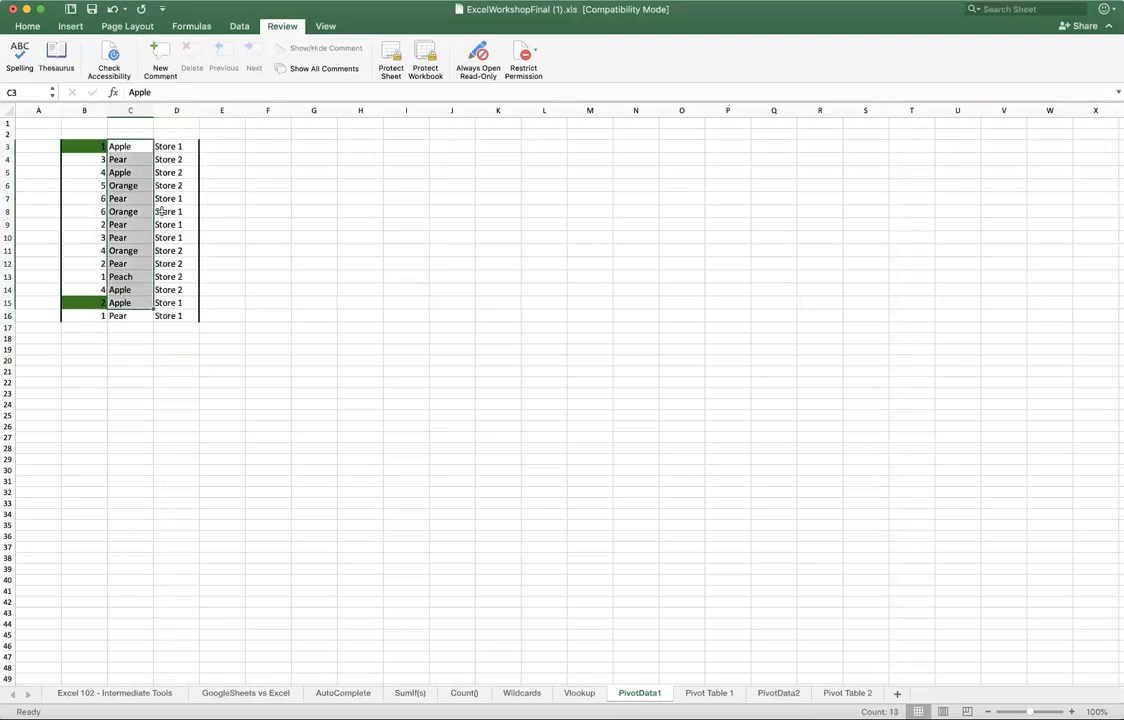
{"action": "left_click_drag", "start_coordinate": [165, 146], "coordinate": [181, 316]}
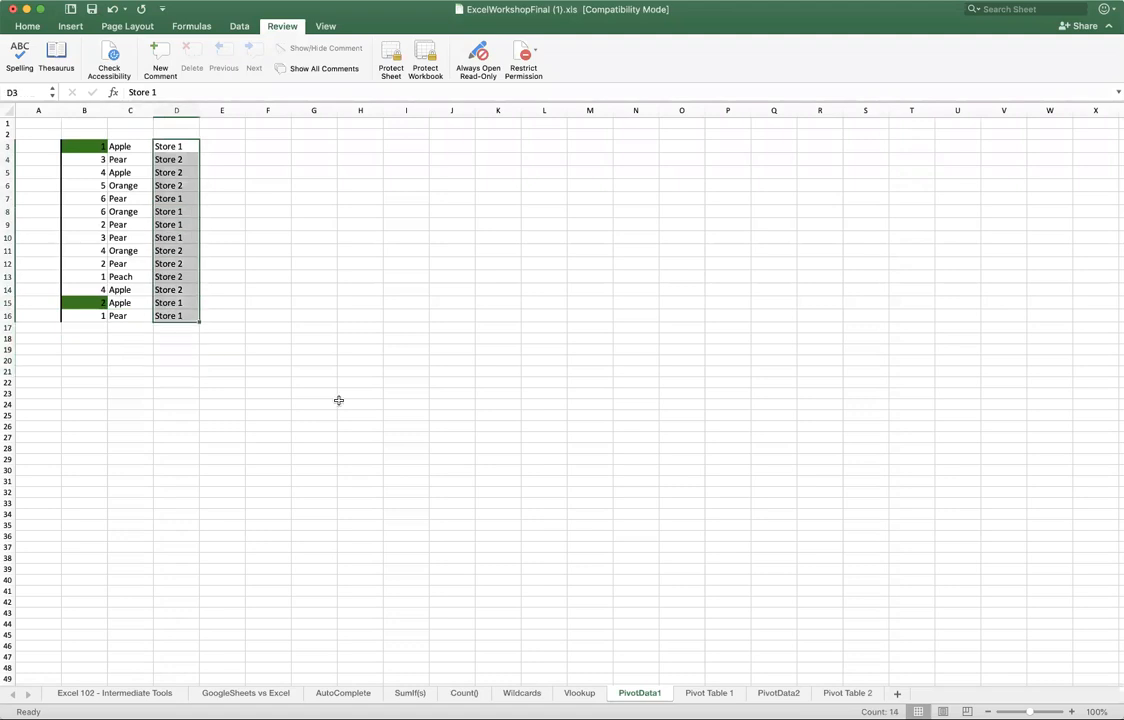
{"action": "left_click", "coordinate": [310, 327]}
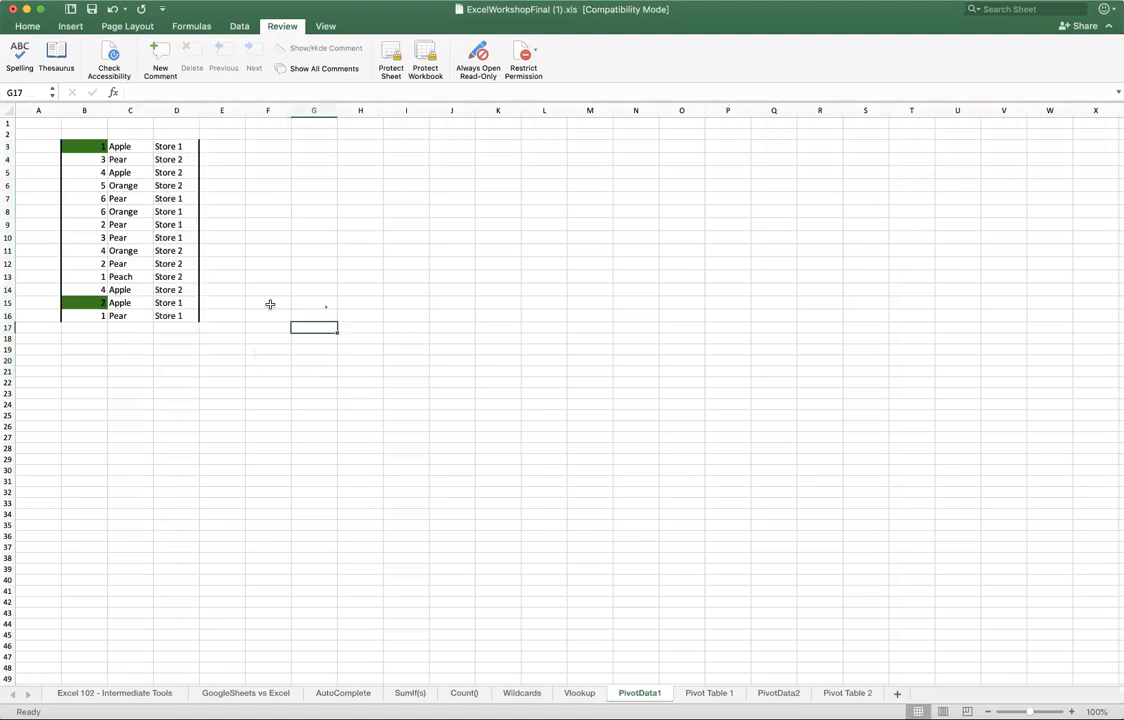
{"action": "left_click_drag", "start_coordinate": [80, 135], "coordinate": [187, 317]}
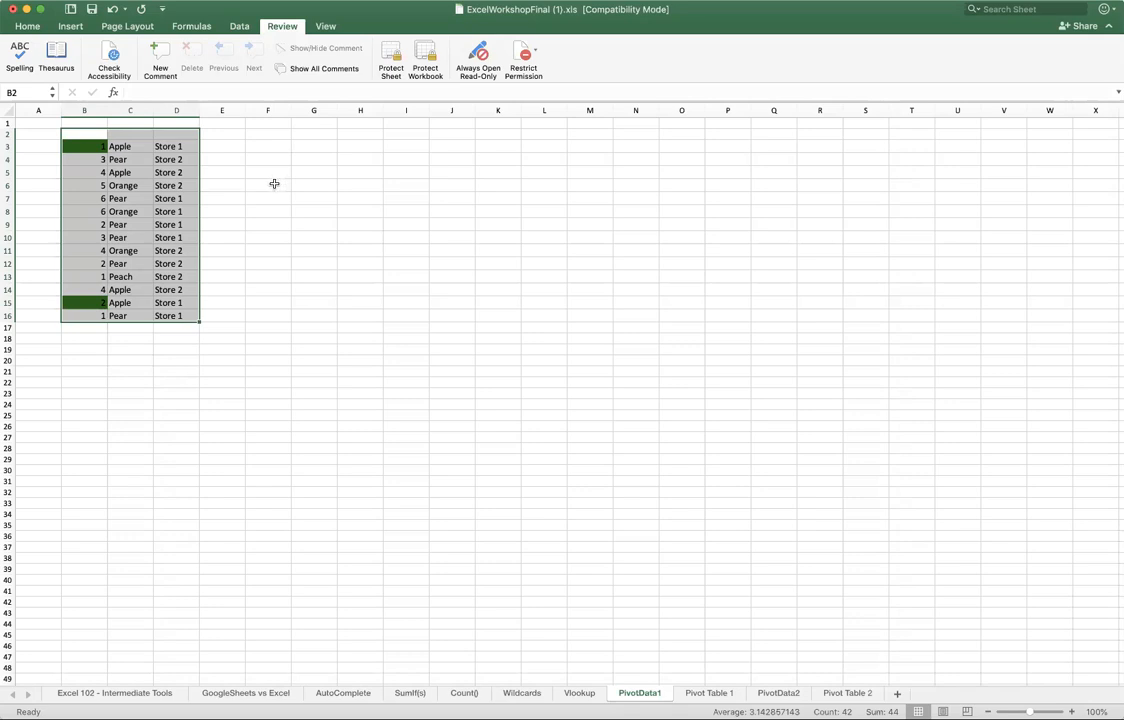
Step: Compare the PivotData1 source data with the pivot table on Pivot Table 1, checking the Apple row and the per-store sums in B5:C8
{"action": "left_click", "coordinate": [707, 693]}
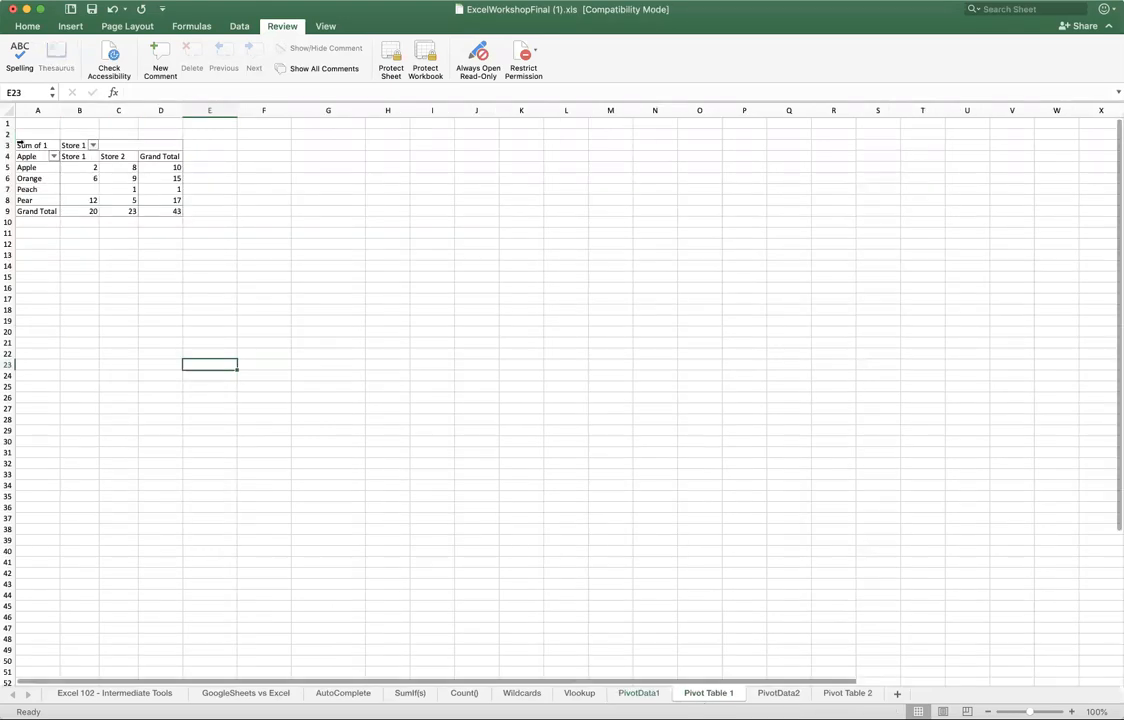
{"action": "left_click", "coordinate": [637, 694]}
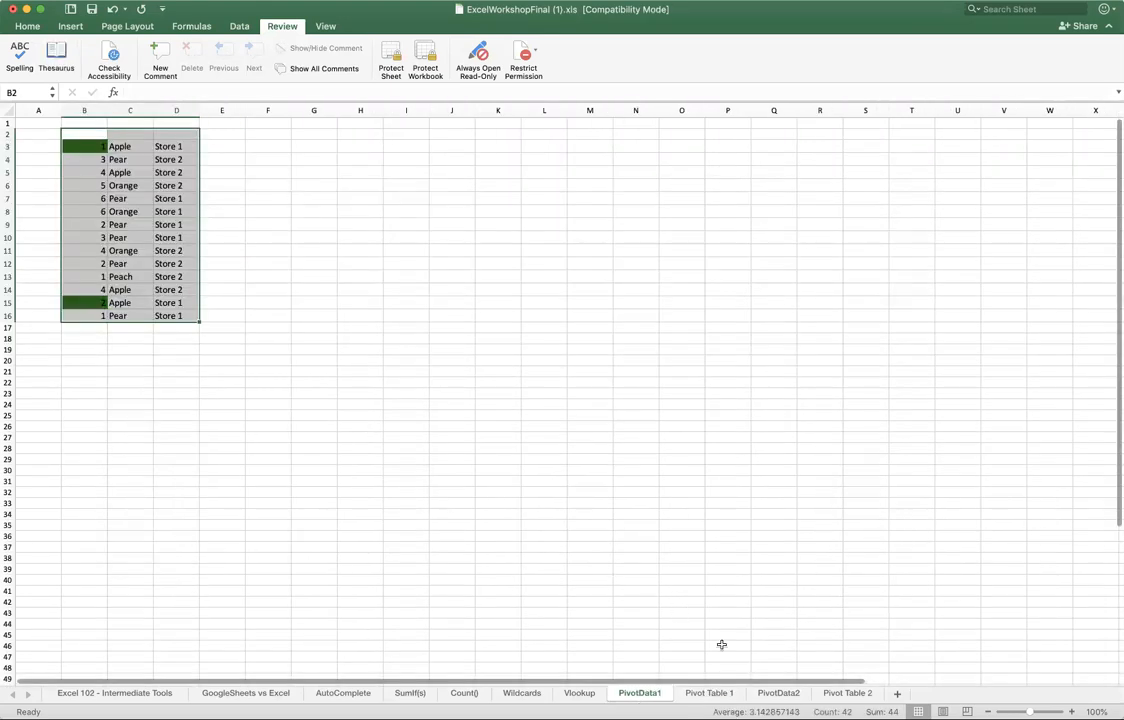
{"action": "left_click", "coordinate": [768, 695]}
{"action": "left_click", "coordinate": [706, 693]}
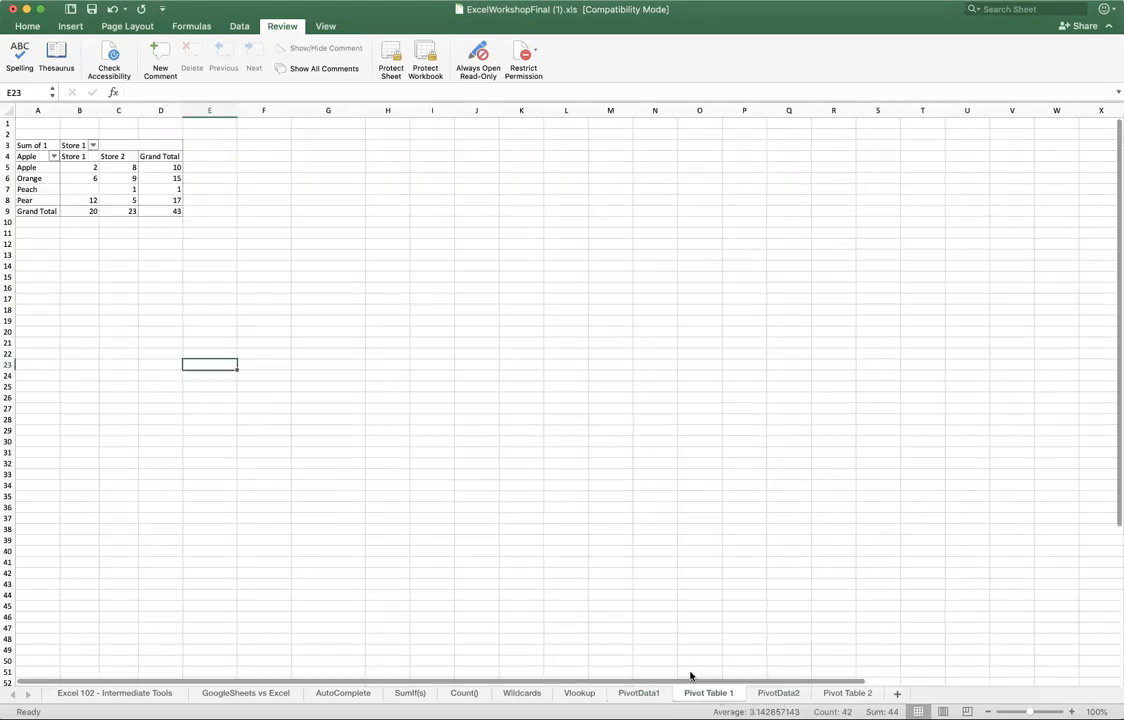
{"action": "left_click", "coordinate": [38, 167]}
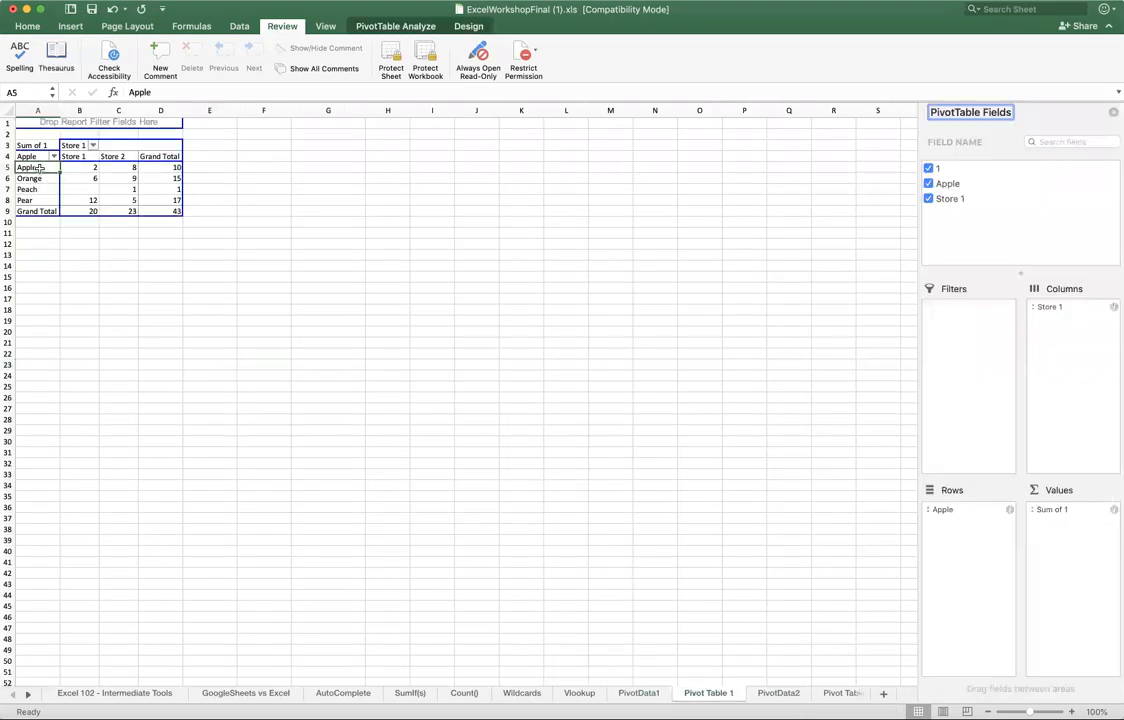
{"action": "left_click", "coordinate": [78, 167]}
{"action": "key", "text": "Right"}
{"action": "key", "text": "Right"}
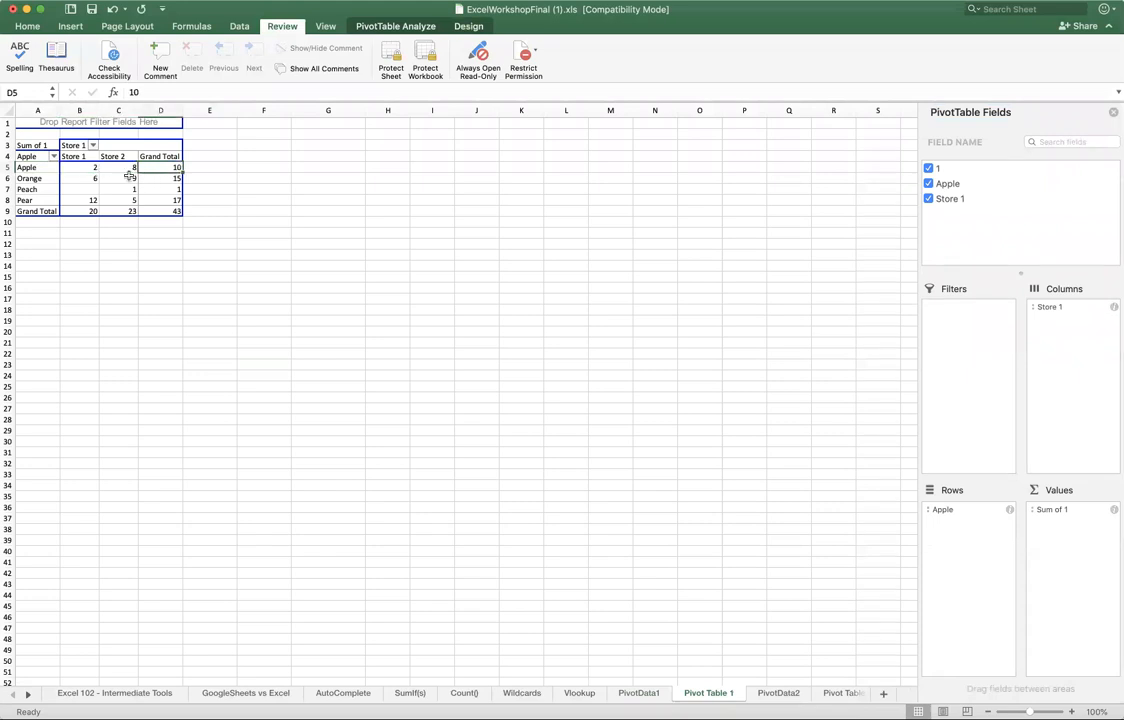
{"action": "left_click_drag", "start_coordinate": [90, 168], "coordinate": [120, 199]}
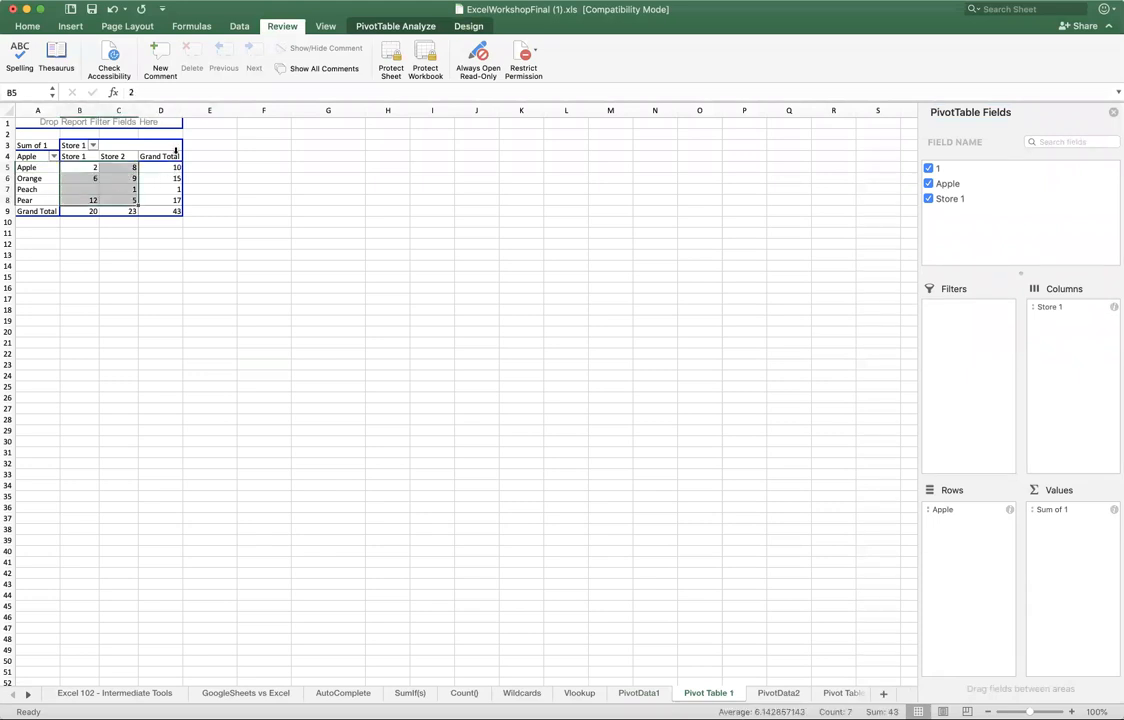
Step: Widen column B on Pivot Table 1 and examine the Grand Total row and column
{"action": "left_click_drag", "start_coordinate": [97, 111], "coordinate": [113, 110]}
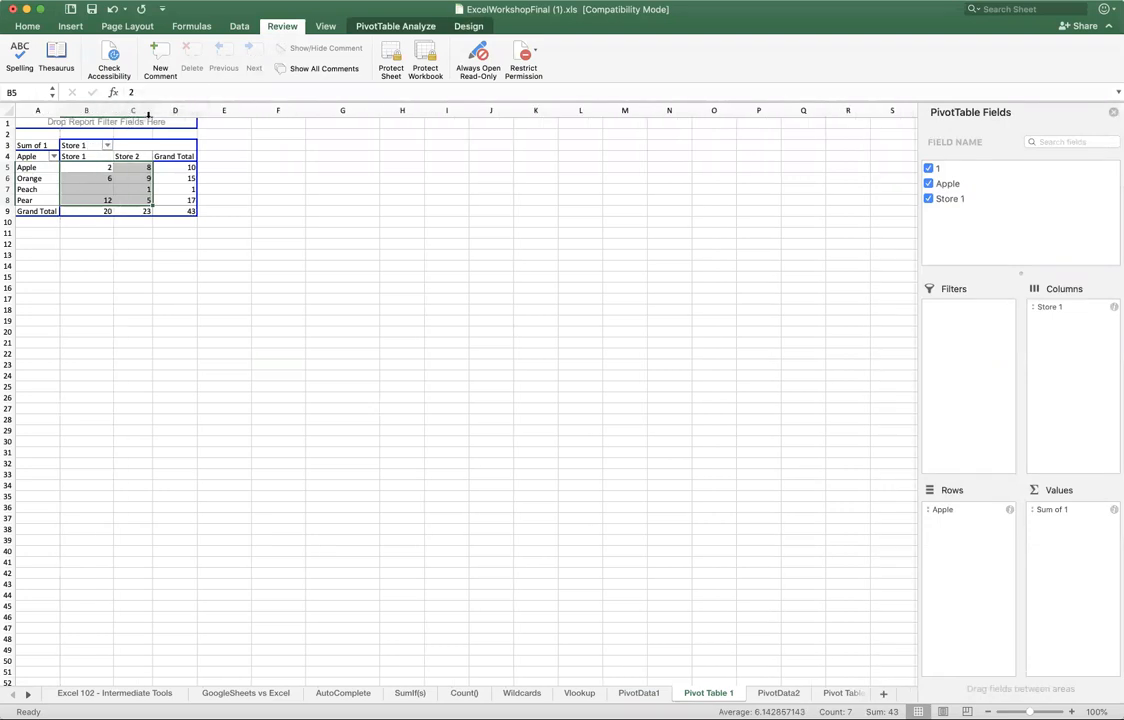
{"action": "left_click", "coordinate": [63, 265]}
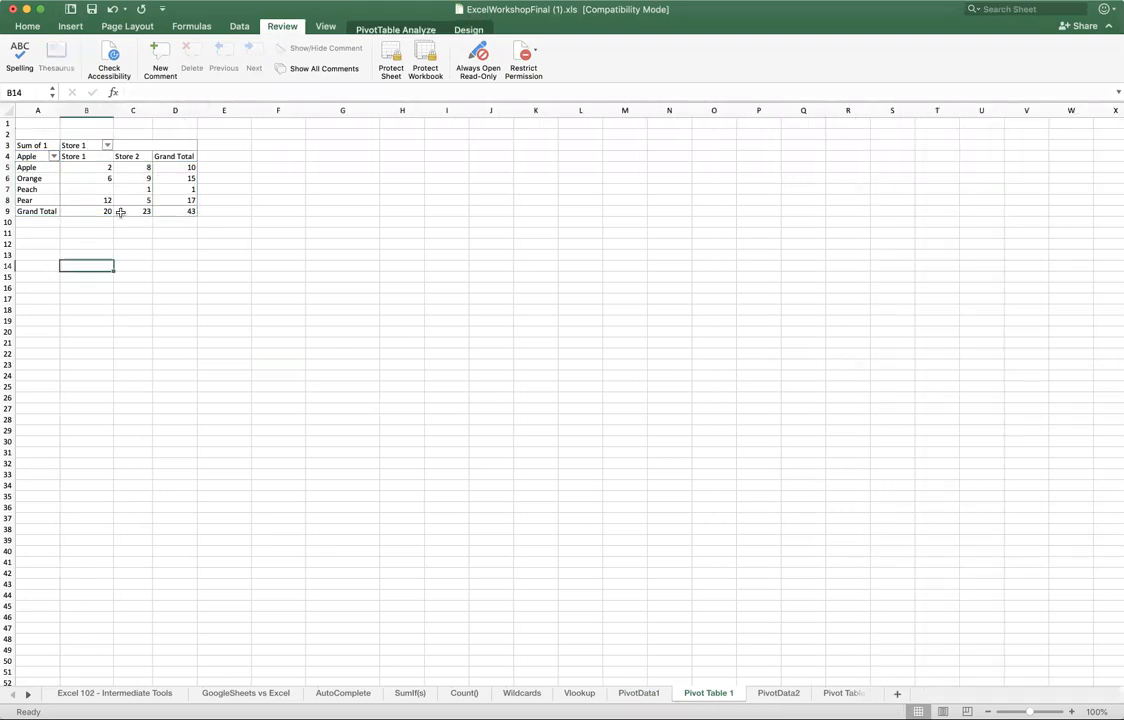
{"action": "left_click_drag", "start_coordinate": [90, 211], "coordinate": [172, 211]}
{"action": "left_click_drag", "start_coordinate": [184, 157], "coordinate": [192, 203]}
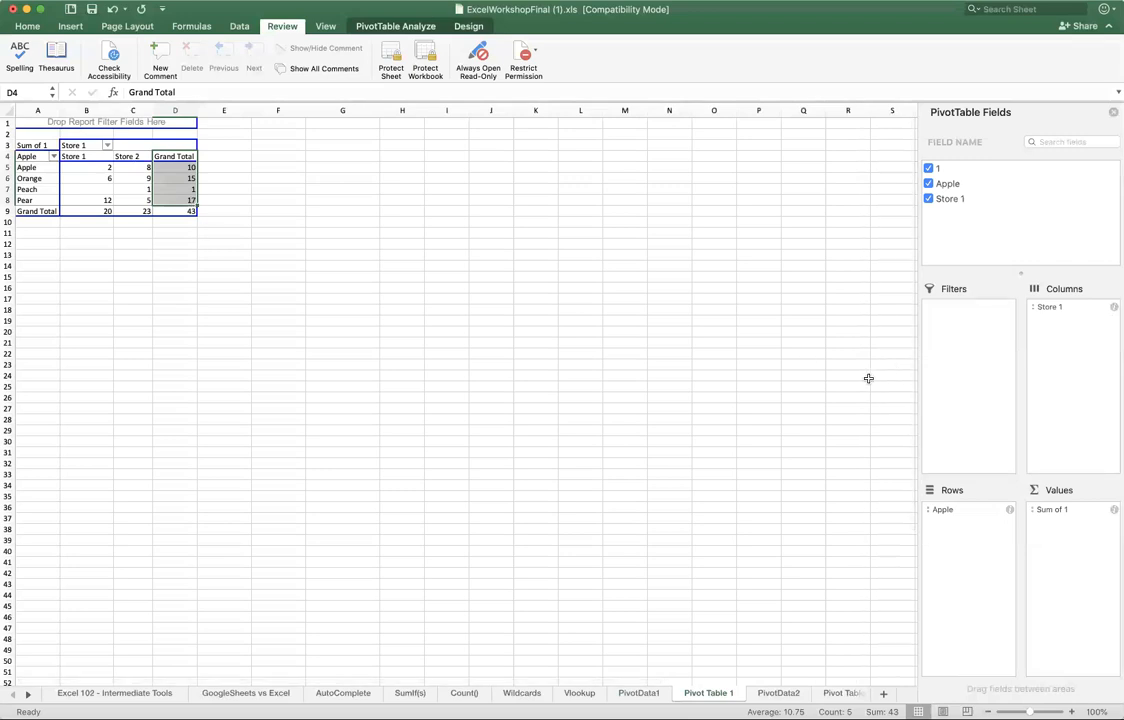
Step: Create a pivot table from B3:D16 on the PivotData1 sheet, placed on a new worksheet
{"action": "left_click", "coordinate": [635, 693]}
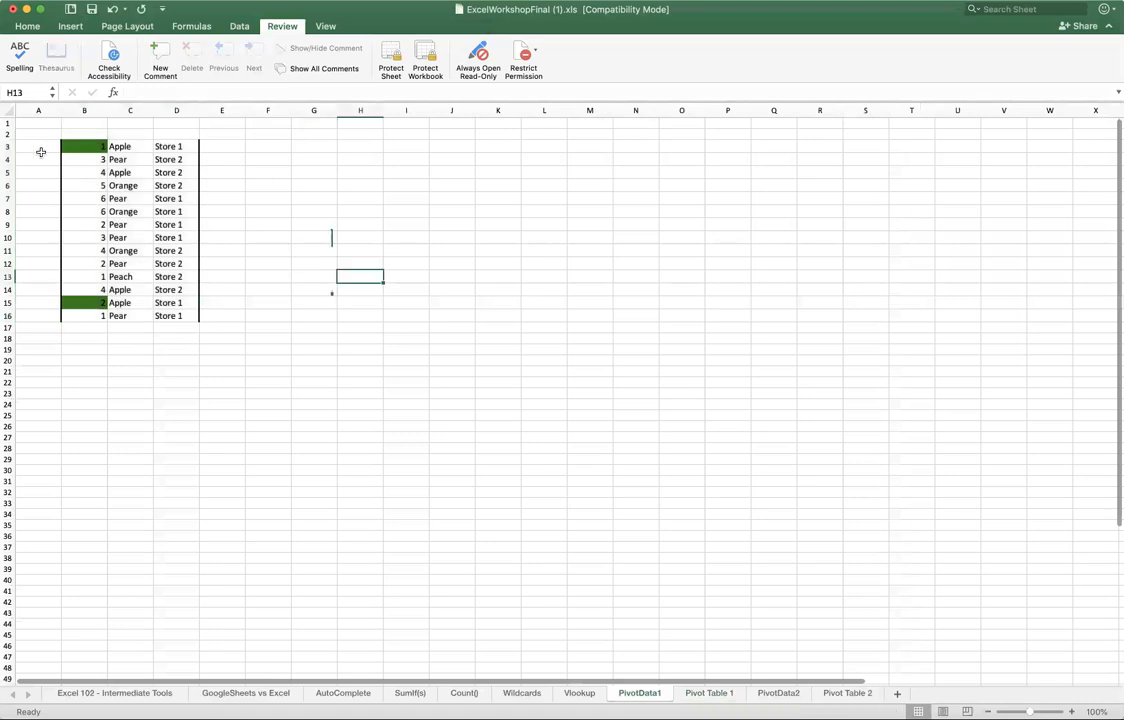
{"action": "left_click_drag", "start_coordinate": [82, 147], "coordinate": [183, 319]}
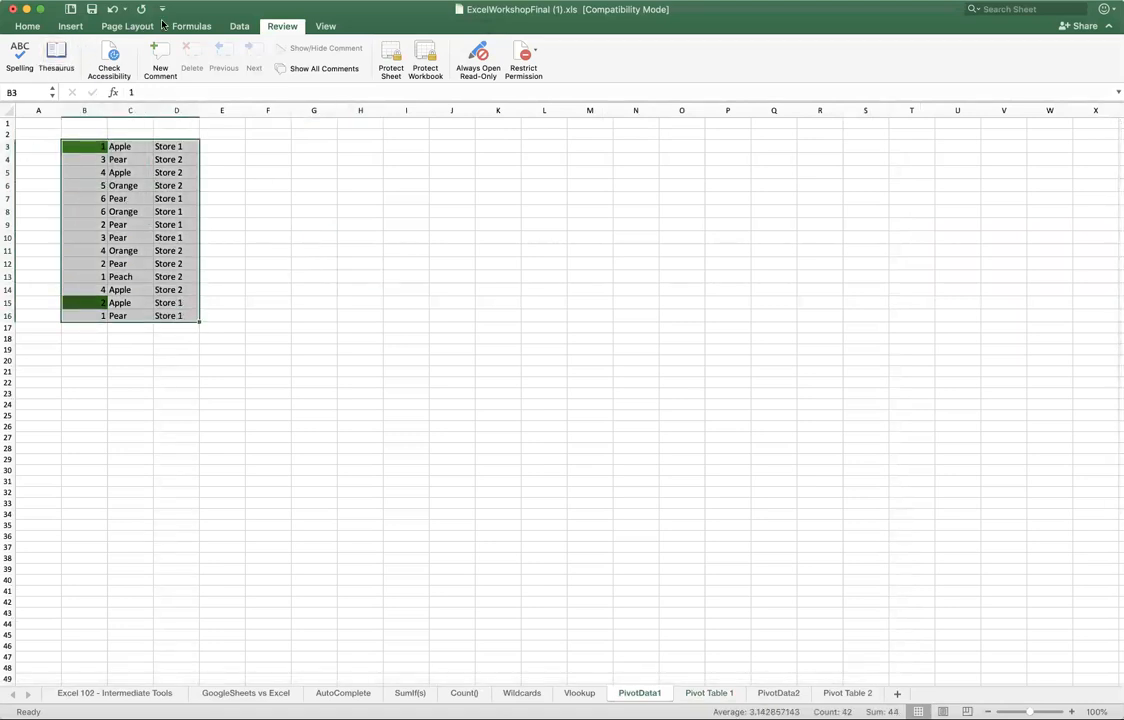
{"action": "left_click", "coordinate": [71, 33]}
{"action": "left_click", "coordinate": [30, 55]}
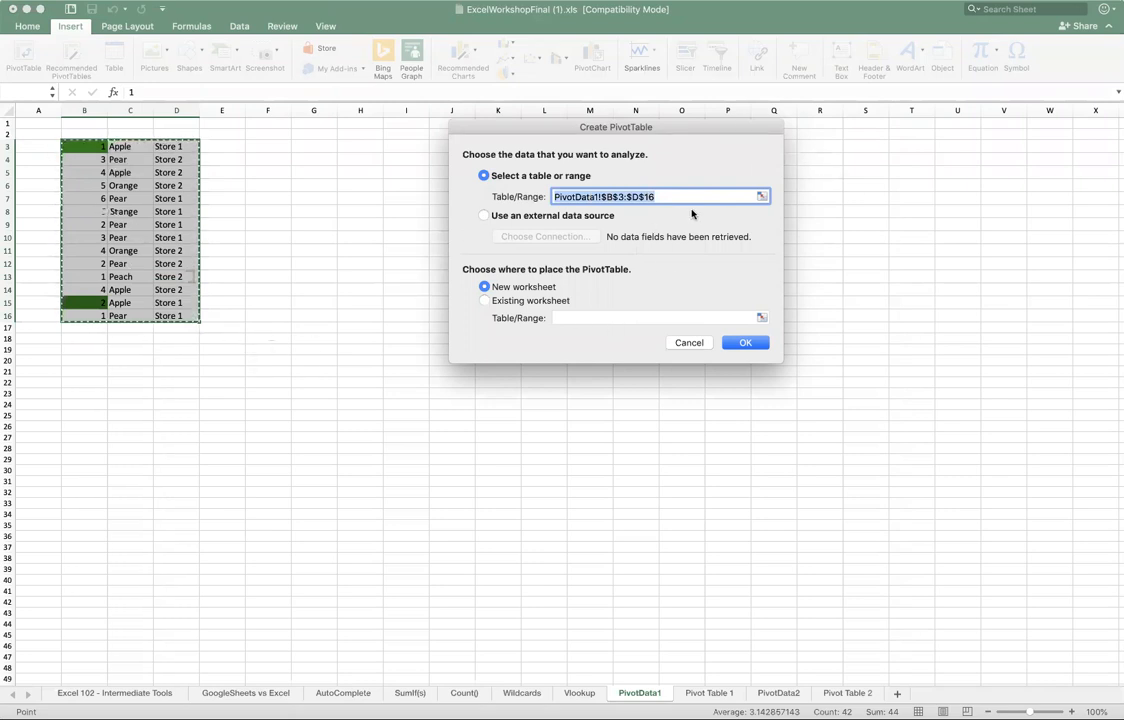
{"action": "left_click", "coordinate": [743, 344]}
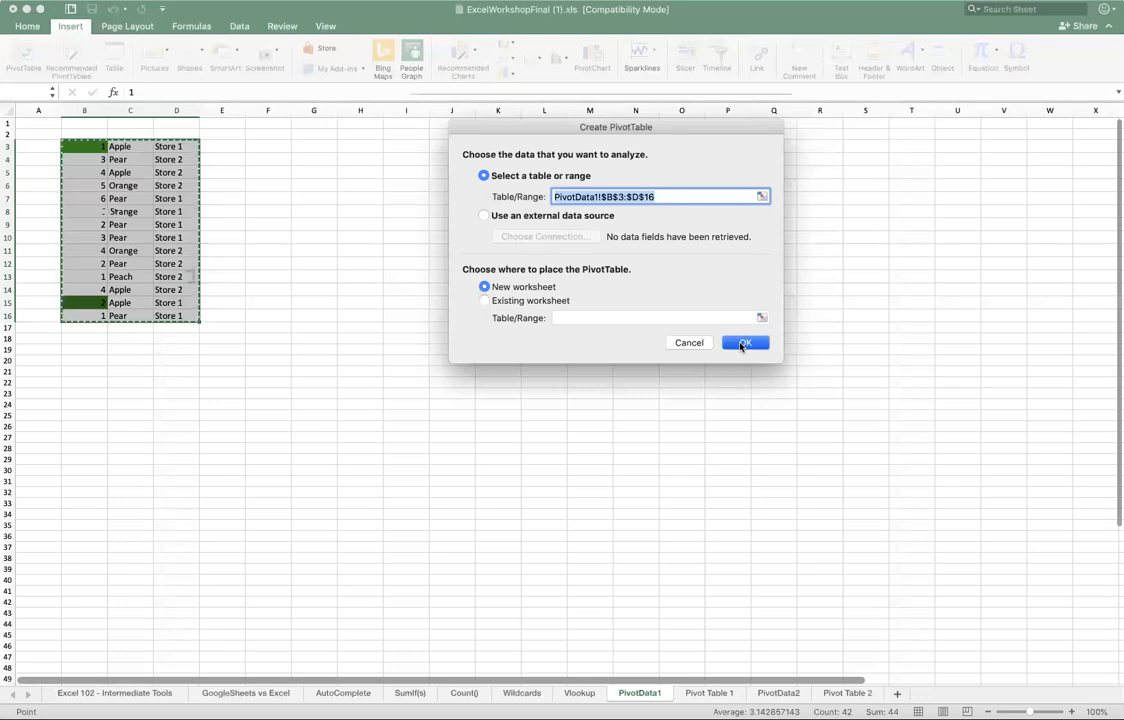
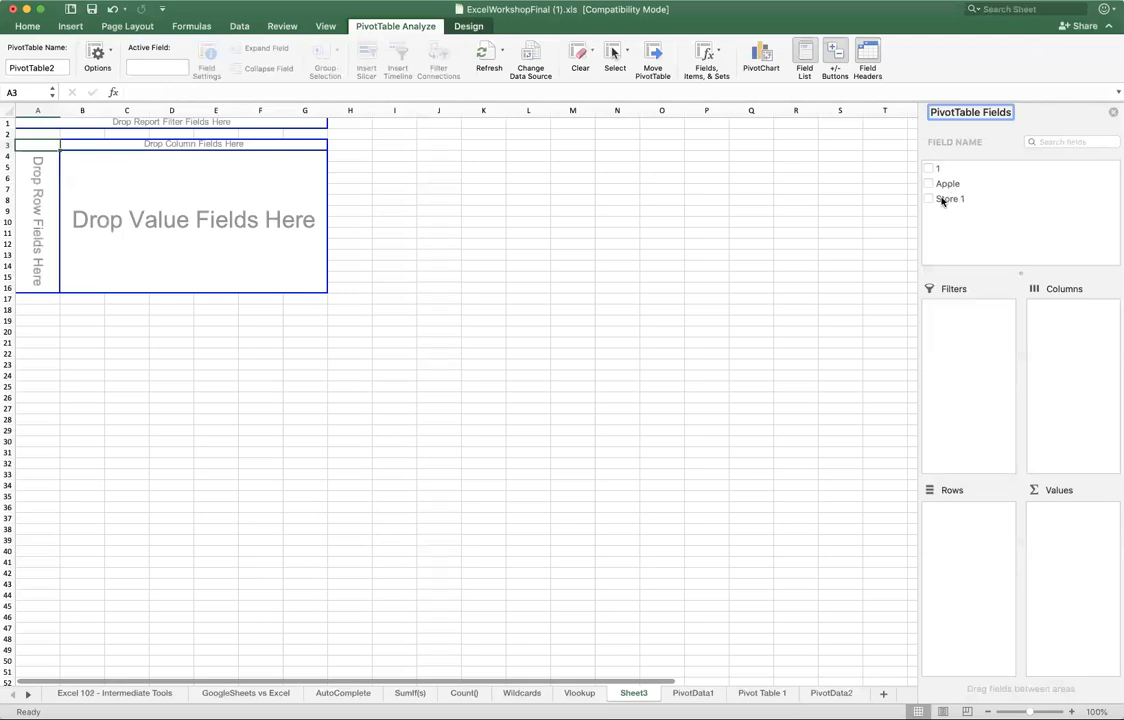
{"action": "left_click", "coordinate": [929, 199]}
{"action": "left_click", "coordinate": [928, 184]}
{"action": "left_click", "coordinate": [928, 168]}
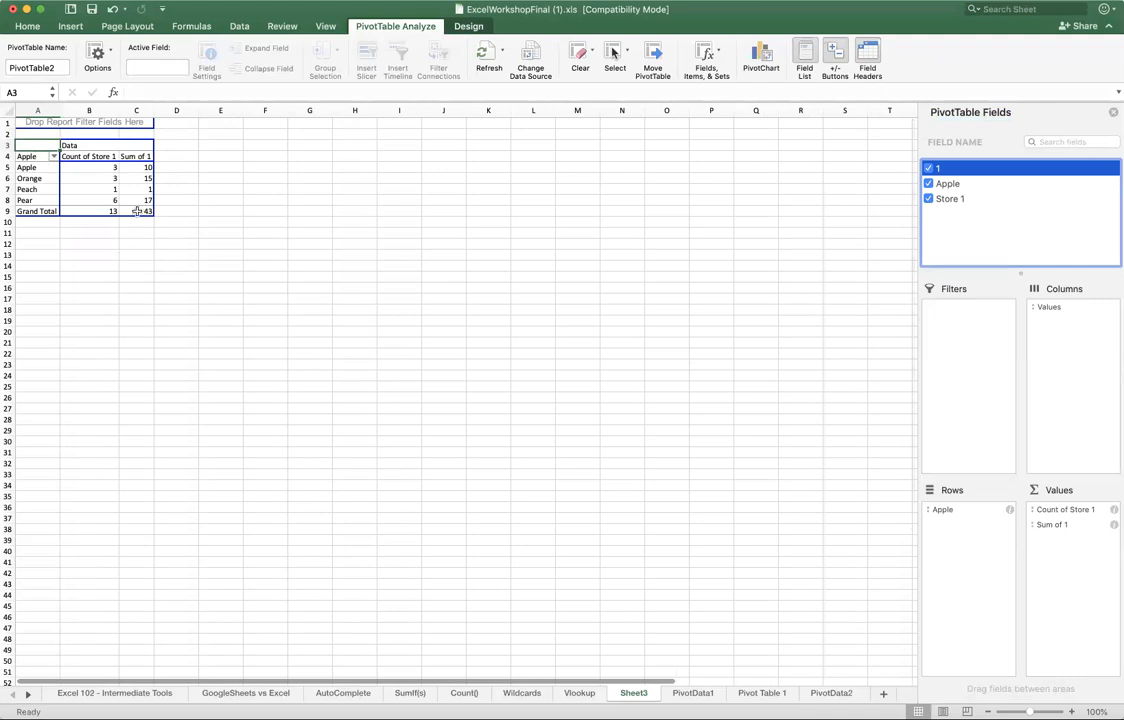
{"action": "left_click", "coordinate": [929, 199]}
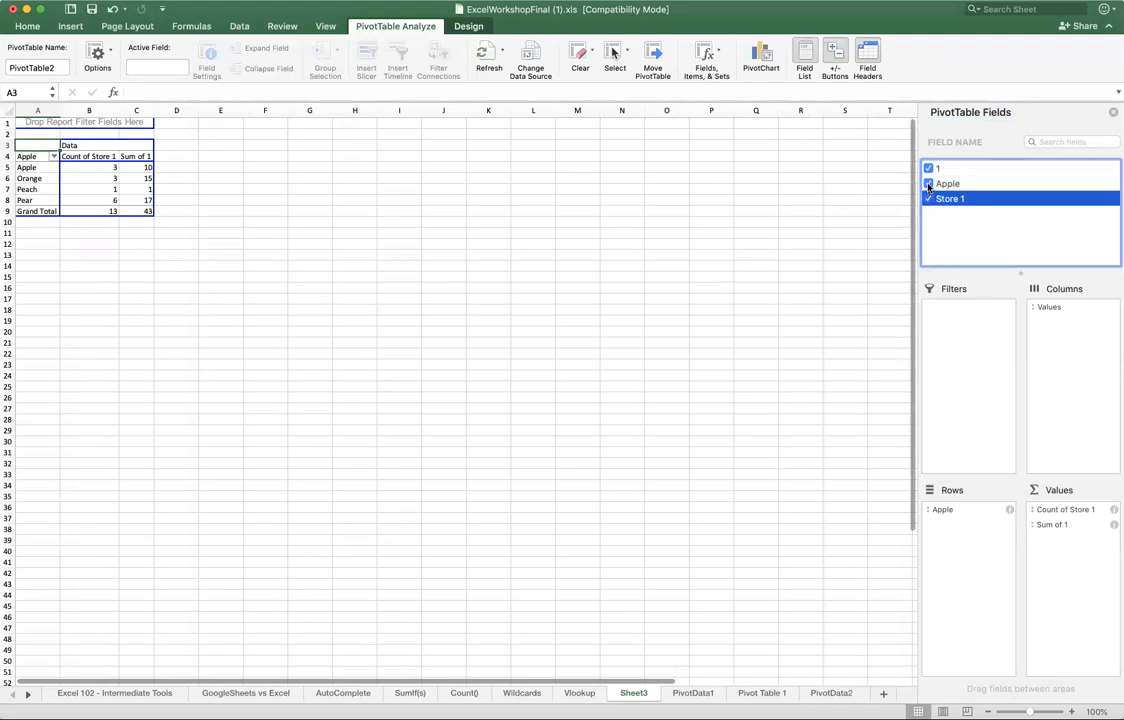
{"action": "left_click", "coordinate": [929, 168]}
{"action": "left_click", "coordinate": [928, 184]}
Step: Add the fields 1, Apple and Store 1 to the pivot table, in that order
{"action": "left_click", "coordinate": [929, 168]}
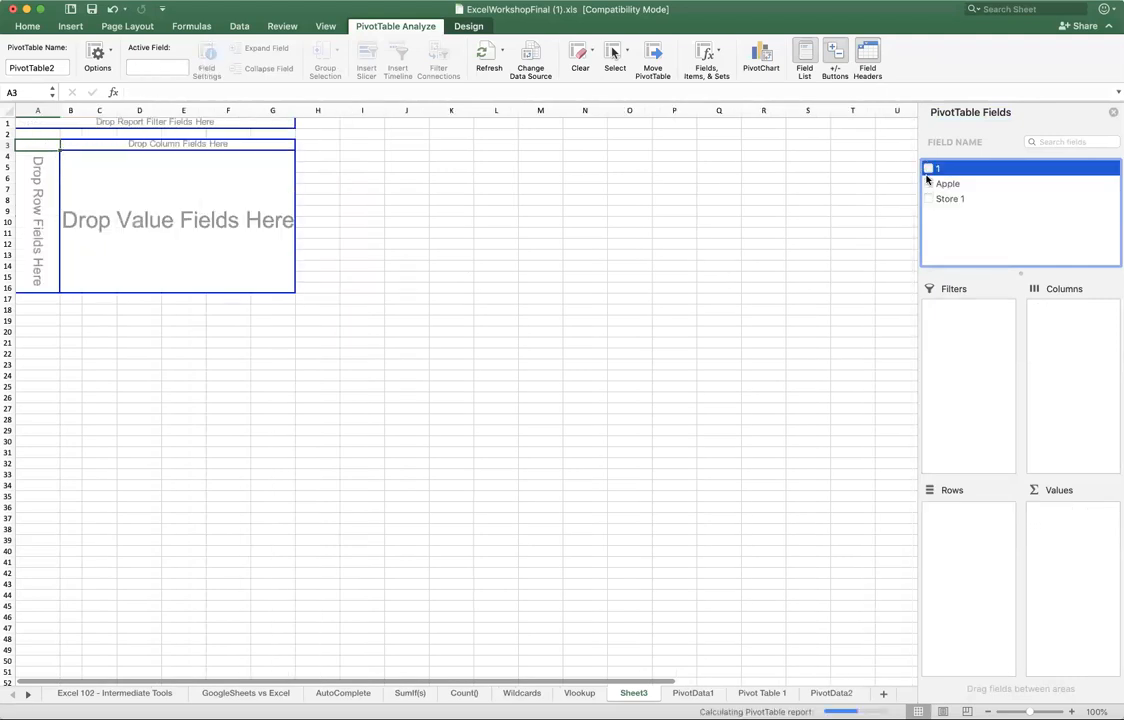
{"action": "left_click", "coordinate": [928, 184]}
{"action": "left_click", "coordinate": [928, 199]}
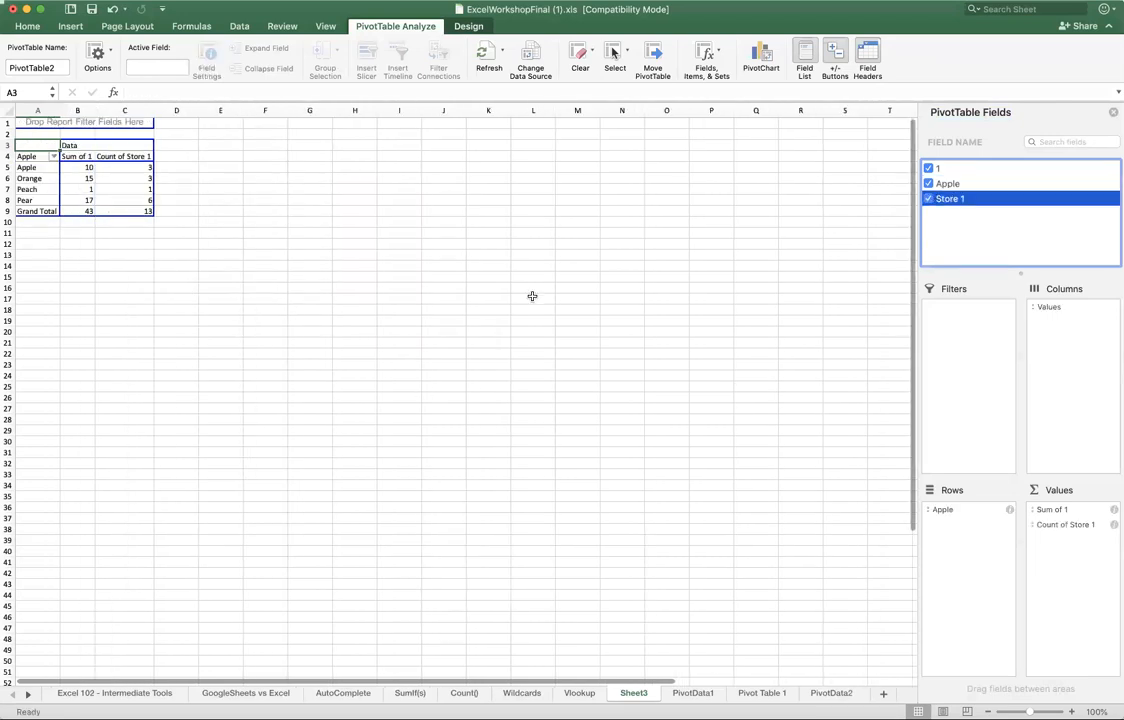
Step: Compare the new pivot table on Sheet3 with the source data on the PivotData1 sheet
{"action": "left_click", "coordinate": [97, 232]}
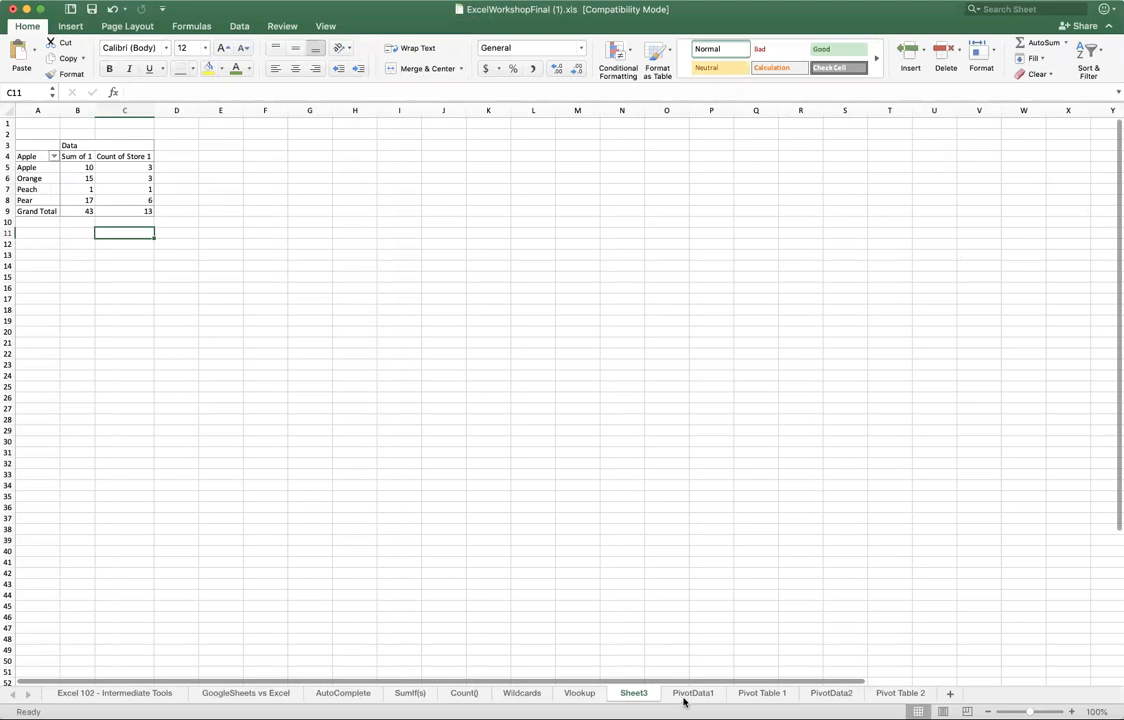
{"action": "left_click", "coordinate": [686, 698]}
{"action": "left_click", "coordinate": [630, 694]}
{"action": "left_click", "coordinate": [113, 186]}
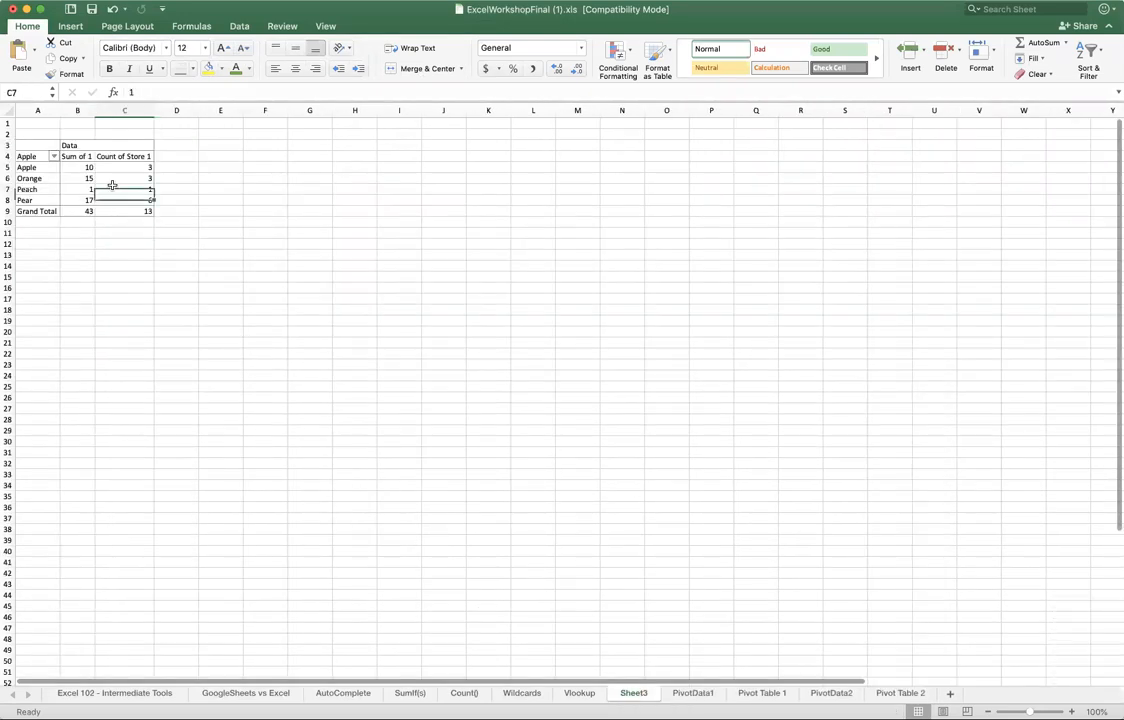
{"action": "left_click", "coordinate": [30, 168]}
{"action": "left_click", "coordinate": [354, 436]}
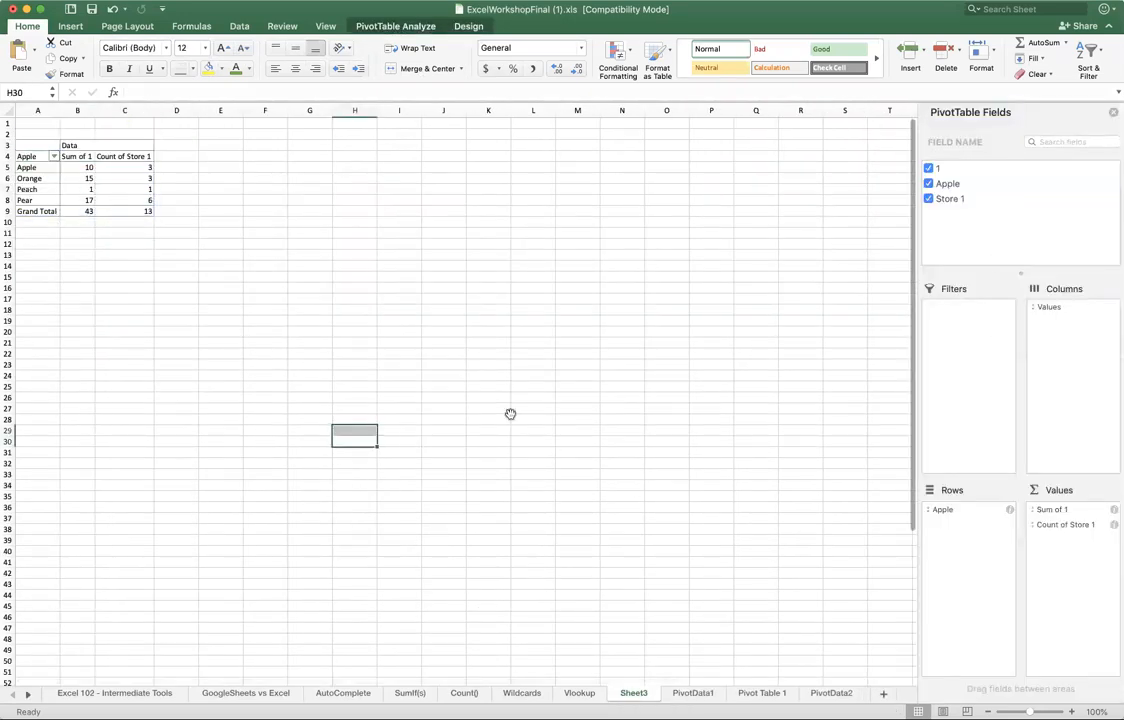
Step: Place the Store 1 field in the pivot table's Rows beneath Apple, and examine the store breakdown for each fruit
{"action": "left_click", "coordinate": [72, 190]}
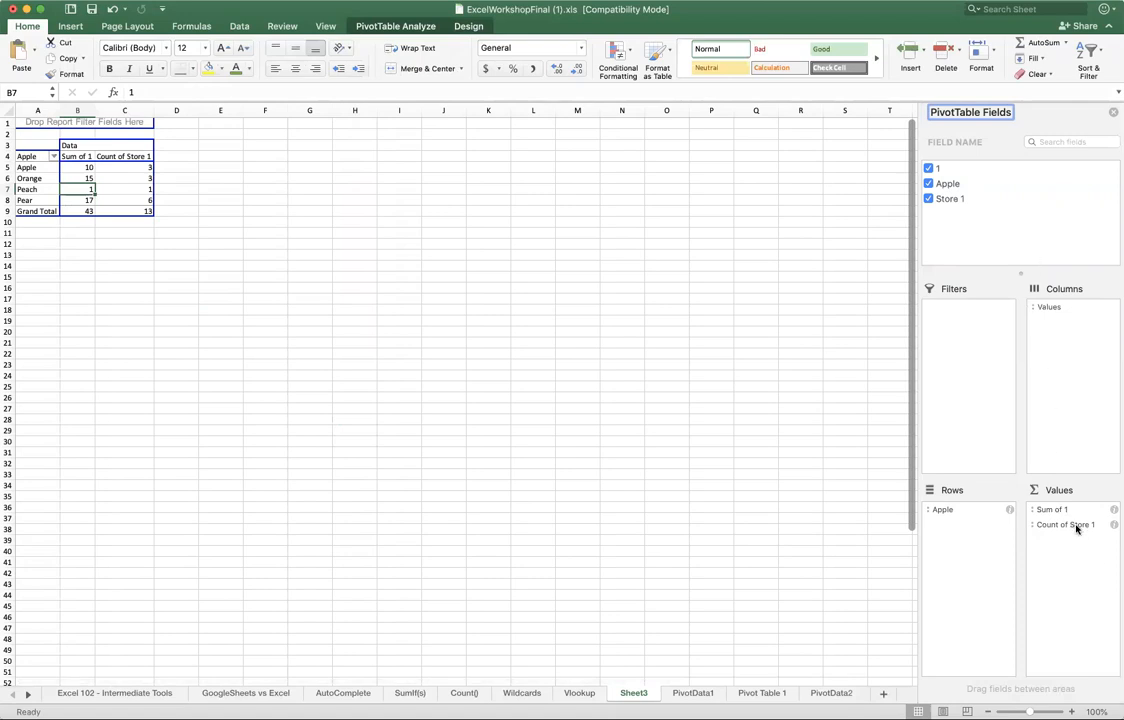
{"action": "left_click_drag", "start_coordinate": [955, 198], "coordinate": [966, 548]}
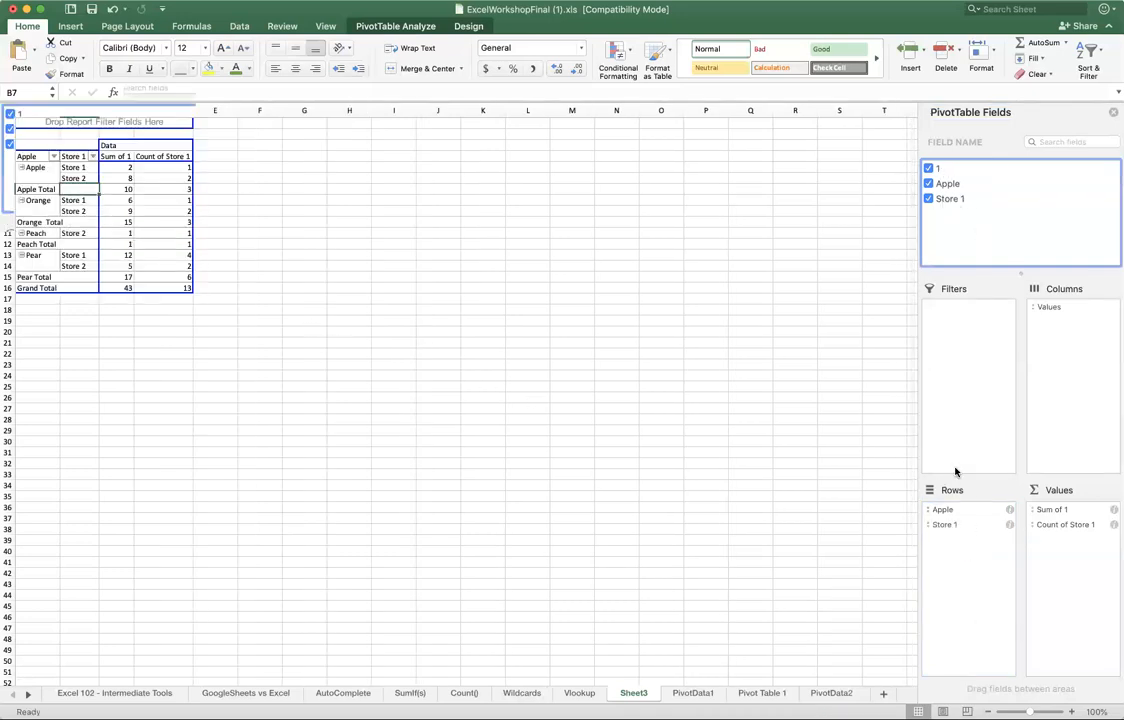
{"action": "left_click_drag", "start_coordinate": [72, 167], "coordinate": [160, 166]}
{"action": "left_click_drag", "start_coordinate": [80, 178], "coordinate": [160, 178]}
{"action": "left_click", "coordinate": [38, 175]}
{"action": "left_click", "coordinate": [98, 177]}
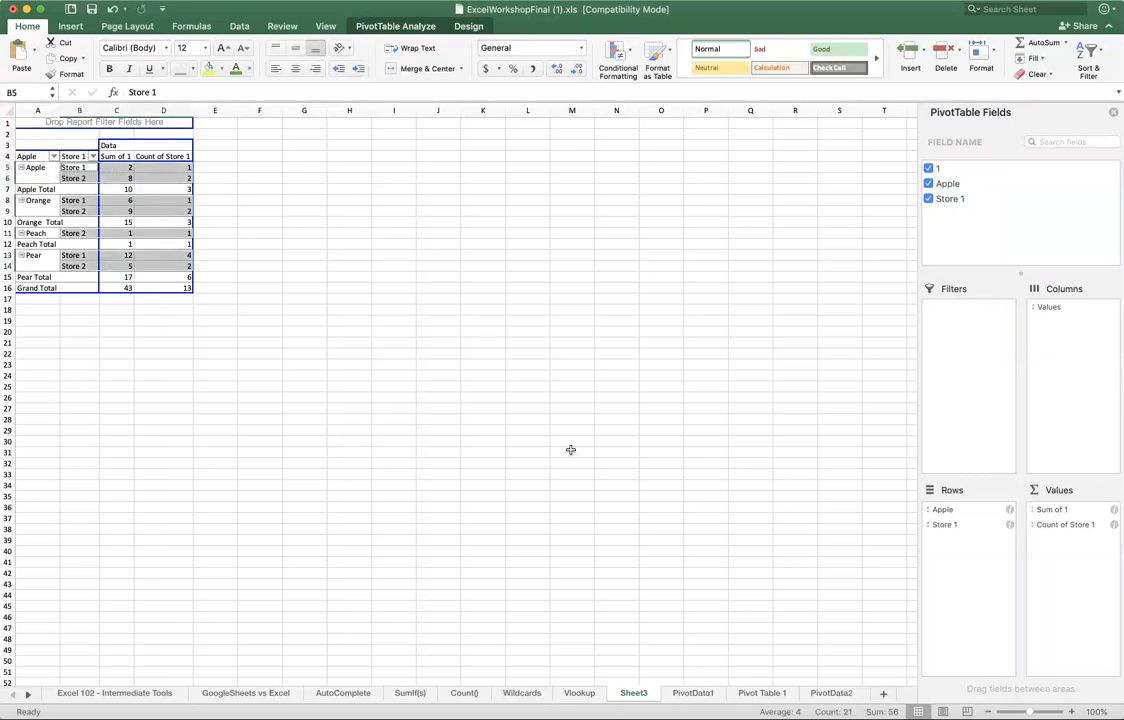
Step: Move the Store 1 field from Rows to Columns in the pivot table, and examine the Apple sums per store
{"action": "left_click_drag", "start_coordinate": [945, 524], "coordinate": [1090, 380]}
{"action": "left_click", "coordinate": [362, 367]}
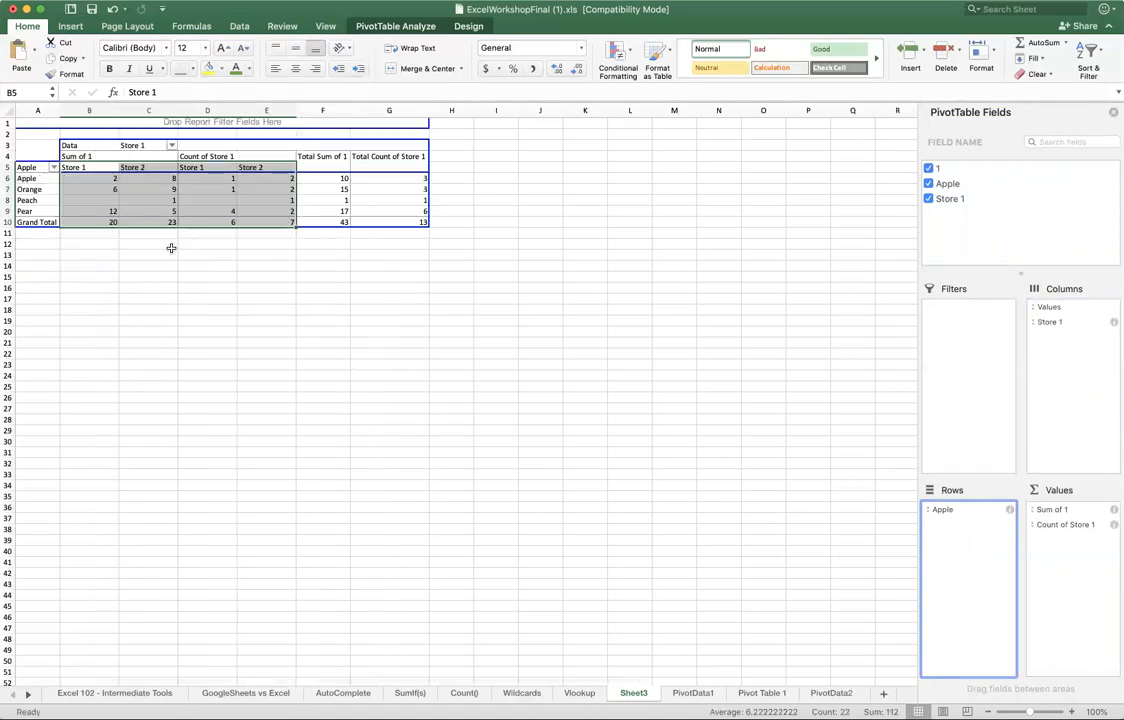
{"action": "left_click", "coordinate": [98, 172]}
{"action": "left_click", "coordinate": [151, 167]}
{"action": "left_click", "coordinate": [45, 178]}
{"action": "left_click", "coordinate": [129, 178]}
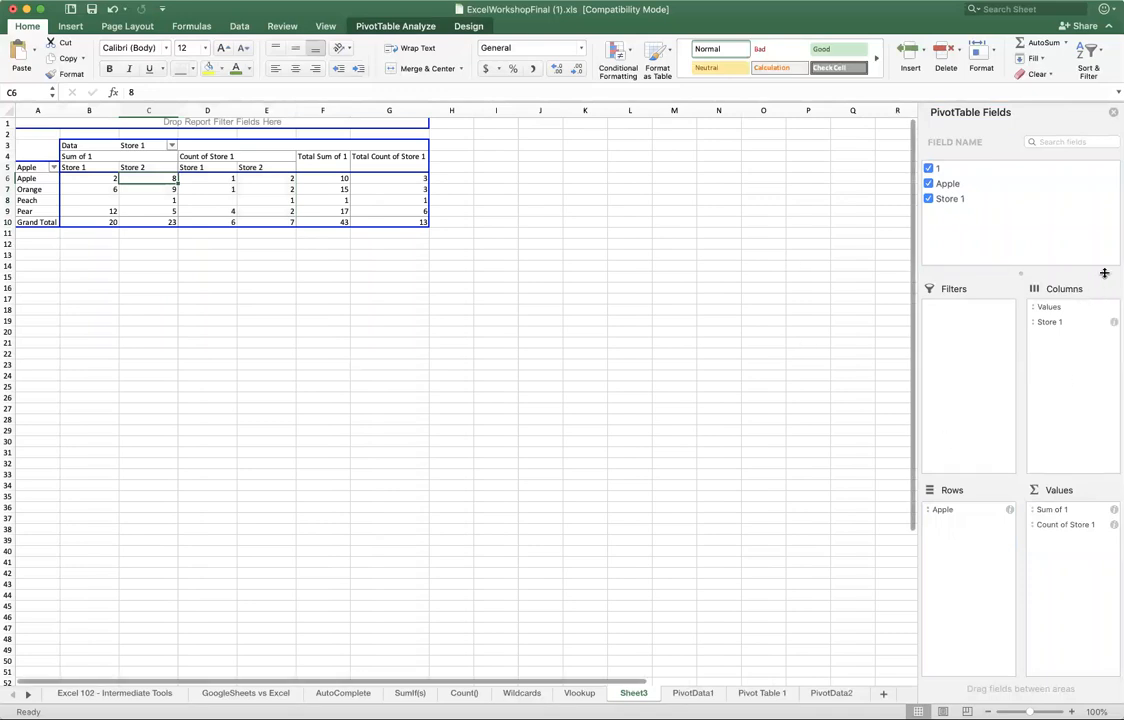
Step: Review the pivot table's Values, Columns and Rows fields, and add the Apple field to Values below Count of Store 1
{"action": "left_click", "coordinate": [1061, 510]}
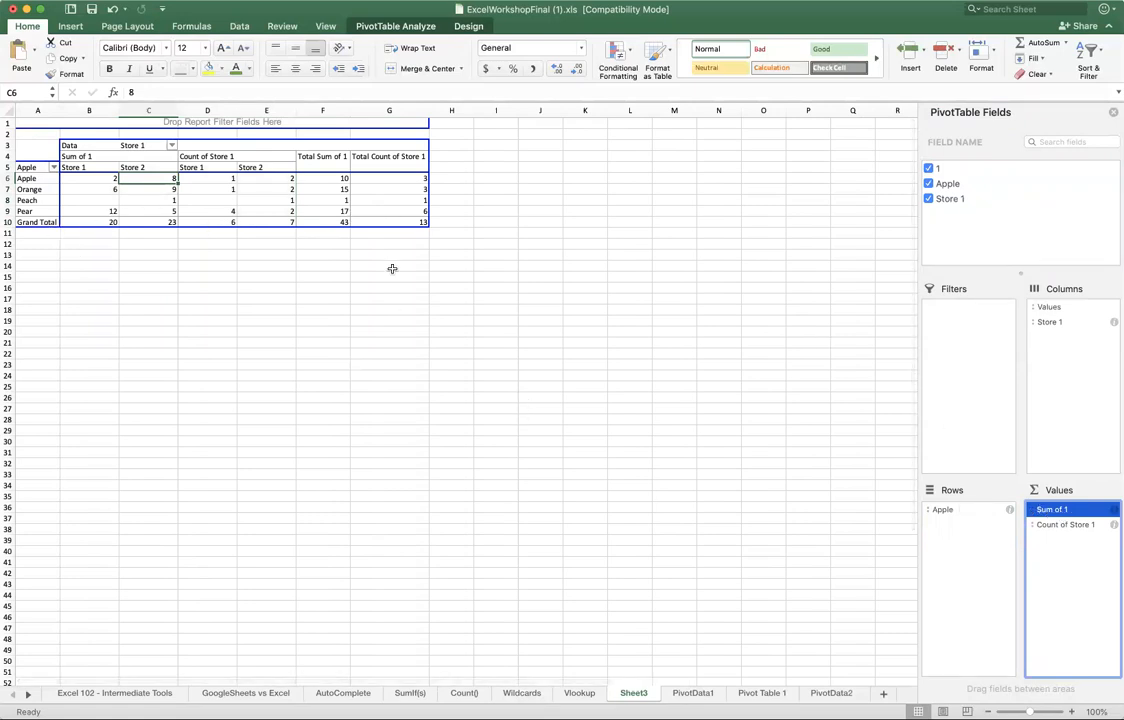
{"action": "left_click", "coordinate": [1079, 542]}
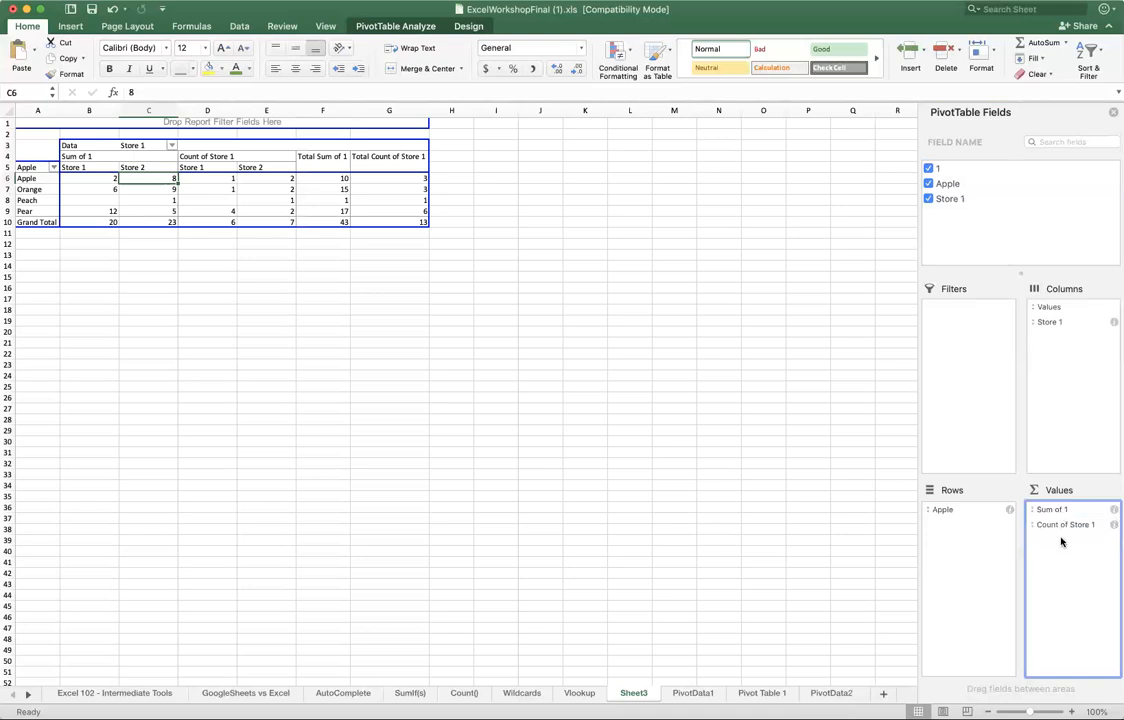
{"action": "left_click_drag", "start_coordinate": [1052, 308], "coordinate": [1050, 312]}
{"action": "left_click", "coordinate": [1072, 526]}
{"action": "left_click", "coordinate": [1070, 530]}
{"action": "left_click", "coordinate": [1068, 531]}
{"action": "mouse_move", "coordinate": [957, 515]}
{"action": "left_mouse_down"}
{"action": "mouse_move", "coordinate": [1066, 562]}
{"action": "mouse_move", "coordinate": [958, 535]}
{"action": "mouse_move", "coordinate": [957, 512]}
{"action": "left_mouse_up"}
{"action": "left_click_drag", "start_coordinate": [958, 186], "coordinate": [1099, 556]}
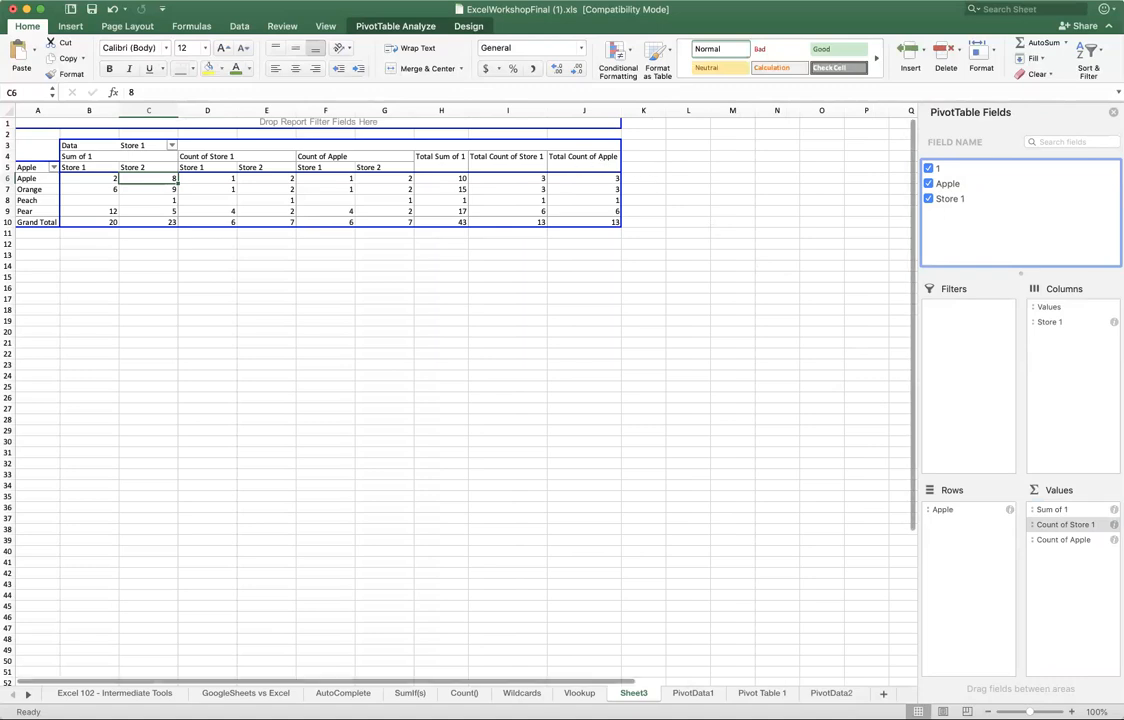
Step: Change the pivot table's Count of Apple value field to summarize by Max, and examine the Total Max of Apple column
{"action": "left_click", "coordinate": [1066, 541]}
{"action": "left_click_drag", "start_coordinate": [600, 178], "coordinate": [603, 227]}
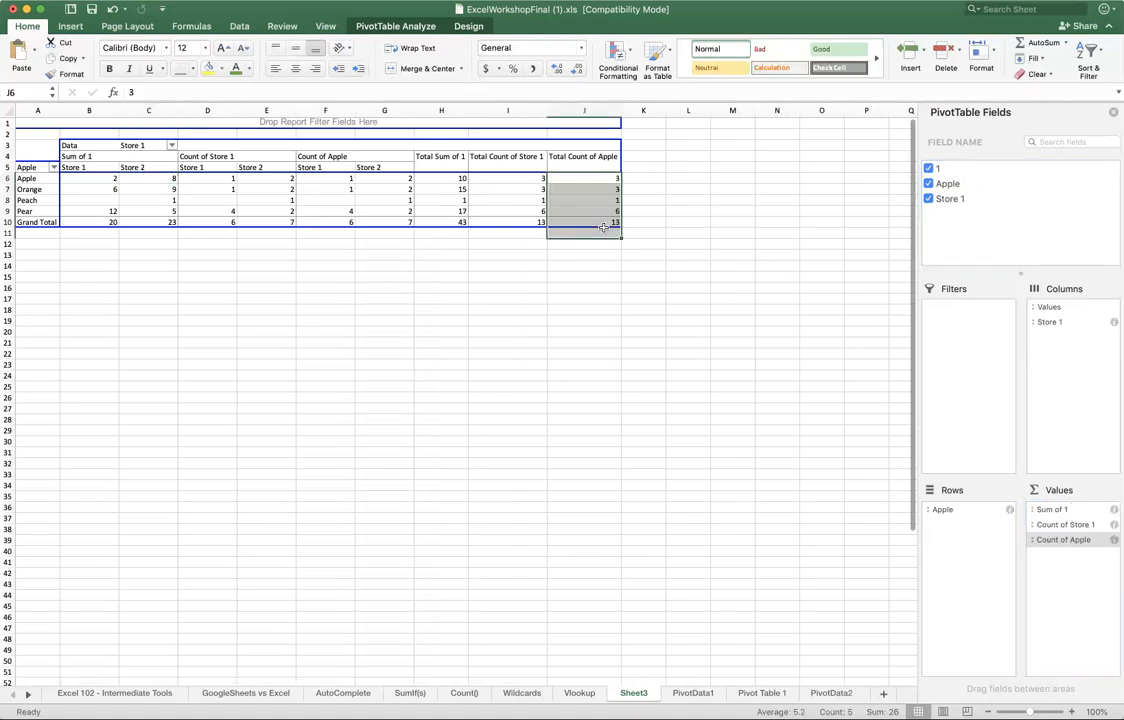
{"action": "right_click", "coordinate": [1050, 542]}
{"action": "left_click", "coordinate": [1039, 566]}
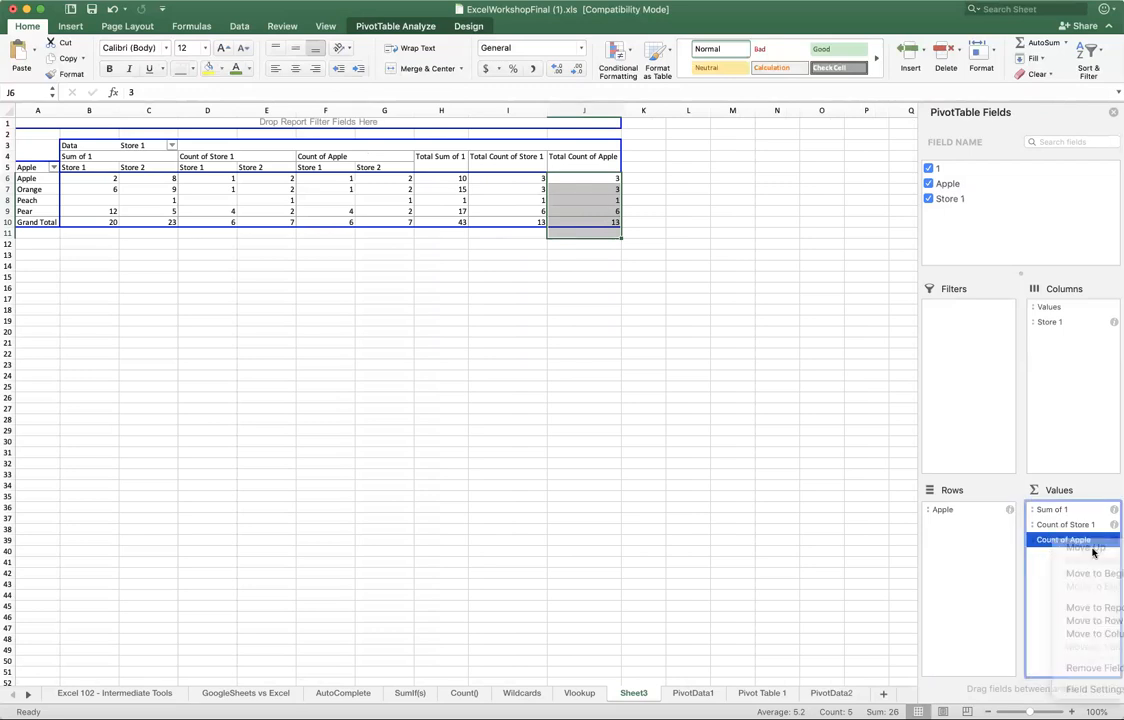
{"action": "right_click", "coordinate": [1063, 545]}
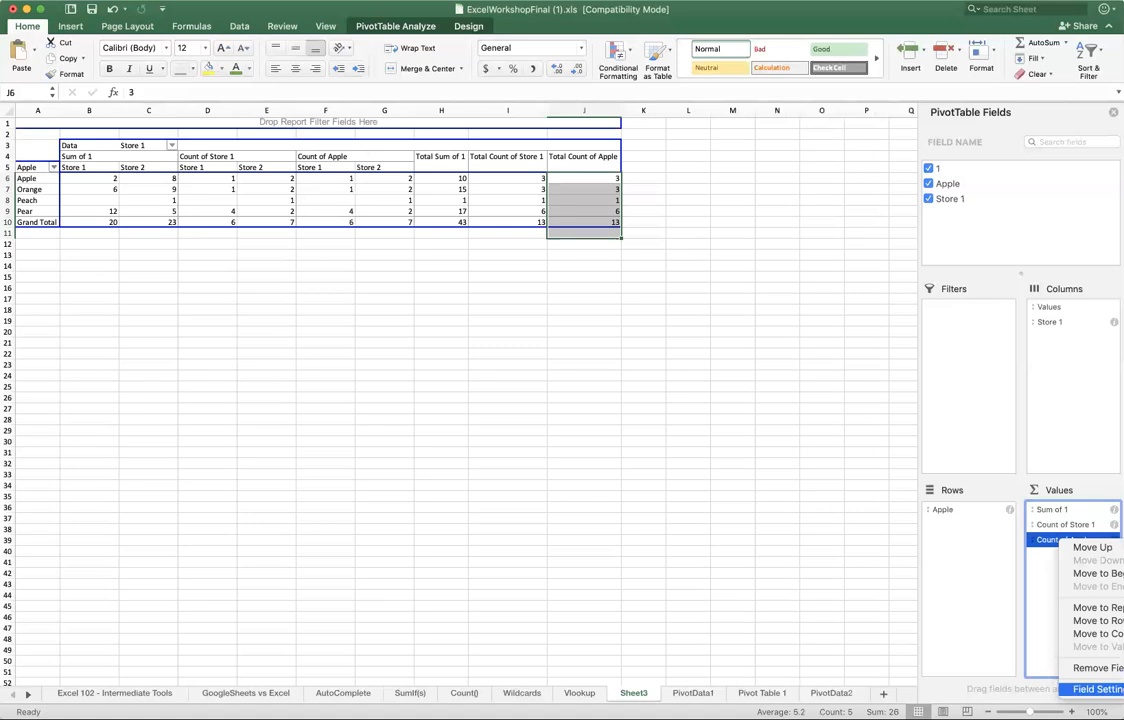
{"action": "left_click", "coordinate": [1097, 689]}
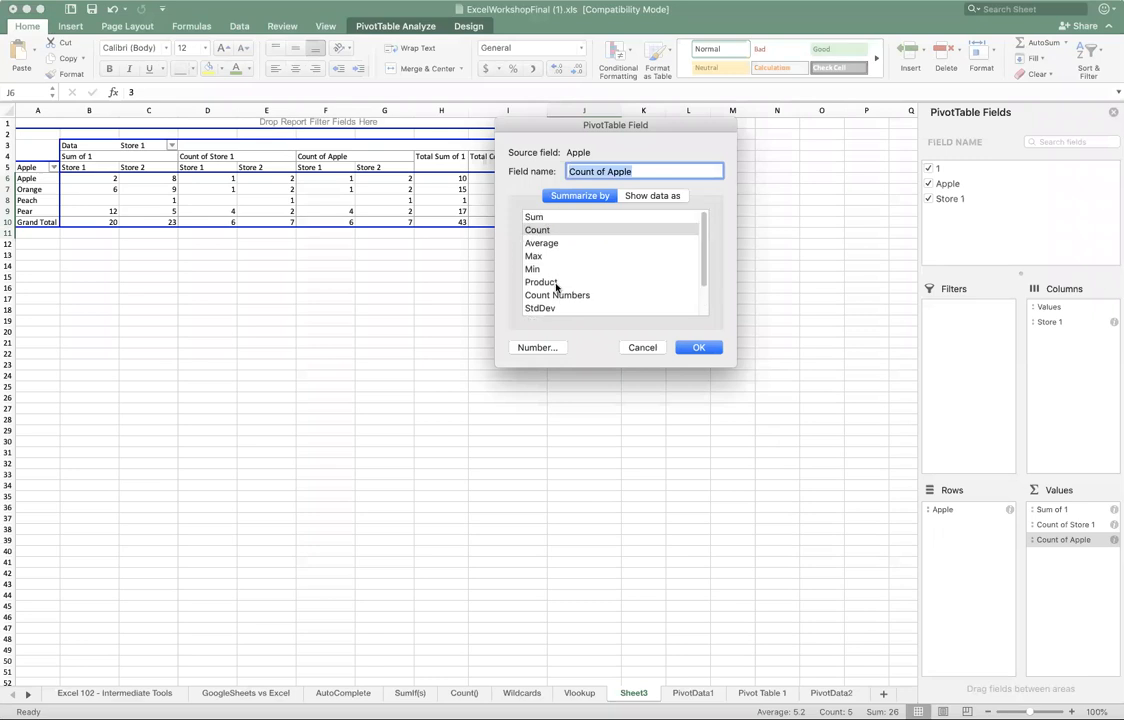
{"action": "left_click", "coordinate": [547, 217]}
{"action": "left_click", "coordinate": [547, 243]}
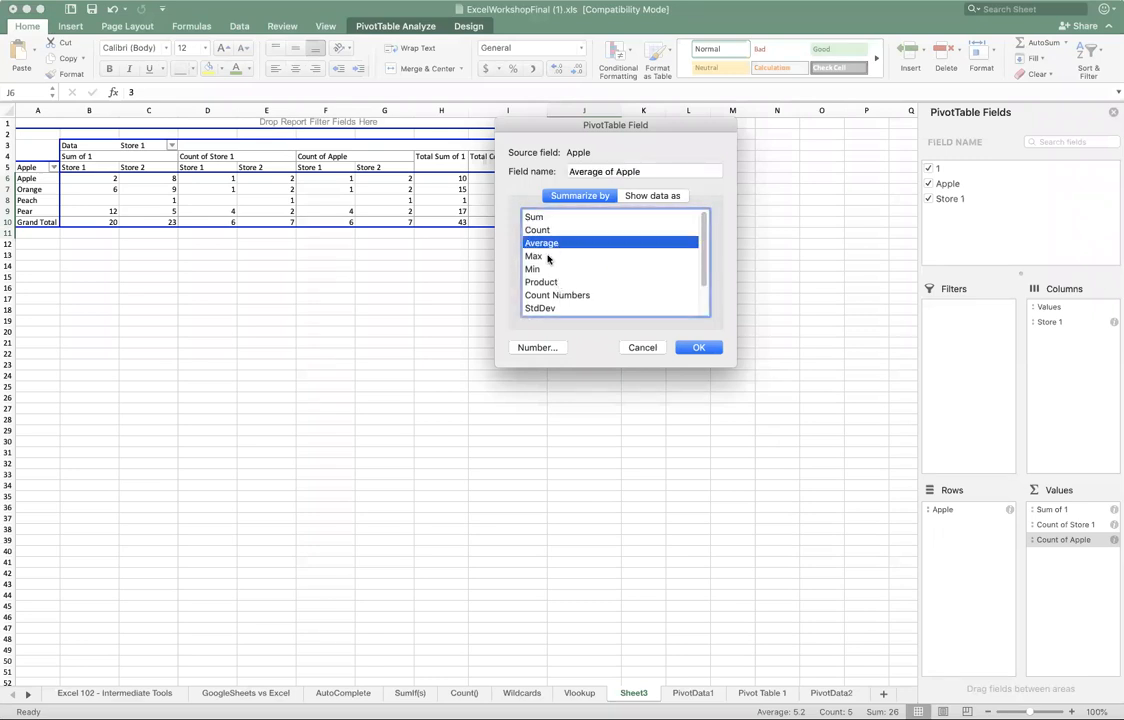
{"action": "left_click", "coordinate": [548, 256]}
{"action": "left_click", "coordinate": [548, 269]}
{"action": "left_click", "coordinate": [540, 257]}
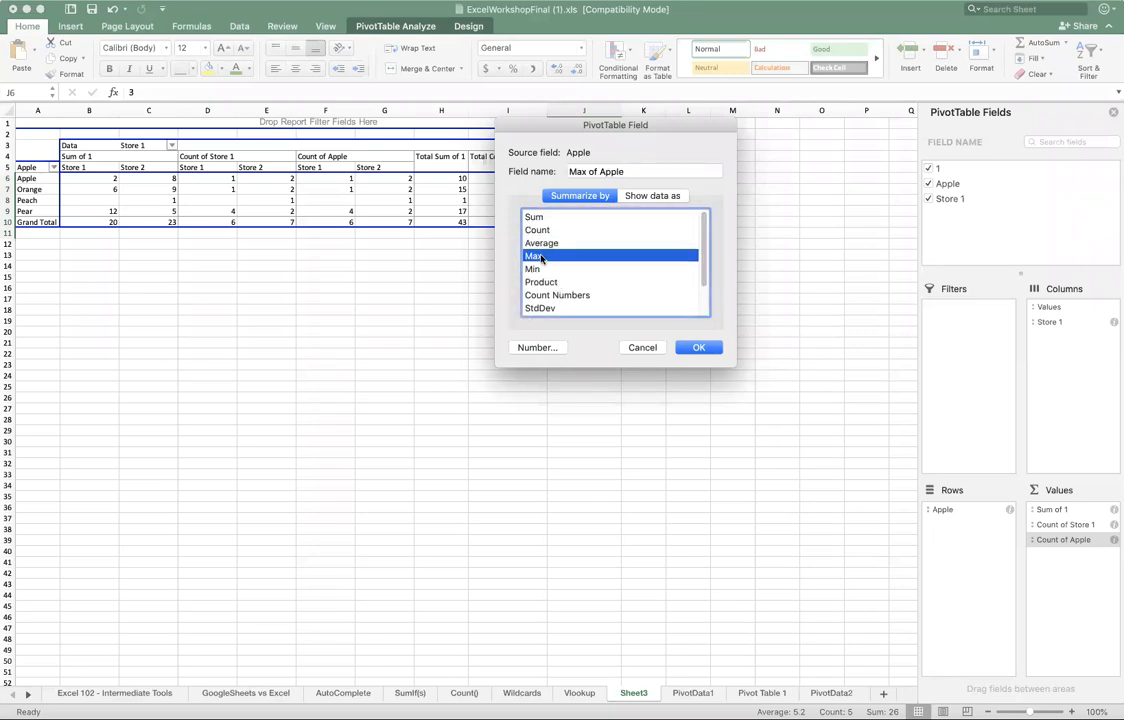
{"action": "left_click", "coordinate": [703, 347]}
{"action": "left_click", "coordinate": [604, 186]}
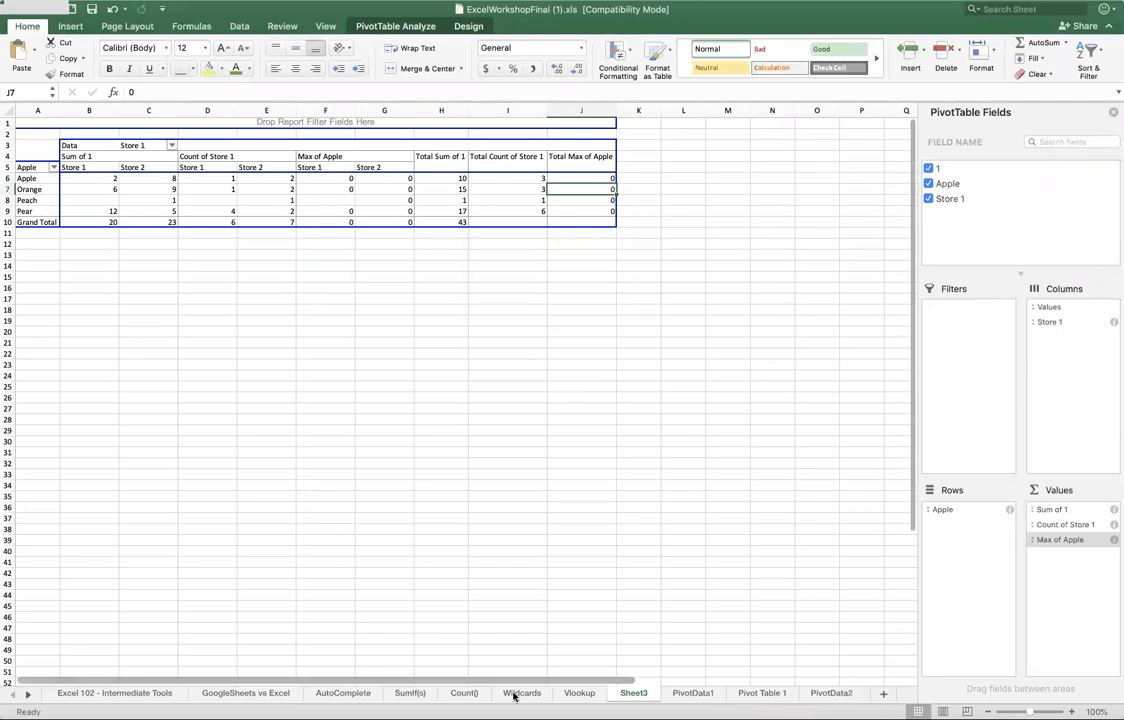
Step: Compare the source data on the PivotData1 sheet with the finished pivot table on the Pivot Table 1 sheet
{"action": "left_click", "coordinate": [577, 694]}
{"action": "left_click", "coordinate": [636, 697]}
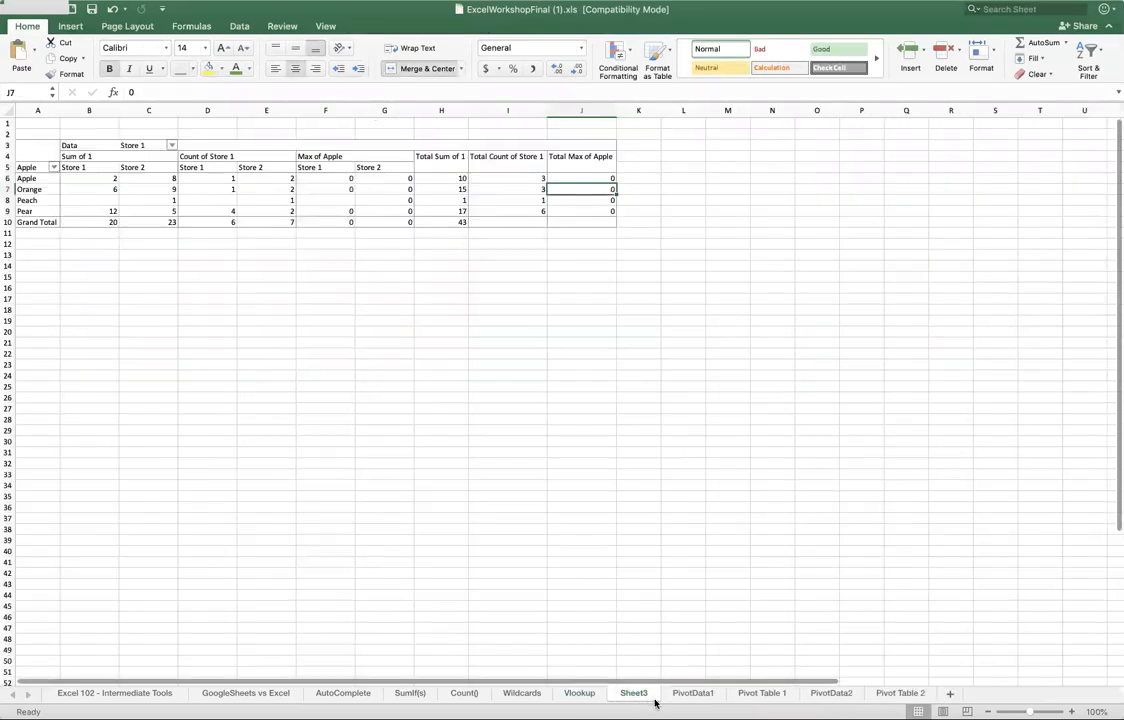
{"action": "left_click", "coordinate": [682, 695]}
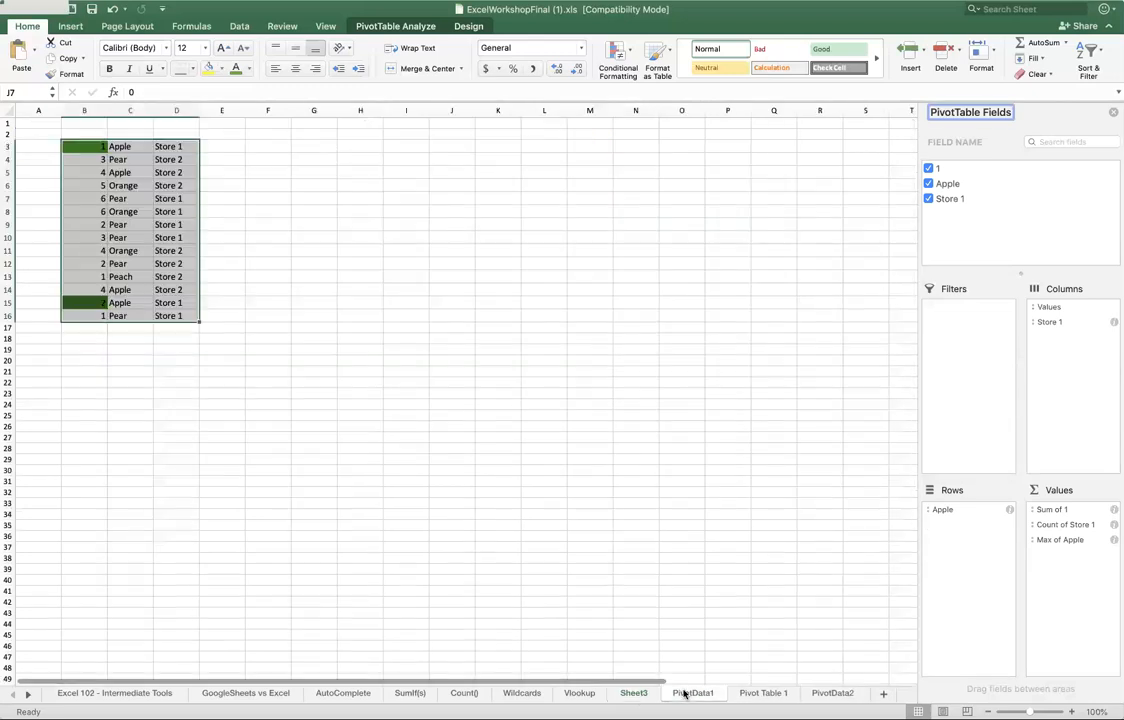
{"action": "left_click", "coordinate": [772, 696]}
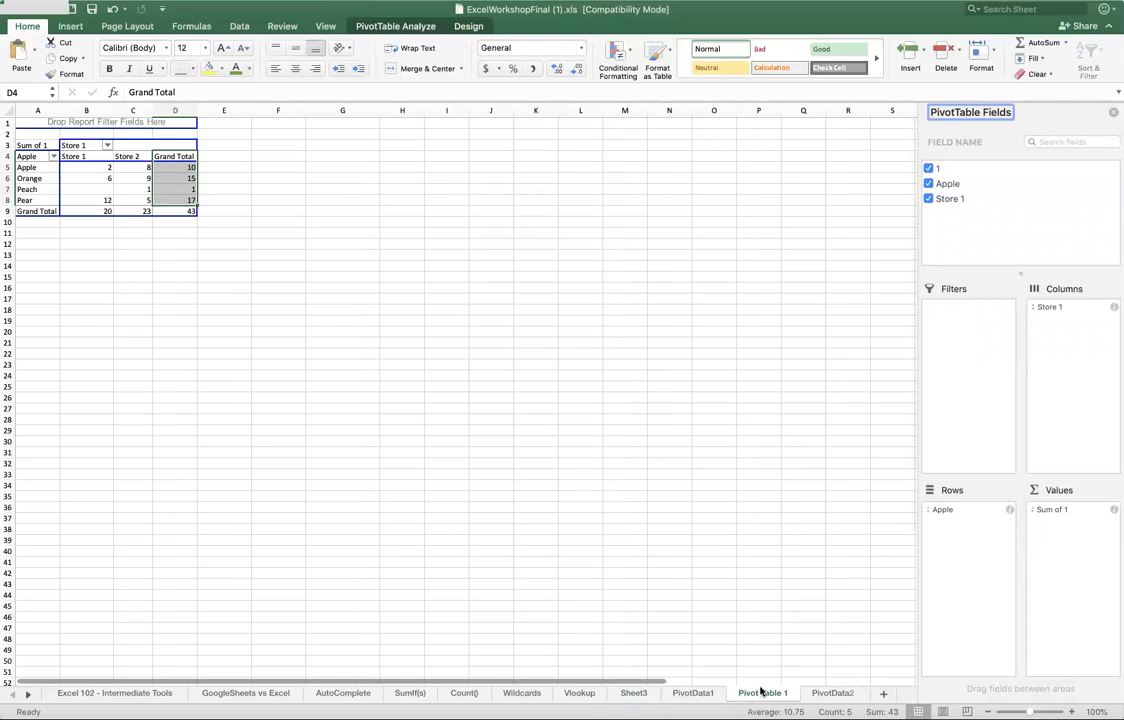
{"action": "left_click", "coordinate": [700, 693]}
{"action": "left_click", "coordinate": [765, 694]}
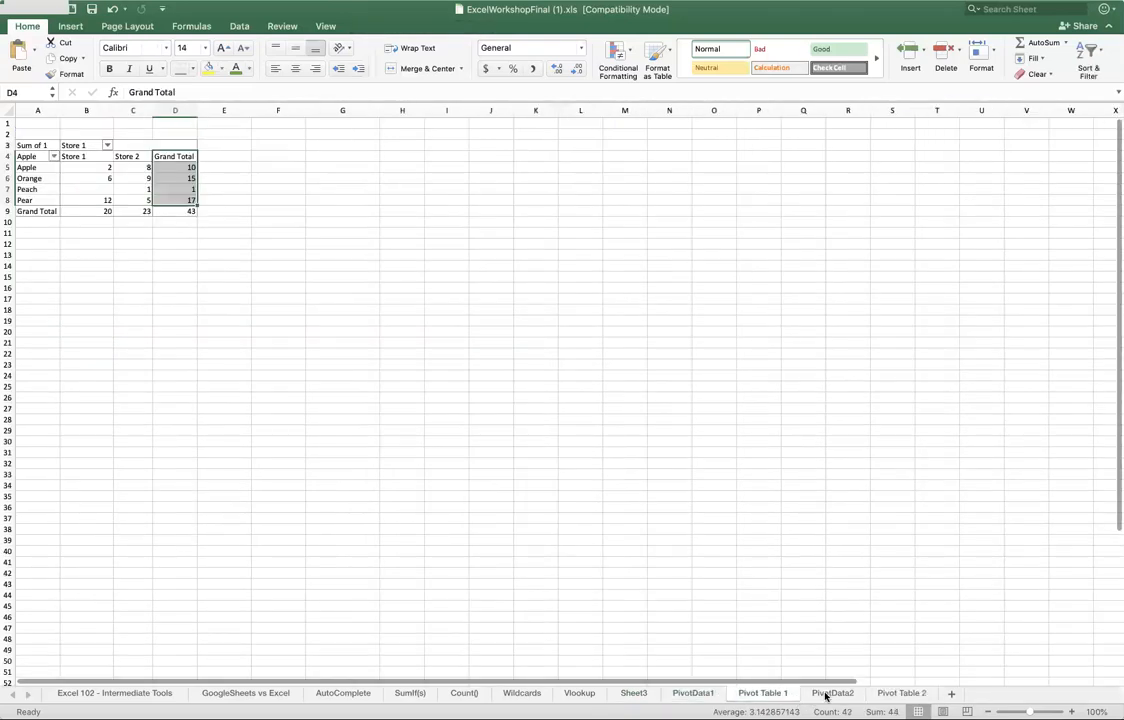
Step: Examine the sample data on the PivotData2 sheet, including its quantity column and its GMO/Non-GMO column
{"action": "left_click", "coordinate": [826, 695]}
{"action": "left_click_drag", "start_coordinate": [50, 124], "coordinate": [180, 296]}
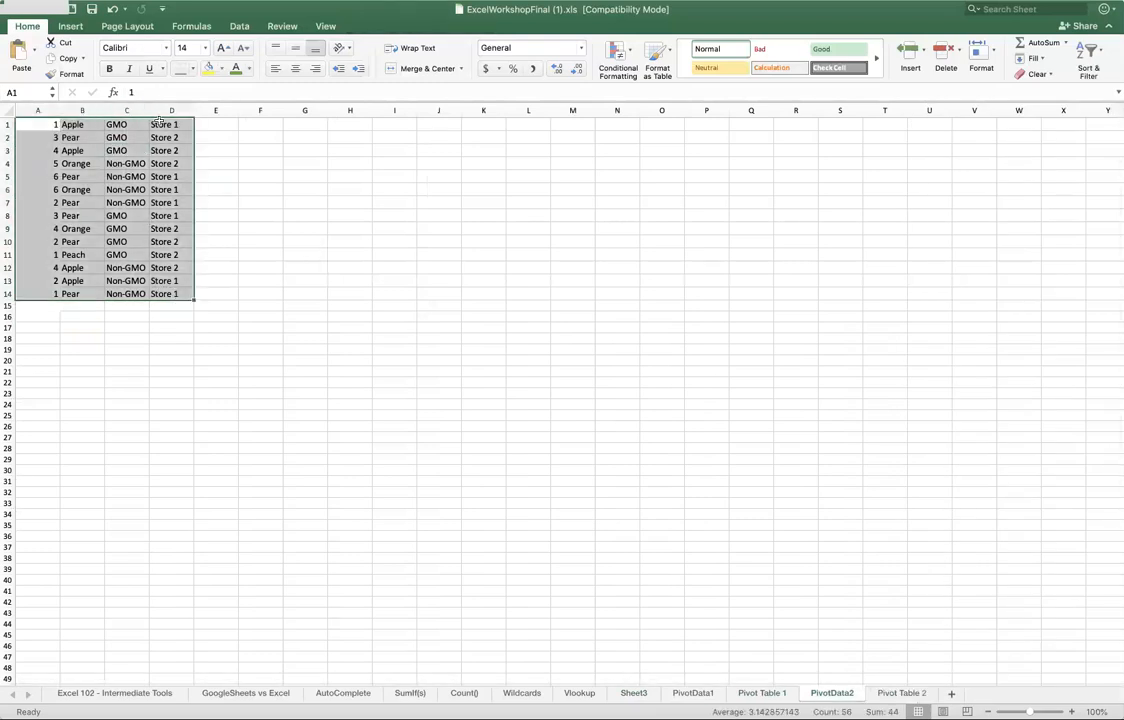
{"action": "left_click", "coordinate": [64, 133]}
{"action": "left_click_drag", "start_coordinate": [34, 127], "coordinate": [42, 282]}
{"action": "left_click_drag", "start_coordinate": [112, 127], "coordinate": [146, 307]}
Step: Examine the Pivot Table 2 sheet, focusing on the GMO and Non-GMO rows for Apple across both stores
{"action": "left_click", "coordinate": [888, 697]}
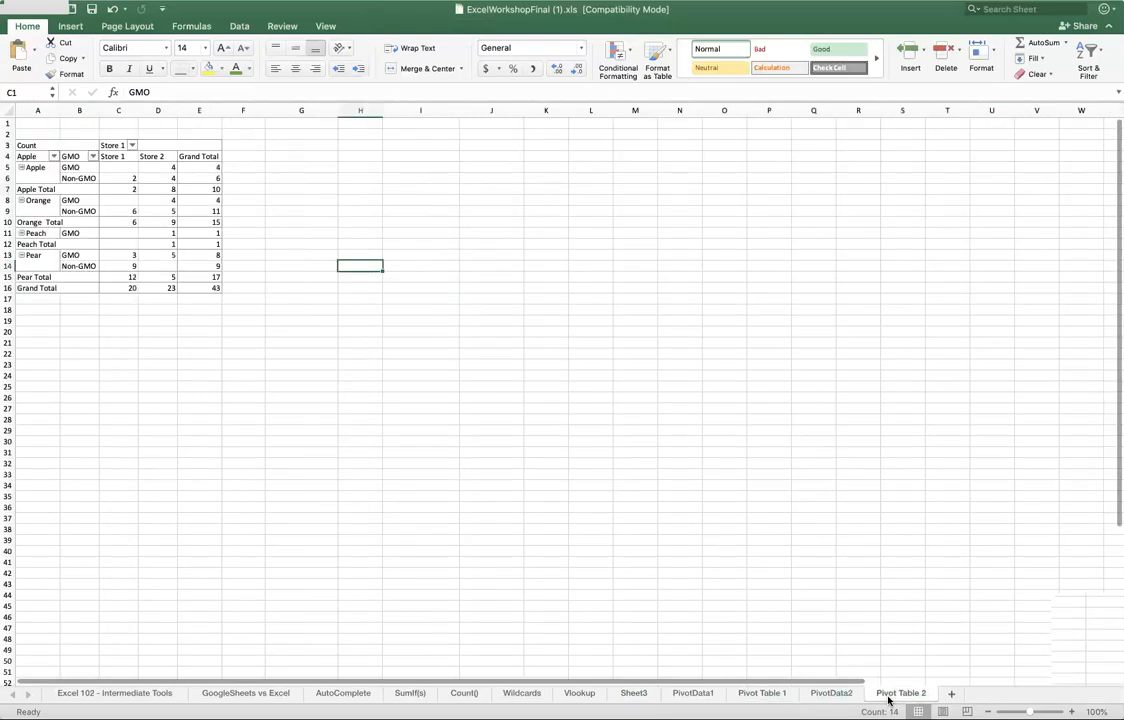
{"action": "left_click", "coordinate": [67, 175]}
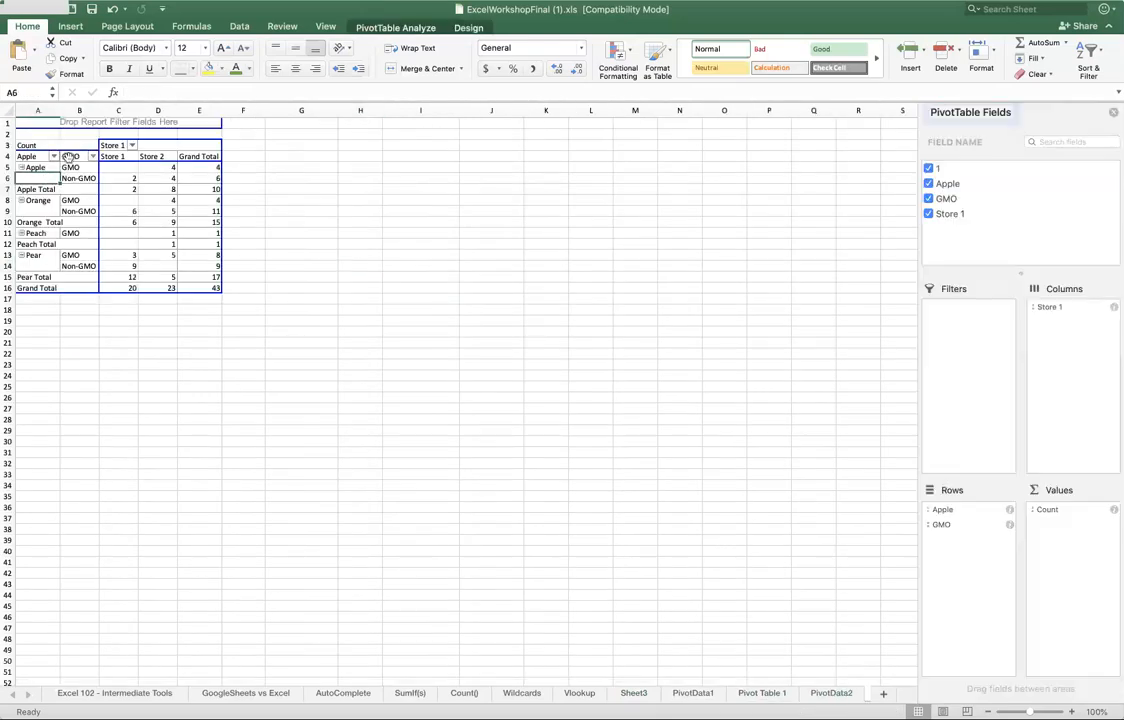
{"action": "left_click", "coordinate": [181, 233]}
{"action": "left_click", "coordinate": [30, 166]}
{"action": "left_click_drag", "start_coordinate": [82, 168], "coordinate": [200, 167]}
{"action": "left_click_drag", "start_coordinate": [88, 178], "coordinate": [212, 178]}
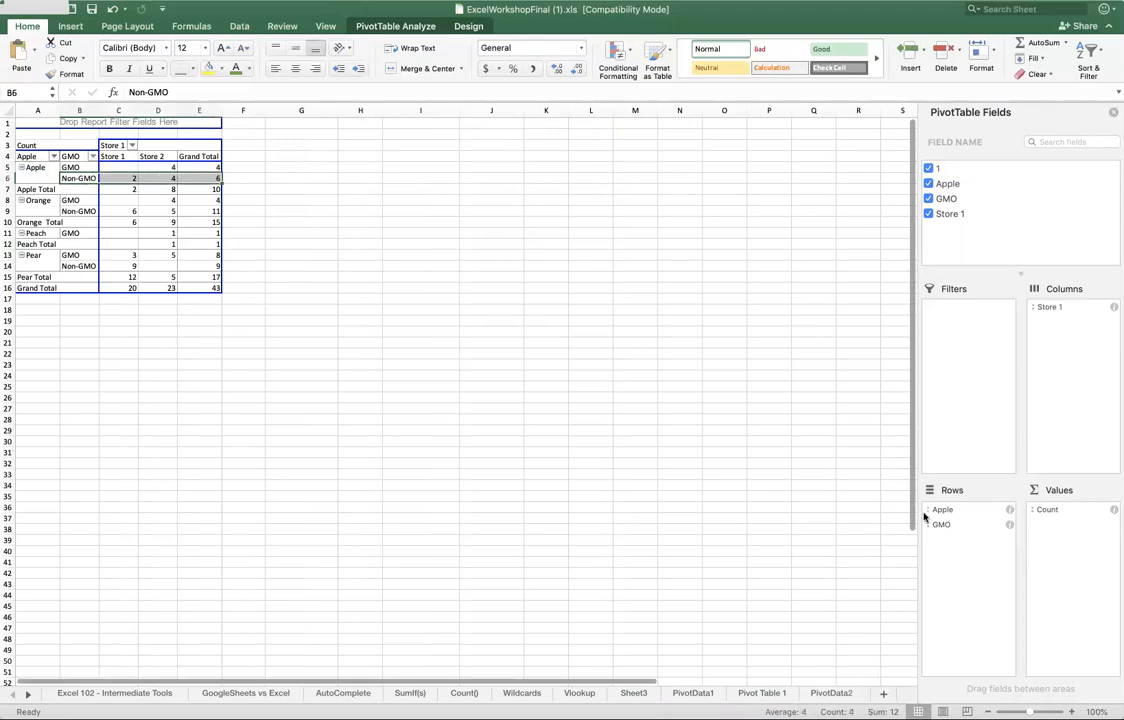
Step: Move the GMO field from Rows to Columns beneath Store 1, and remove it from the pivot table
{"action": "left_click_drag", "start_coordinate": [941, 524], "coordinate": [1038, 373]}
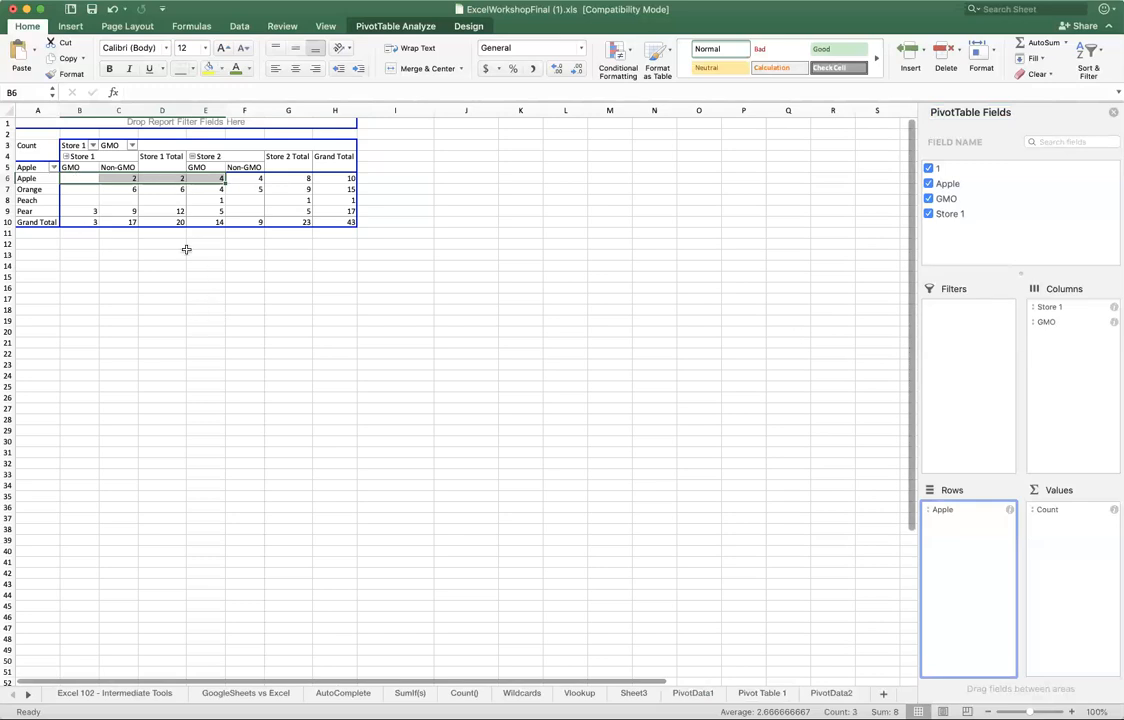
{"action": "left_click_drag", "start_coordinate": [1063, 322], "coordinate": [946, 224]}
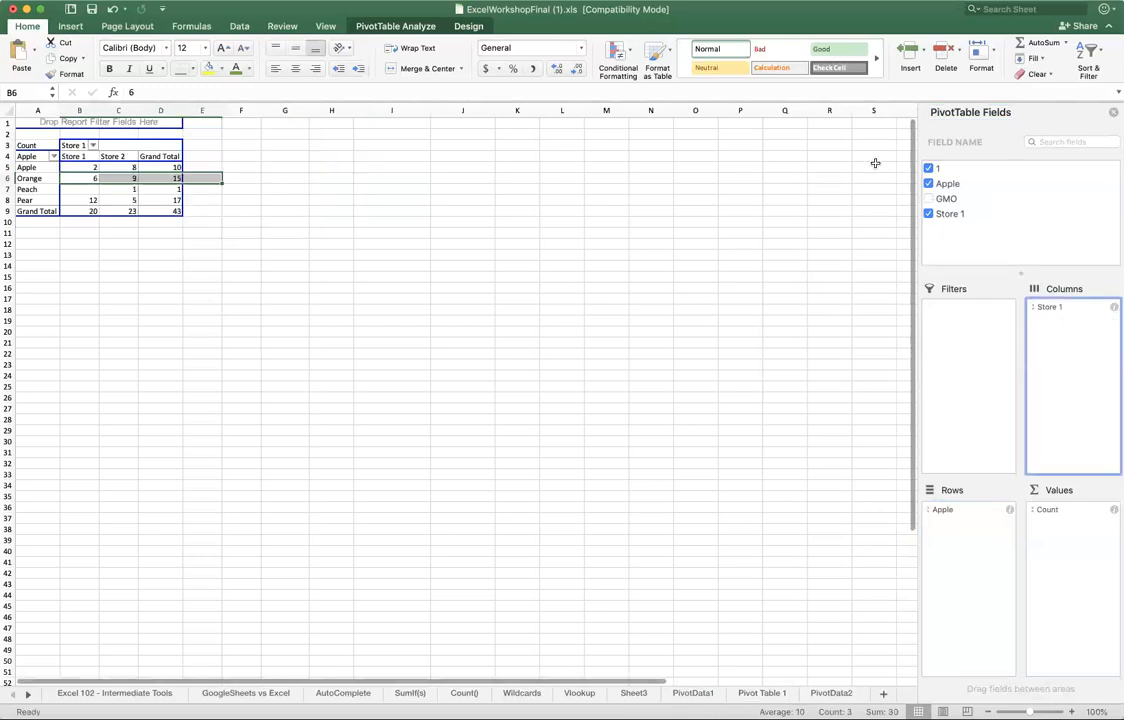
Step: Add the GMO field back to the pivot table as a count in Values, and close the field list
{"action": "left_click", "coordinate": [948, 199]}
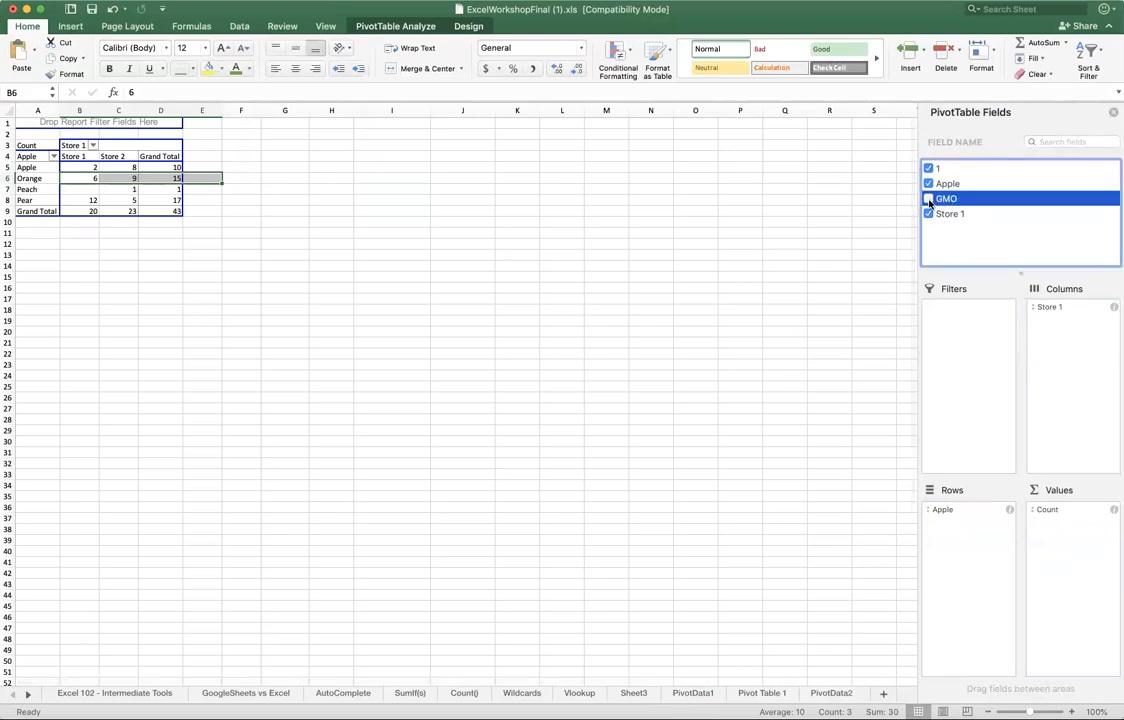
{"action": "left_click", "coordinate": [928, 199]}
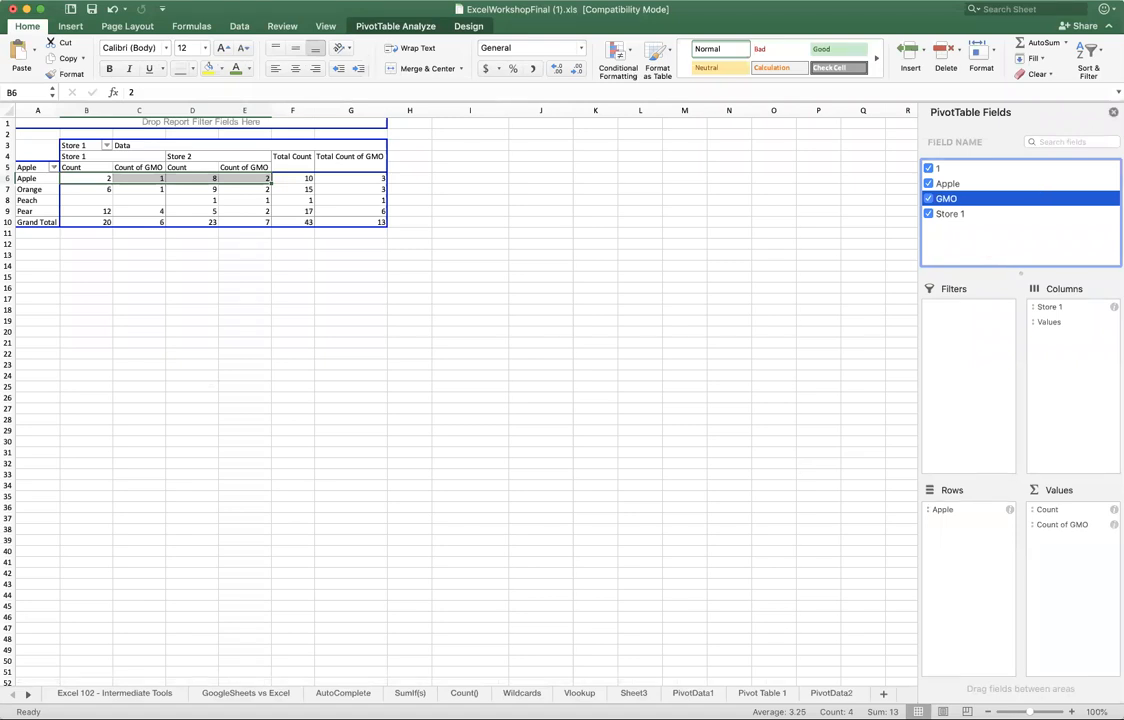
{"action": "left_click", "coordinate": [1113, 112]}
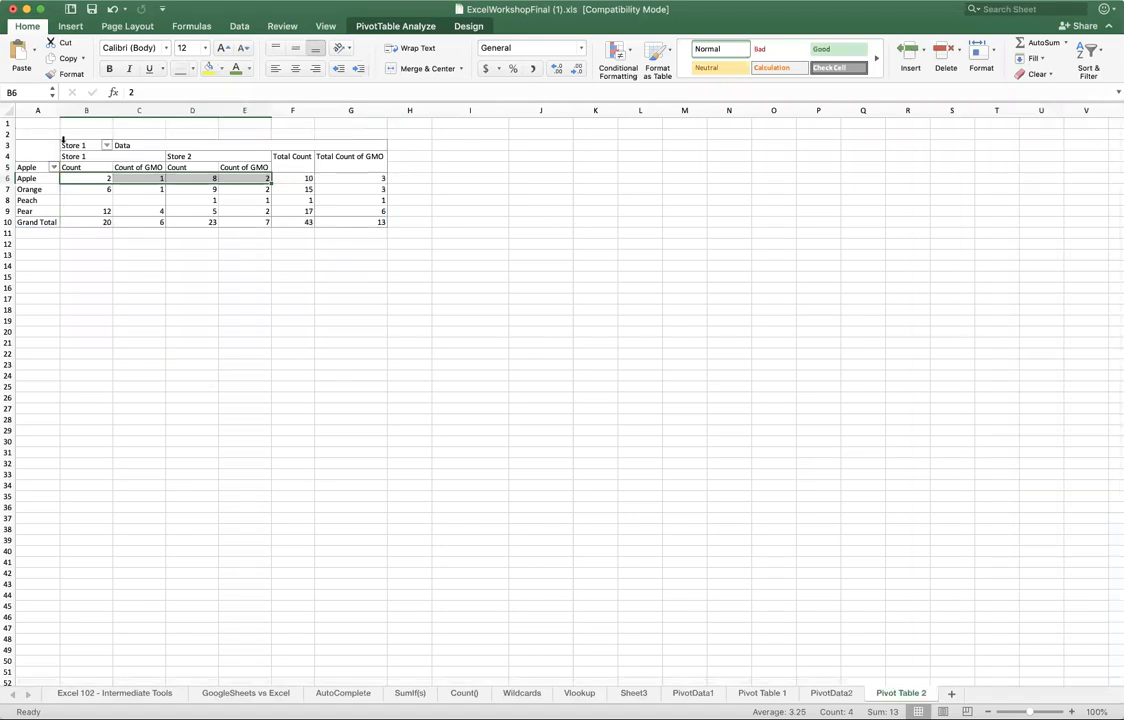
Step: Create a pivot table on a new worksheet from the range B3:D16 of the PivotData1 sheet
{"action": "left_click", "coordinate": [688, 694]}
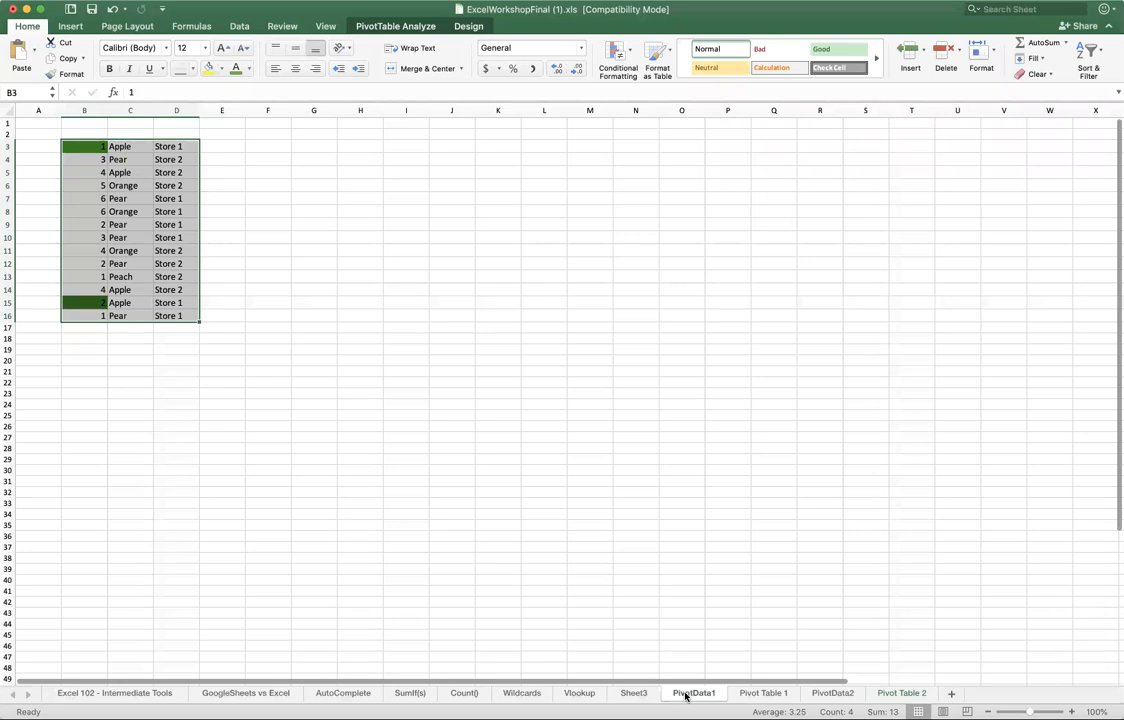
{"action": "left_click", "coordinate": [258, 391]}
{"action": "left_click_drag", "start_coordinate": [84, 146], "coordinate": [190, 318]}
{"action": "left_click", "coordinate": [70, 26]}
{"action": "left_click", "coordinate": [22, 55]}
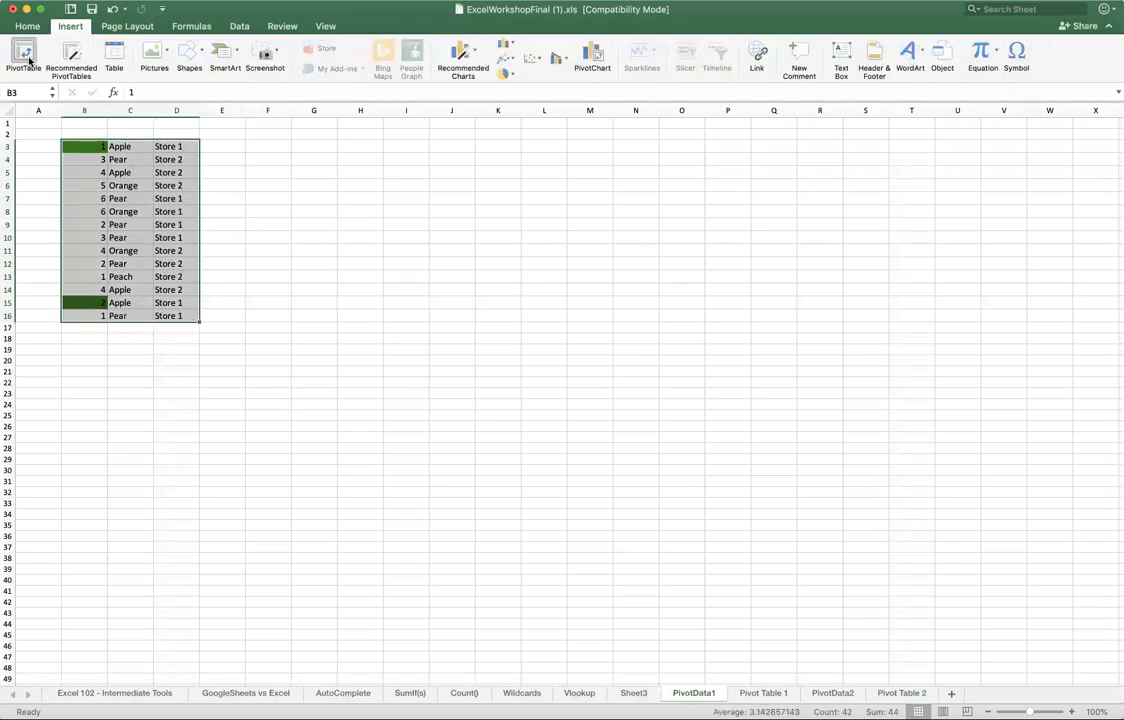
{"action": "left_click", "coordinate": [745, 343]}
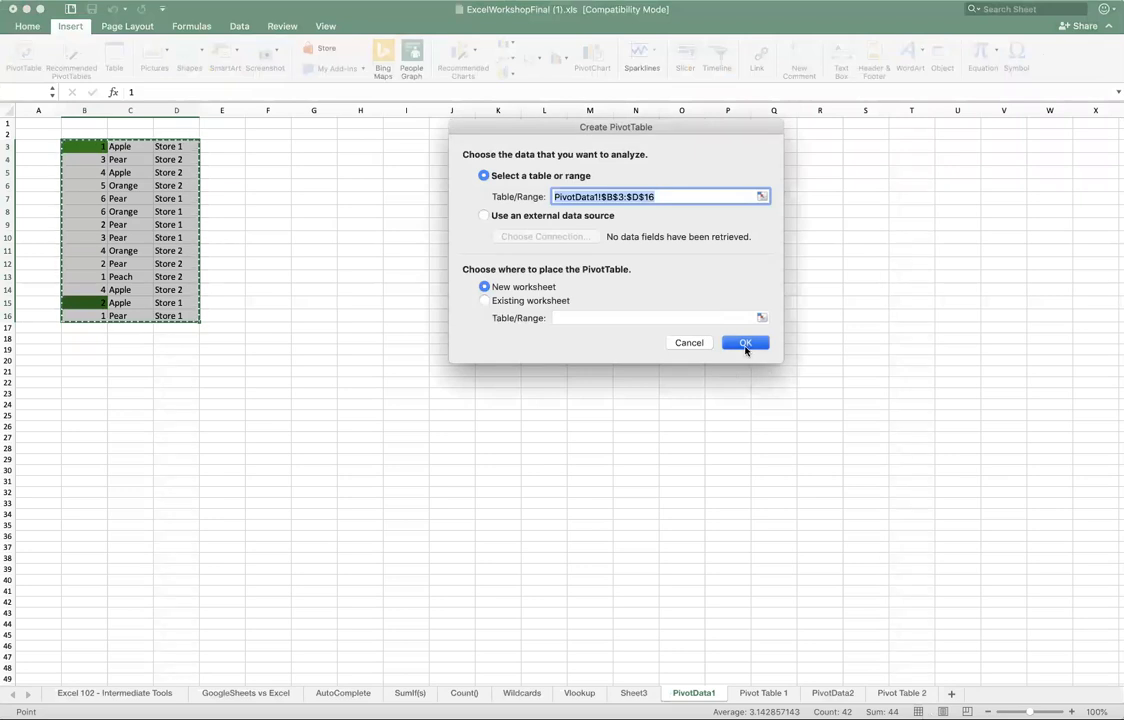
Step: Include the fields 1, Apple and Store 1 in the new pivot table
{"action": "left_click", "coordinate": [928, 168]}
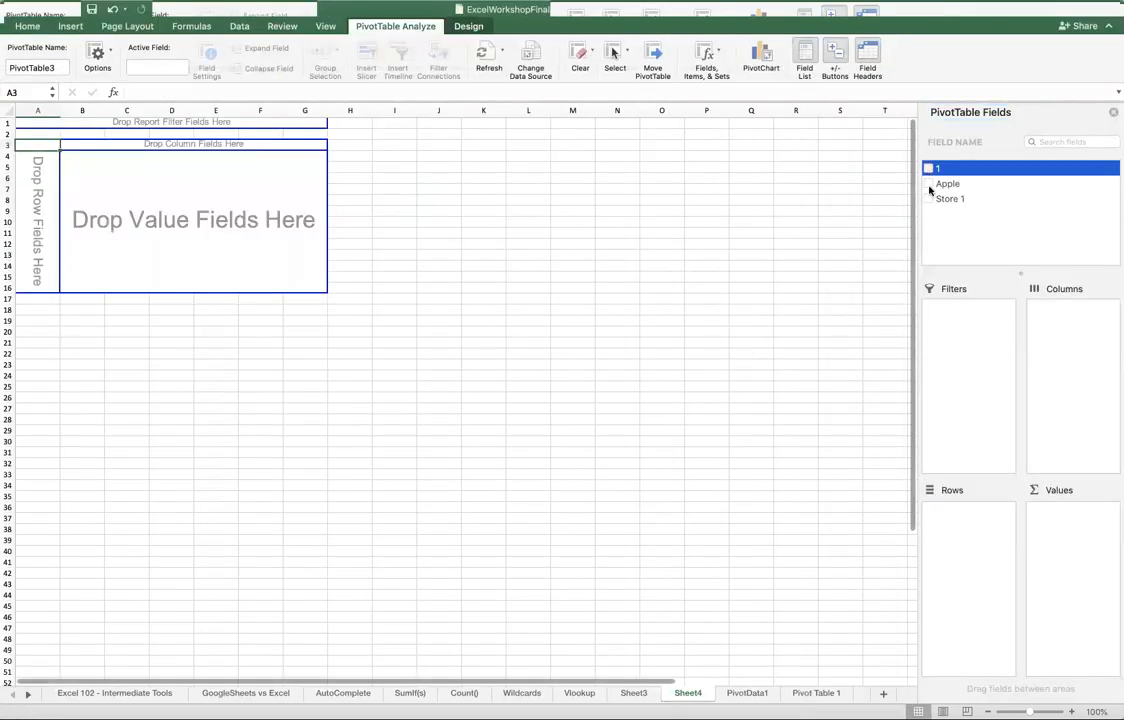
{"action": "left_click", "coordinate": [928, 183]}
{"action": "left_click", "coordinate": [929, 199]}
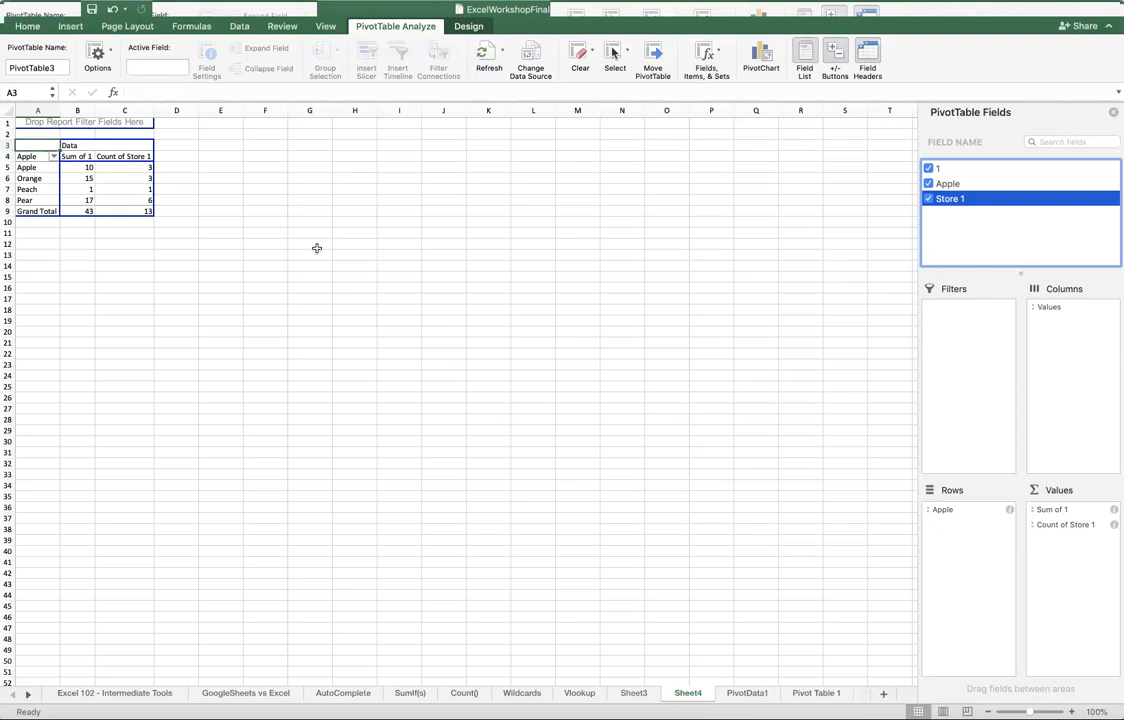
Step: Review the workshop's sheets, from PivotData1 and Pivot Table 1 to the title, AutoComplete, SumIf(s) and Count() sheets
{"action": "left_click", "coordinate": [758, 694]}
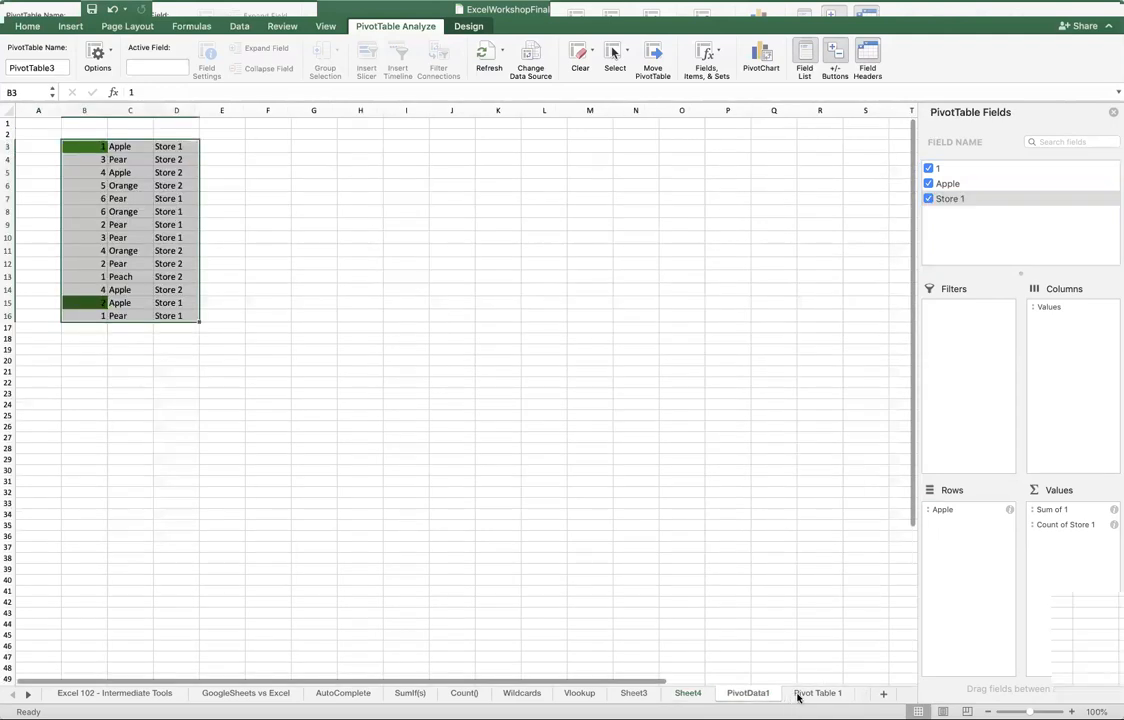
{"action": "left_click", "coordinate": [800, 694]}
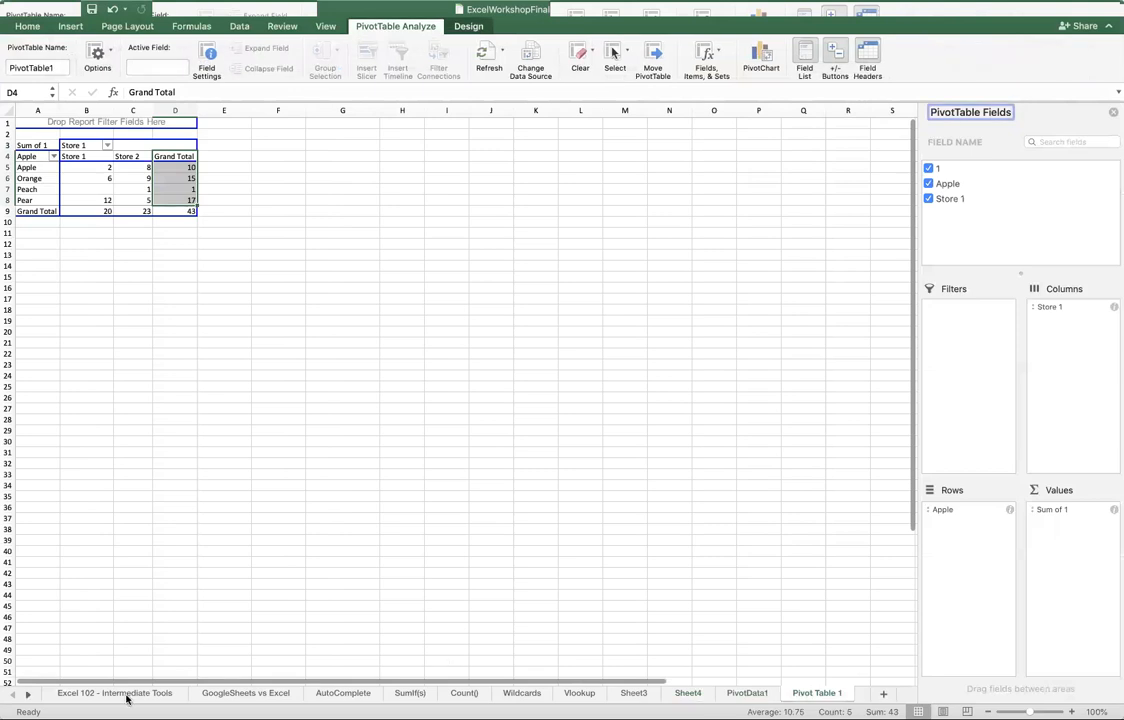
{"action": "left_click", "coordinate": [127, 697]}
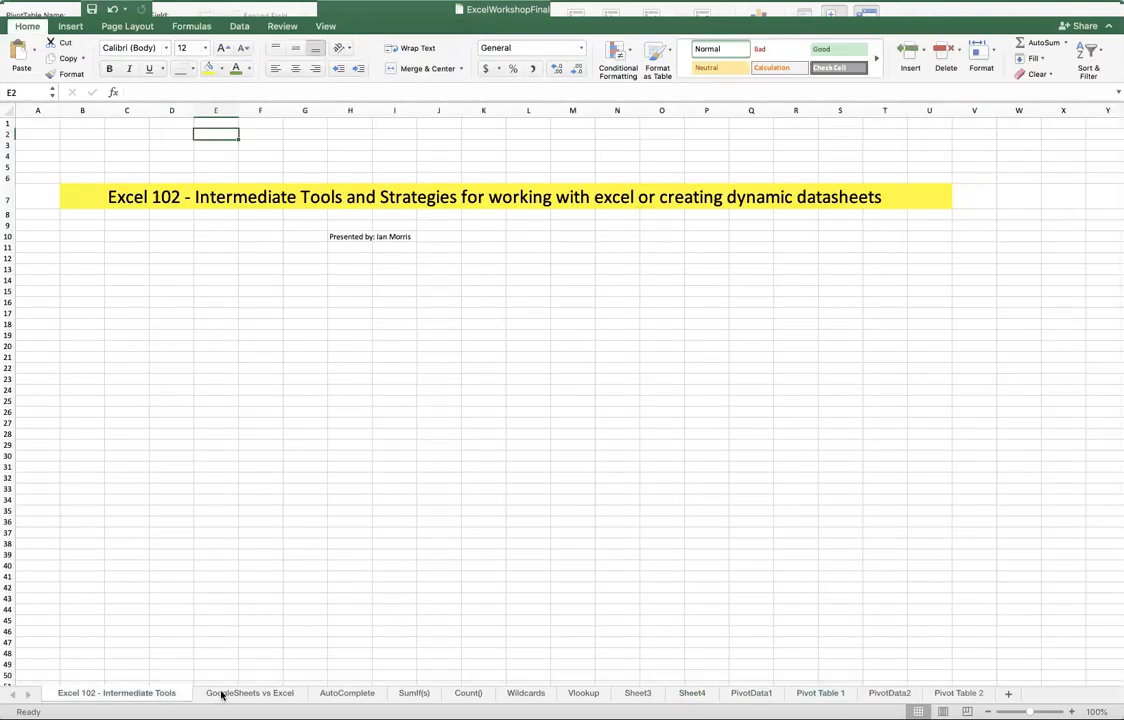
{"action": "left_click", "coordinate": [347, 694]}
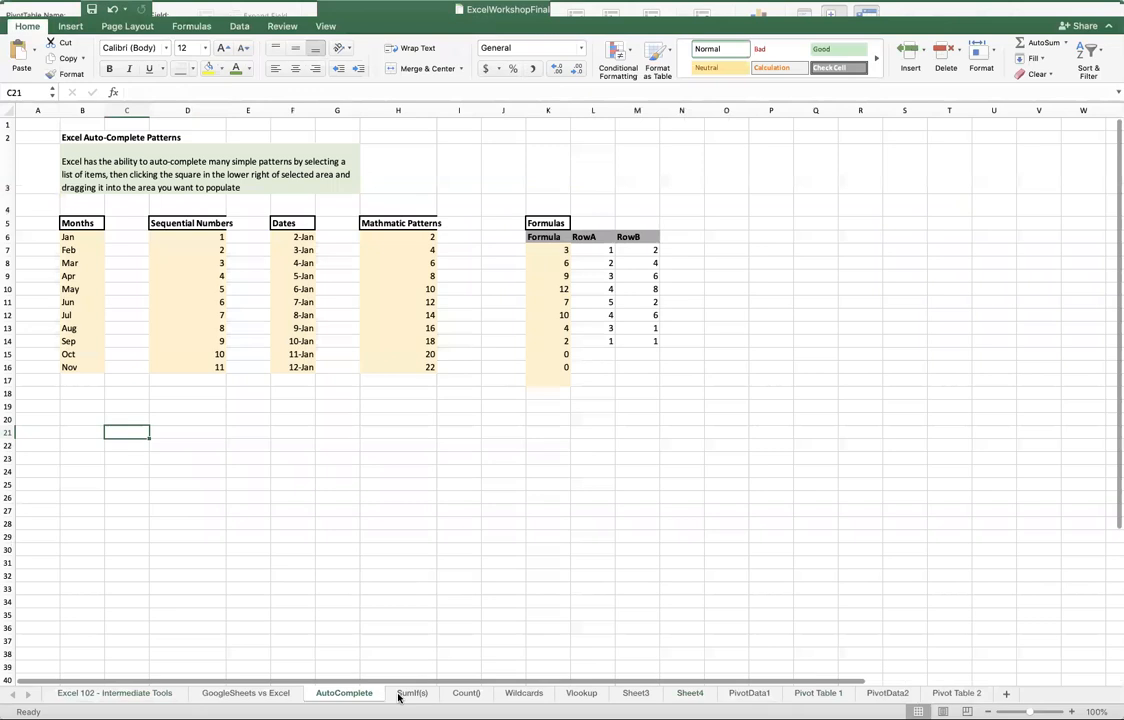
{"action": "left_click", "coordinate": [414, 694]}
{"action": "left_click", "coordinate": [470, 694]}
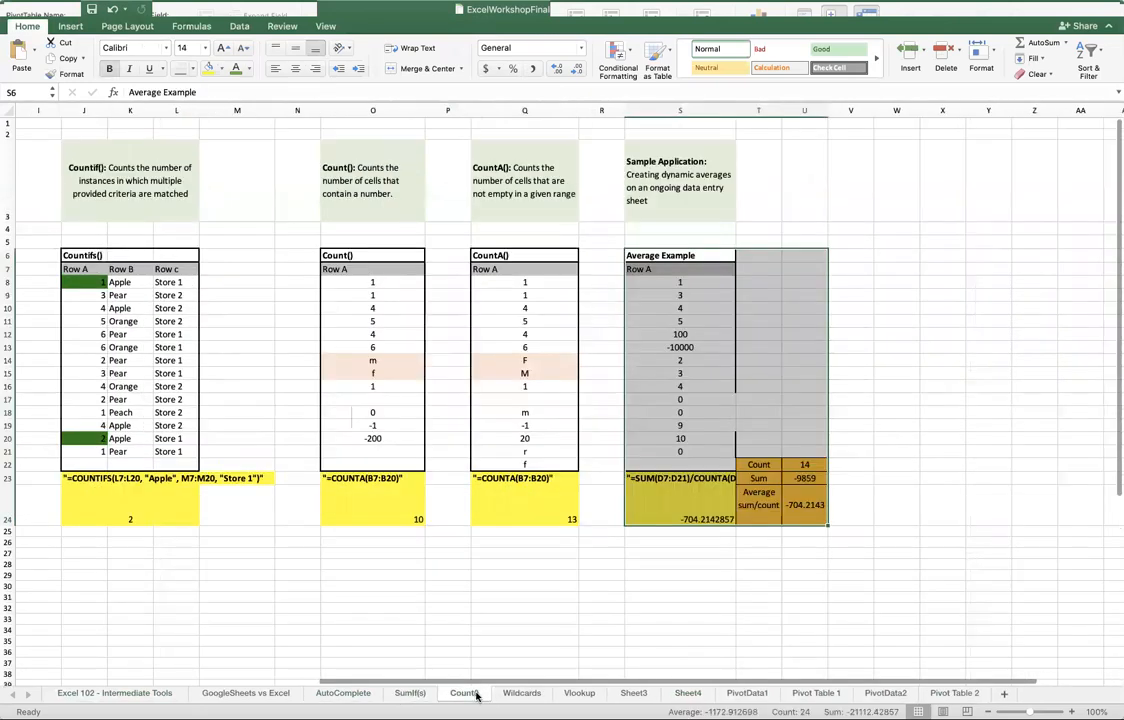